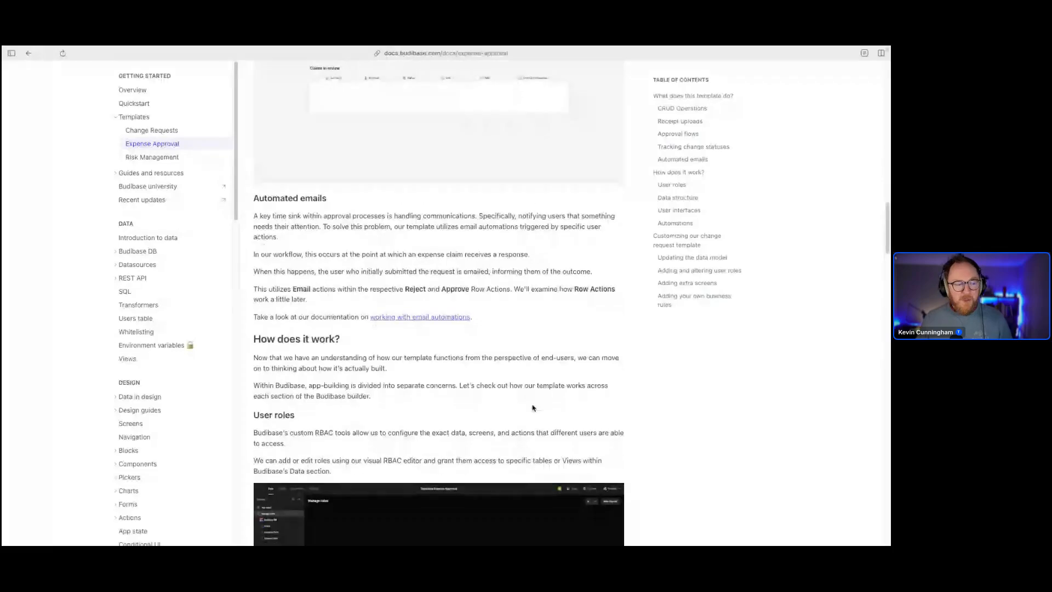
pyautogui.scroll(-1, 532, 405)
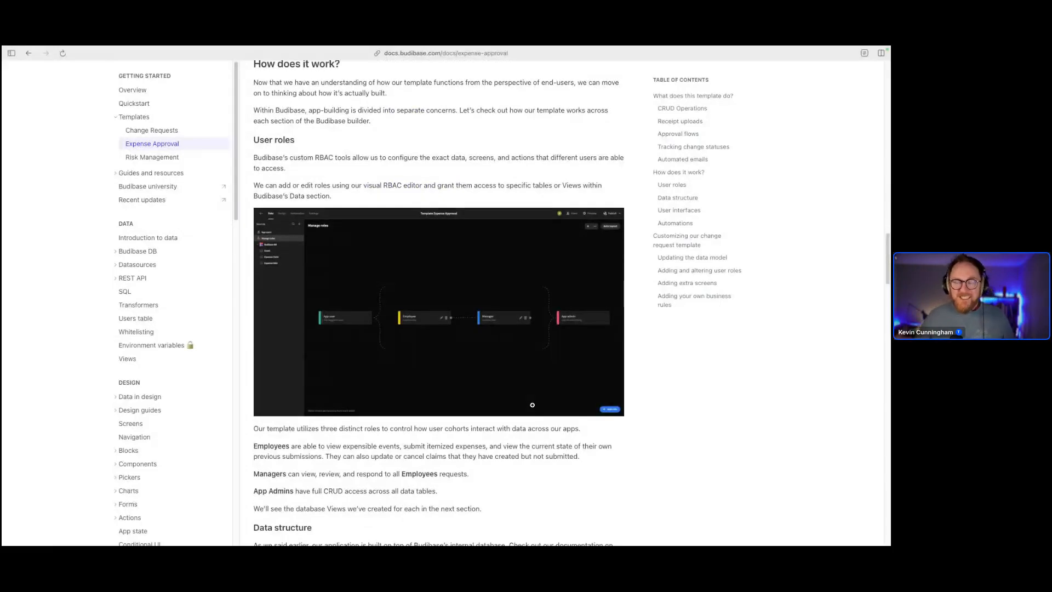
# Scroll through the User roles docs section, then switch to the Budibase builder's app templates tab
pyautogui.press('super+t')
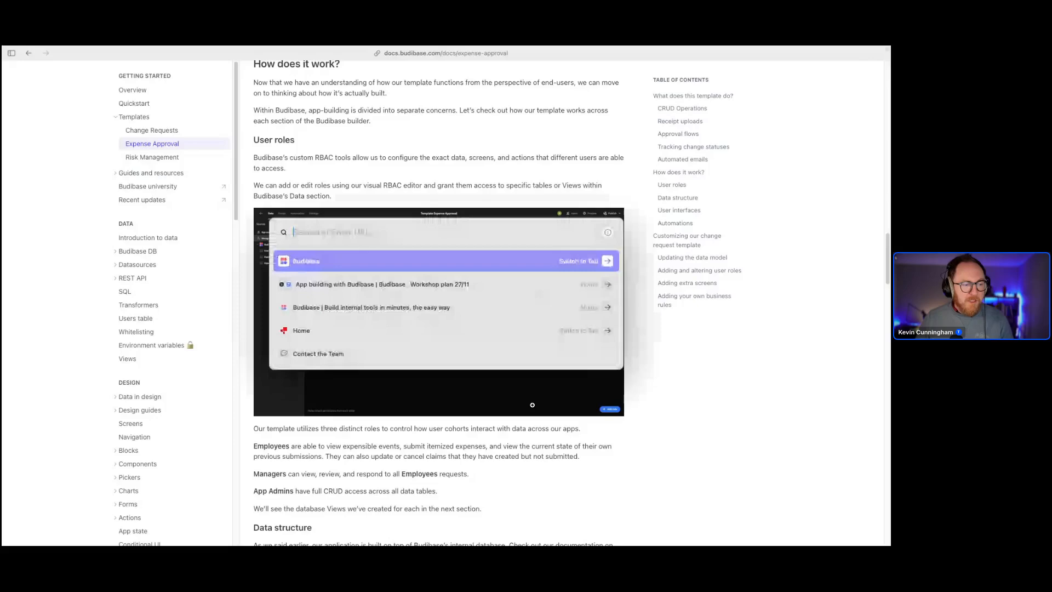
pyautogui.press('Return')
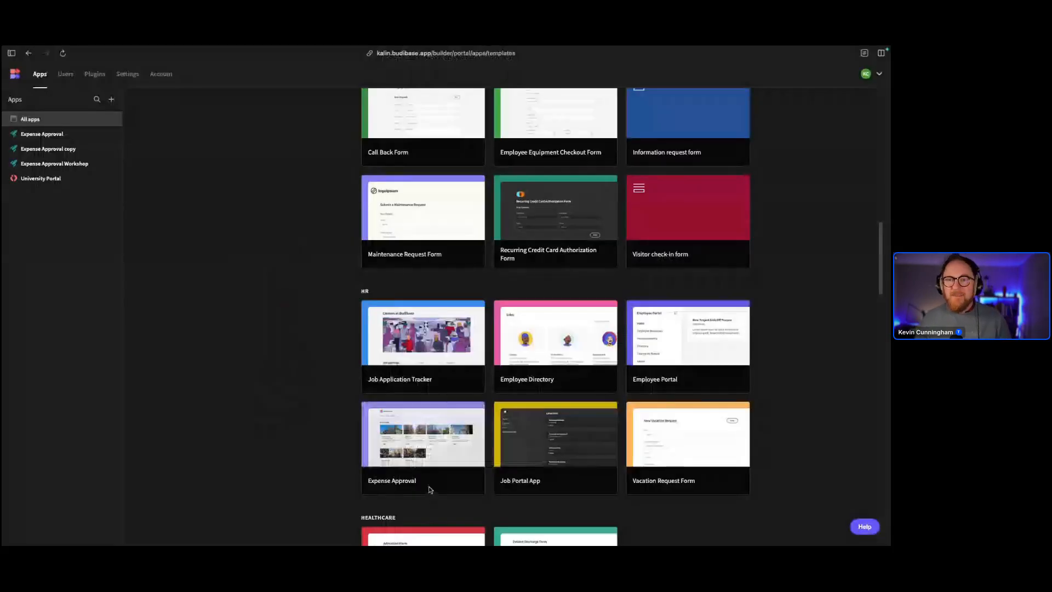
# Select Expense Approval Workshop in the Apps sidebar and open it in the builder's Data tab
pyautogui.scroll(15, 430, 490)
pyautogui.click(58, 162)
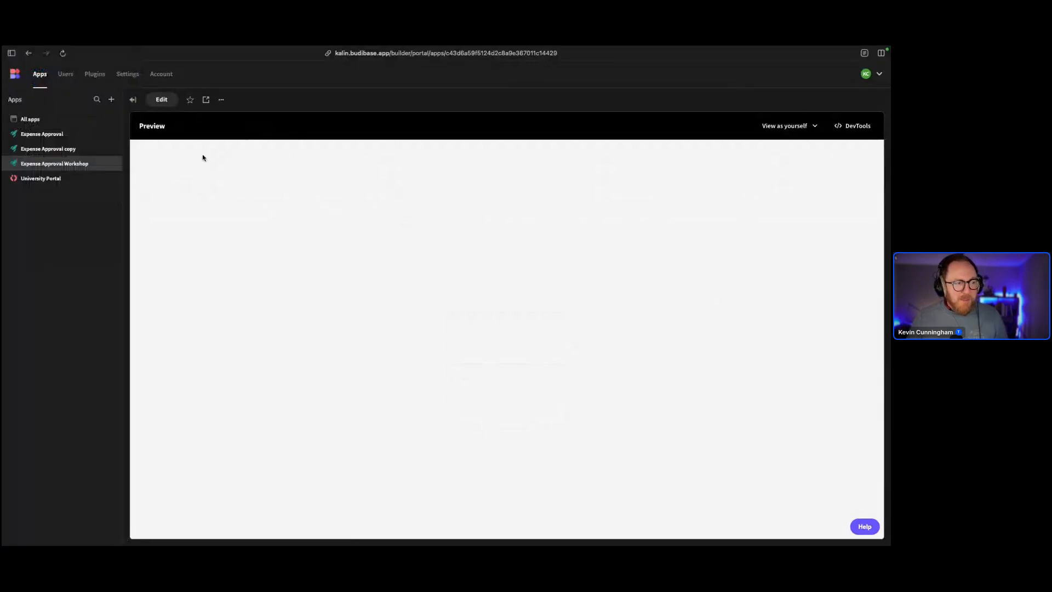
pyautogui.click(161, 99)
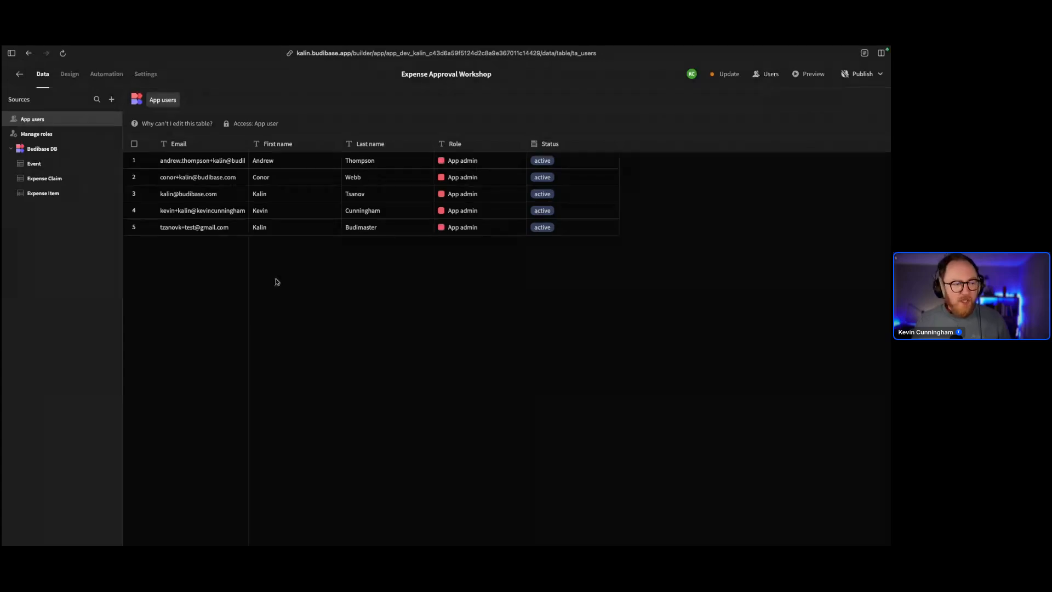
# Reload App users, zoom the page to 110%, and show the Users panel listing eight users
pyautogui.click(33, 121)
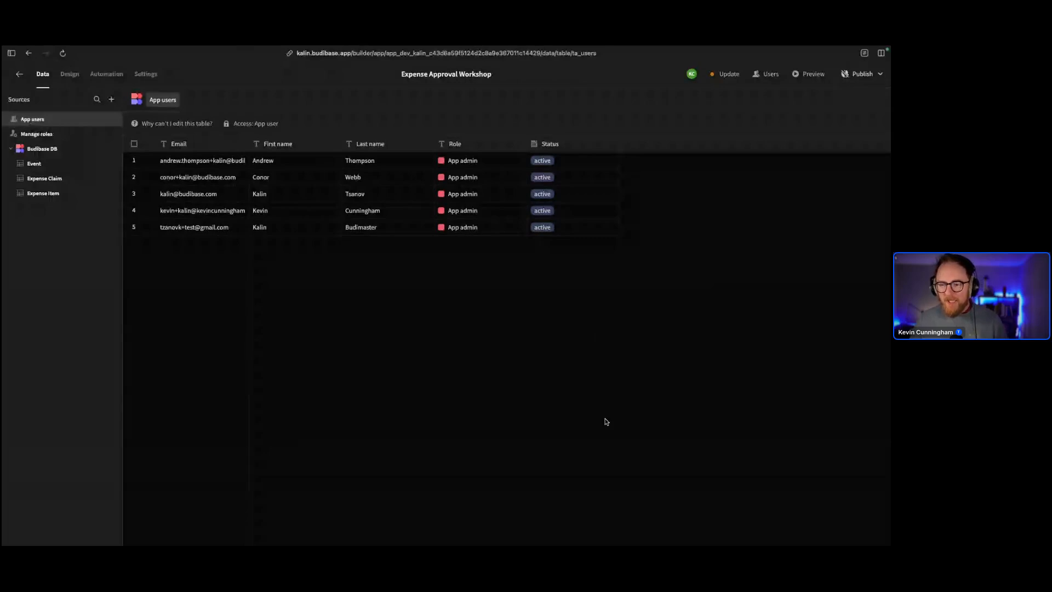
pyautogui.hotkey('ctrl', '+')
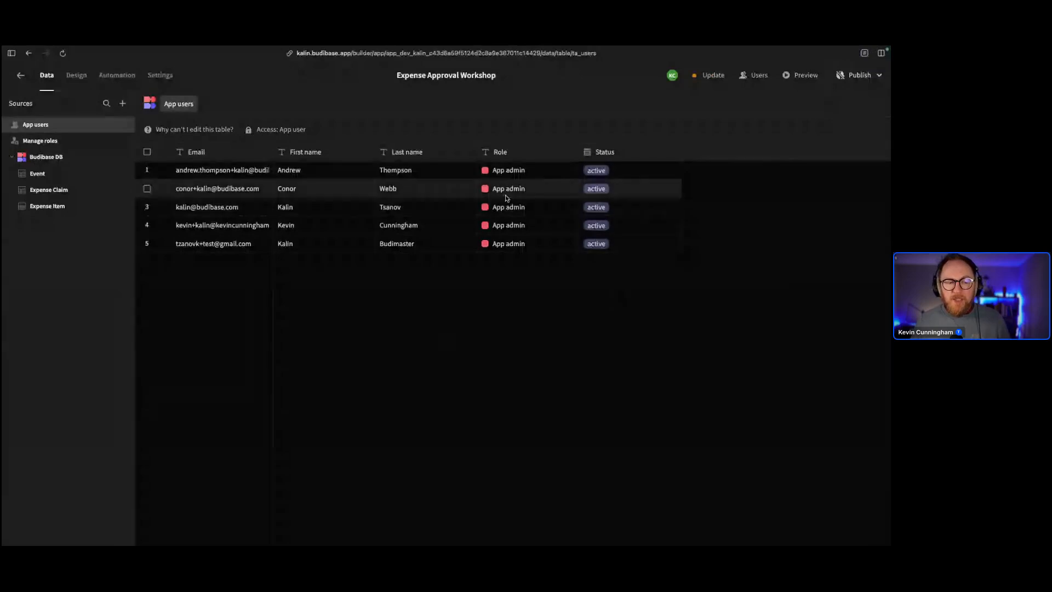
pyautogui.click(759, 77)
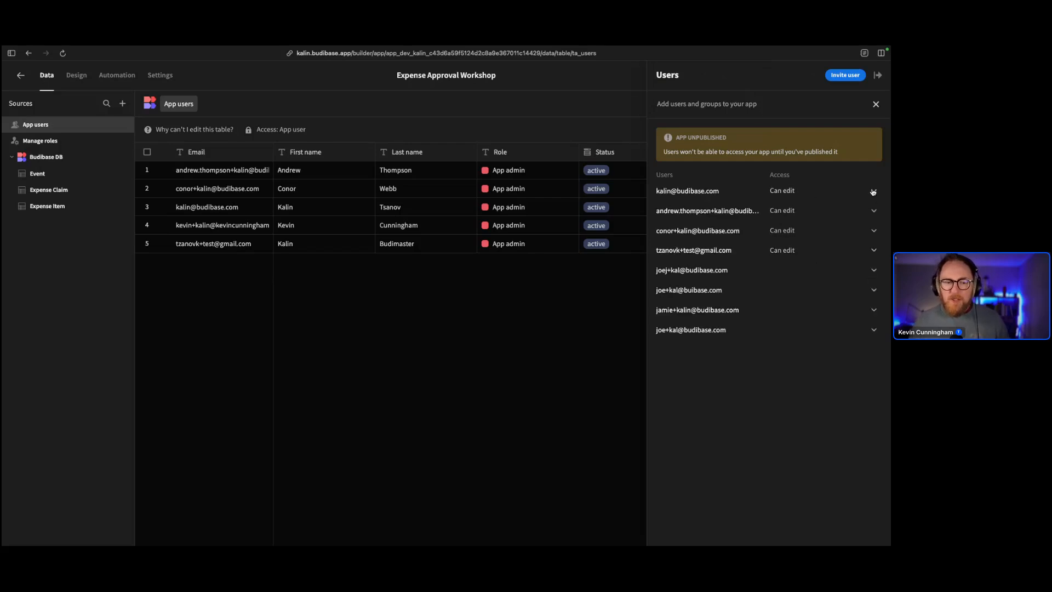
# Review the access-level choices for the first user and an invited user, then close the Users panel
pyautogui.click(873, 192)
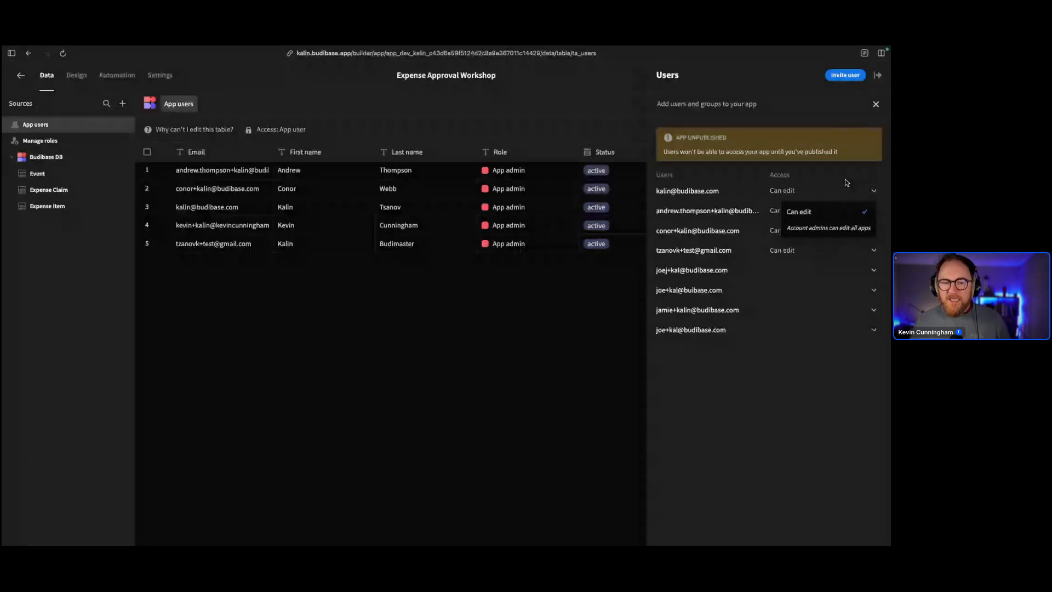
pyautogui.click(831, 172)
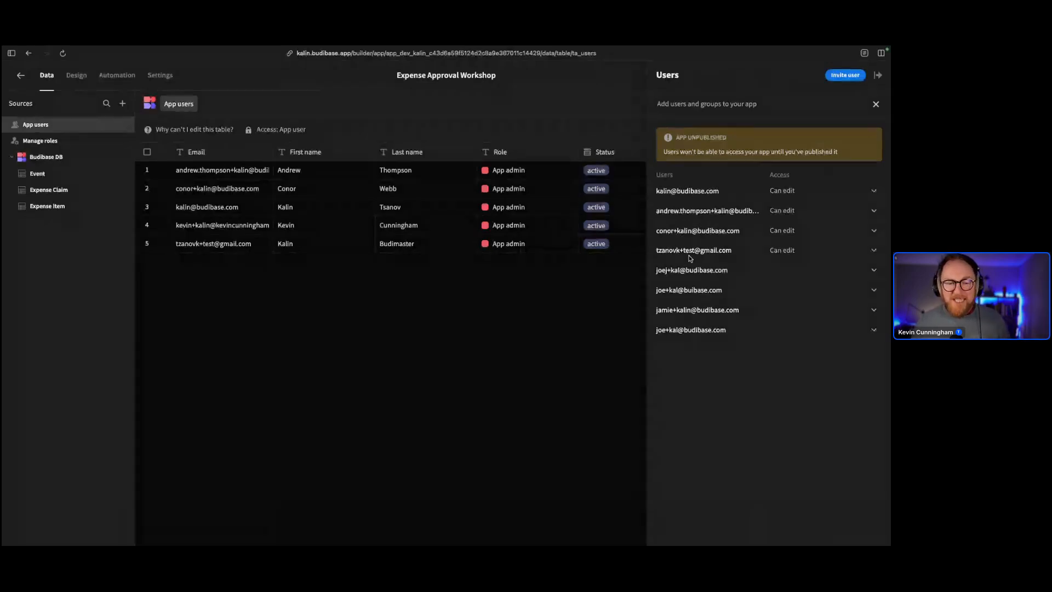
pyautogui.click(873, 271)
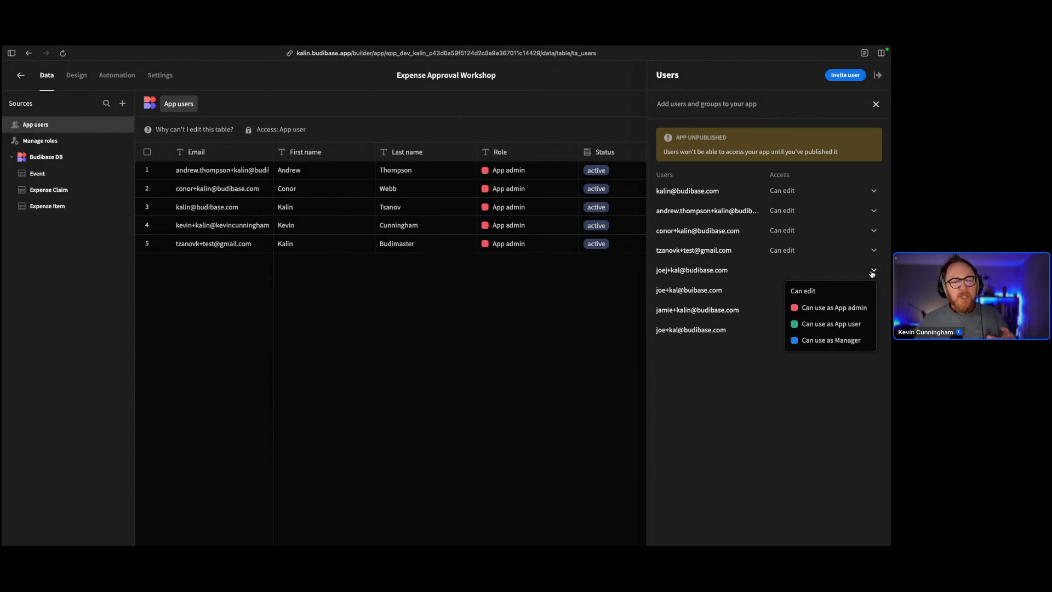
pyautogui.click(555, 330)
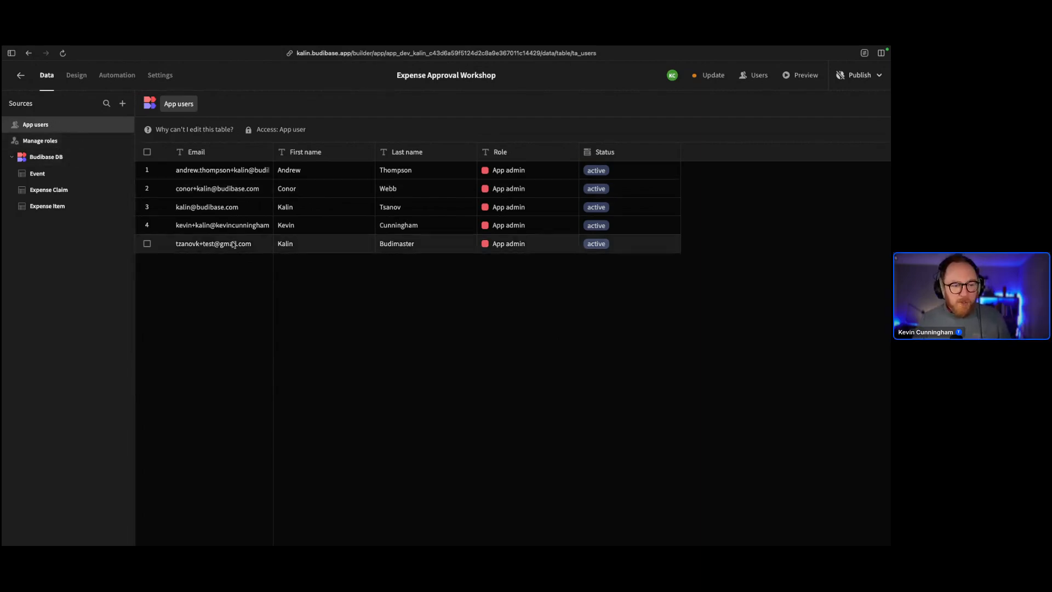
# Delete the Manager custom role on the Manage roles page, leaving App user and App admin
pyautogui.click(37, 141)
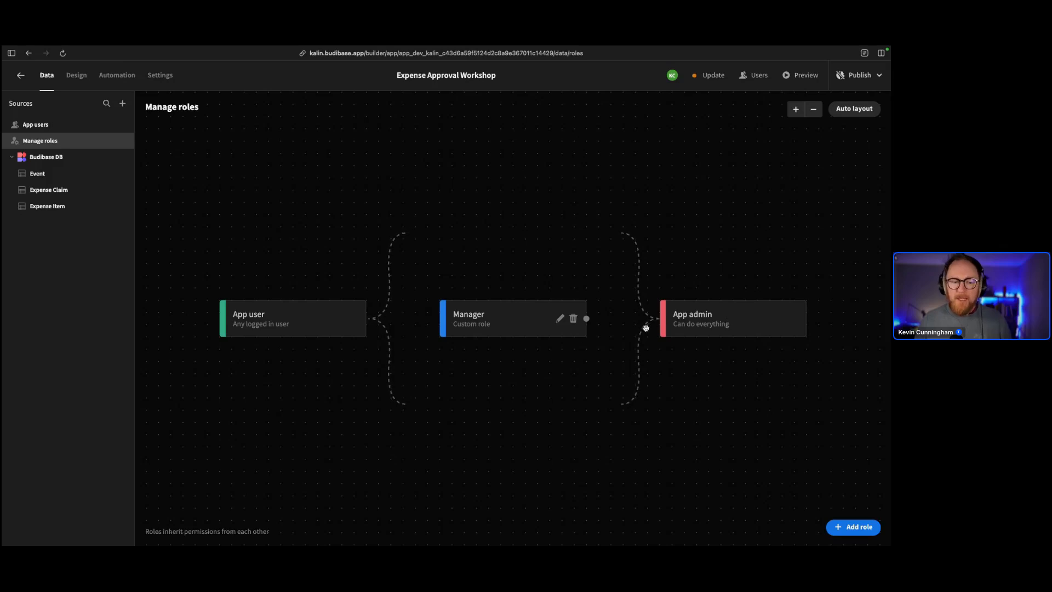
pyautogui.click(573, 320)
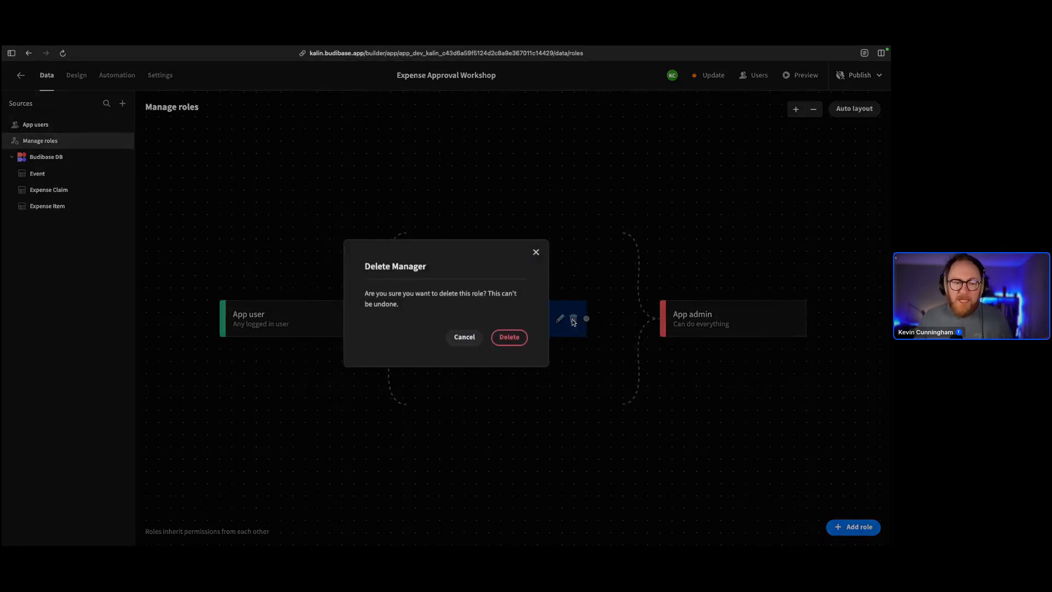
pyautogui.click(503, 335)
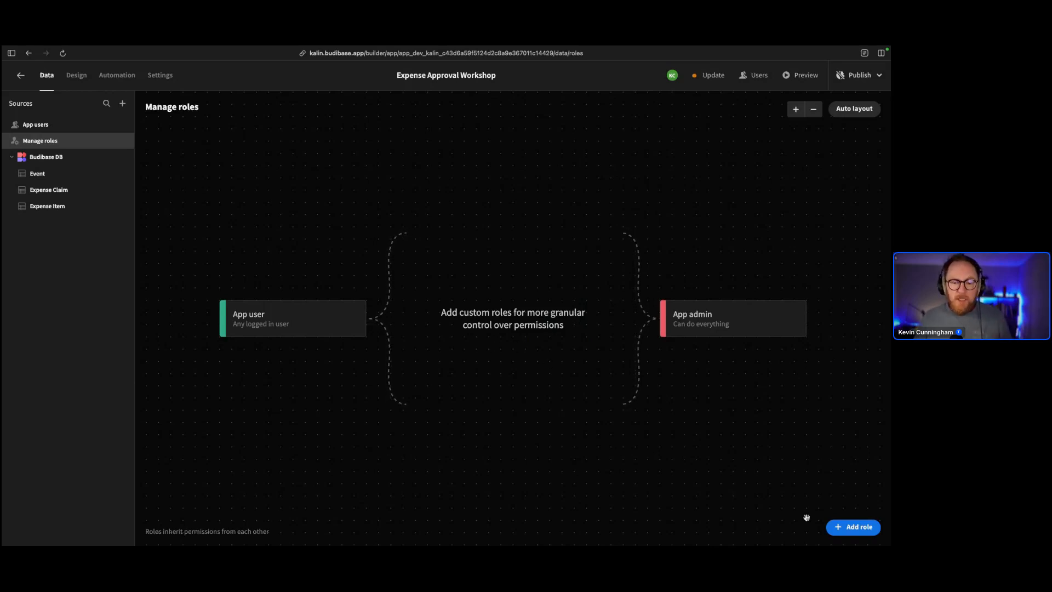
# Add a new custom role named 'Manager' with a blue colour
pyautogui.click(853, 527)
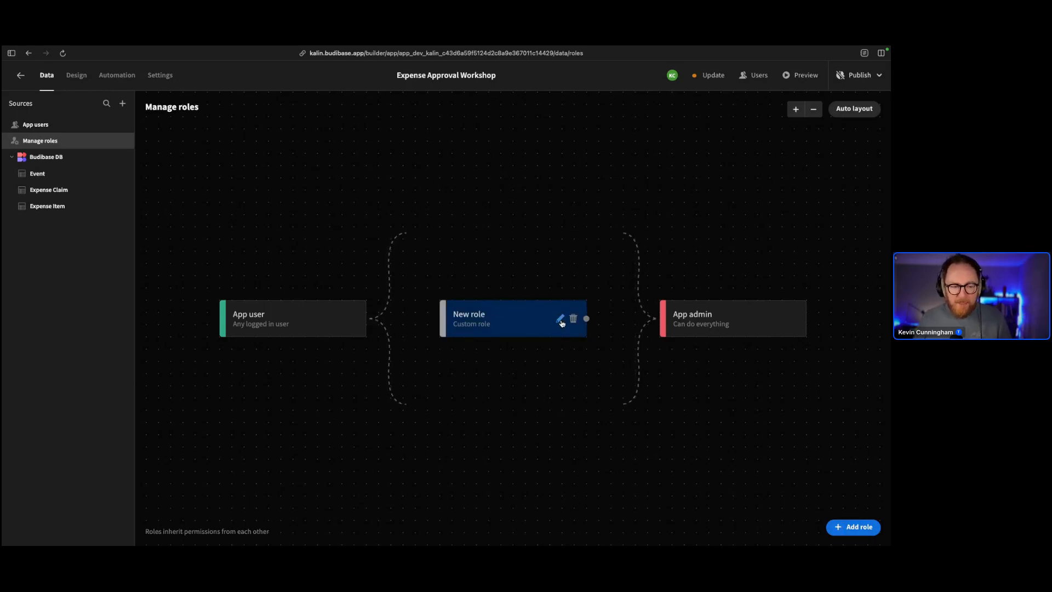
pyautogui.click(560, 318)
pyautogui.tripleClick(429, 268)
pyautogui.write('Manager')
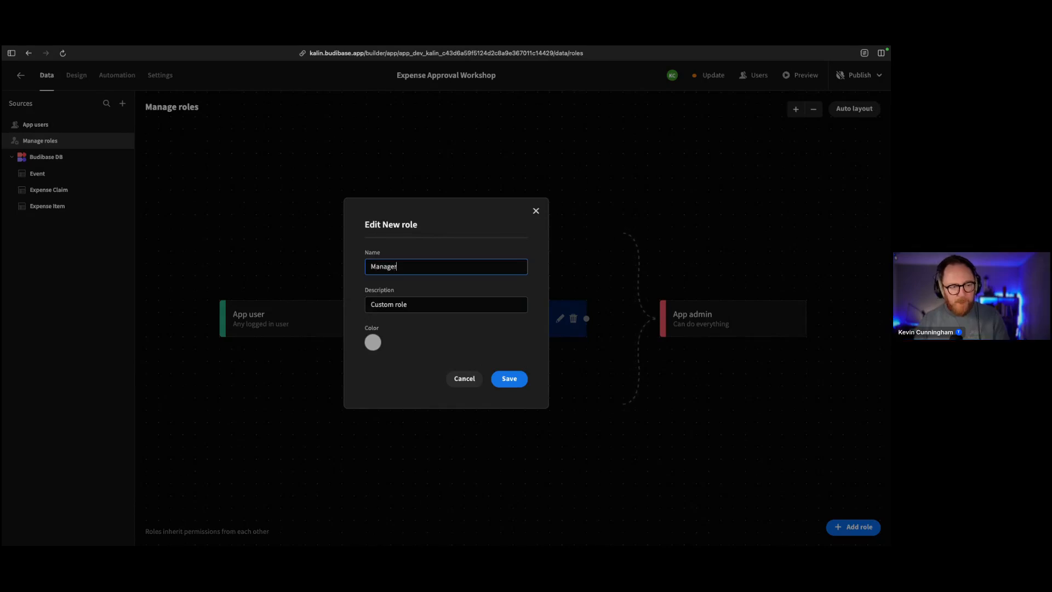
pyautogui.click(372, 342)
pyautogui.click(349, 436)
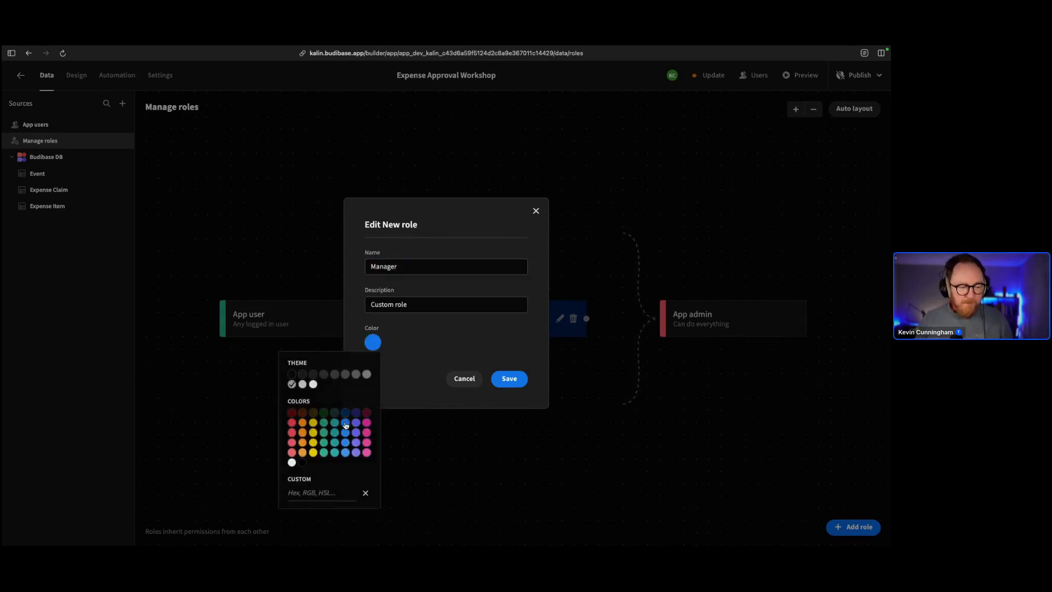
pyautogui.click(508, 378)
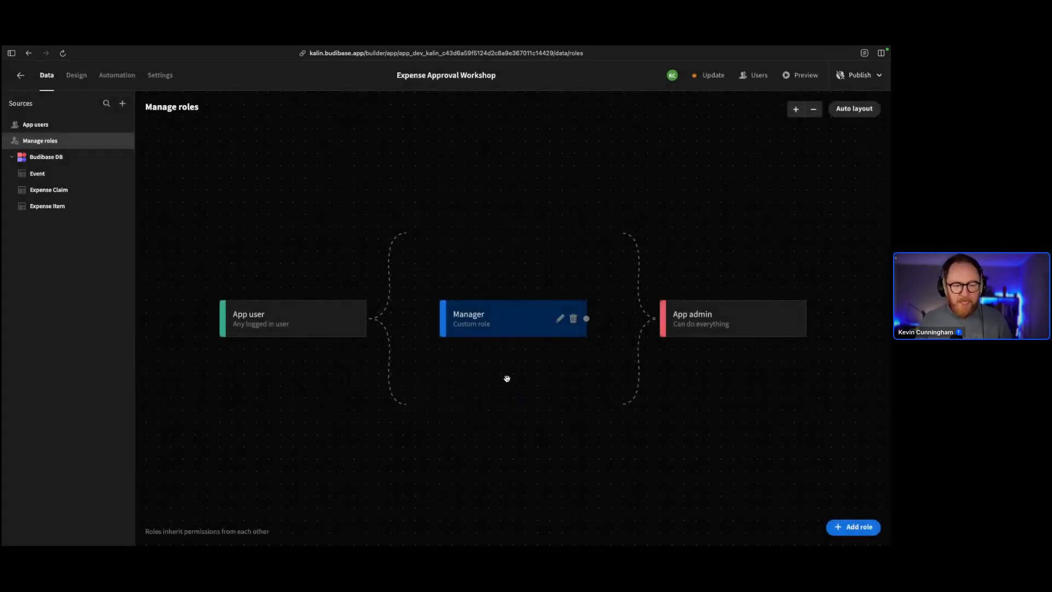
# Add a second custom role named 'Employee' with a magenta colour
pyautogui.click(853, 527)
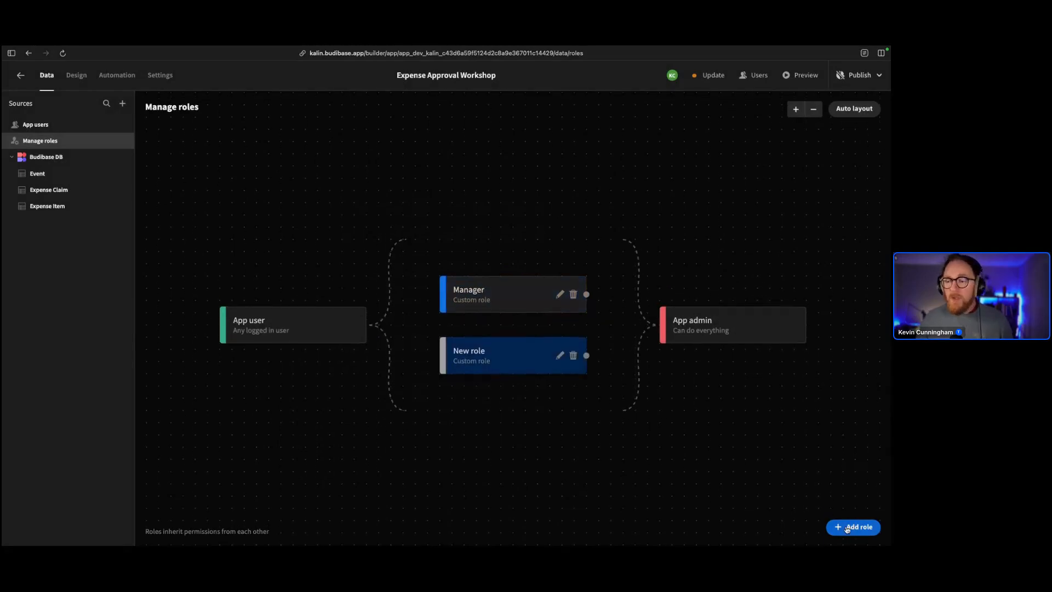
pyautogui.click(560, 349)
pyautogui.hotkey('ctrl', 'a')
pyautogui.write('Empl')
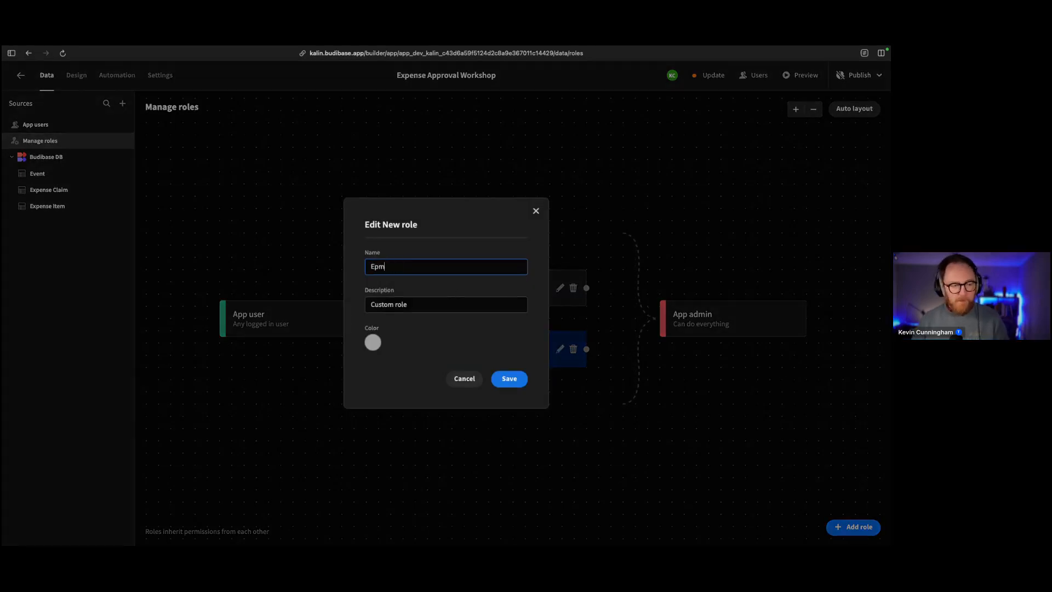
pyautogui.write('oyee')
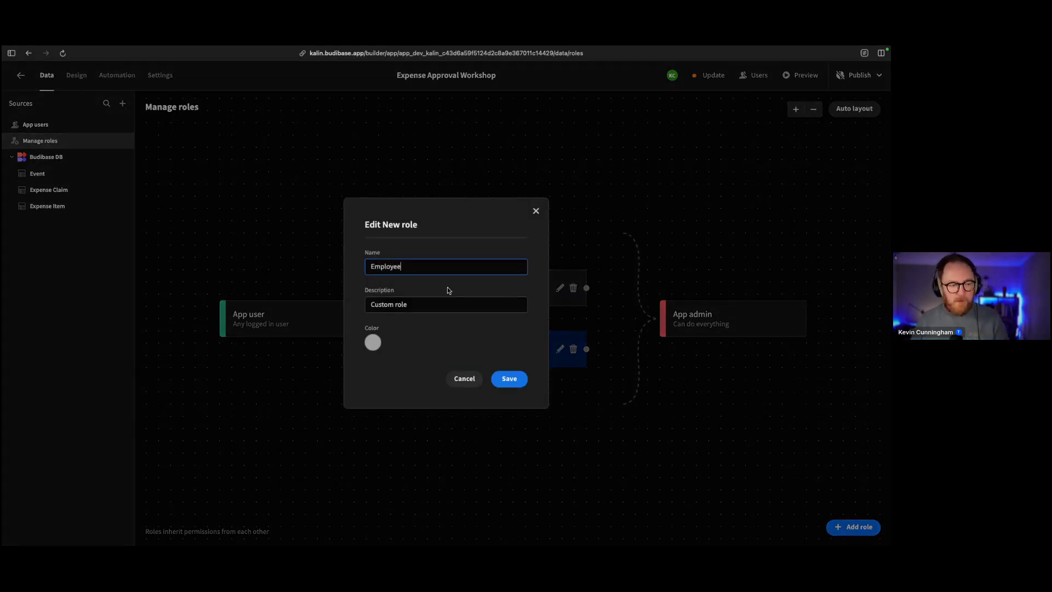
pyautogui.click(372, 342)
pyautogui.click(366, 433)
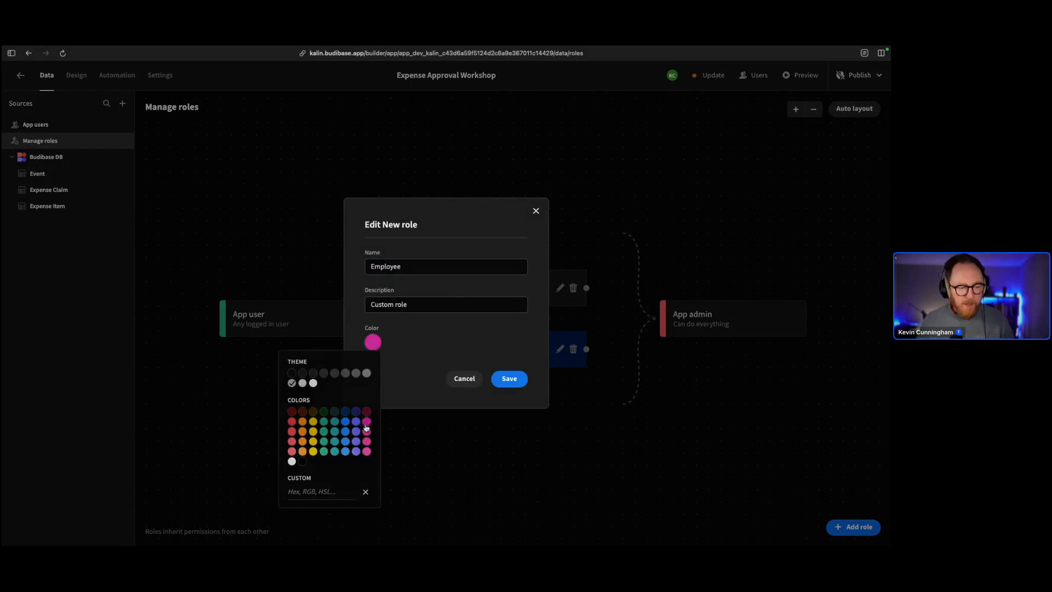
pyautogui.click(505, 378)
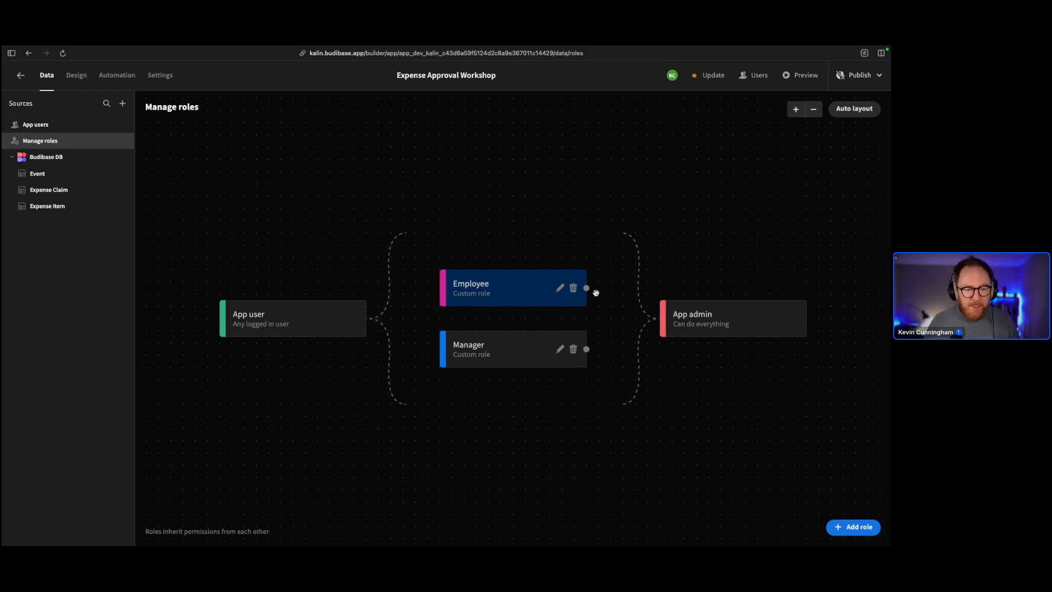
# Connect the Employee node to the Manager node in the role map
pyautogui.moveTo(587, 289); pyautogui.dragTo(433, 348)
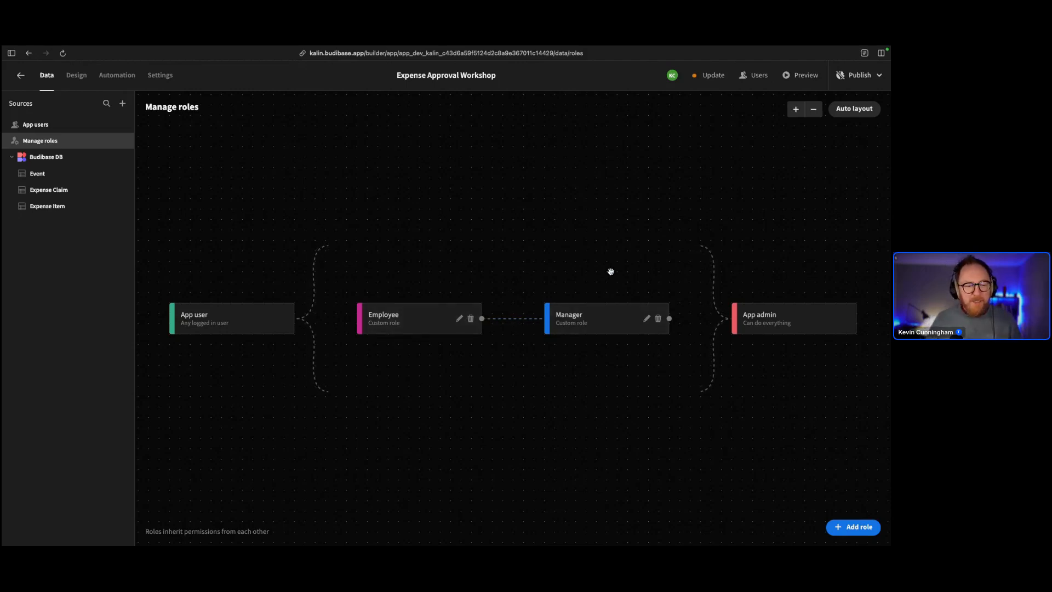
# Create a new role, rename it 'Finance Director', colour it purple, and save
pyautogui.click(874, 529)
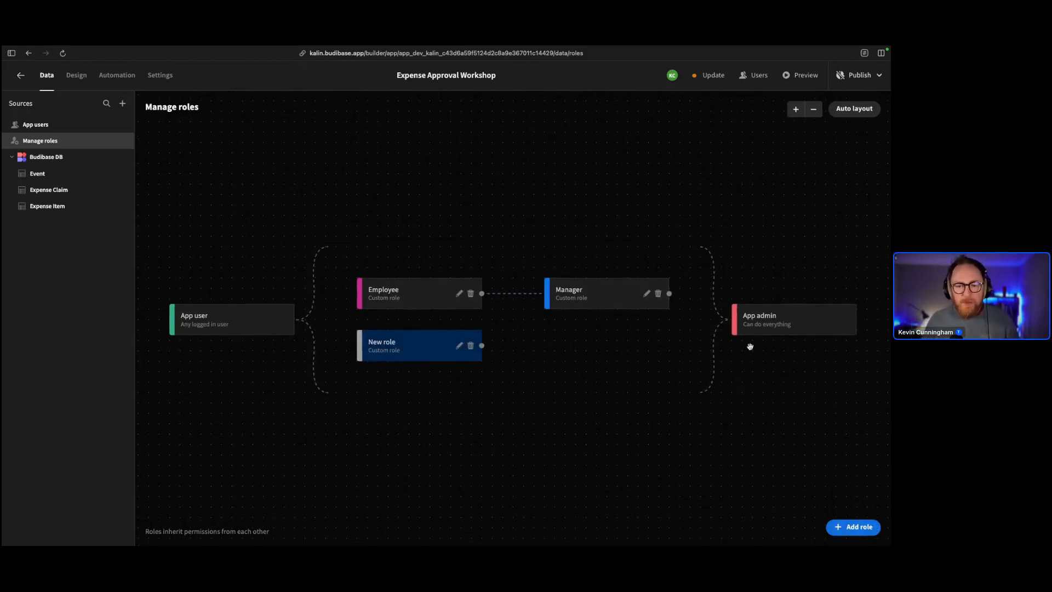
pyautogui.click(459, 347)
pyautogui.tripleClick(432, 268)
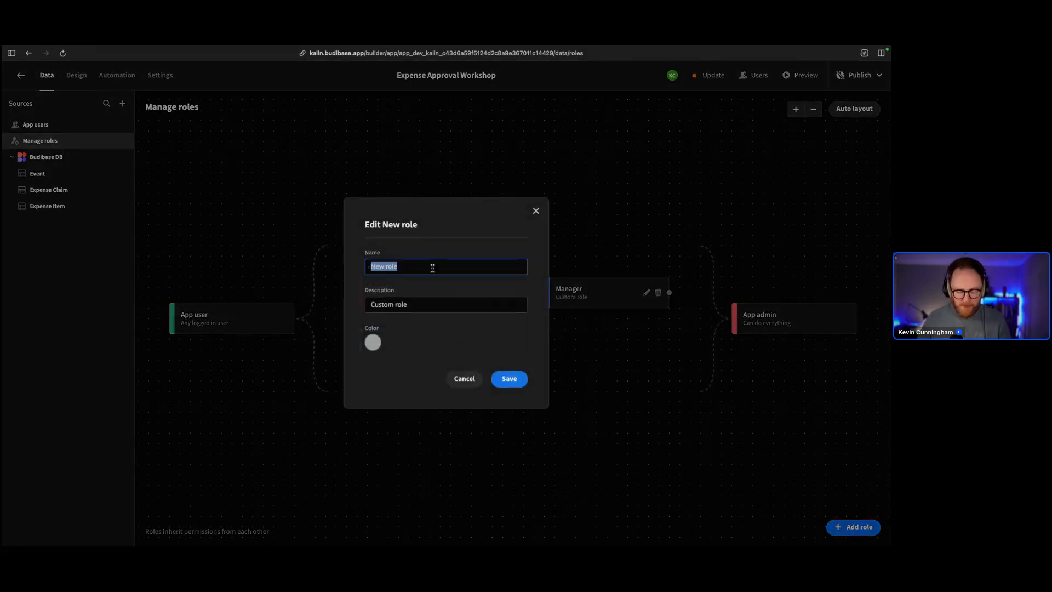
pyautogui.write('Finance Direct')
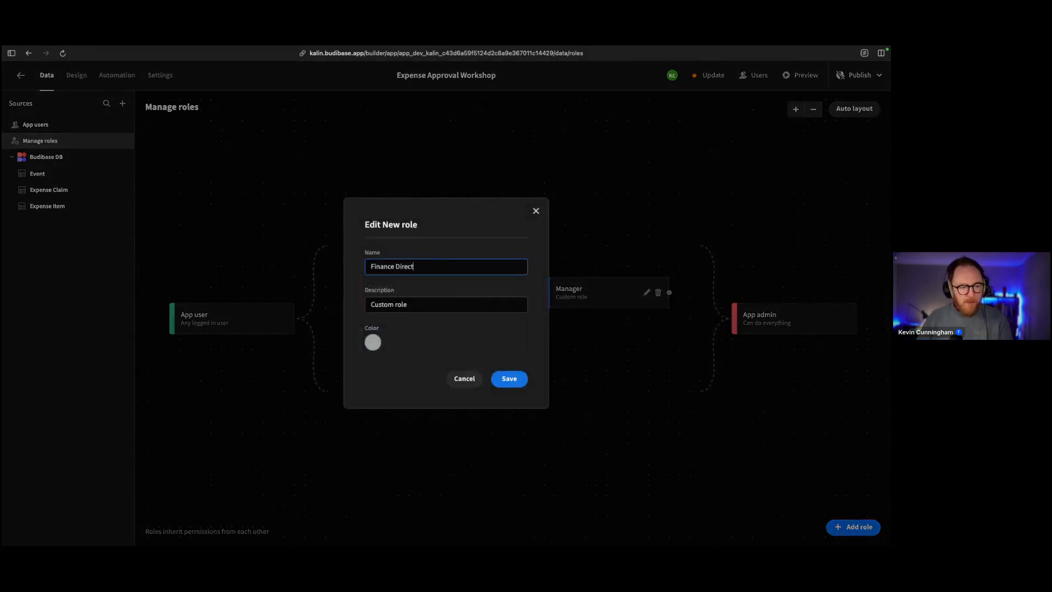
pyautogui.write('or')
pyautogui.click(373, 342)
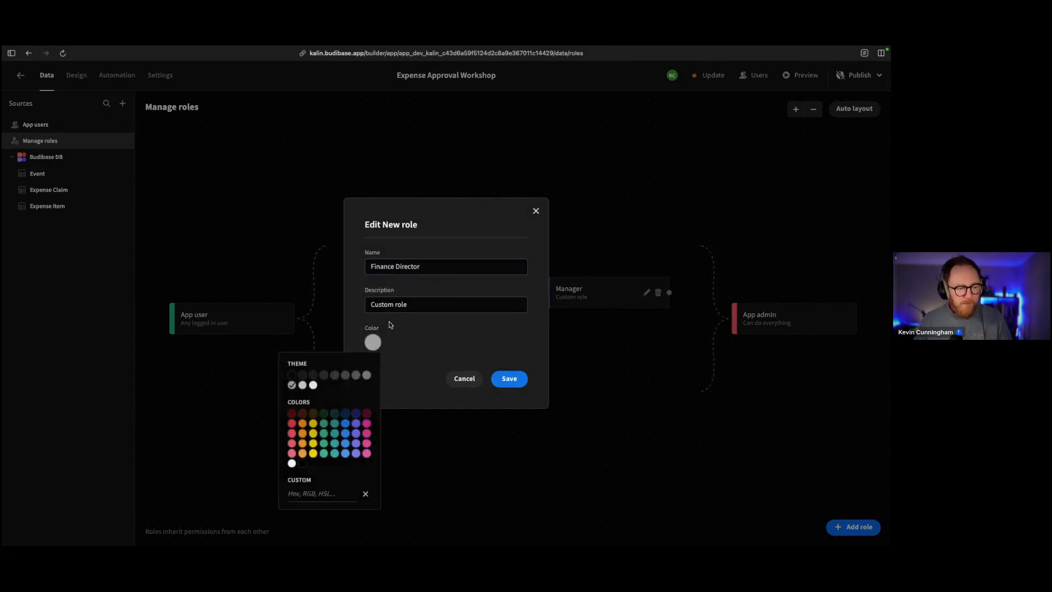
pyautogui.click(357, 423)
pyautogui.click(509, 379)
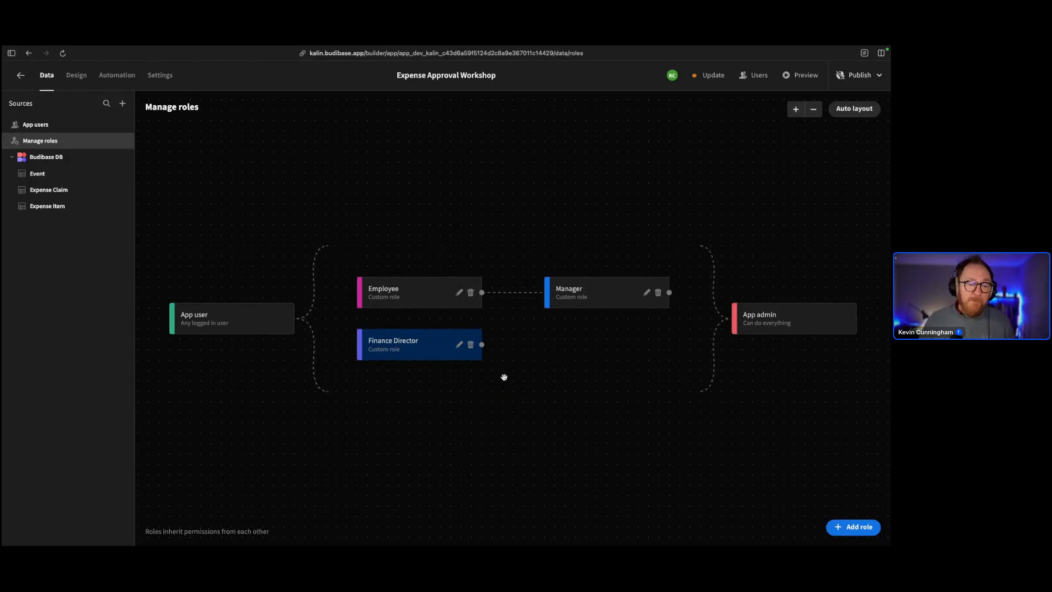
# Link the Employee role into Finance Director in the role map
pyautogui.moveTo(482, 297); pyautogui.dragTo(357, 344)
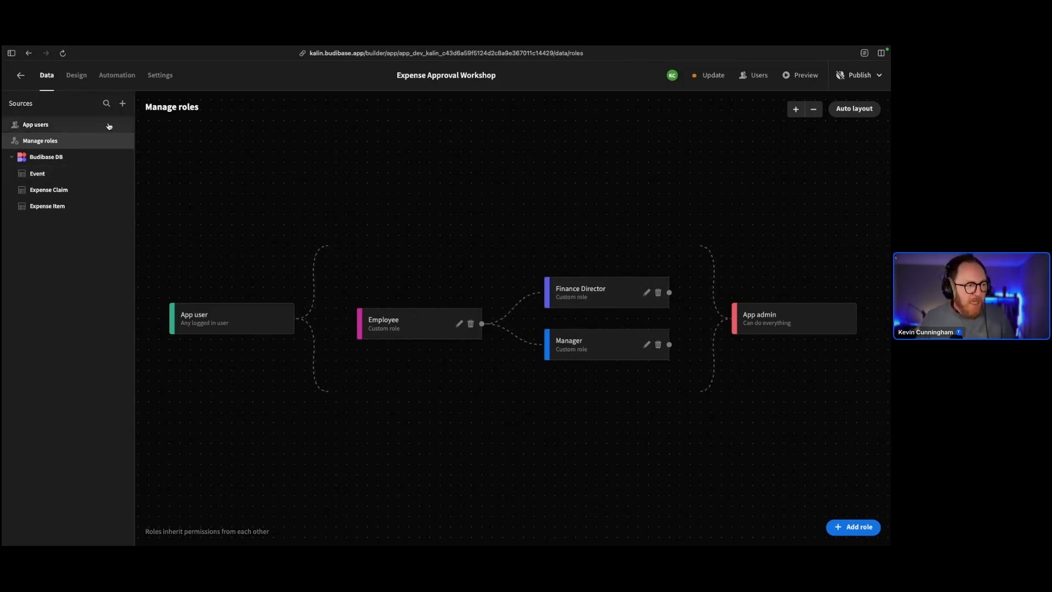
# Create a new role, rename it 'CEO' after correcting a typo, and save
pyautogui.click(853, 527)
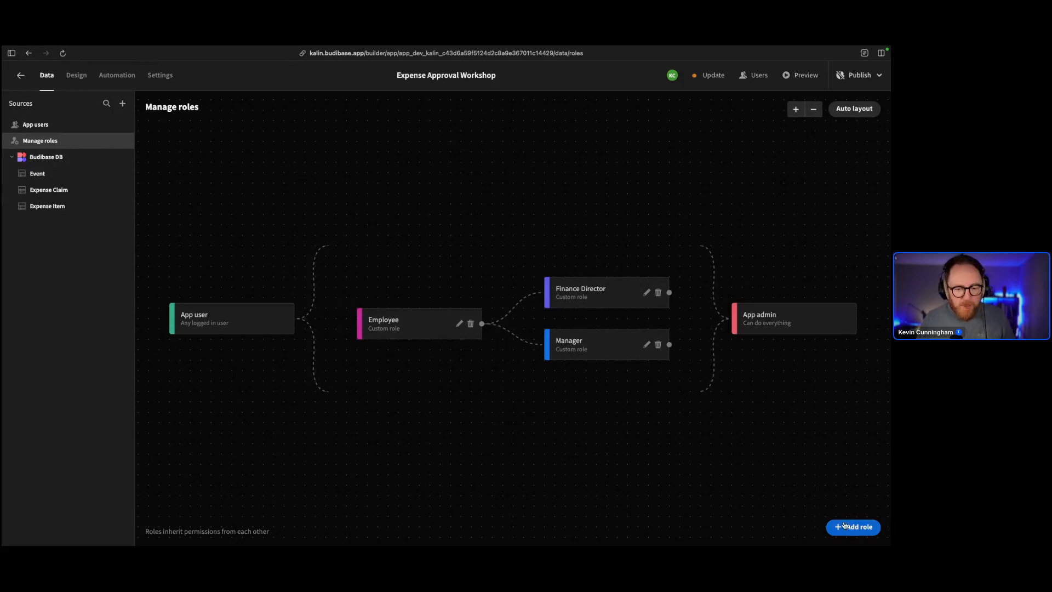
pyautogui.click(458, 360)
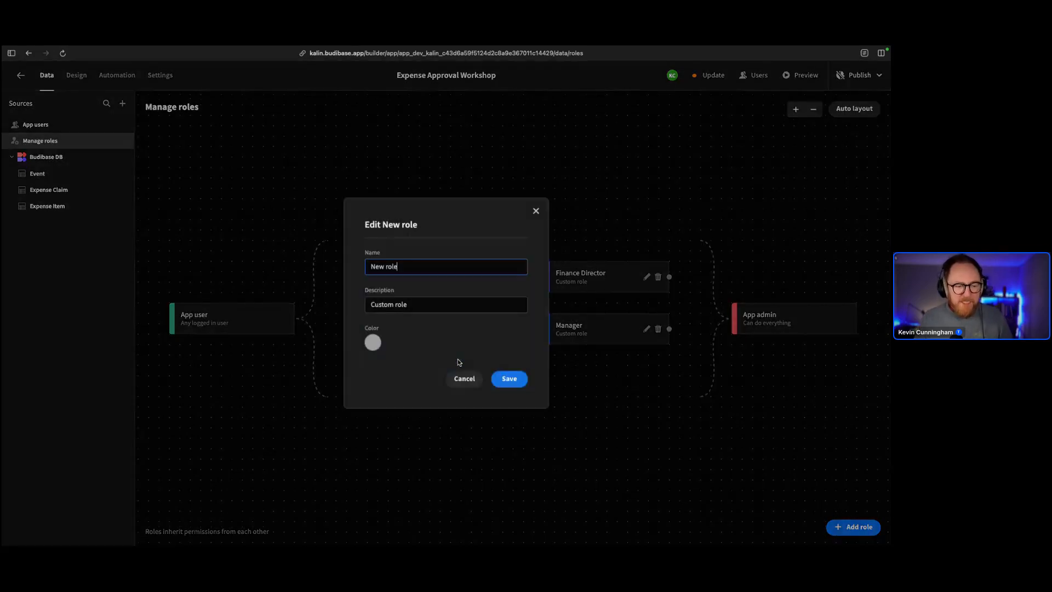
pyautogui.tripleClick(439, 267)
pyautogui.write('CX')
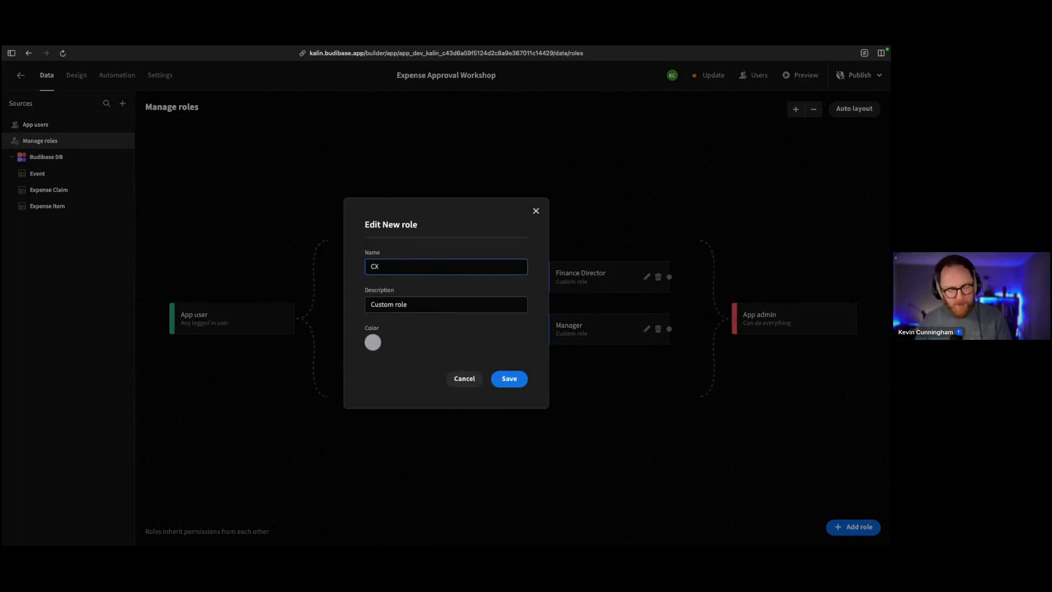
pyautogui.press('BackSpace')
pyautogui.write('EO')
pyautogui.click(517, 377)
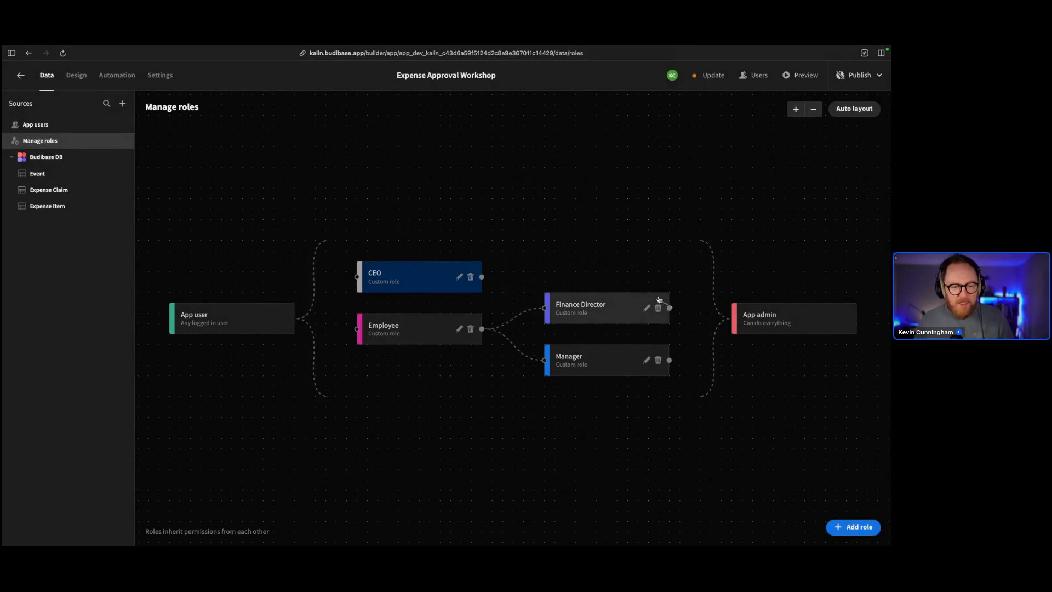
# Connect both Finance Director and Manager into the CEO role on the role map
pyautogui.moveTo(660, 299); pyautogui.dragTo(357, 277)
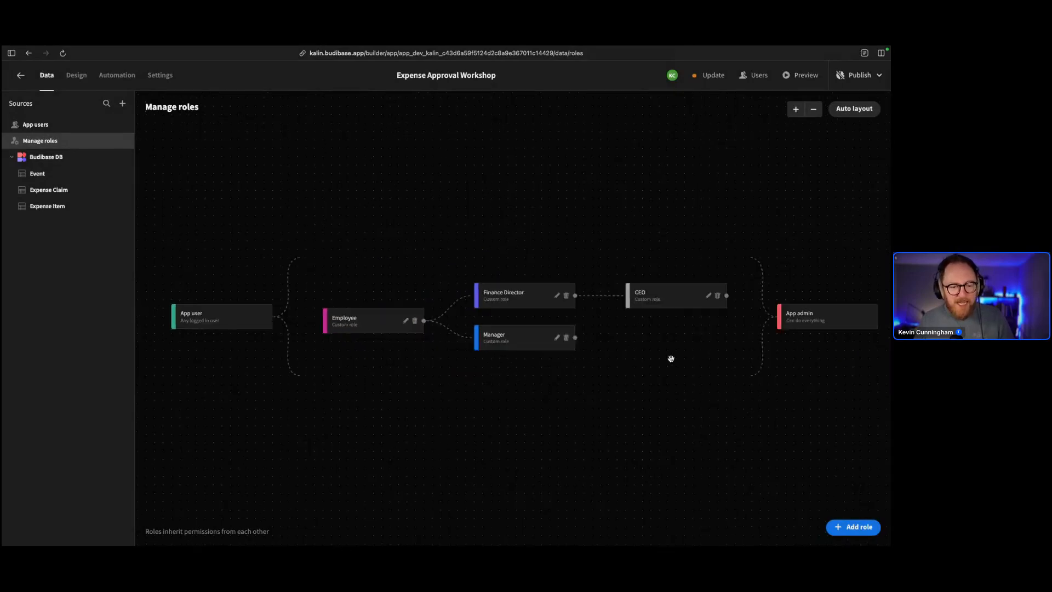
pyautogui.moveTo(562, 339); pyautogui.dragTo(612, 298)
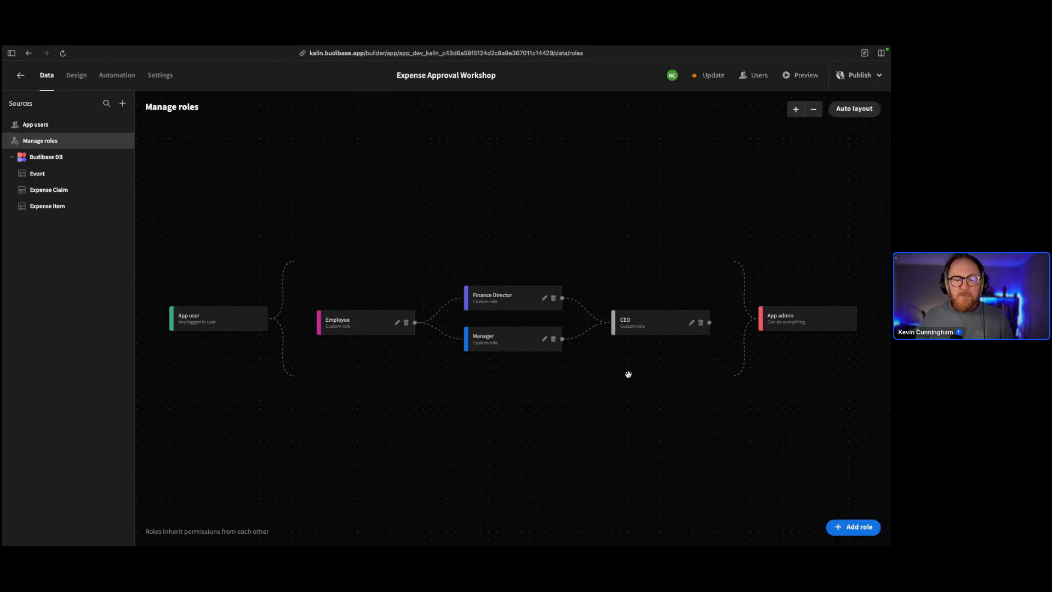
pyautogui.moveTo(528, 387); pyautogui.dragTo(531, 284)
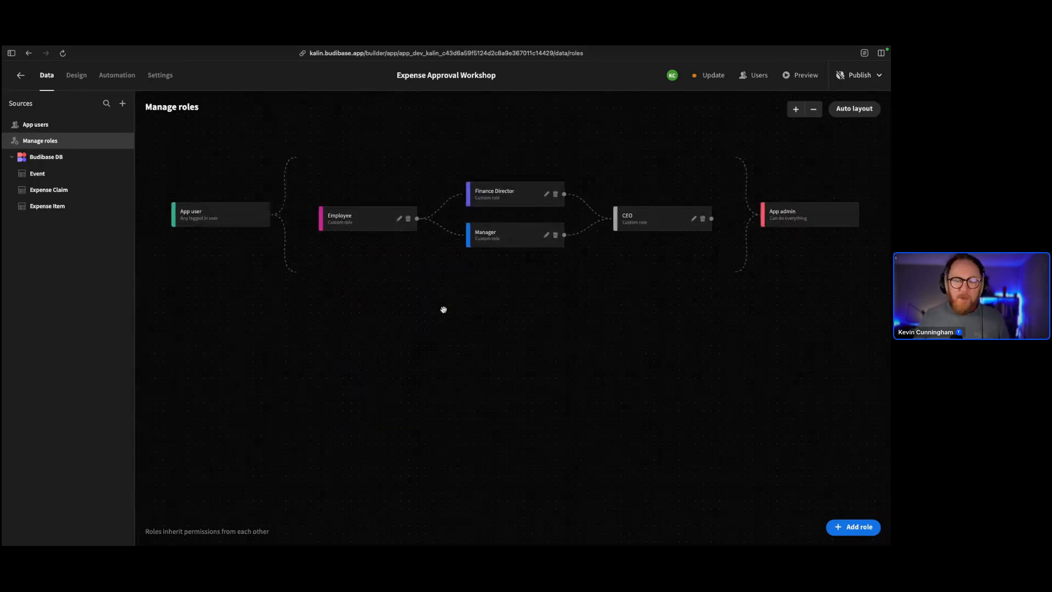
pyautogui.scroll(3, 435, 265)
pyautogui.scroll(-3, 434, 266)
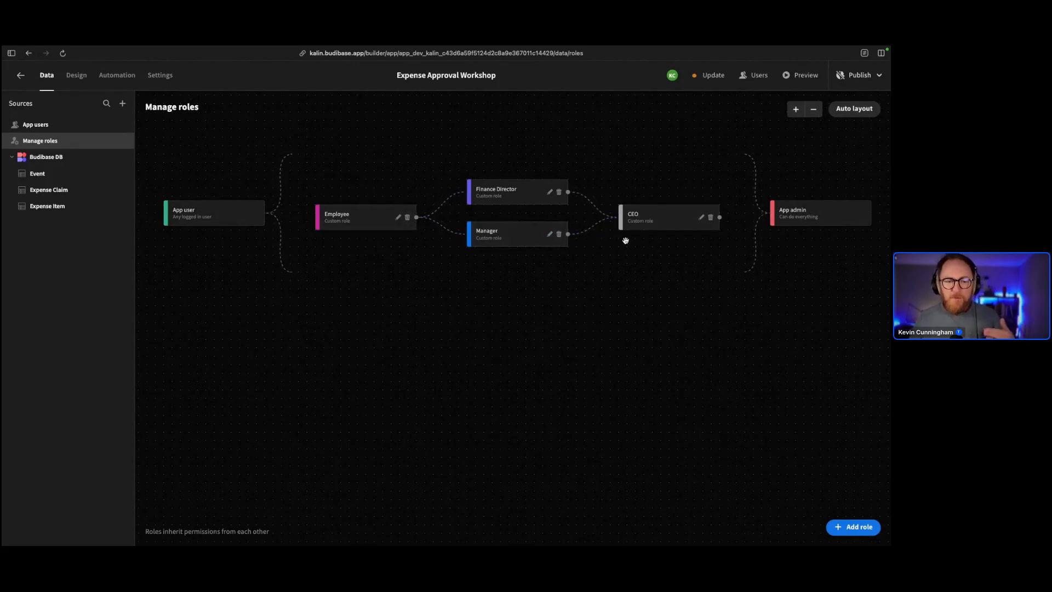
# Open the Expense Claim table under Budibase DB in the Sources sidebar
pyautogui.moveTo(517, 317); pyautogui.dragTo(530, 310)
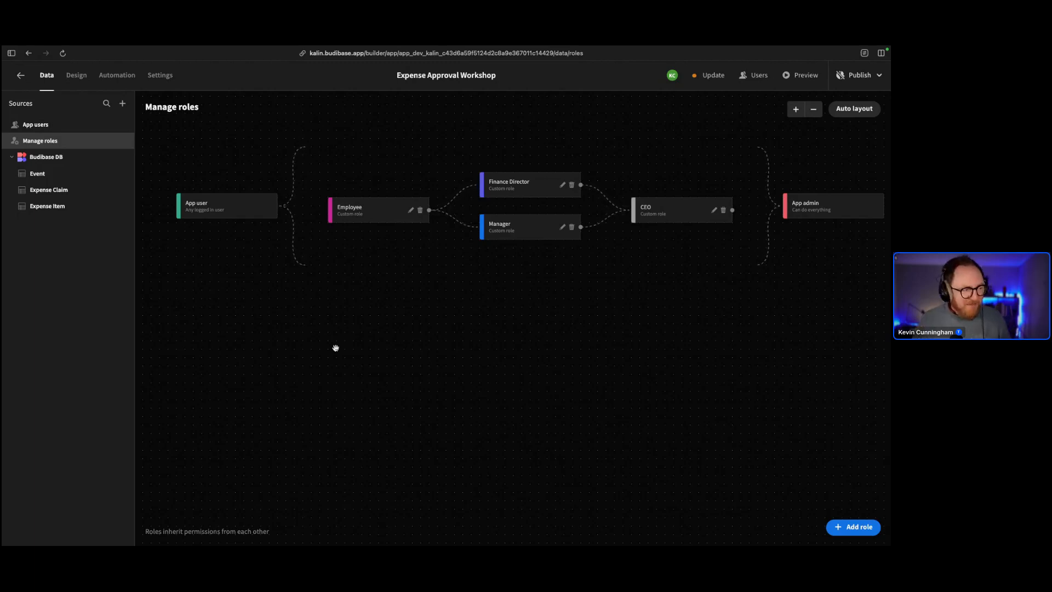
pyautogui.click(59, 190)
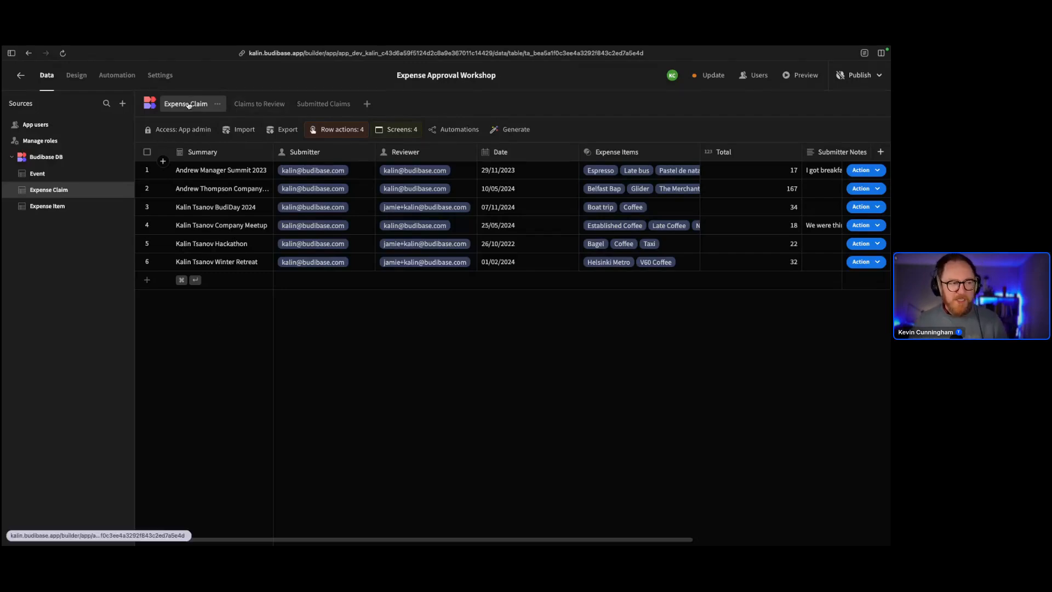
# Switch from the Claims to Review view to the Submitted Claims view
pyautogui.click(272, 111)
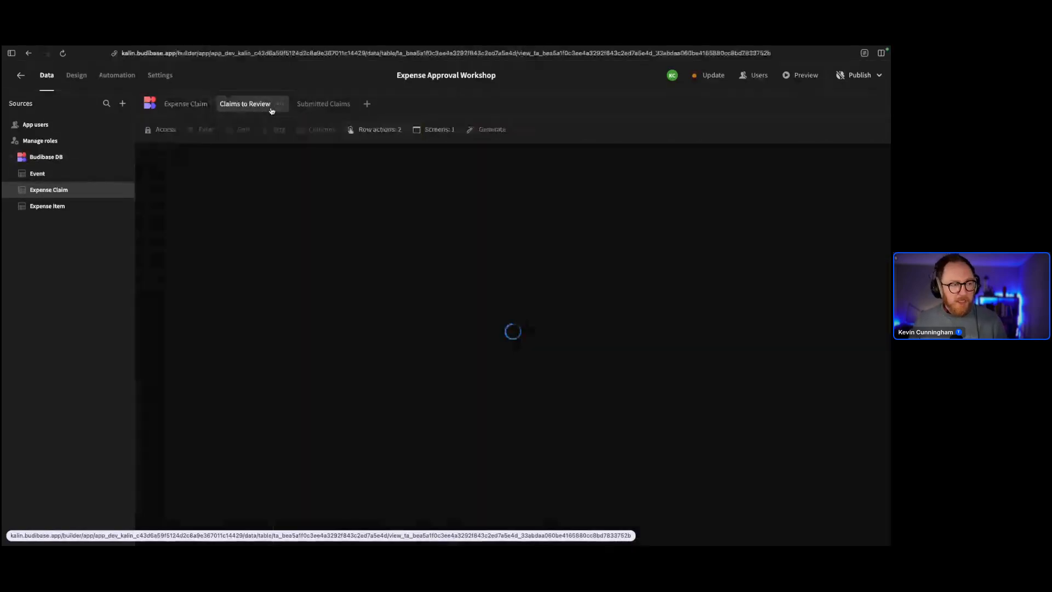
pyautogui.click(306, 111)
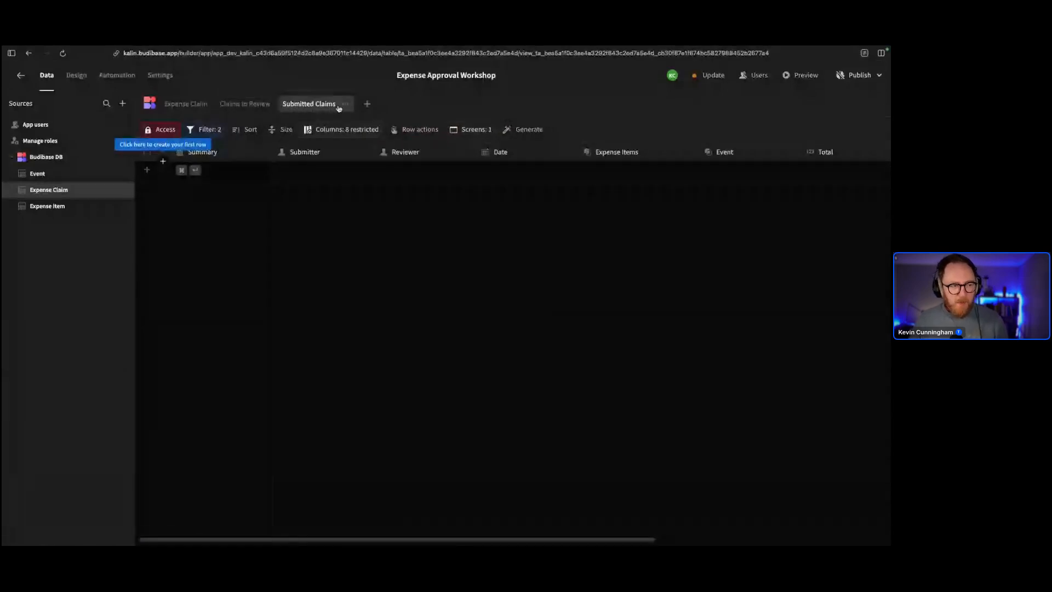
# Add a Table-type view to Expense Claim named 'Unsubmitted Claims'
pyautogui.click(366, 106)
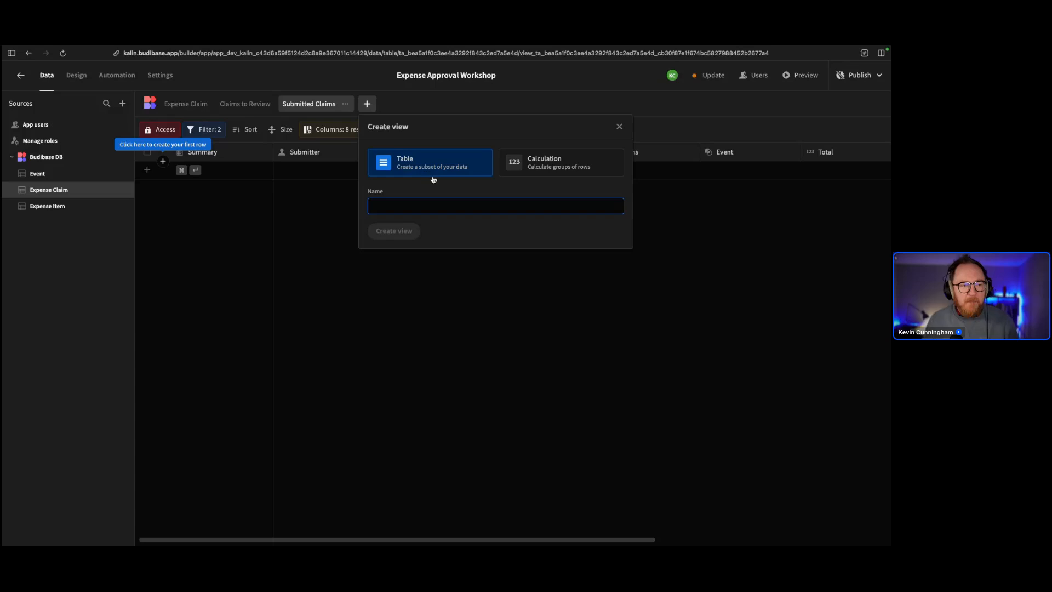
pyautogui.click(419, 213)
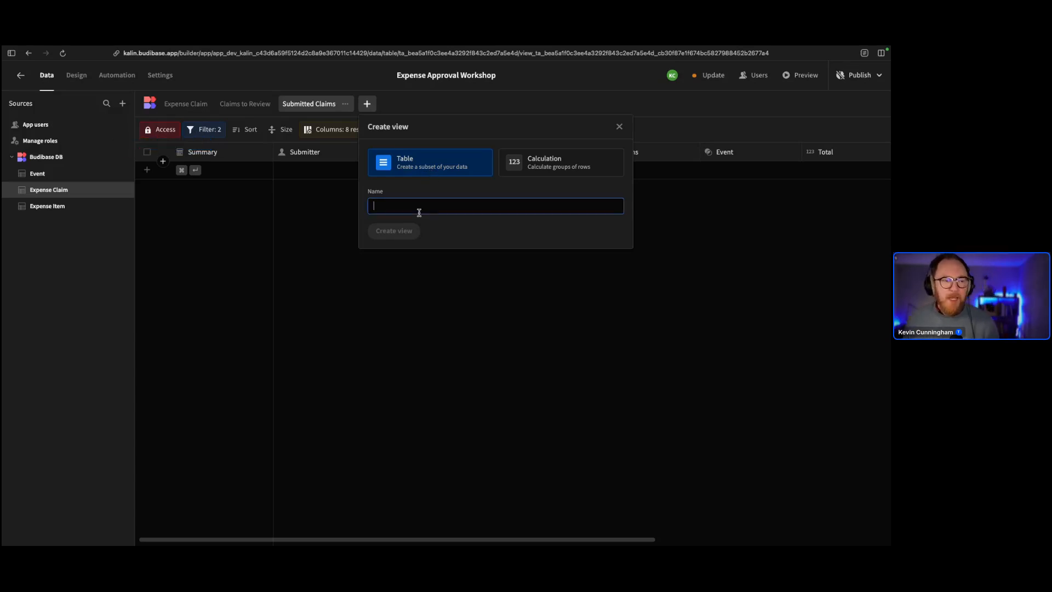
pyautogui.write('Uns')
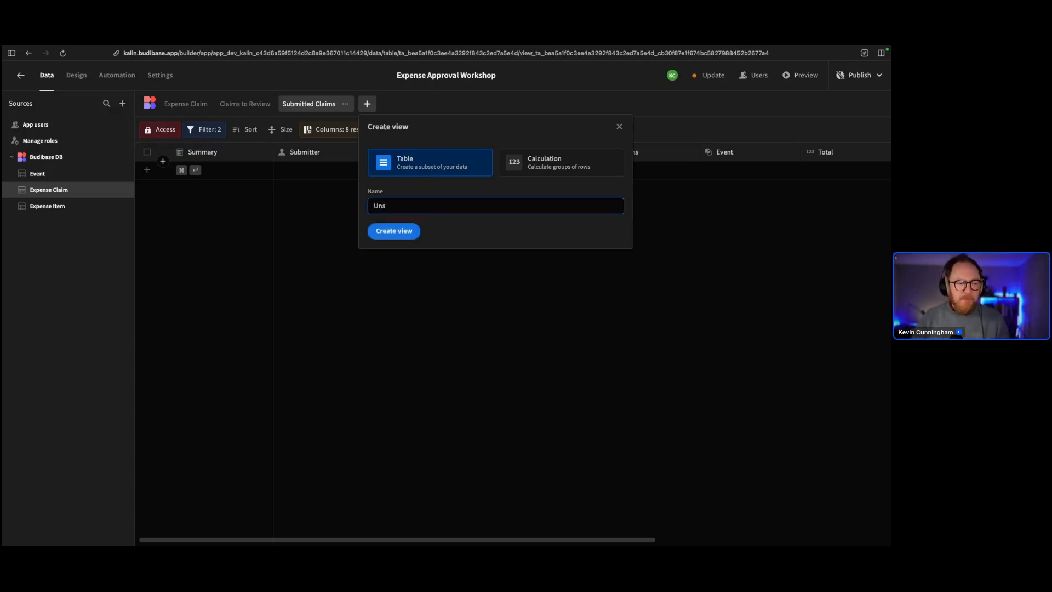
pyautogui.write('ubmitted Claims')
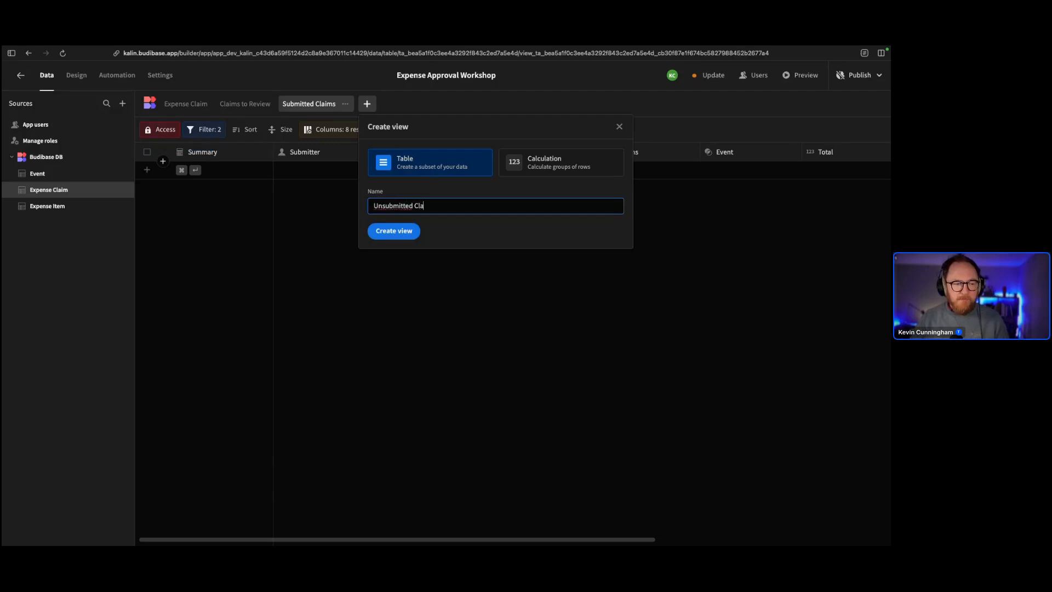
pyautogui.click(407, 230)
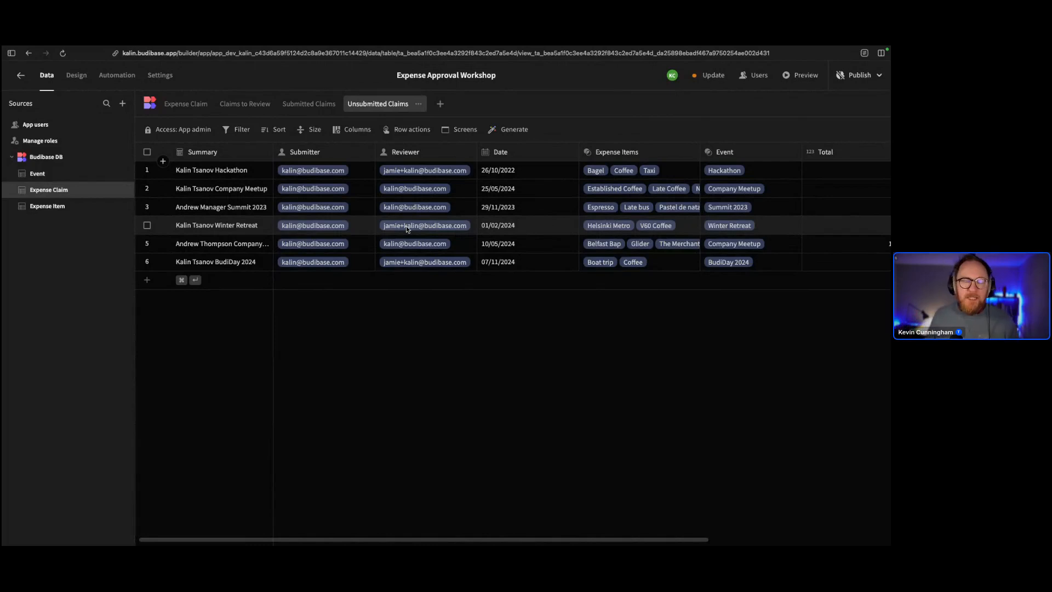
# Set the Unsubmitted Claims view's access to the Employee role
pyautogui.click(185, 104)
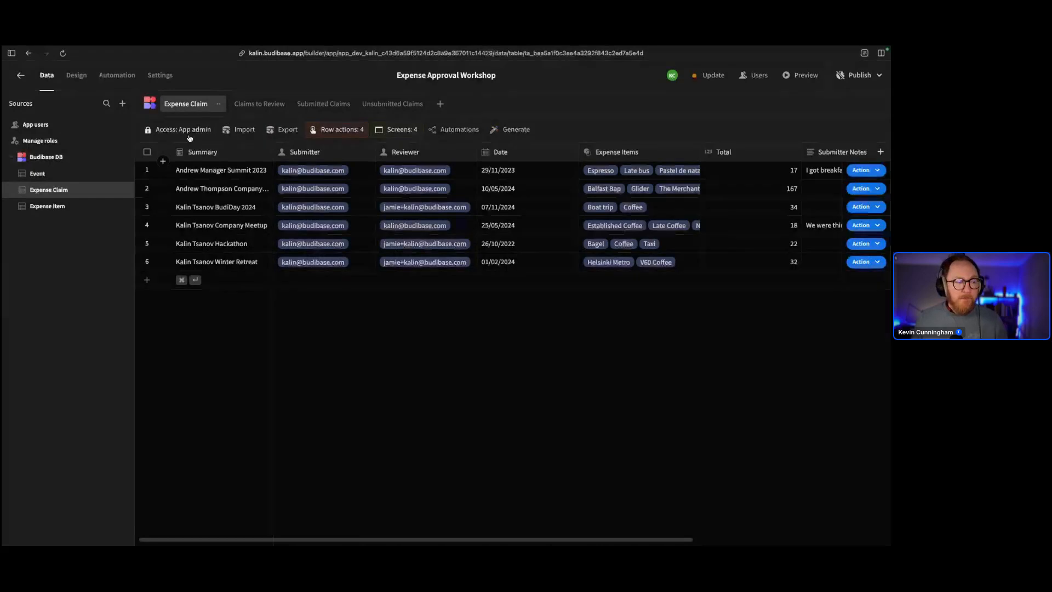
pyautogui.click(388, 103)
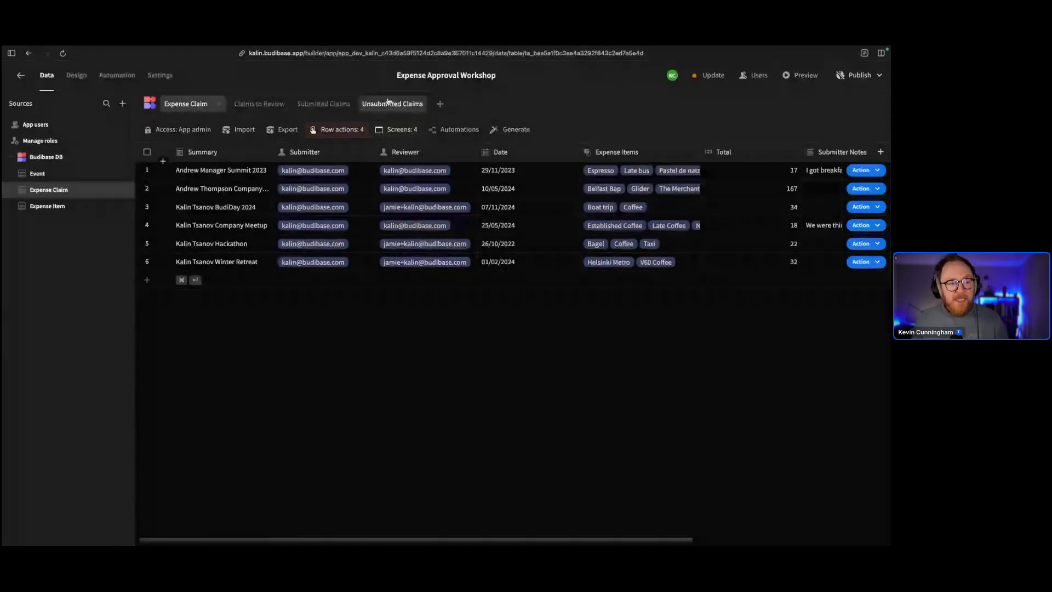
pyautogui.click(185, 135)
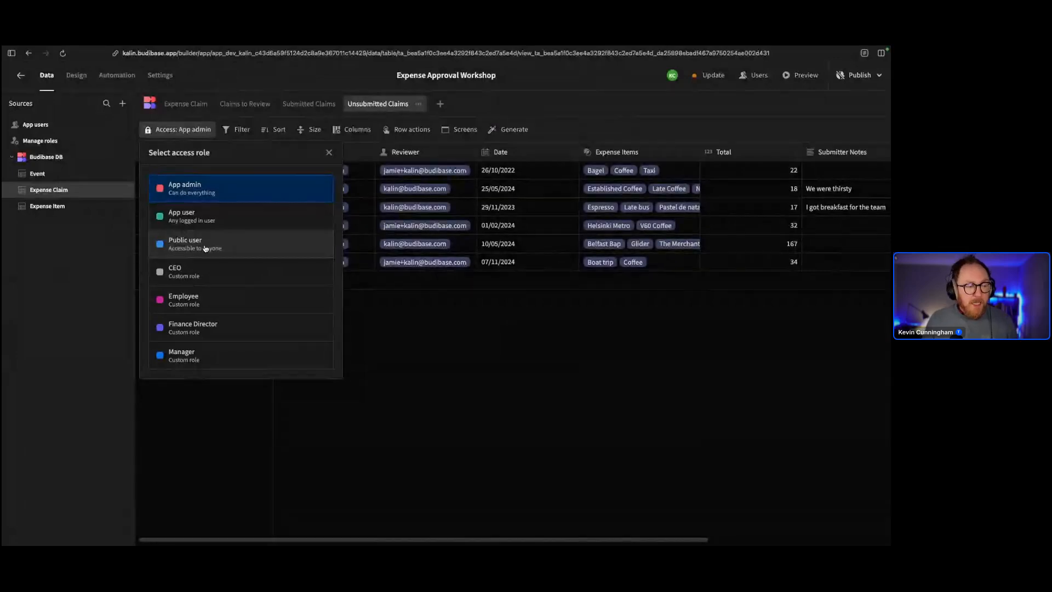
pyautogui.click(181, 305)
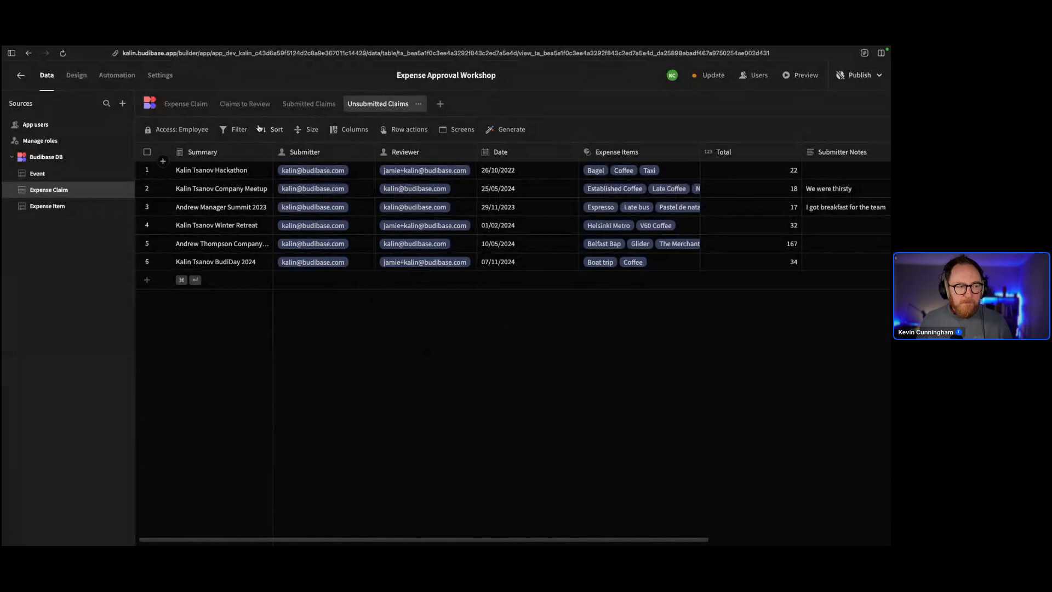
pyautogui.click(236, 129)
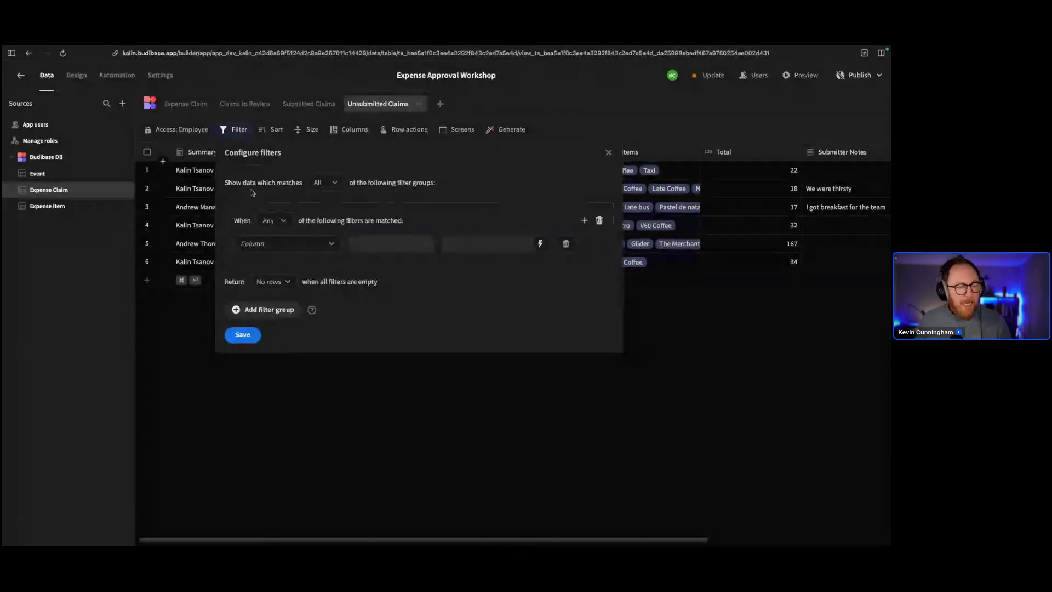
# Filter Unsubmitted Claims to Submitter equals {{ Current User._id }}, save, and return to Expense Claim
pyautogui.click(281, 245)
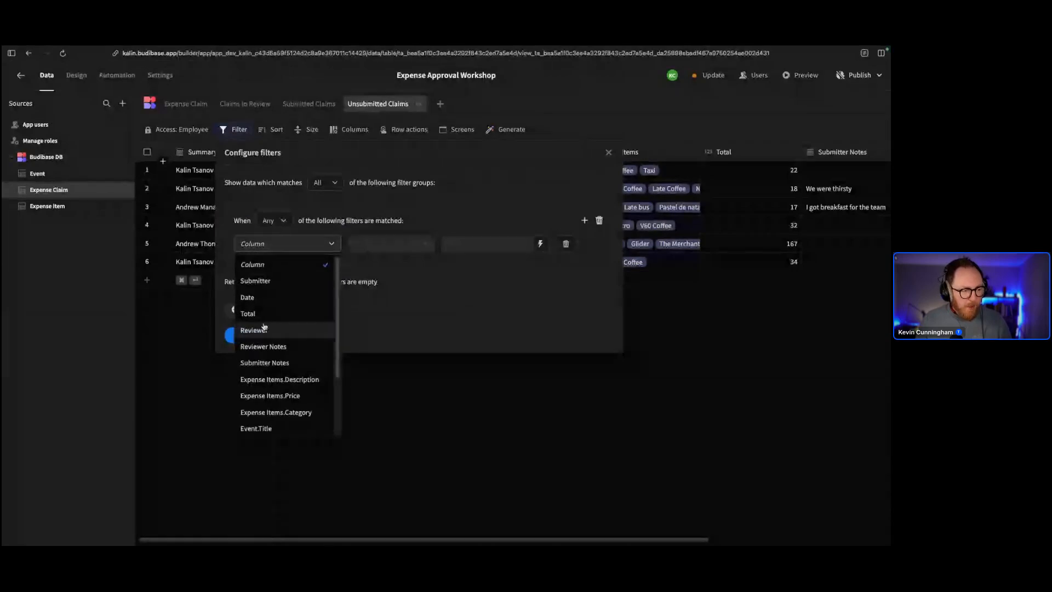
pyautogui.click(284, 281)
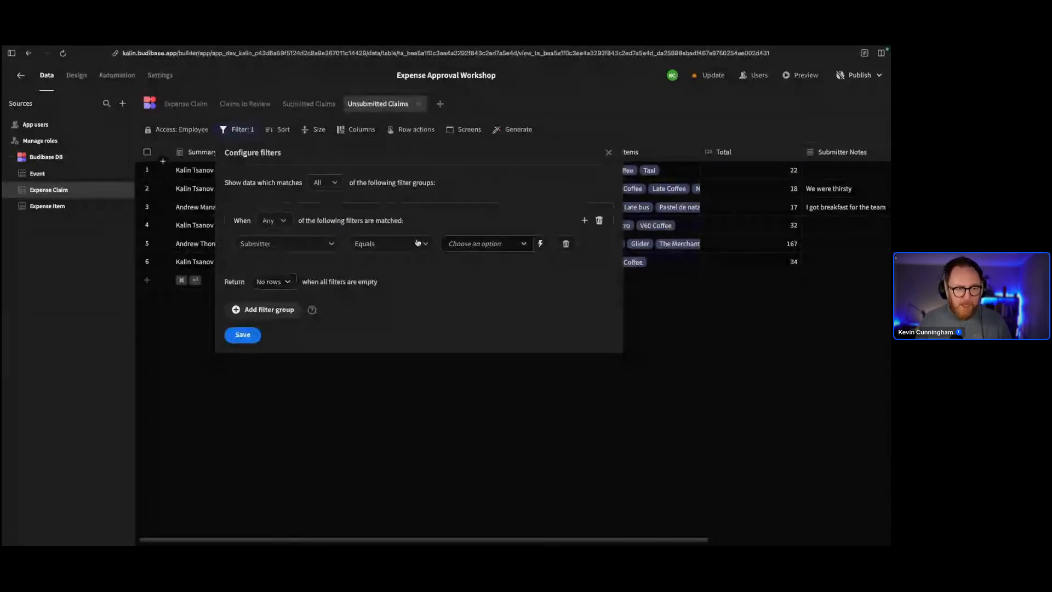
pyautogui.click(488, 243)
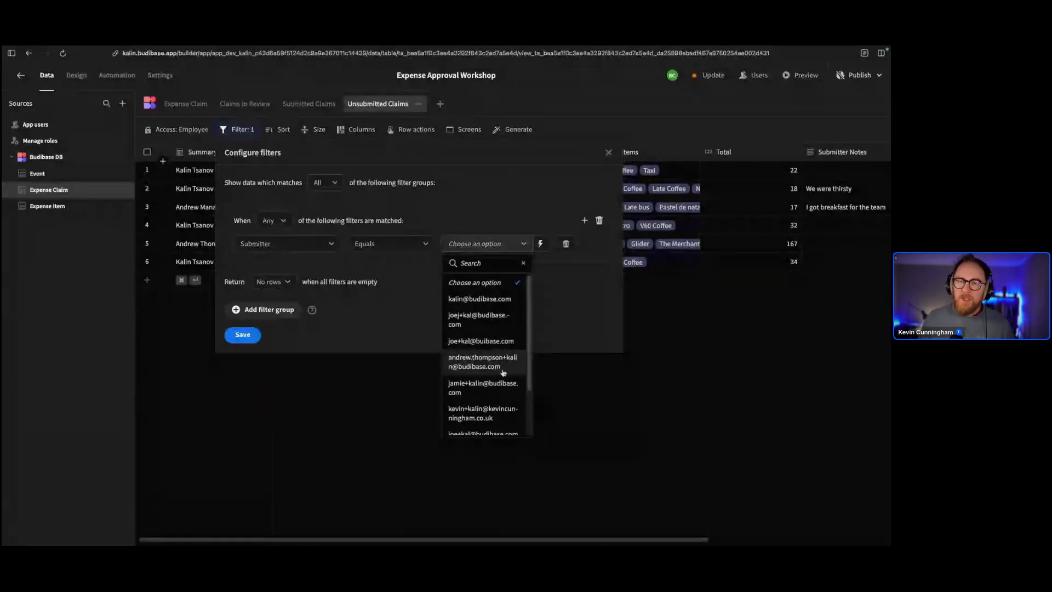
pyautogui.click(500, 248)
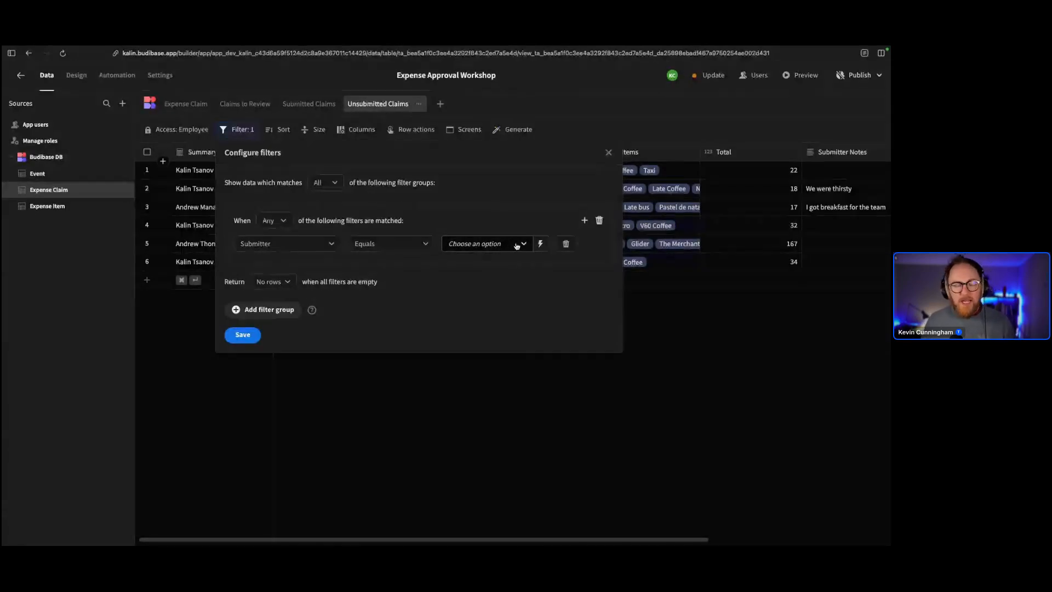
pyautogui.click(538, 242)
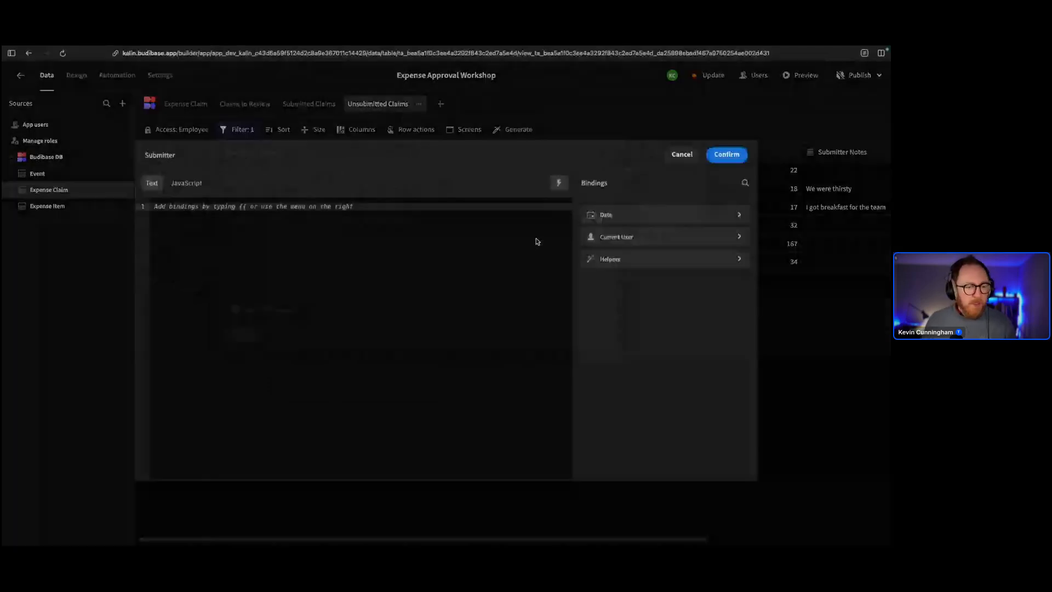
pyautogui.click(606, 236)
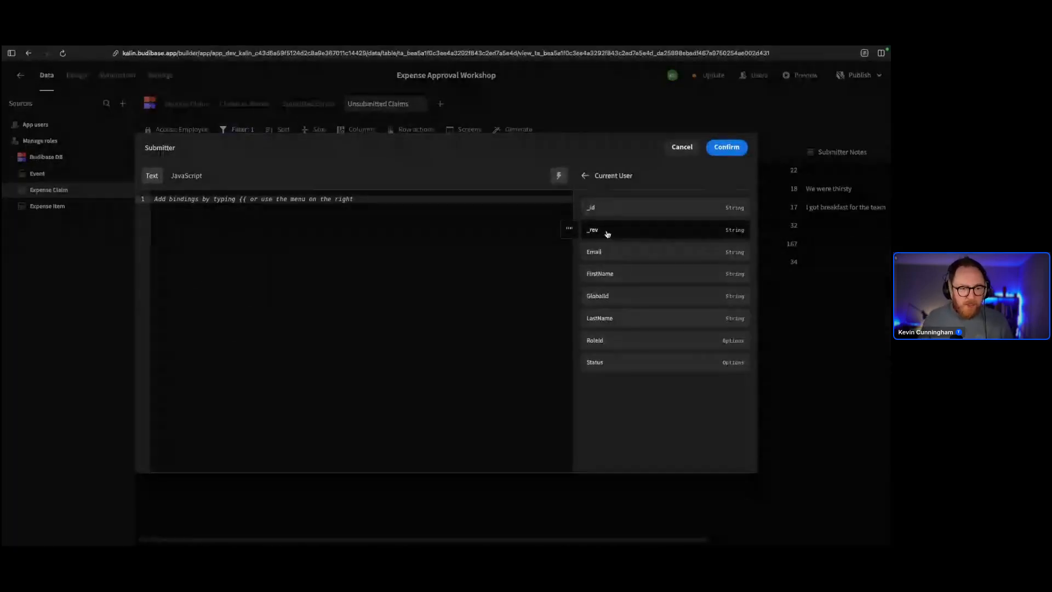
pyautogui.click(608, 207)
pyautogui.click(727, 147)
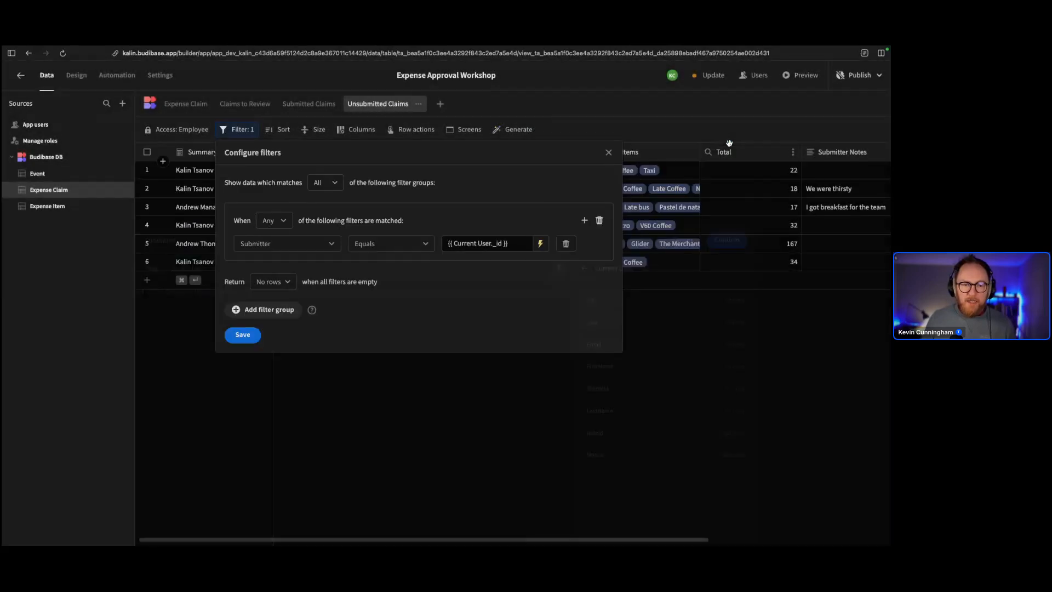
pyautogui.click(242, 334)
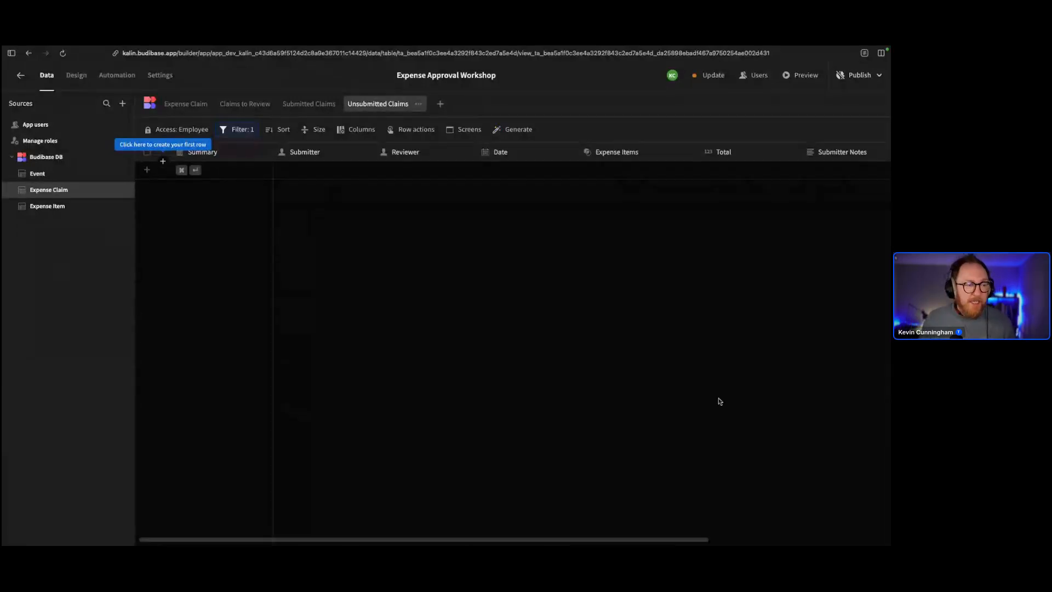
pyautogui.click(186, 105)
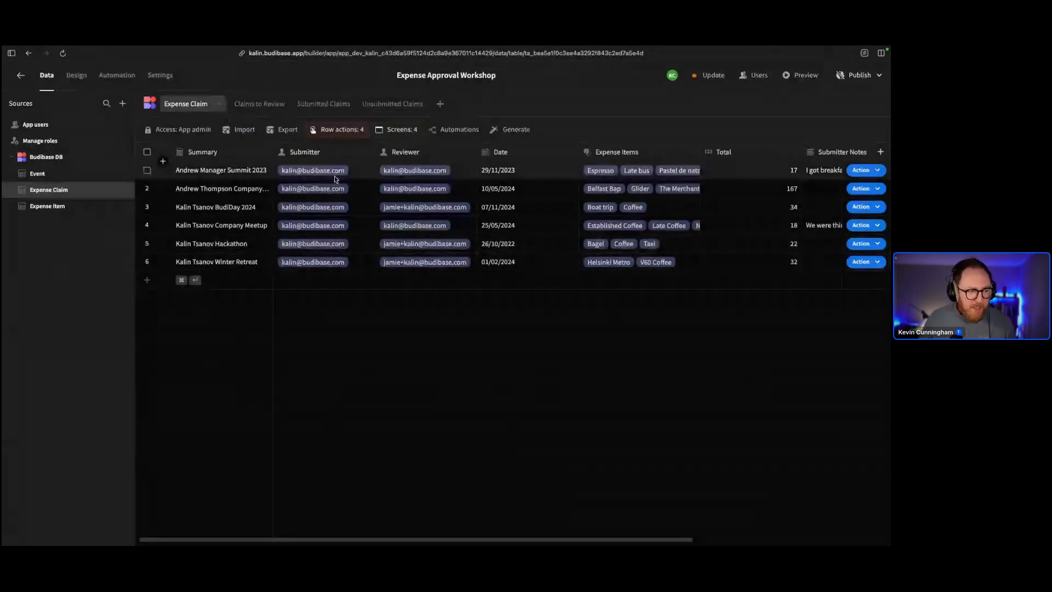
# Assign the Winter Retreat claim to a different user's email, then view Unsubmitted Claims
pyautogui.click(355, 268)
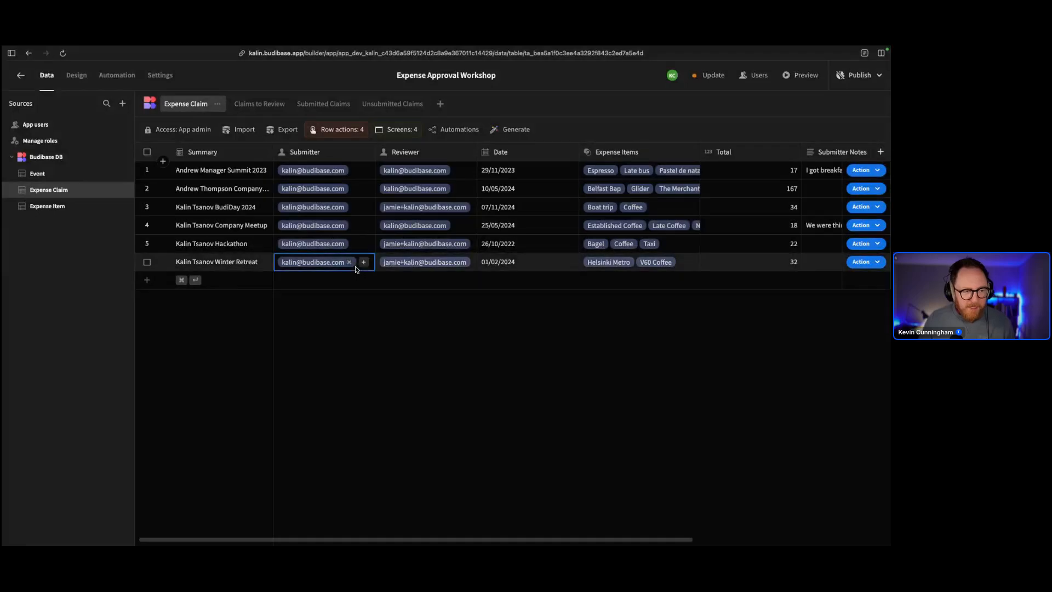
pyautogui.click(364, 262)
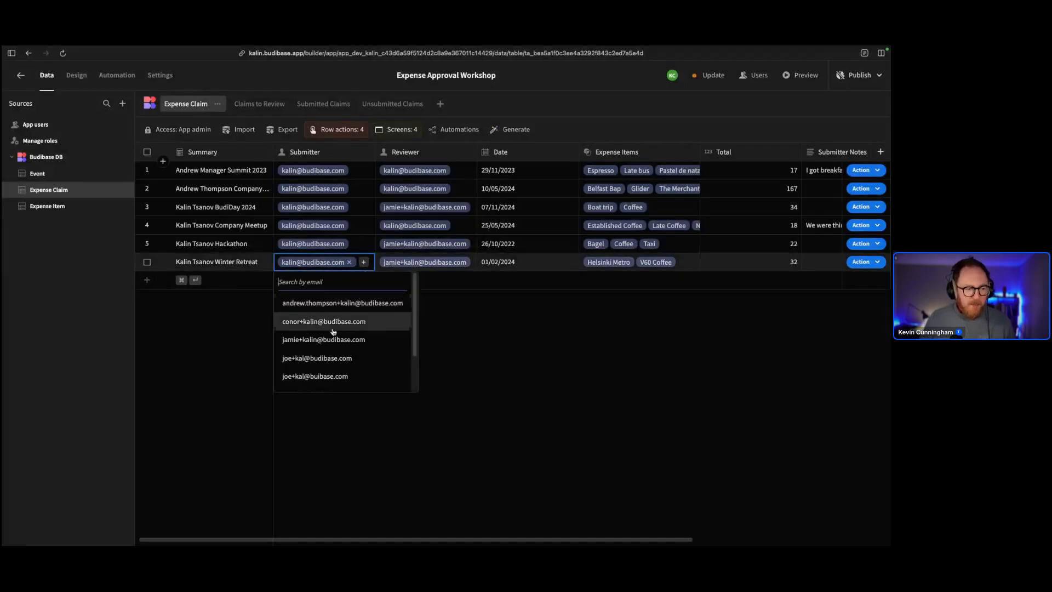
pyautogui.scroll(-3, 342, 344)
pyautogui.click(323, 382)
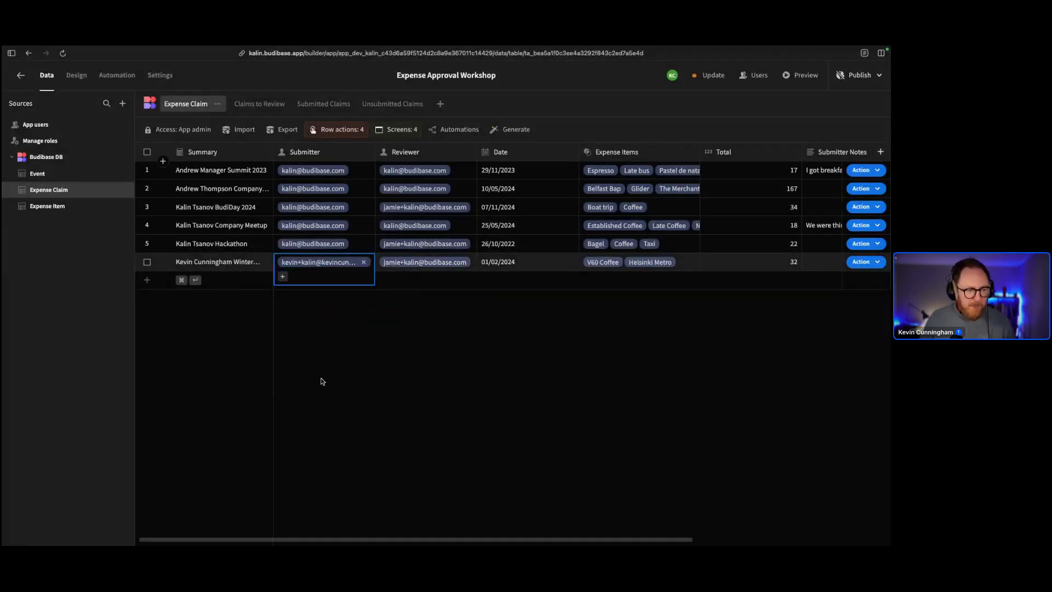
pyautogui.click(357, 318)
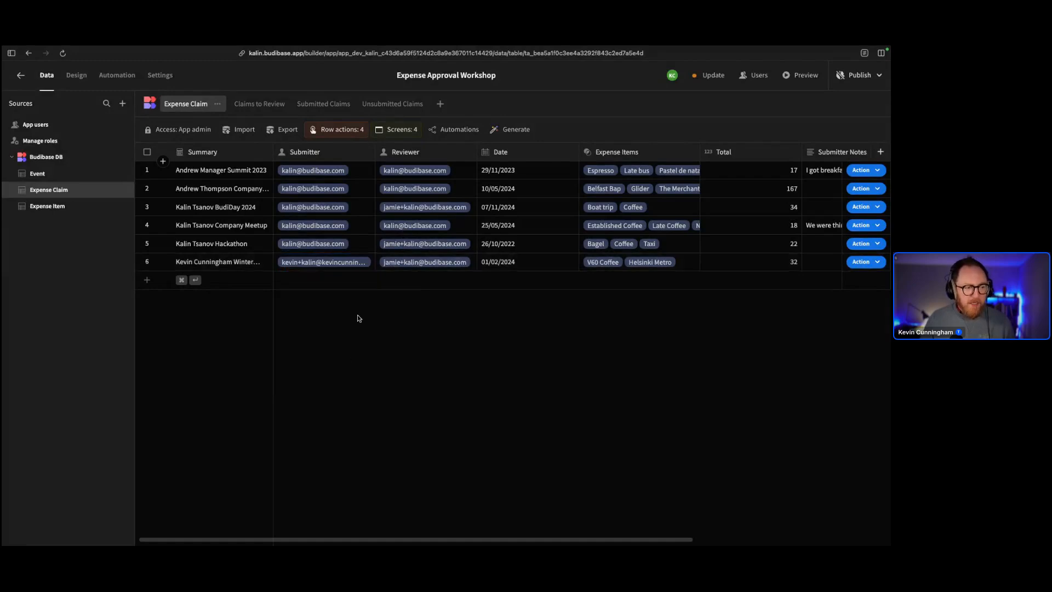
pyautogui.click(402, 107)
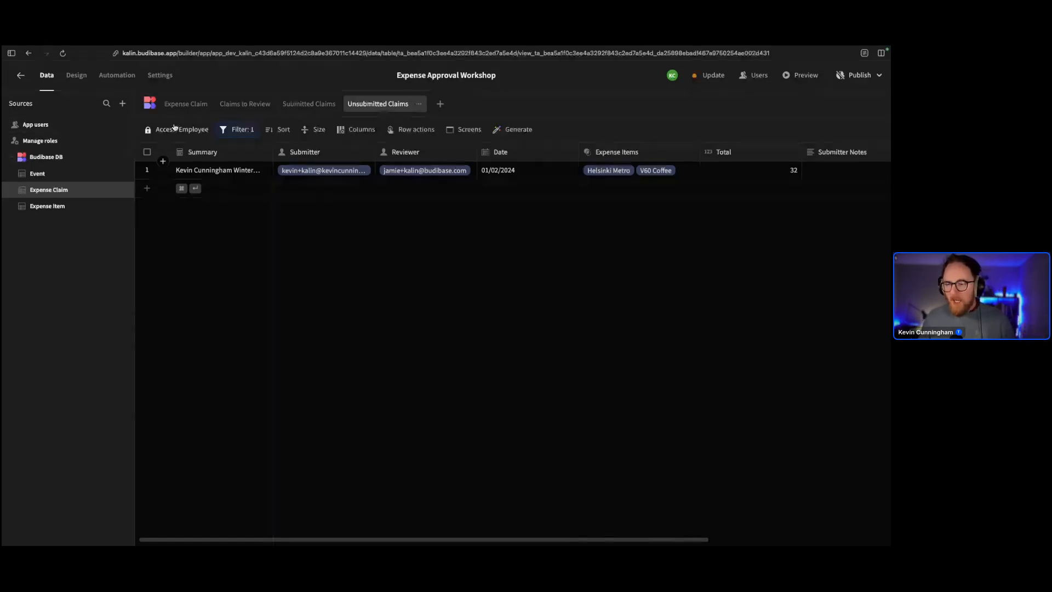
# Make Reviewer Notes read-only, hide Reviewer, and show Expense Items Category in this view
pyautogui.click(353, 131)
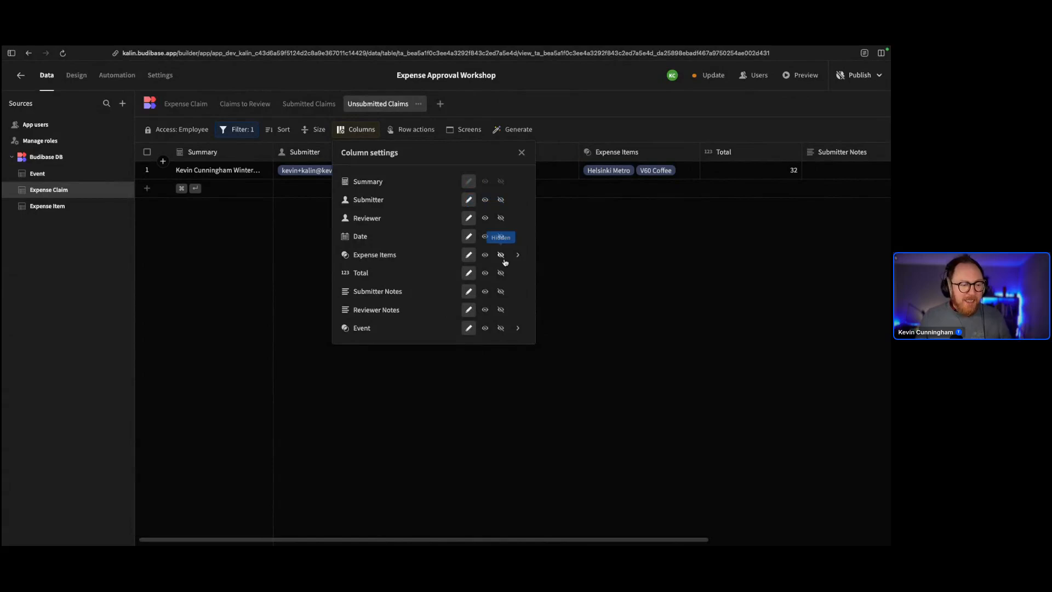
pyautogui.click(485, 311)
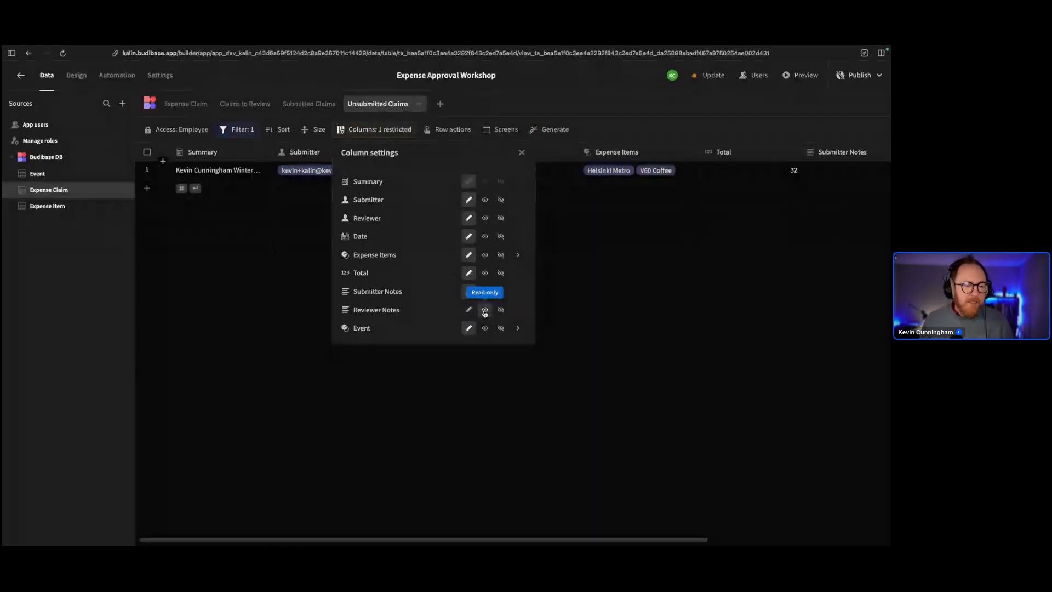
pyautogui.click(497, 219)
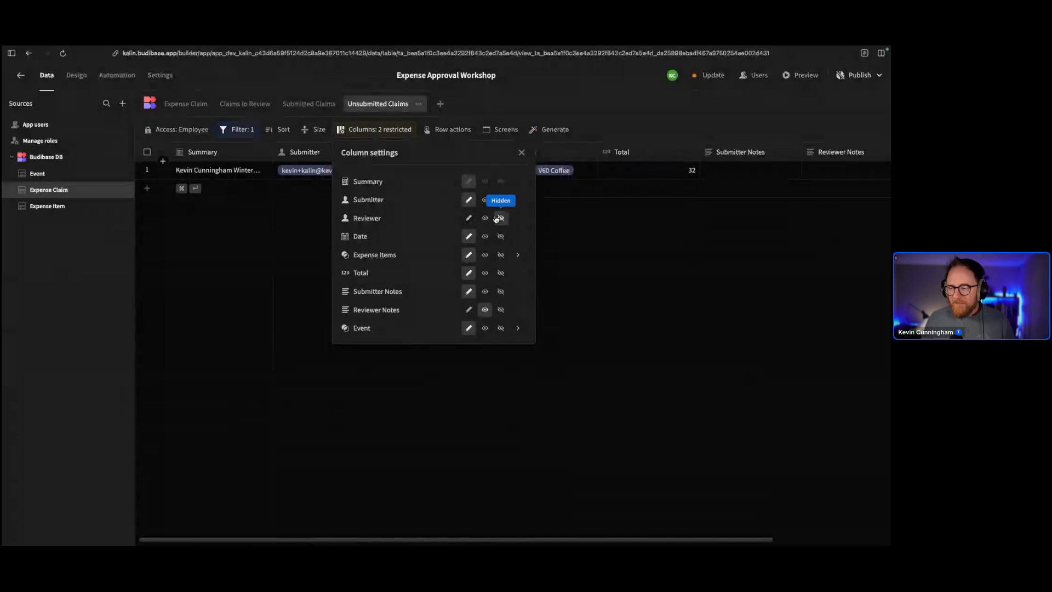
pyautogui.click(518, 258)
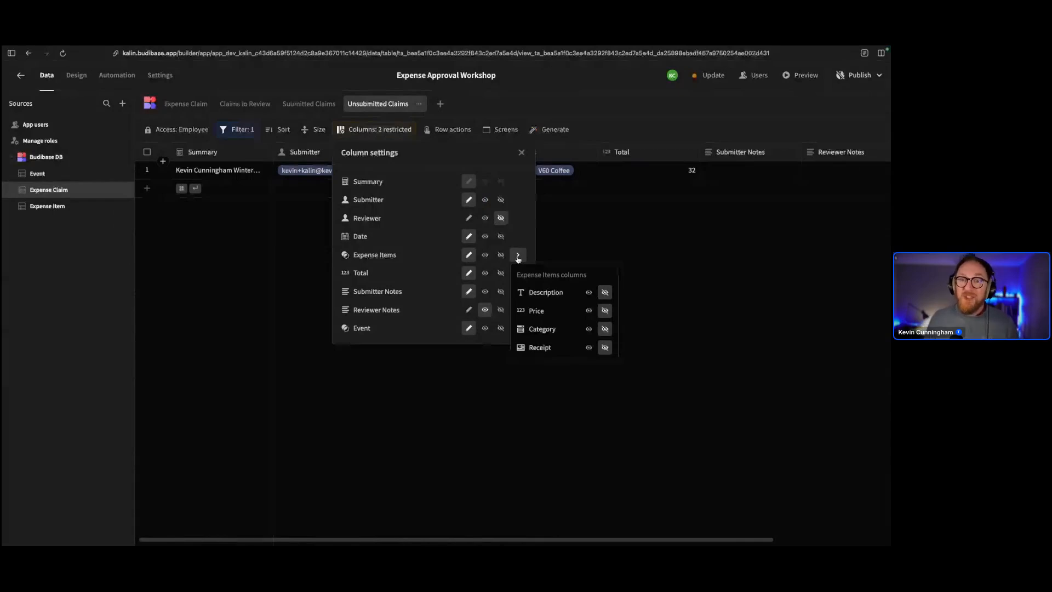
pyautogui.click(518, 259)
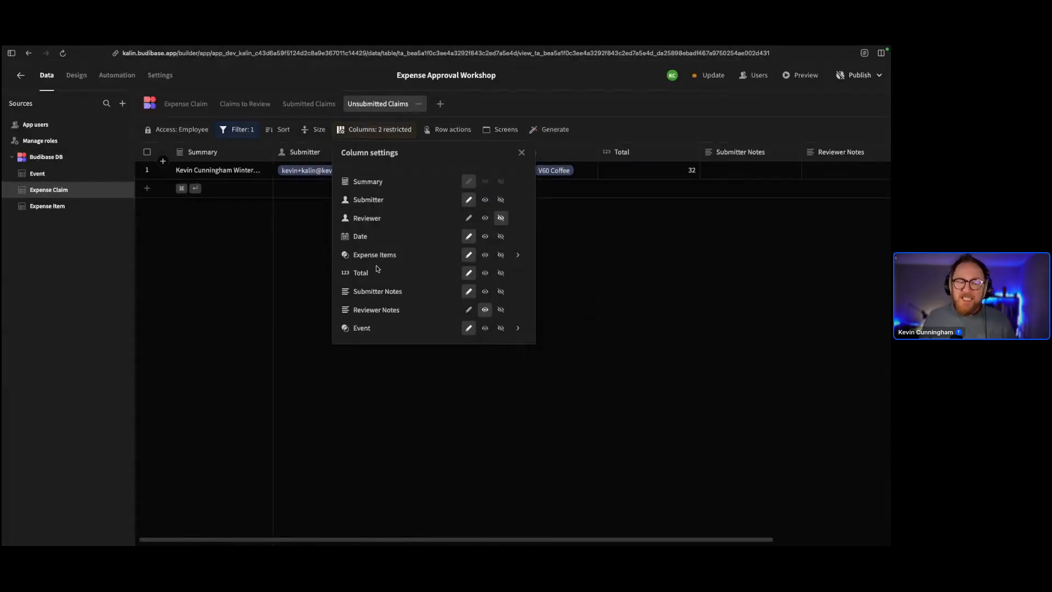
pyautogui.click(519, 255)
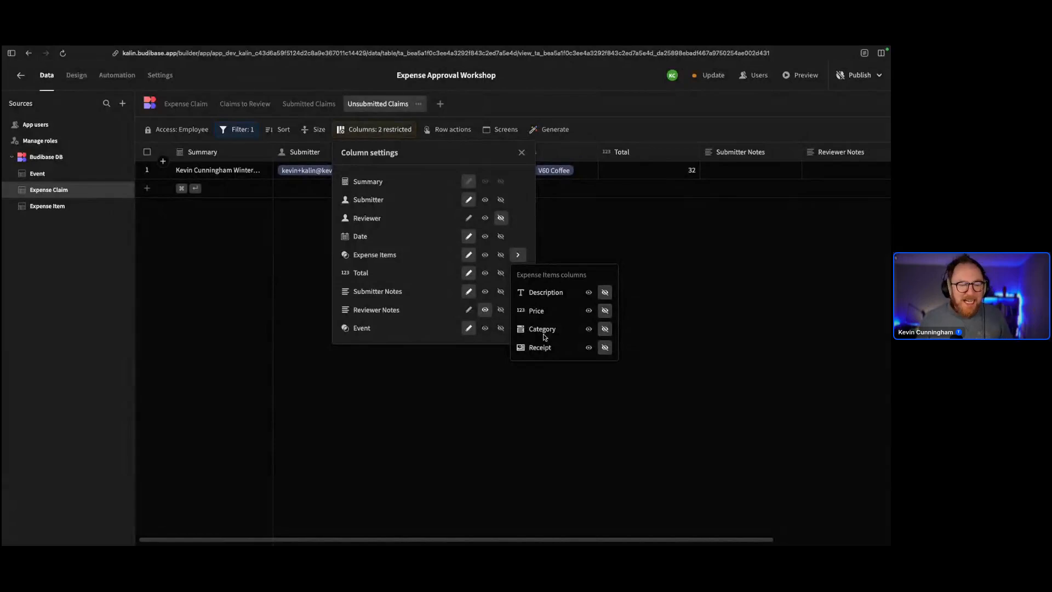
pyautogui.click(588, 329)
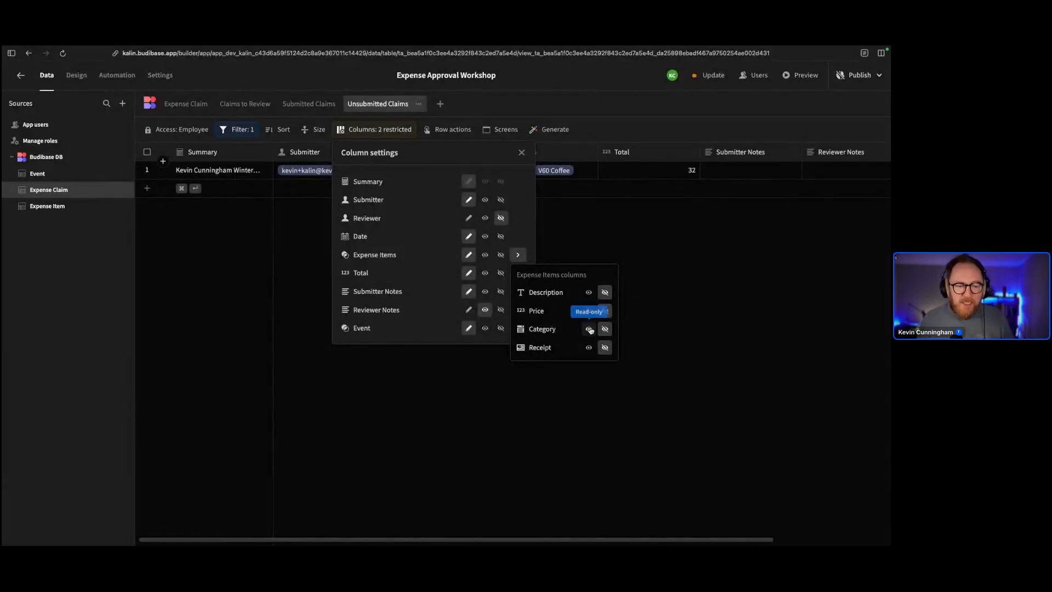
pyautogui.click(605, 231)
pyautogui.hscroll(5, 627, 222)
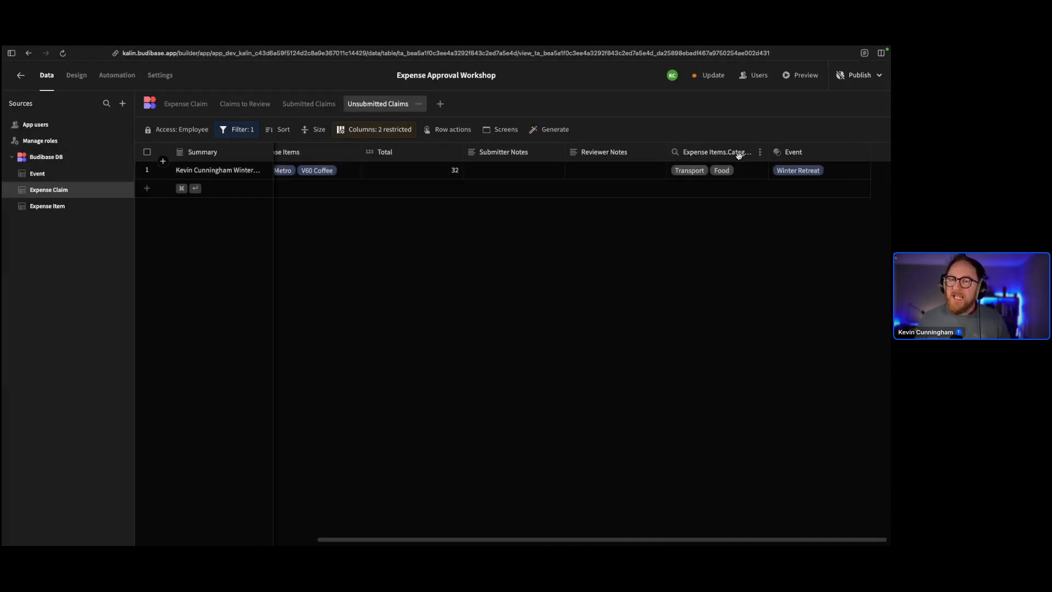
# Review the Unsubmitted Claims column settings once more
pyautogui.hscroll(-5, 687, 228)
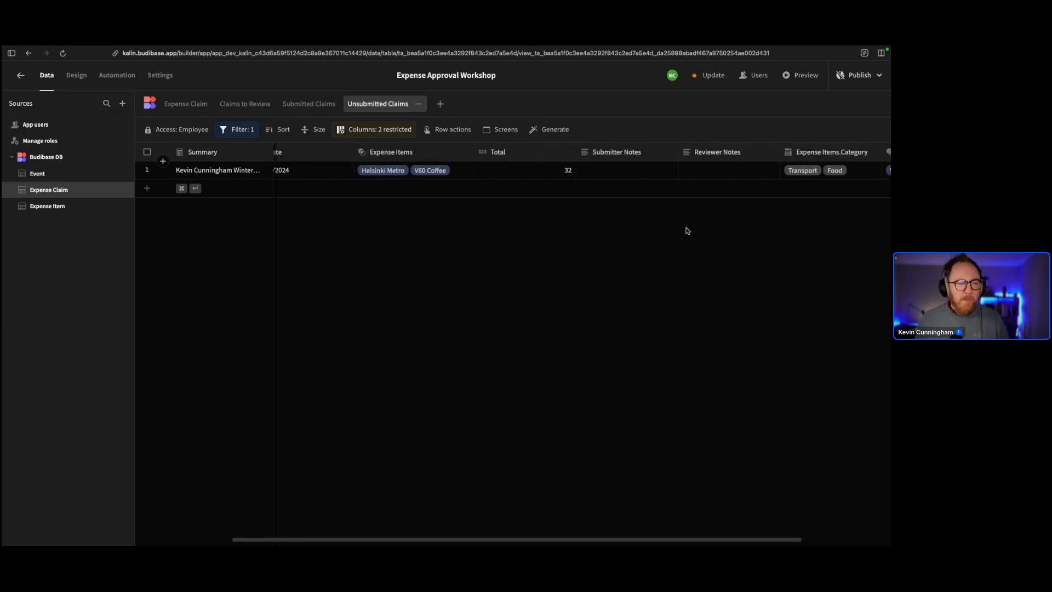
pyautogui.click(388, 127)
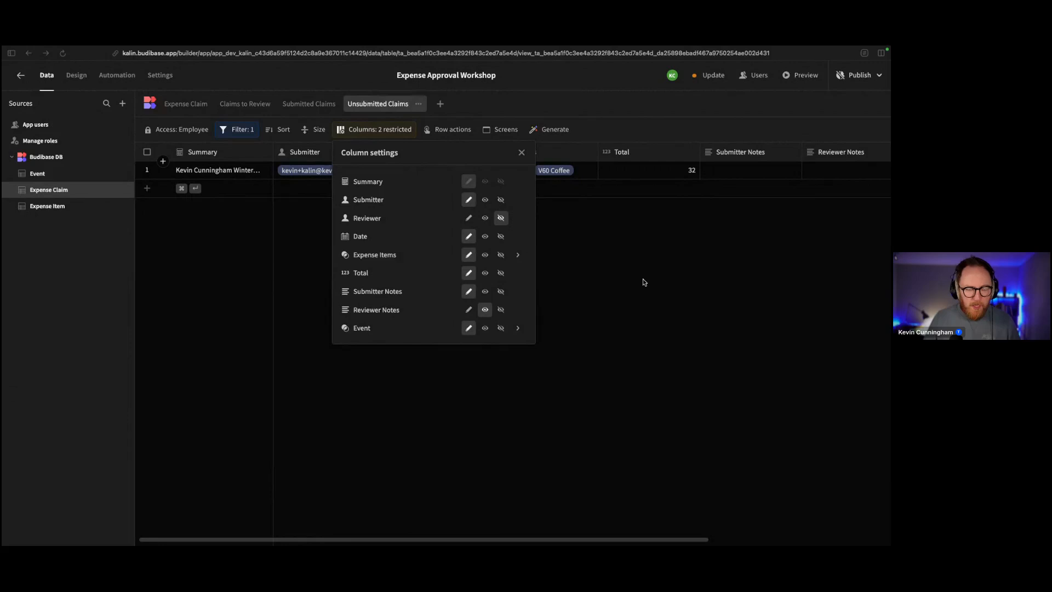
pyautogui.click(607, 259)
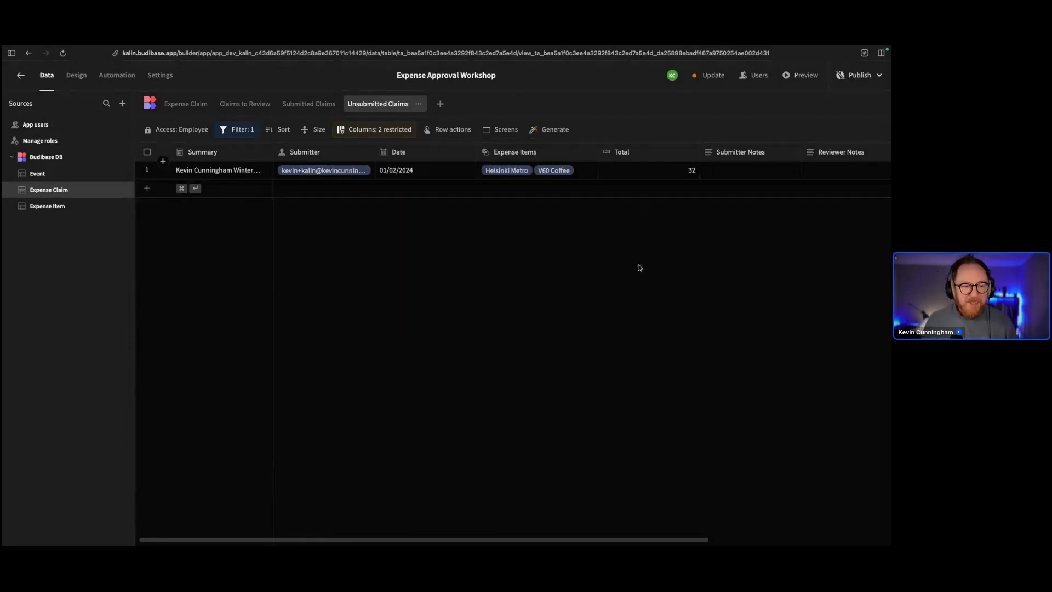
# Back on the Expense Claim table, start a new column after the last header
pyautogui.hscroll(5, 638, 266)
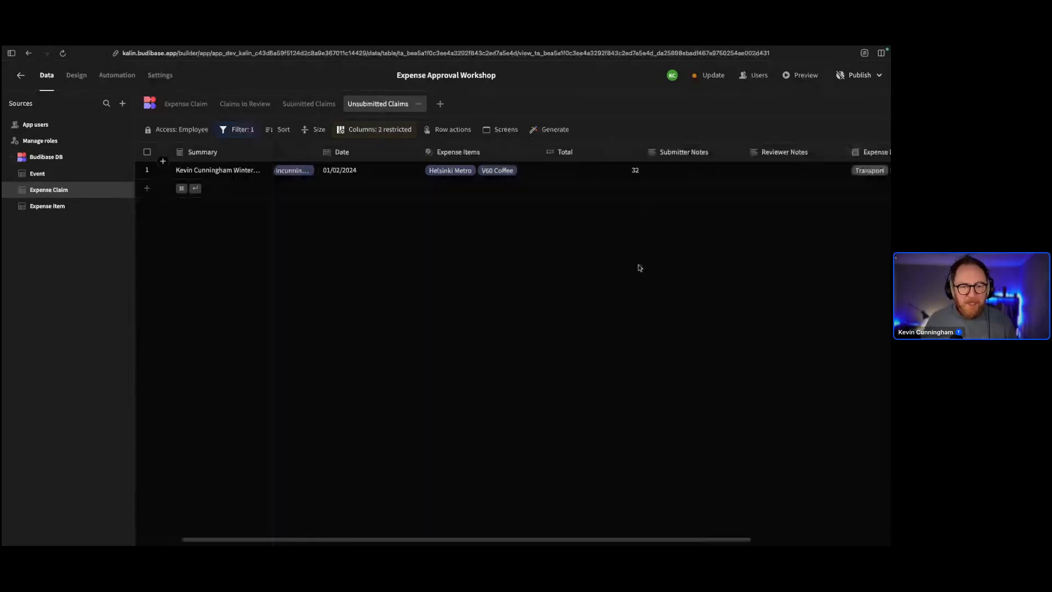
pyautogui.click(186, 103)
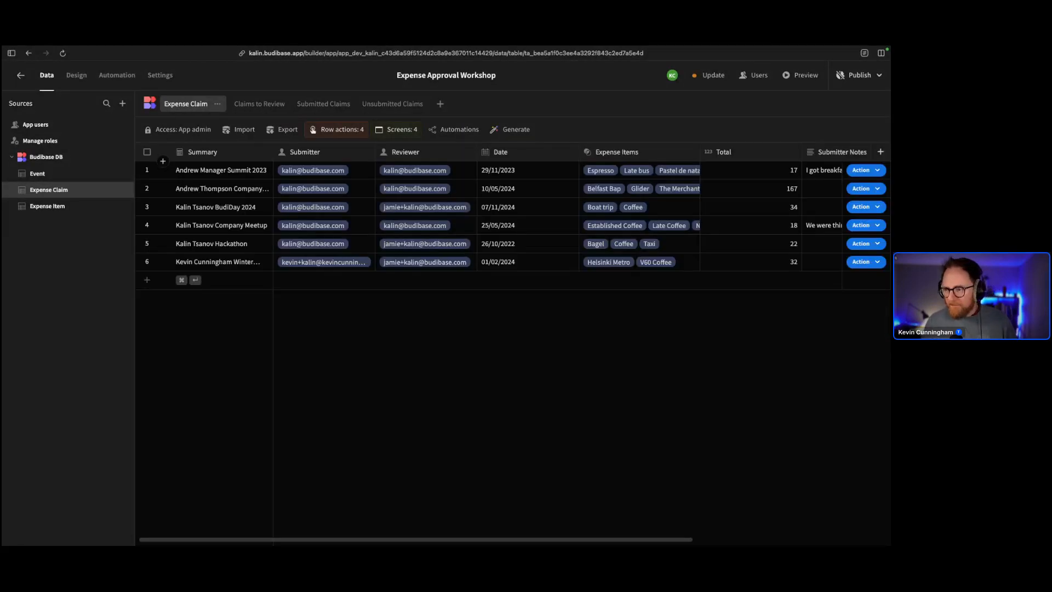
pyautogui.hscroll(6, 551, 217)
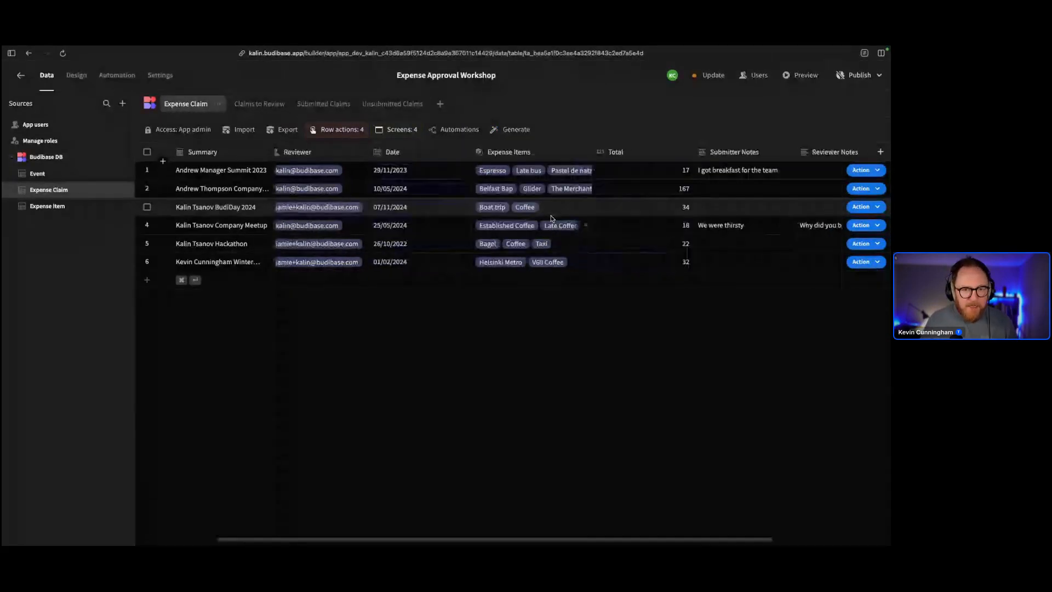
pyautogui.click(852, 153)
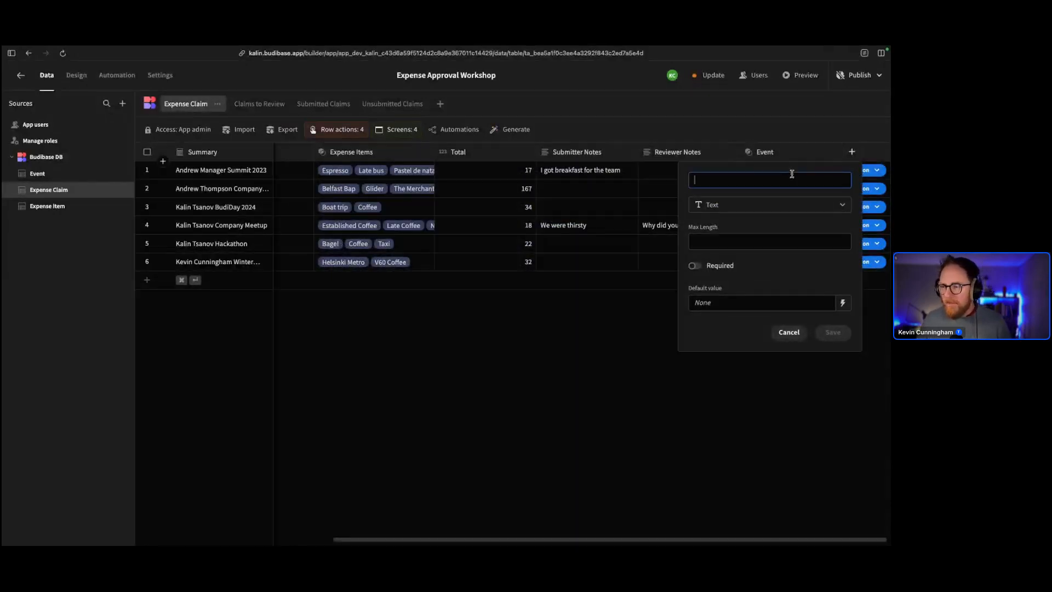
# Name the column Status as a single select with options Not Submitted and Submitted
pyautogui.write('Status')
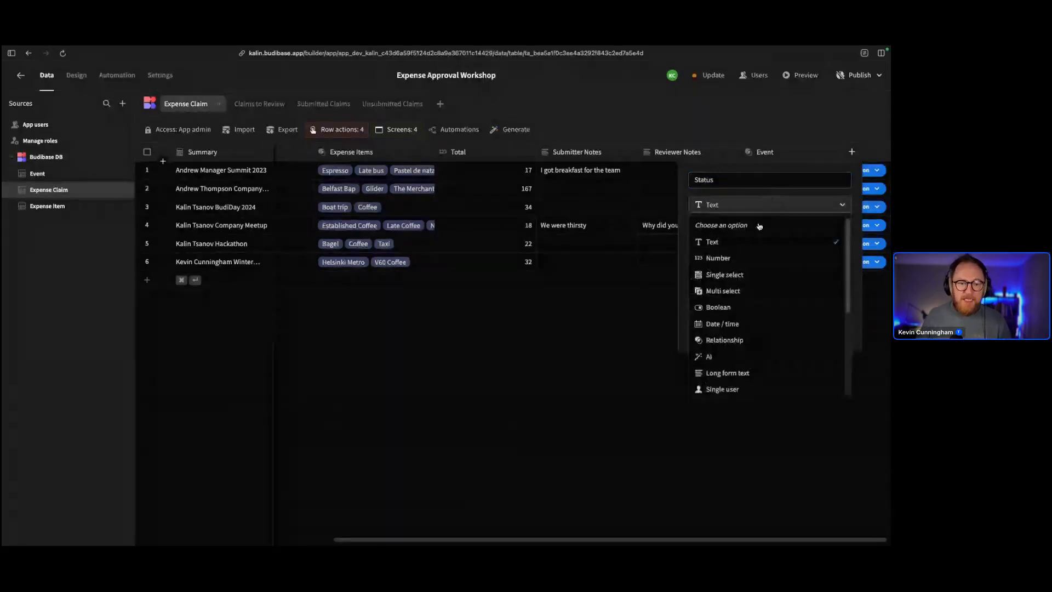
pyautogui.click(794, 279)
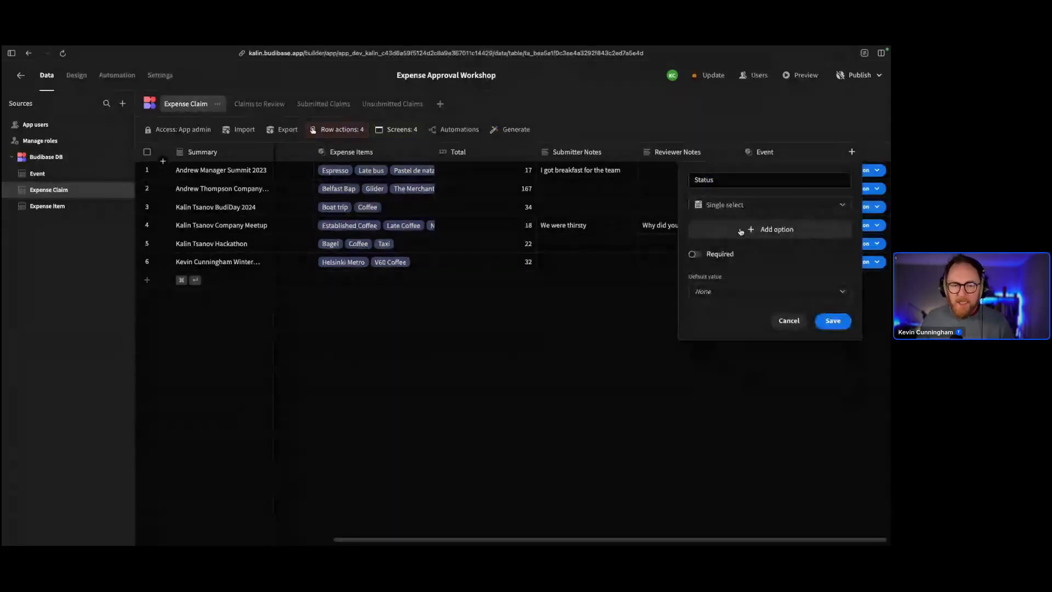
pyautogui.click(740, 230)
pyautogui.write('No')
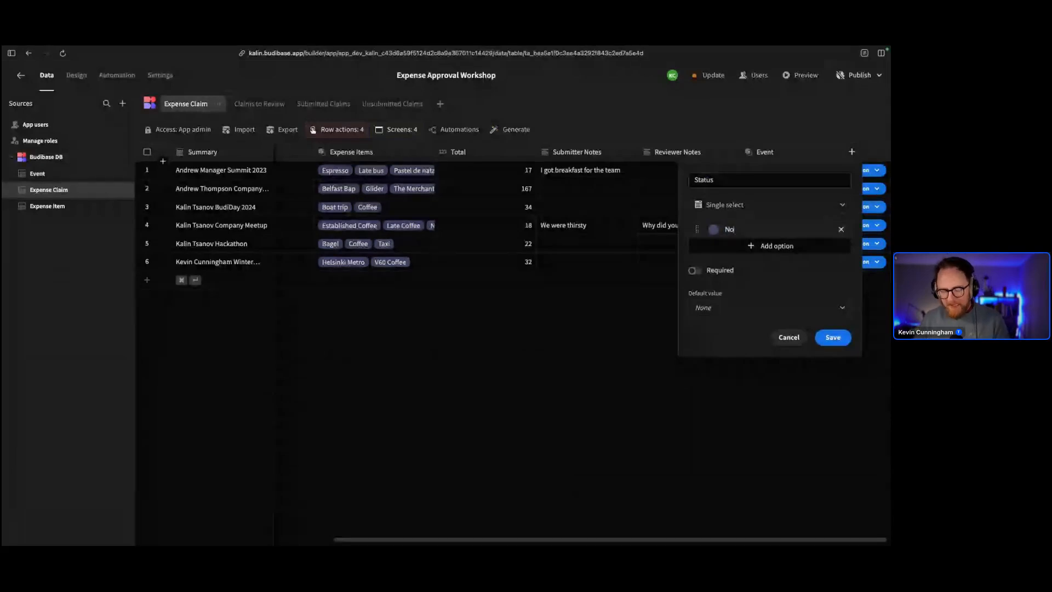
pyautogui.write('t Submitted')
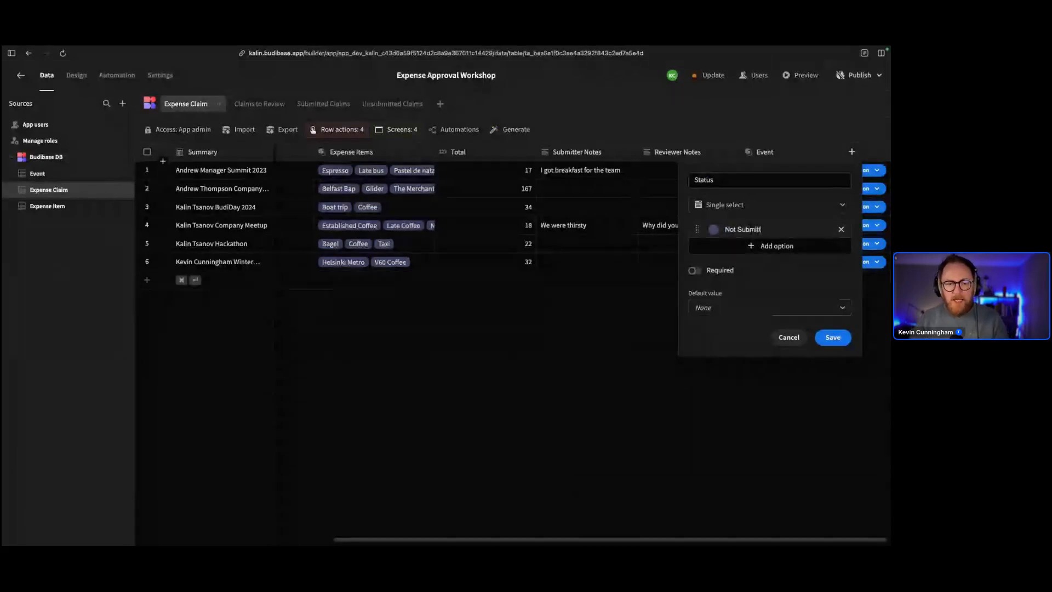
pyautogui.click(770, 246)
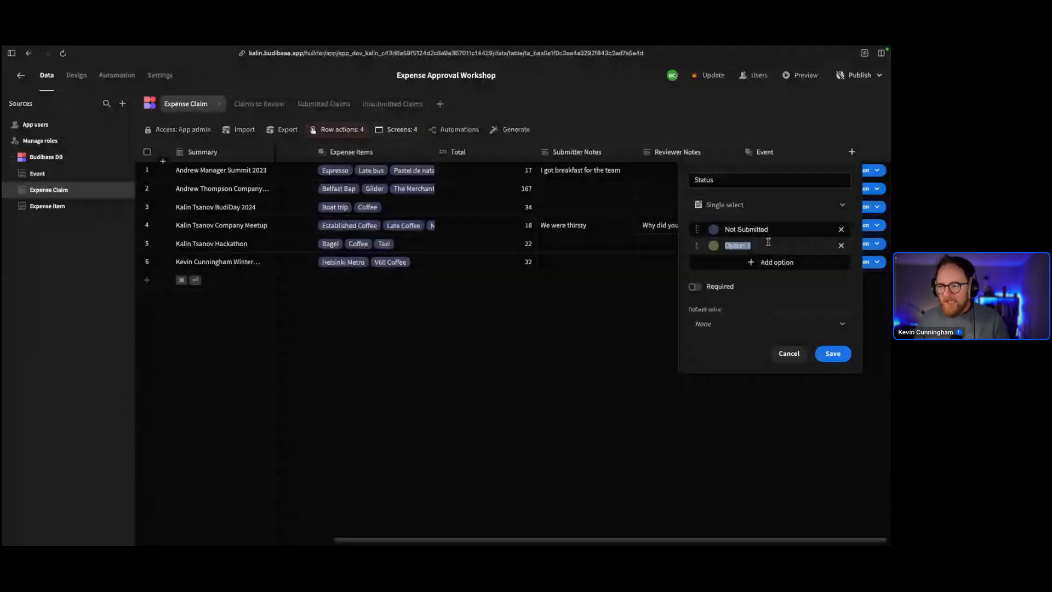
pyautogui.write('Sumitte')
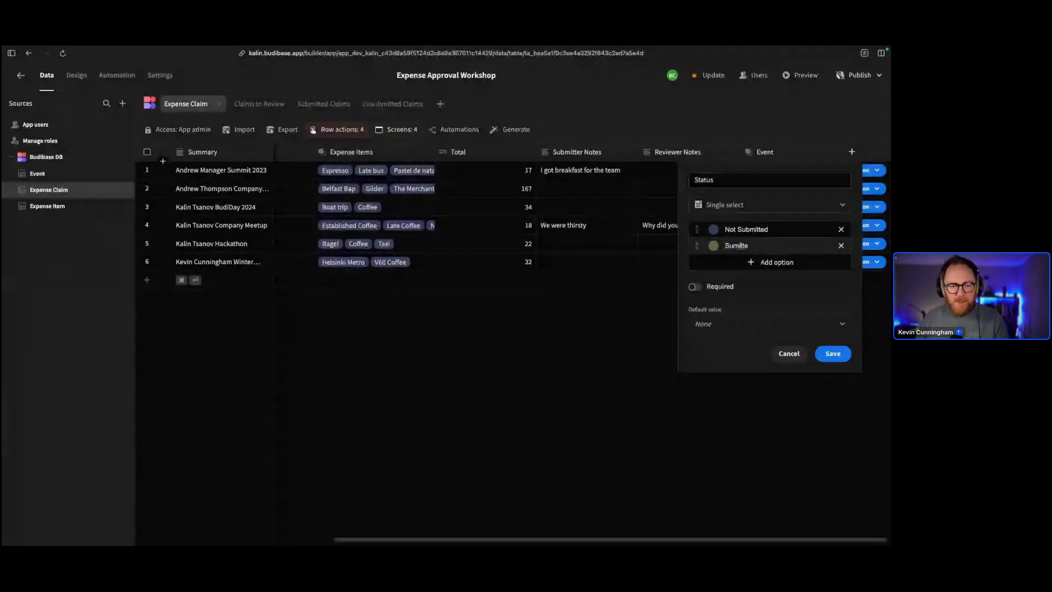
pyautogui.write('b')
pyautogui.press('Right')
pyautogui.press('Right')
pyautogui.press('Right')
pyautogui.press('Right')
pyautogui.press('Right')
pyautogui.write('d')
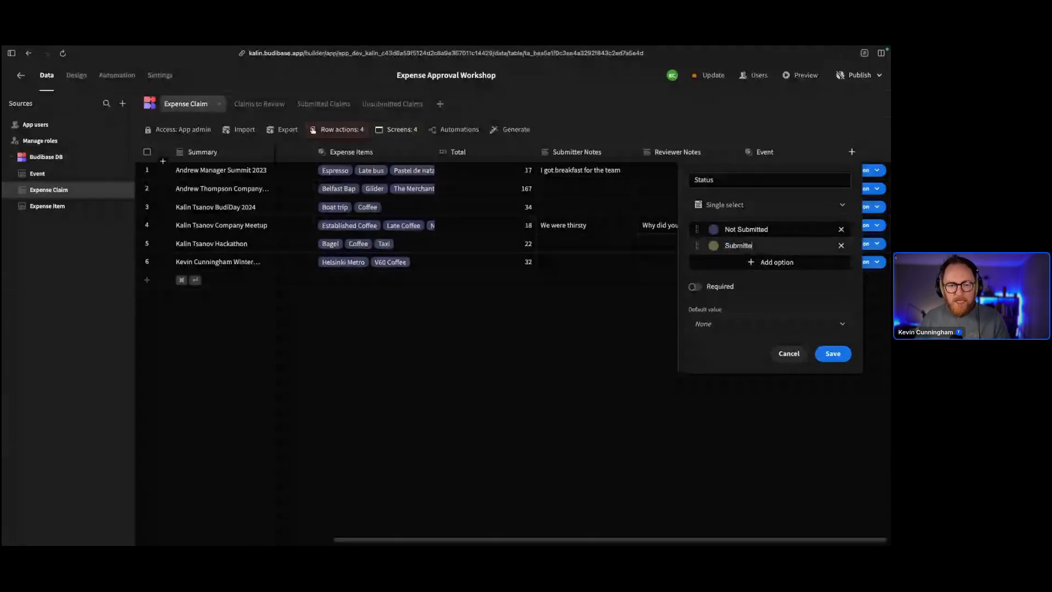
# Add the Status options Approved, Rejected, Cancelled and Queried
pyautogui.click(764, 262)
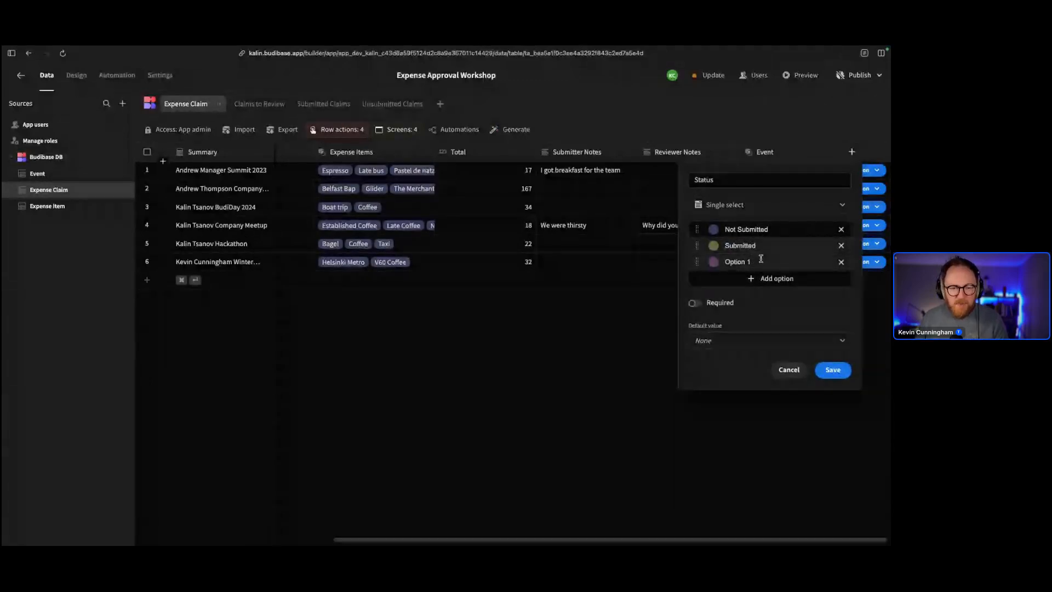
pyautogui.write('Approved')
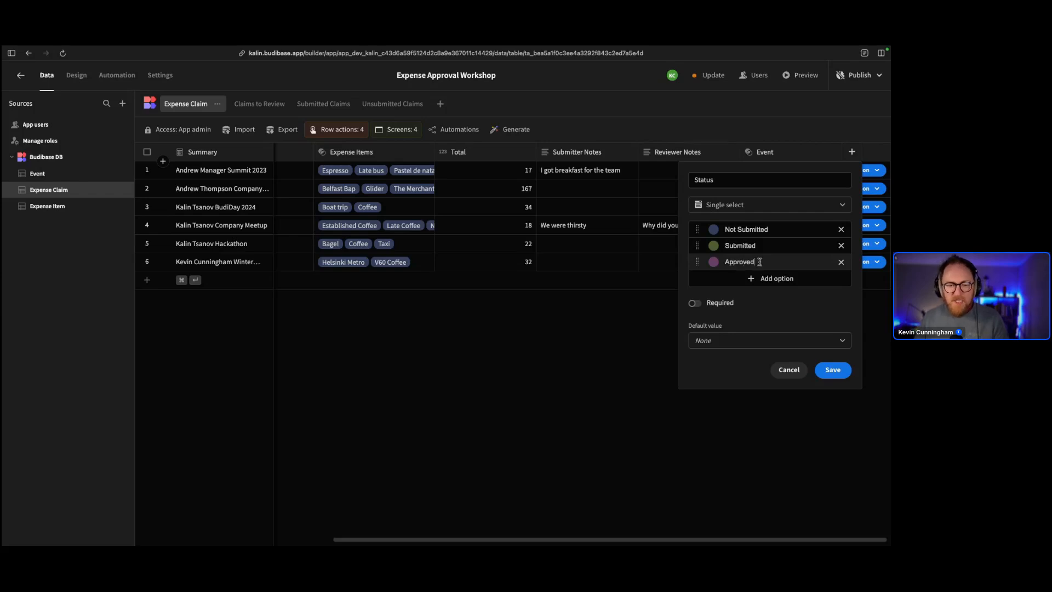
pyautogui.click(760, 278)
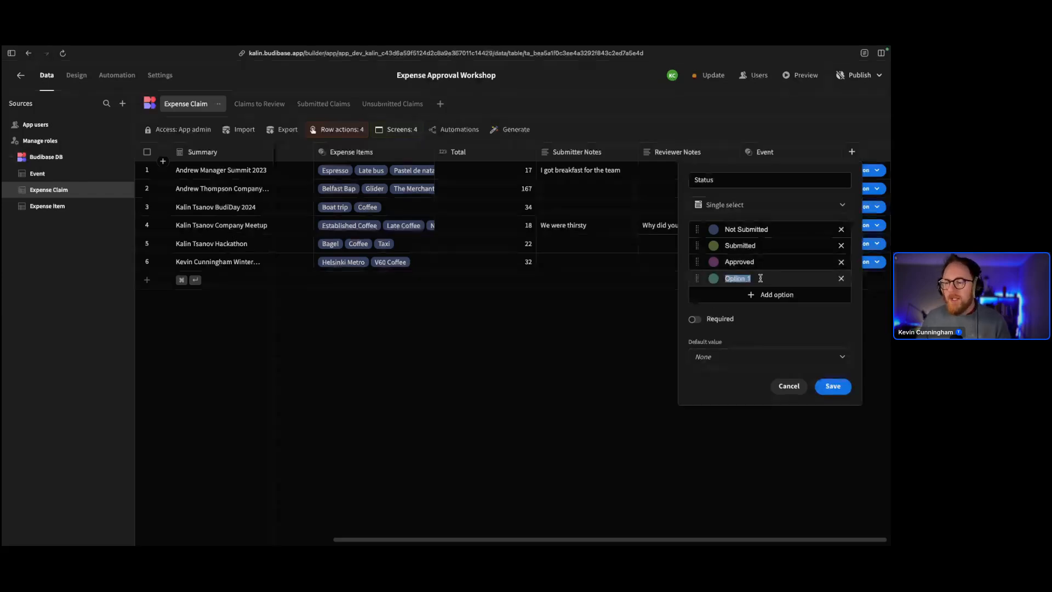
pyautogui.write('Rejected')
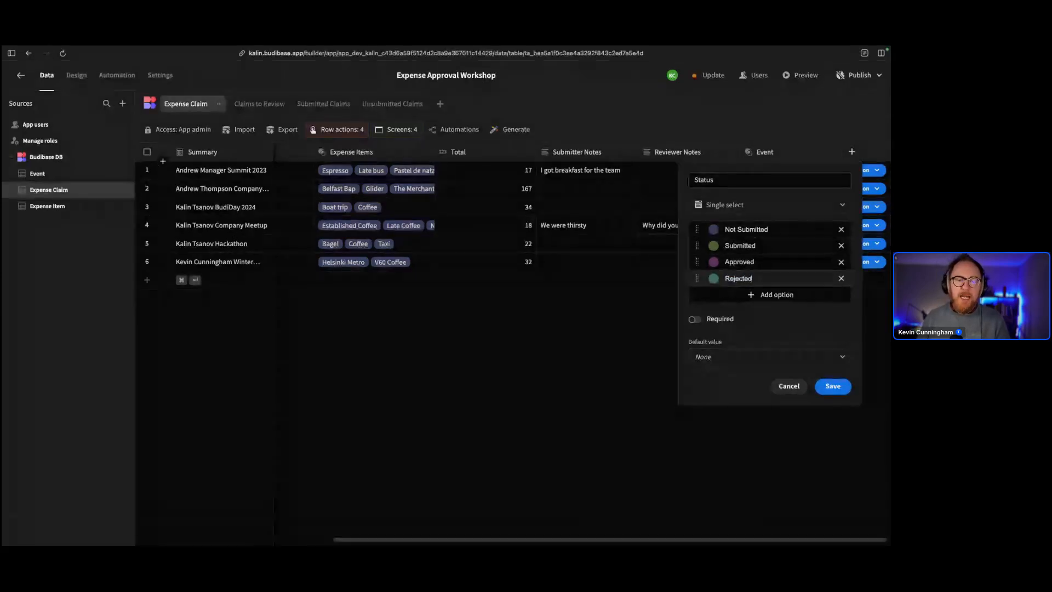
pyautogui.click(768, 295)
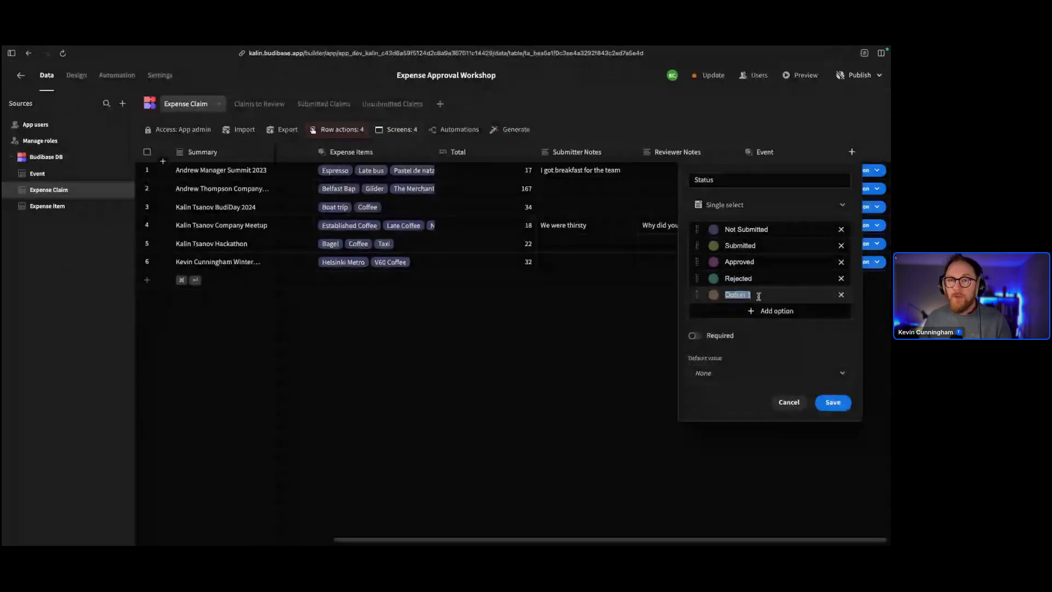
pyautogui.write('Cancel')
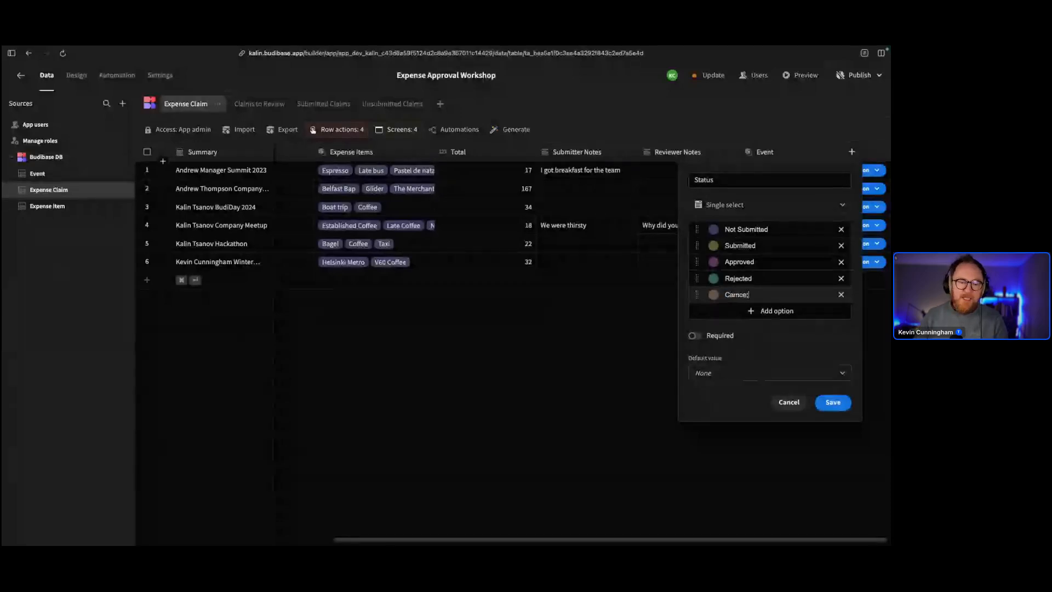
pyautogui.press('BackSpace')
pyautogui.write('celled')
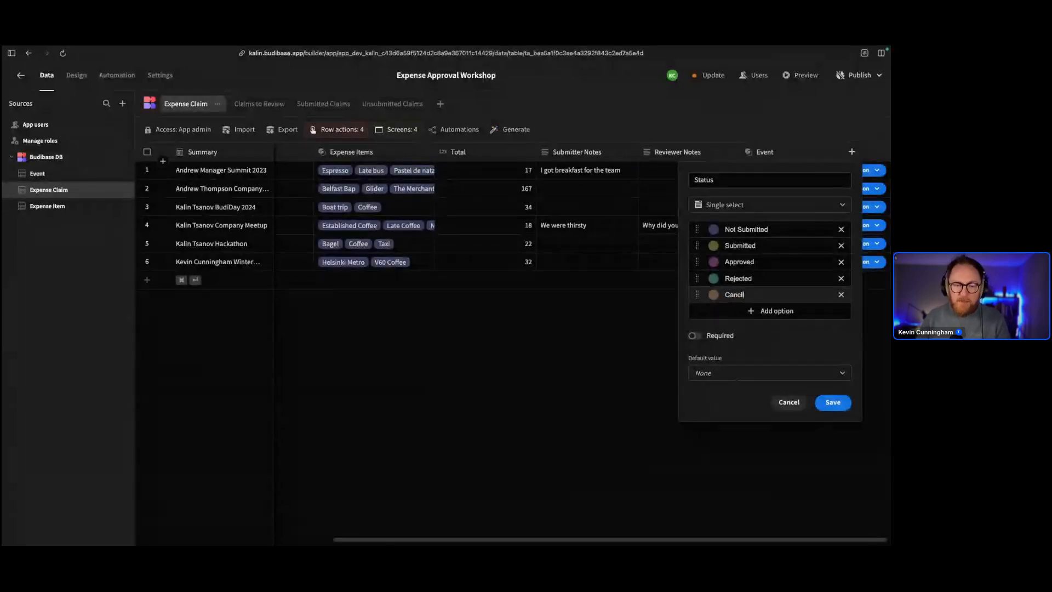
pyautogui.click(764, 311)
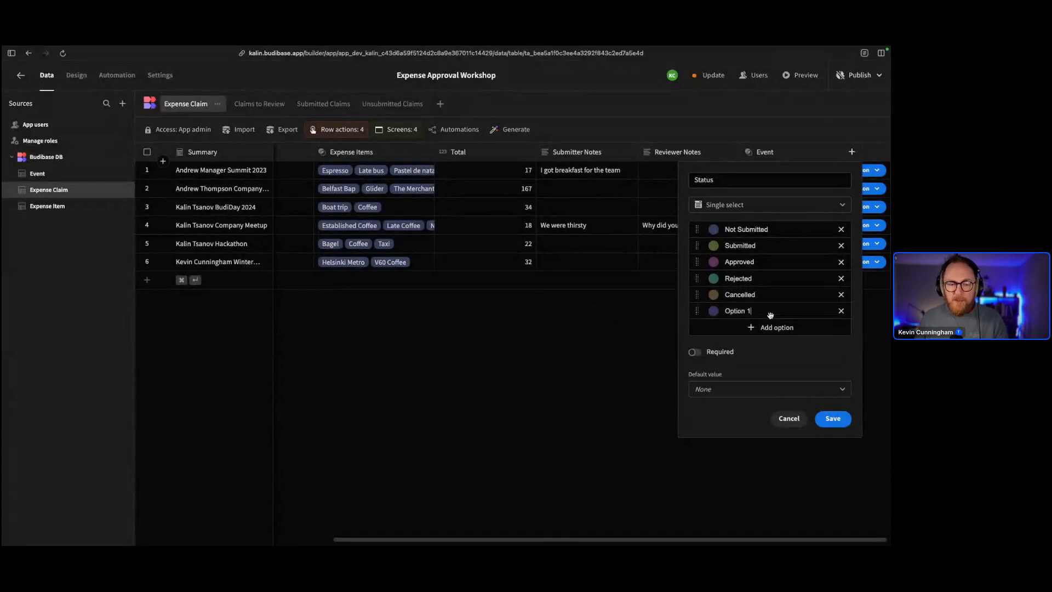
pyautogui.click(761, 312)
pyautogui.write('Queried')
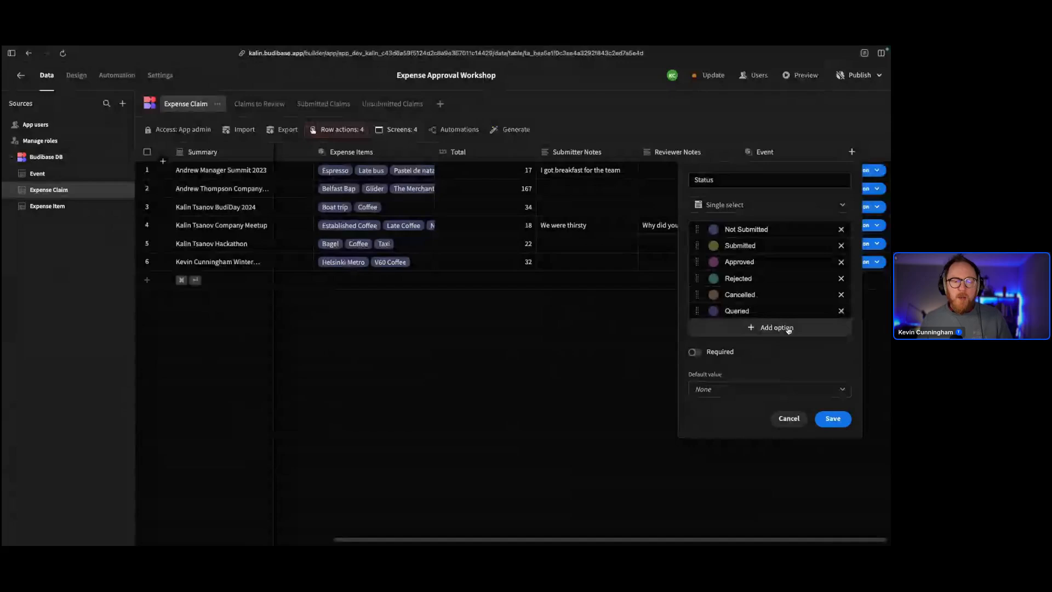
# Give the Status column the default value Not Submitted and save the column
pyautogui.click(727, 390)
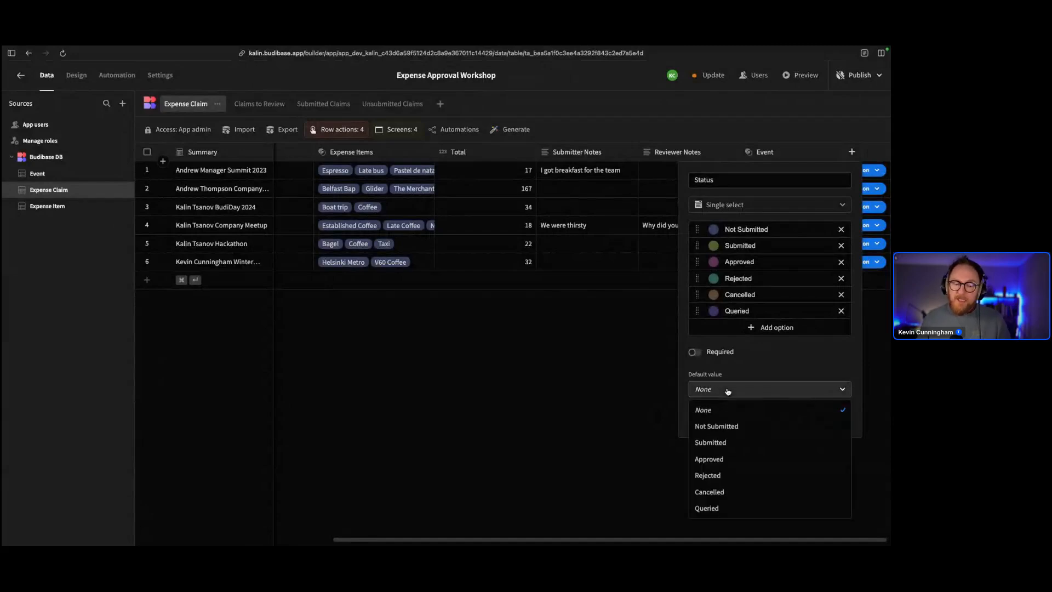
pyautogui.click(790, 427)
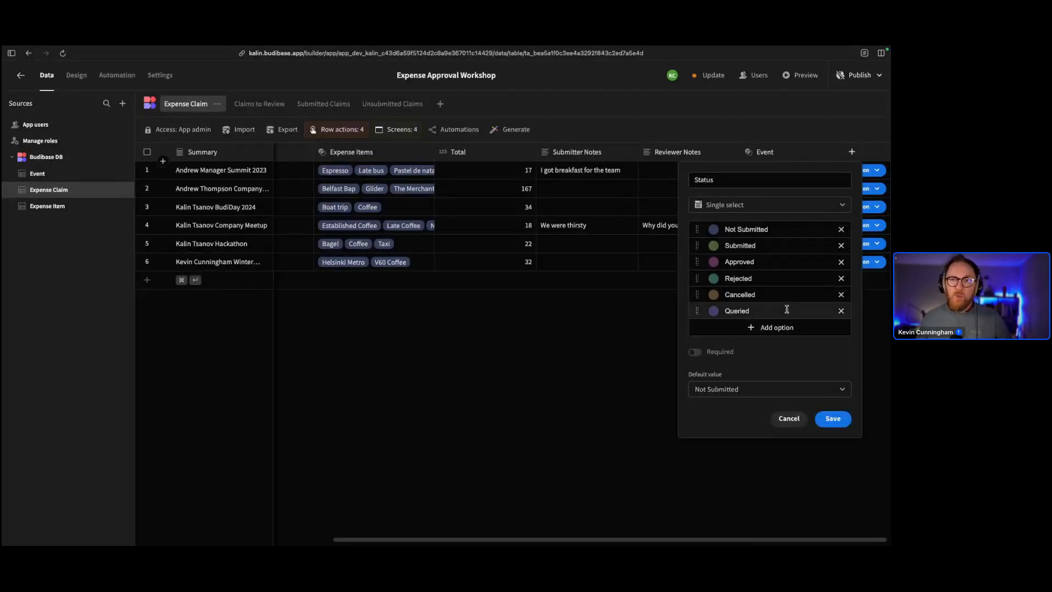
pyautogui.click(822, 417)
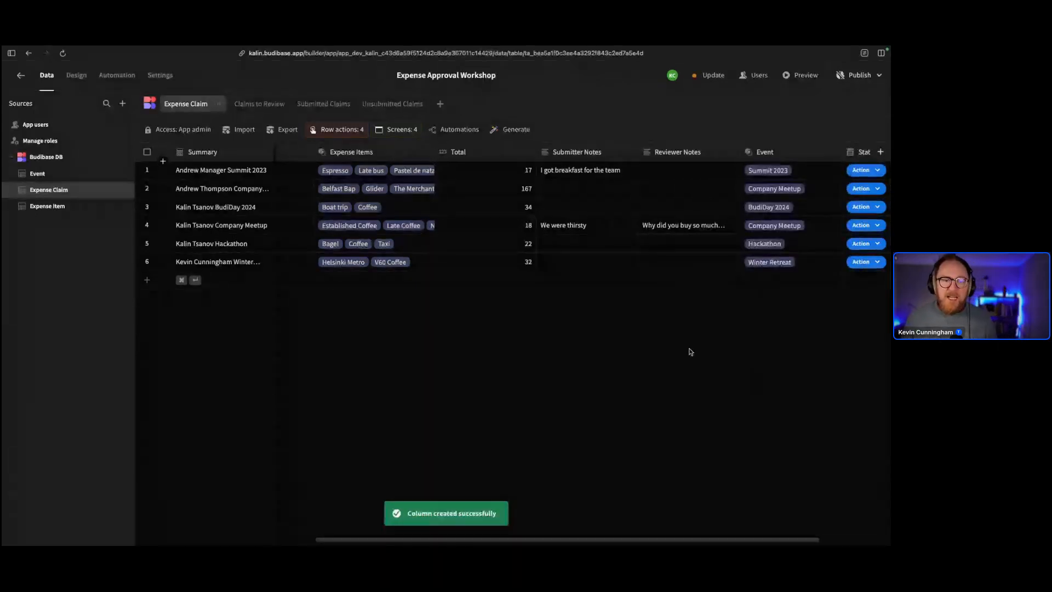
pyautogui.hscroll(3, 668, 345)
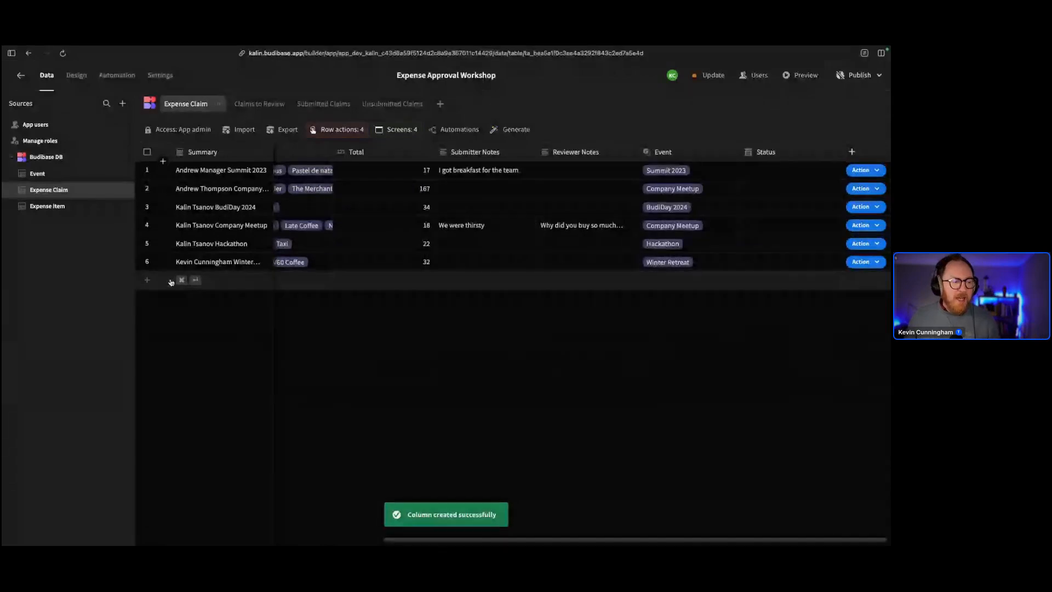
pyautogui.click(194, 280)
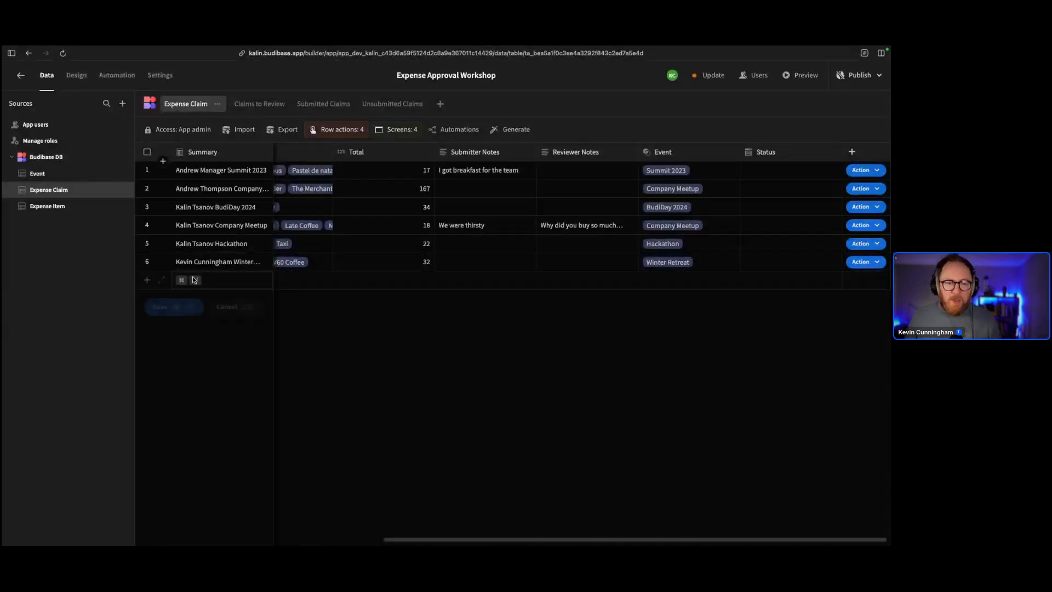
pyautogui.click(250, 307)
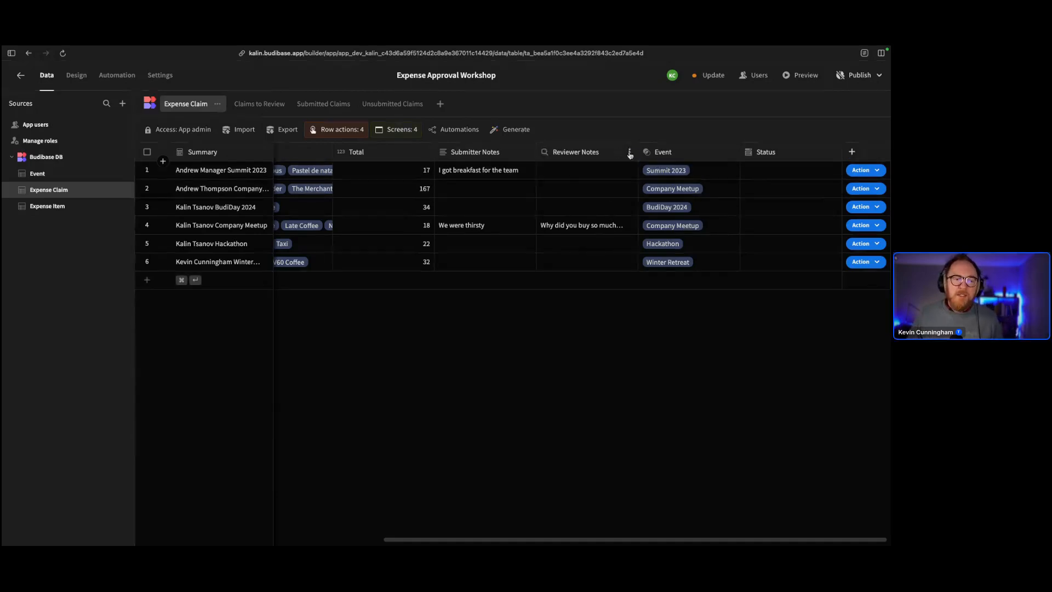
# Set the Reviewer Notes column's default text to 'Was the expense authorised?' and save the column
pyautogui.click(630, 154)
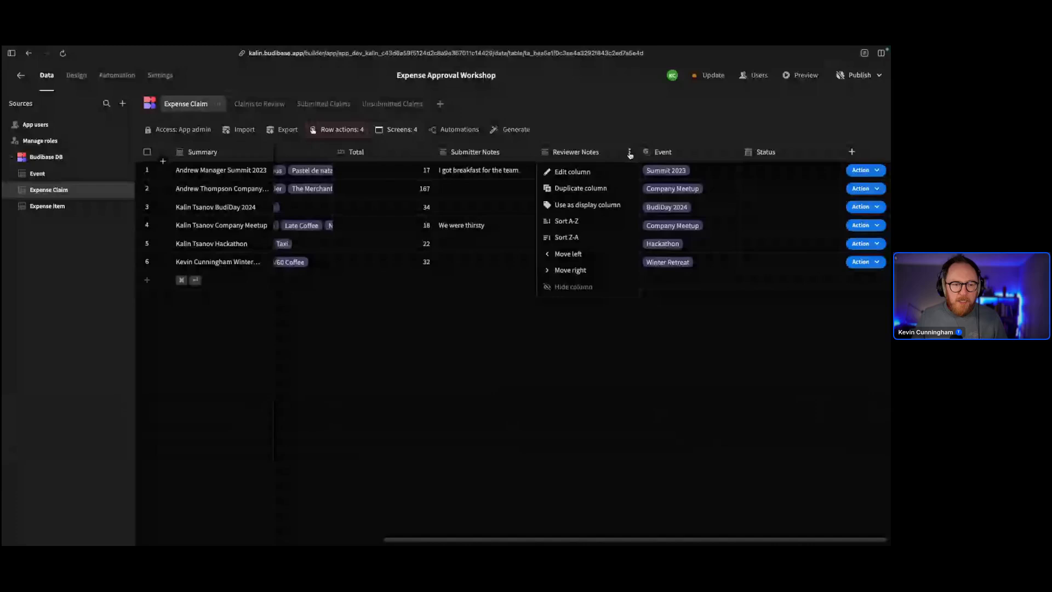
pyautogui.click(610, 172)
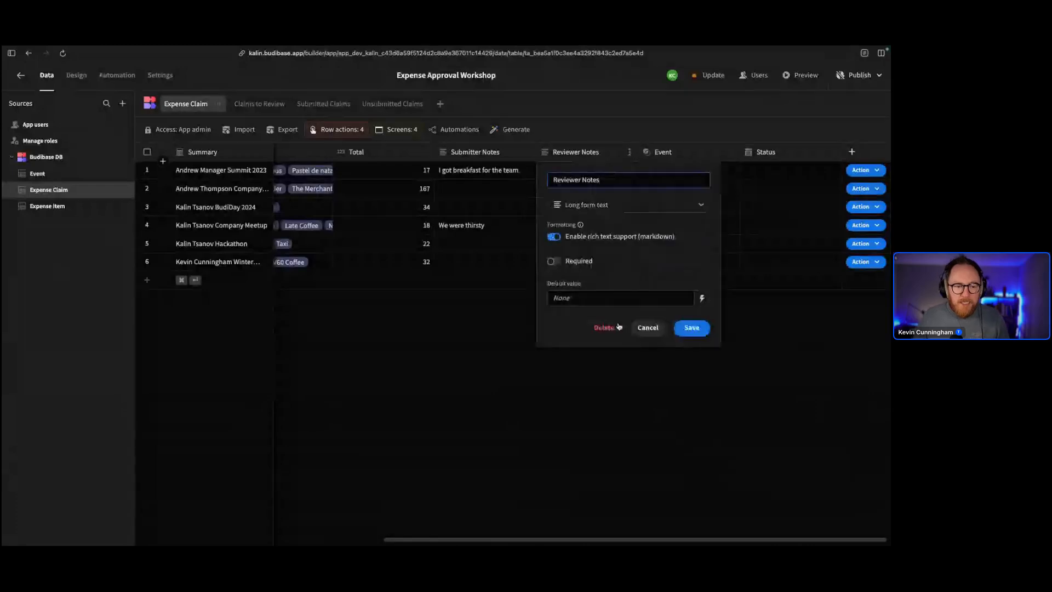
pyautogui.click(702, 298)
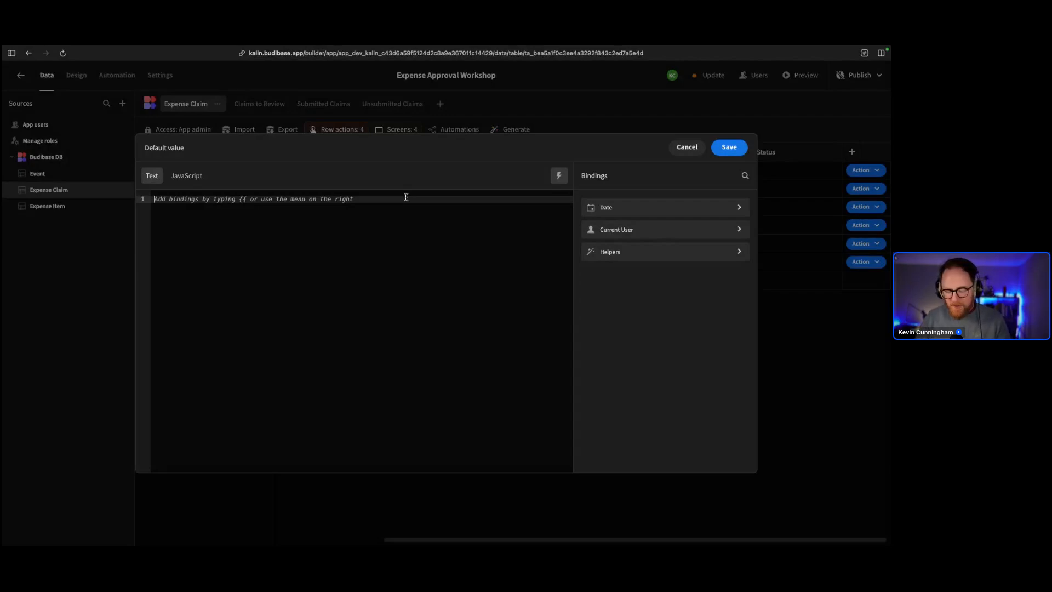
pyautogui.write('Was the expens')
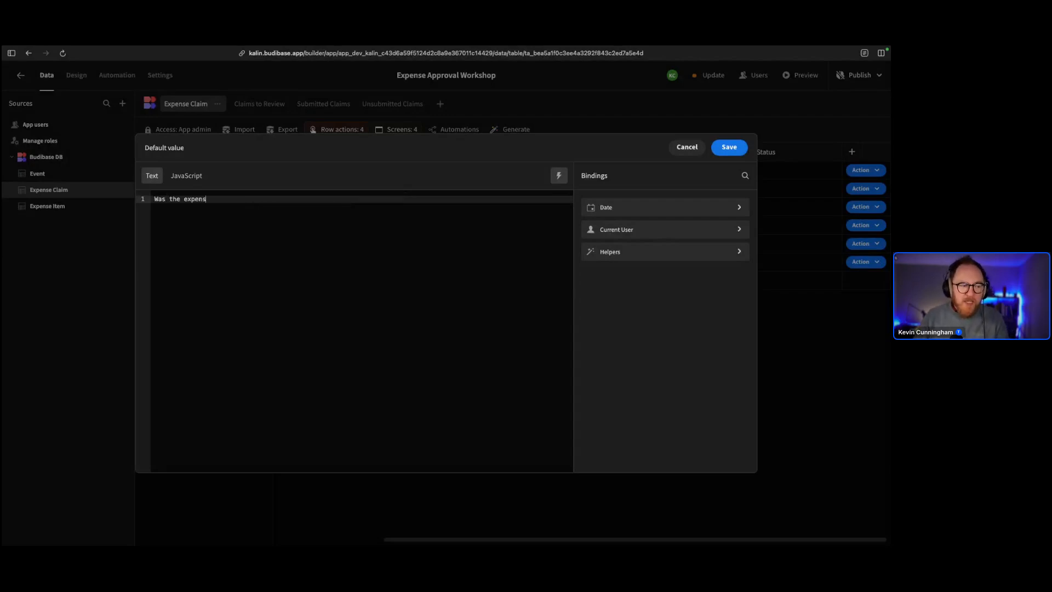
pyautogui.write('e authorise')
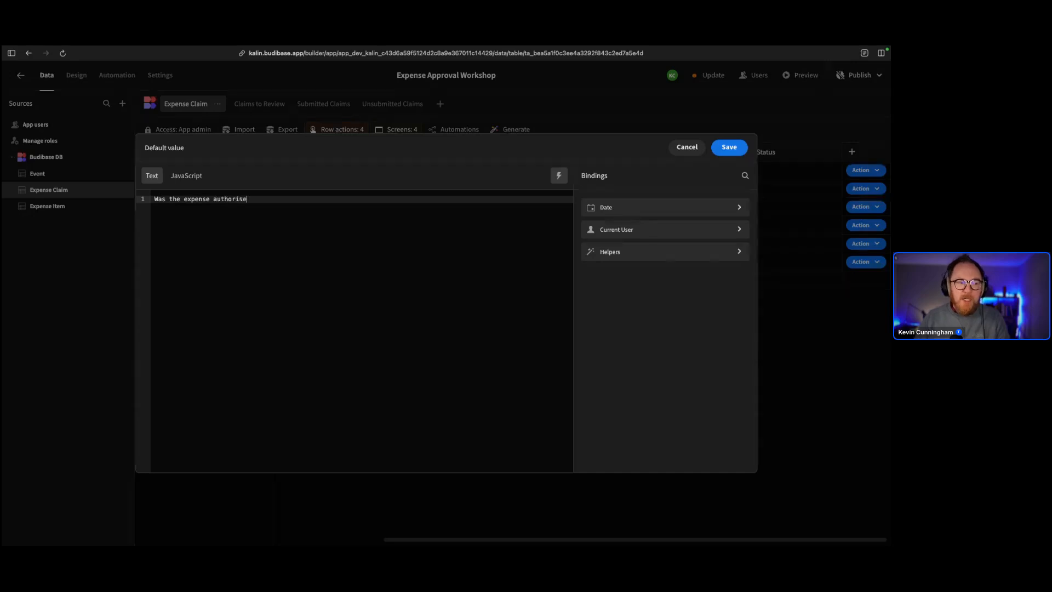
pyautogui.write('d?')
pyautogui.press('Return')
pyautogui.press('Return')
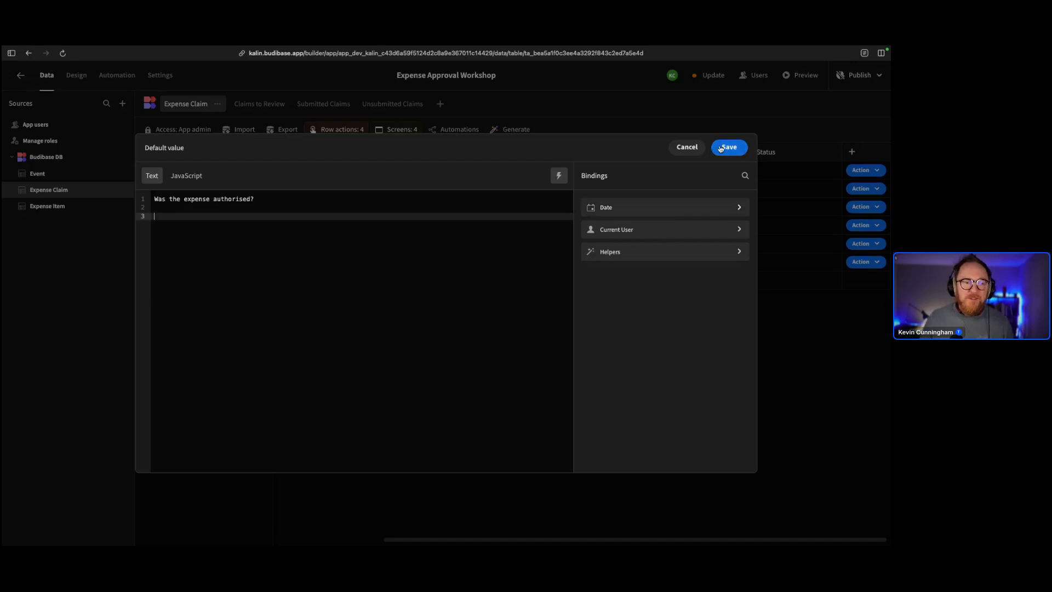
pyautogui.click(720, 148)
pyautogui.click(692, 328)
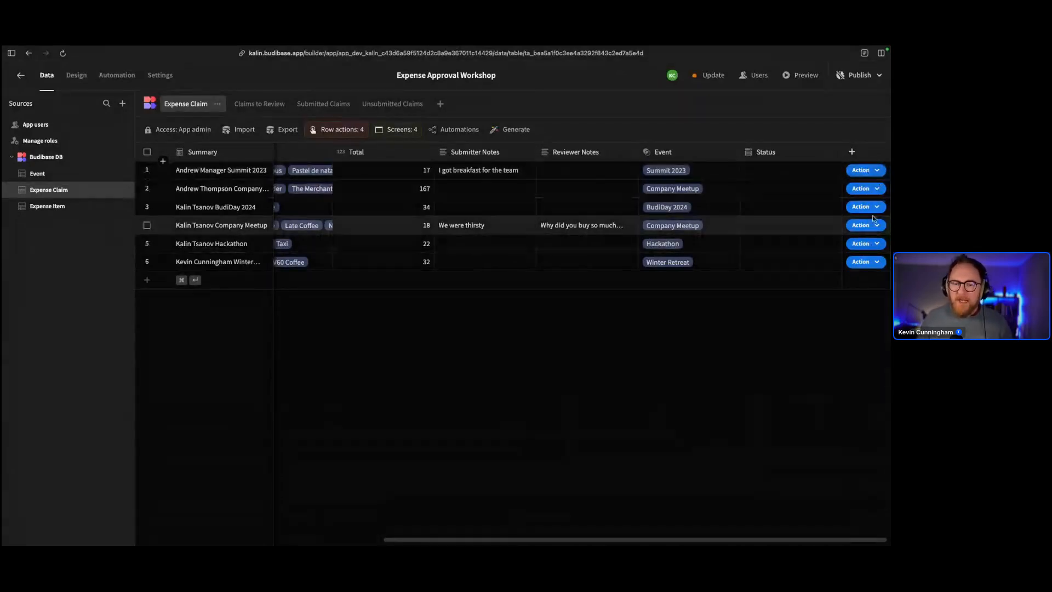
# Check the first claim's Action menu, then list the table's four row actions: Reject, Cancel, Submit, Query
pyautogui.click(863, 170)
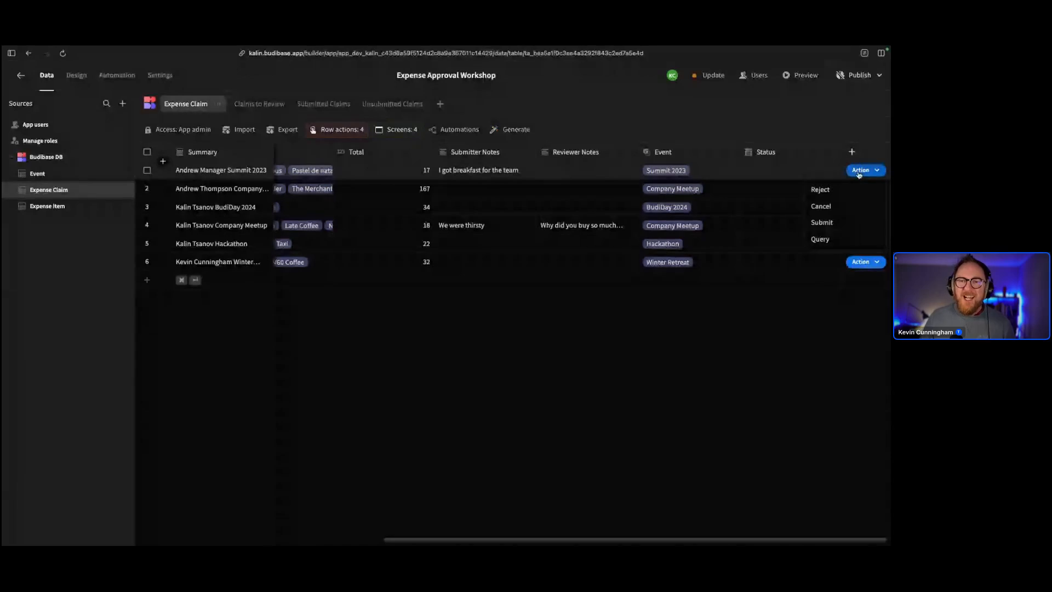
pyautogui.click(859, 171)
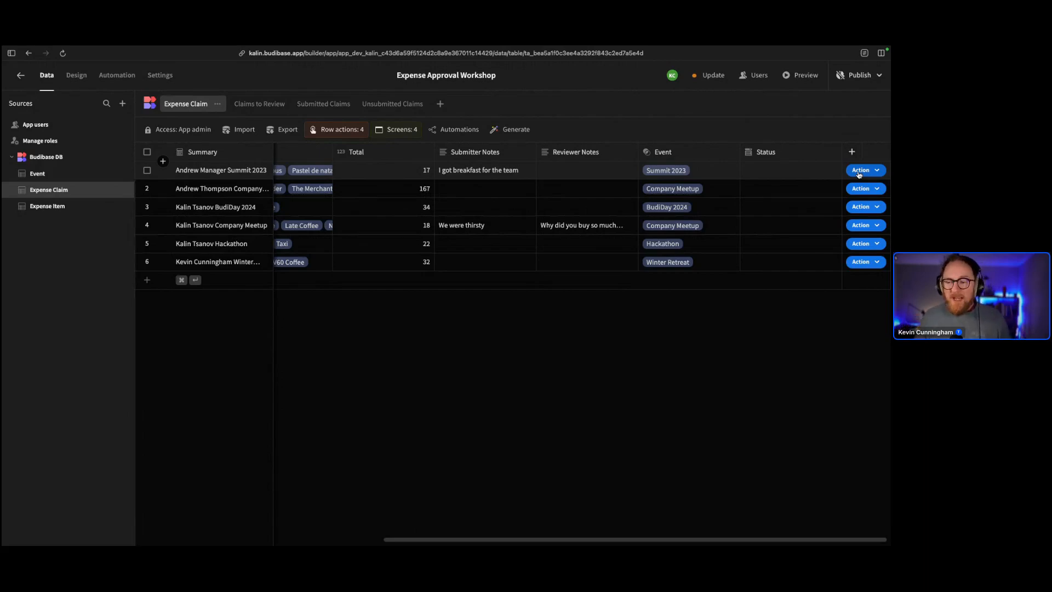
pyautogui.click(861, 171)
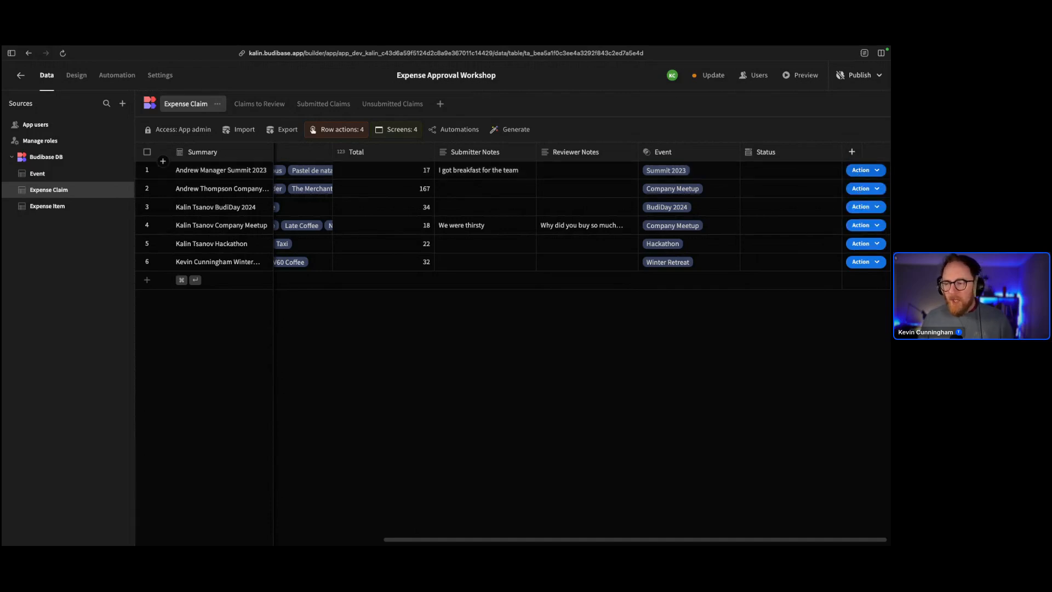
pyautogui.click(861, 170)
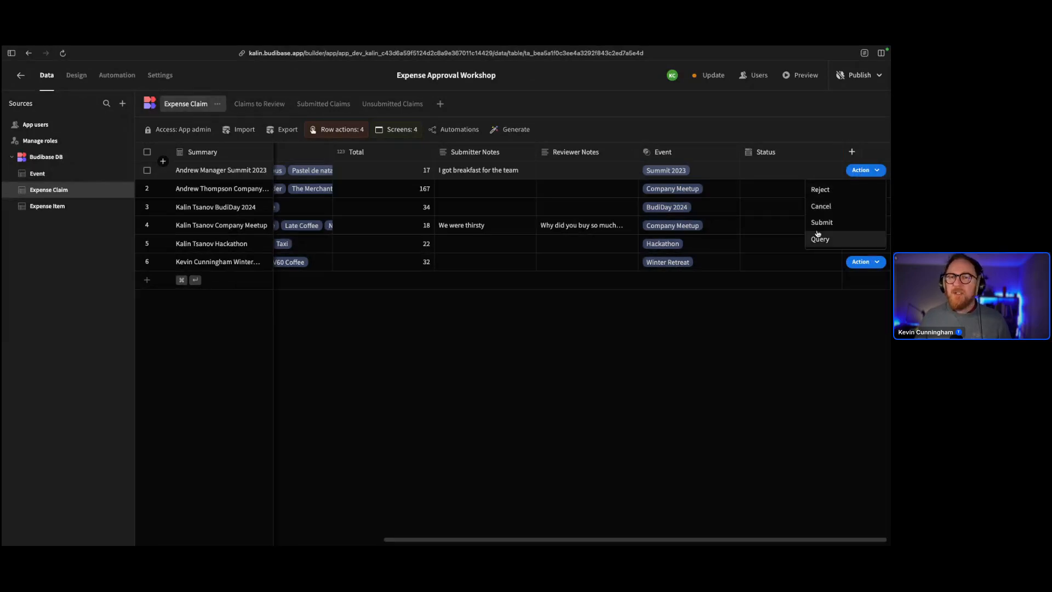
pyautogui.click(745, 357)
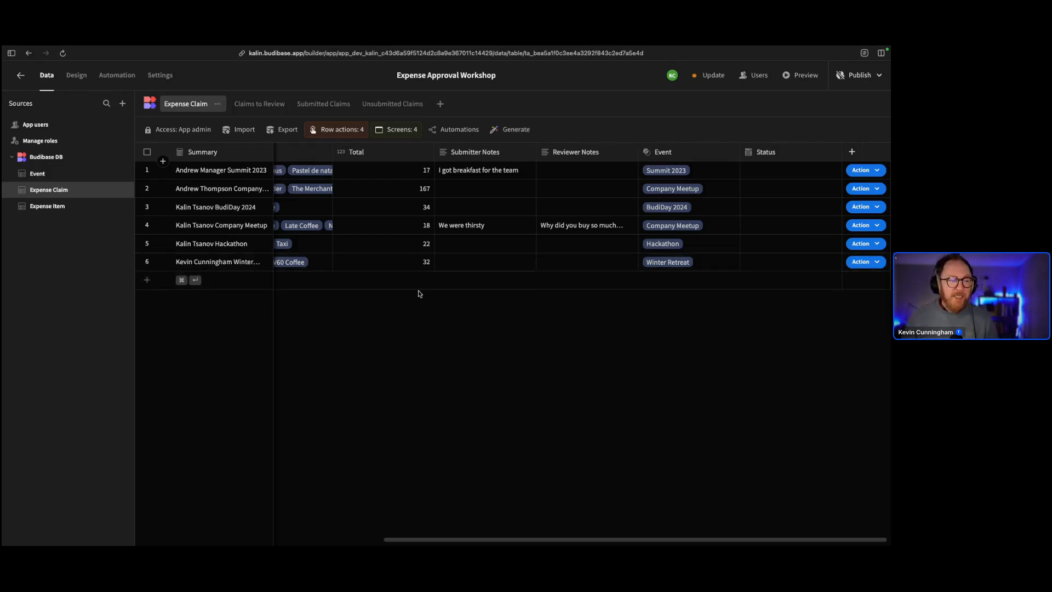
pyautogui.click(338, 131)
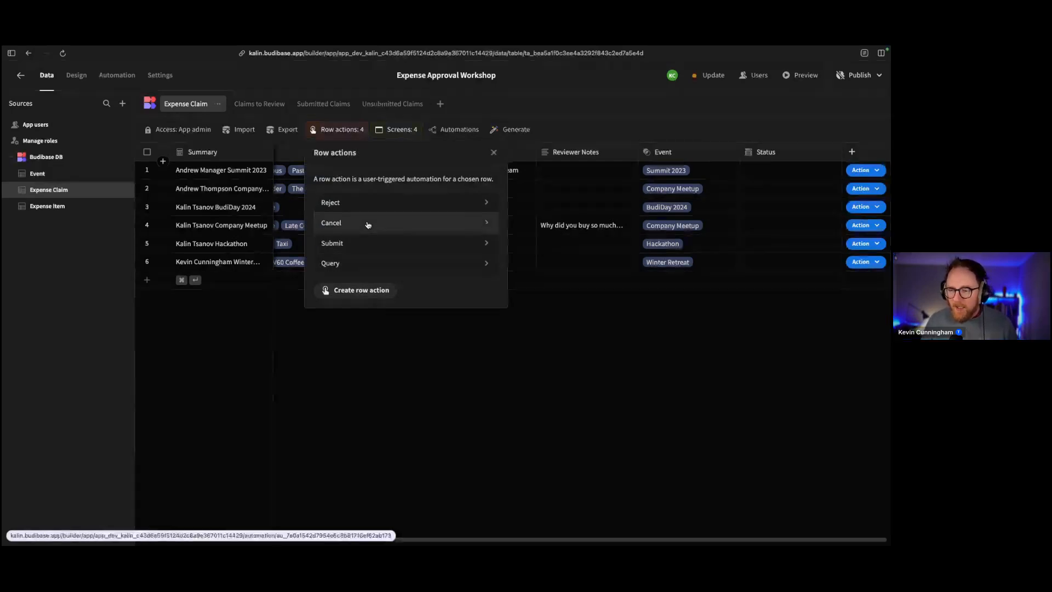
# Create a row action named Approve for the Expense Claim table
pyautogui.click(348, 291)
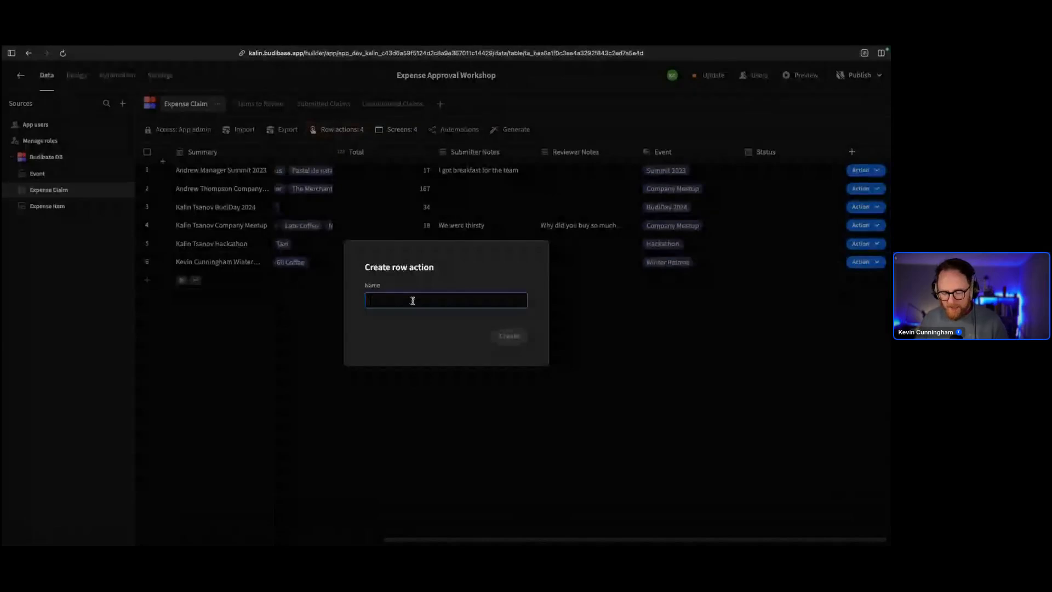
pyautogui.write('Appr')
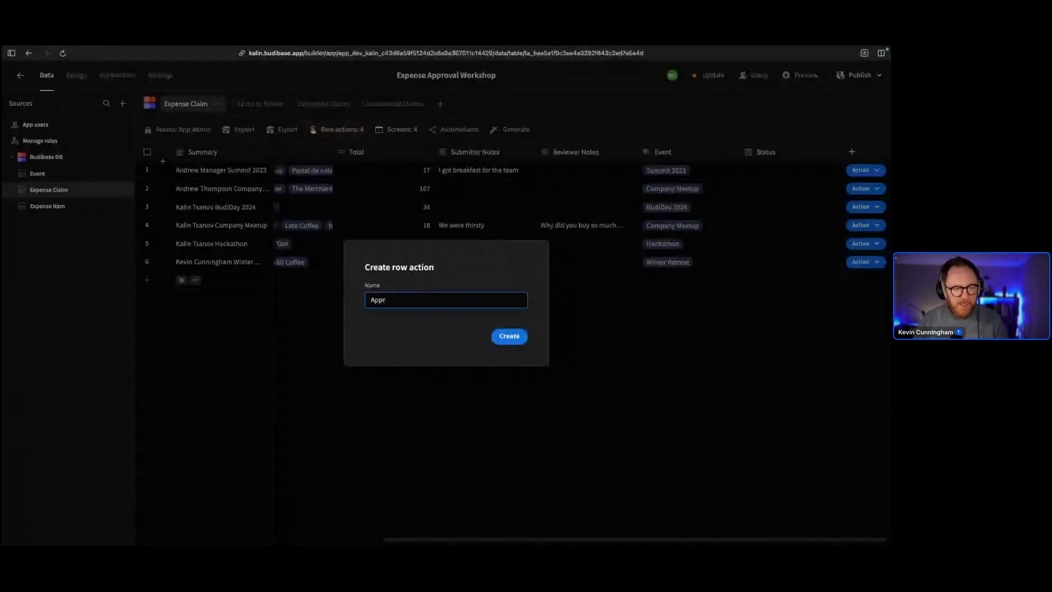
pyautogui.write('ove')
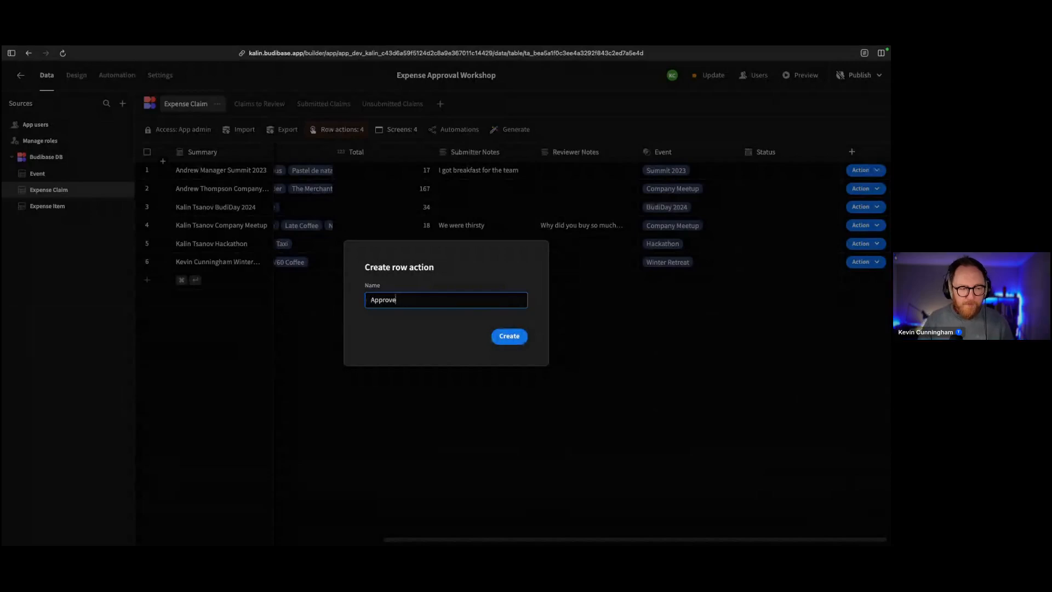
pyautogui.click(493, 336)
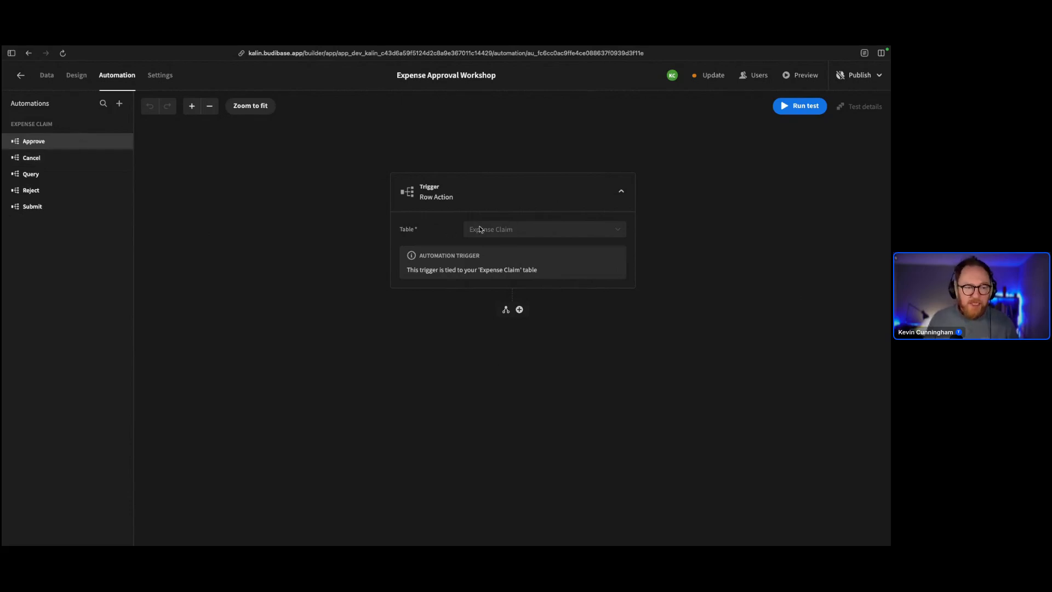
# Add an Update Row step after the trigger that targets the Expense Claim table
pyautogui.click(520, 309)
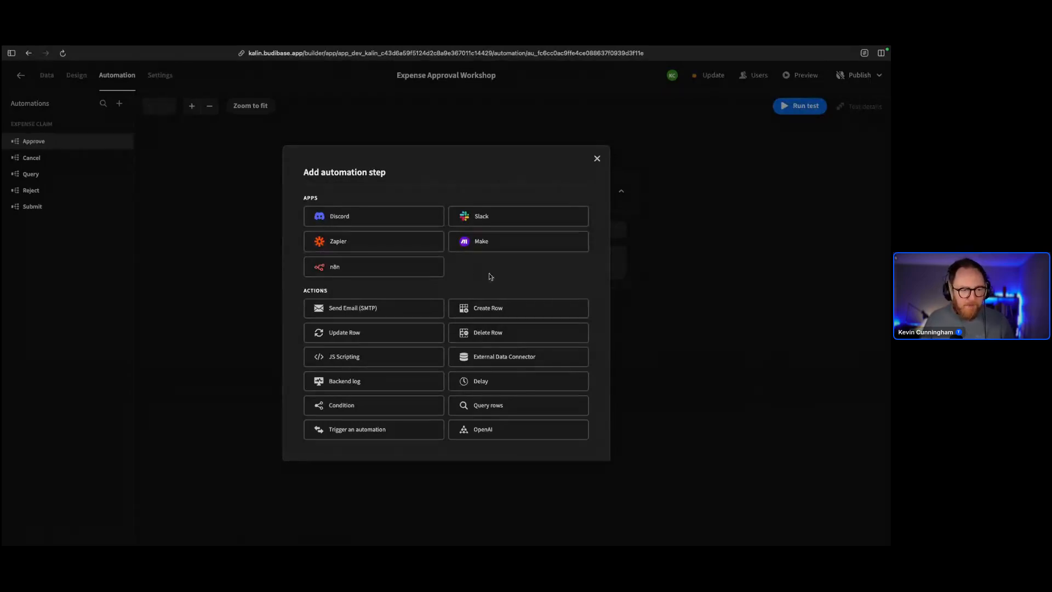
pyautogui.click(378, 340)
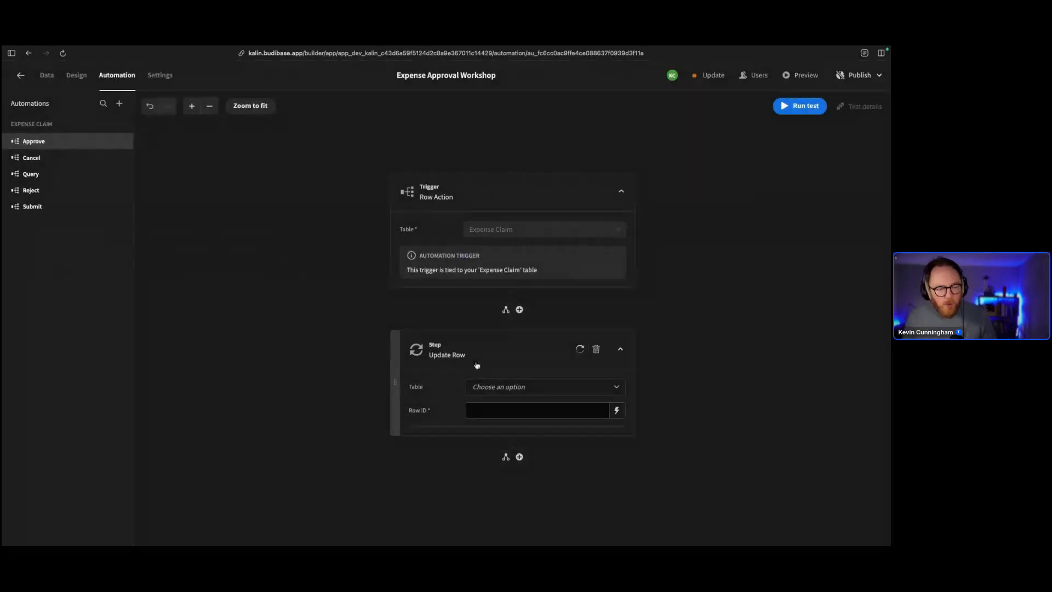
pyautogui.click(494, 385)
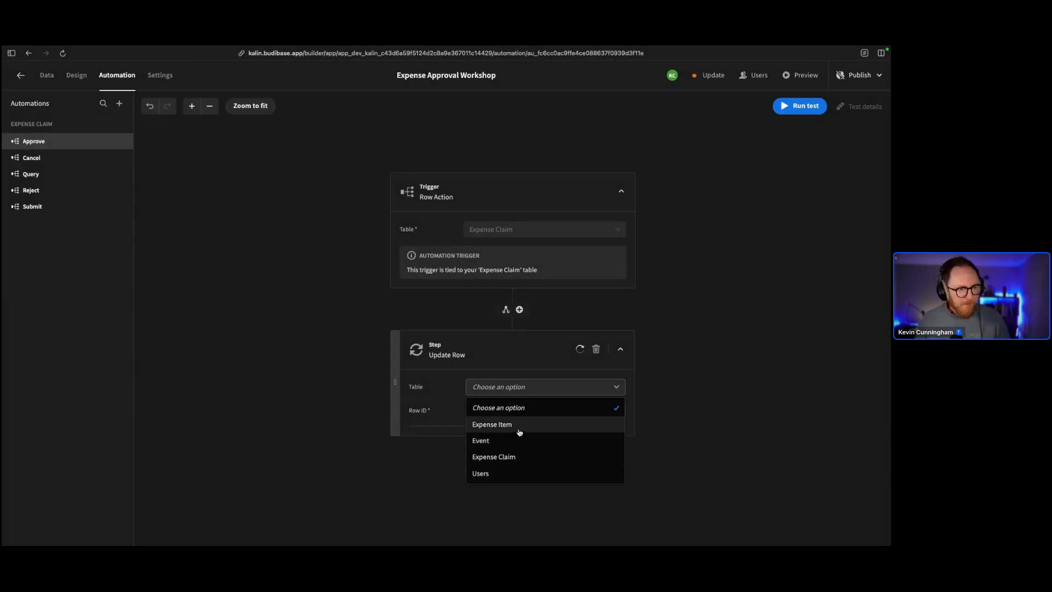
pyautogui.click(515, 458)
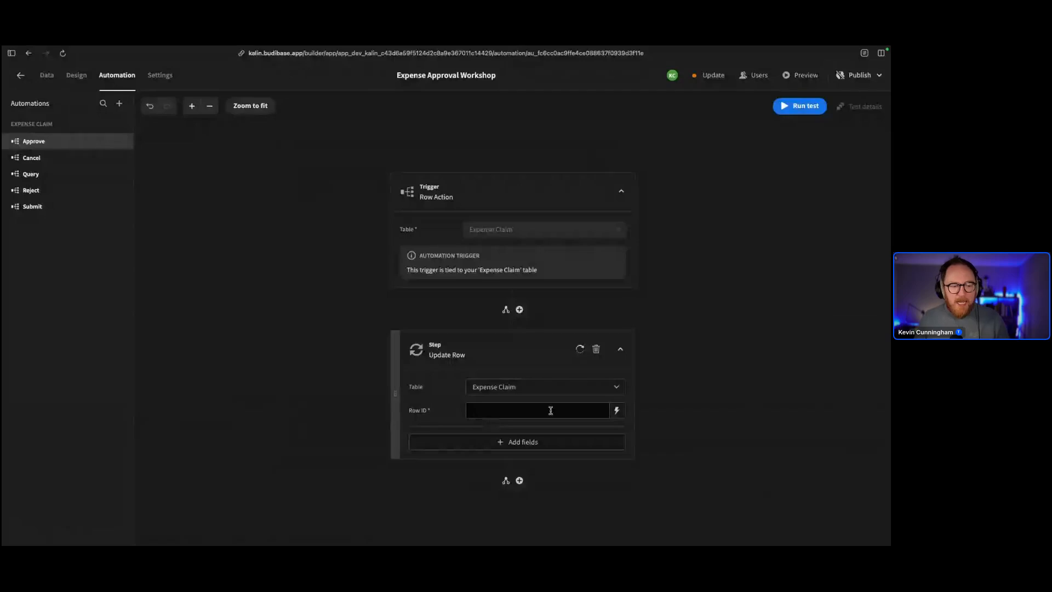
# Bind the step's Row ID to {{ trigger.row._id }}
pyautogui.click(616, 411)
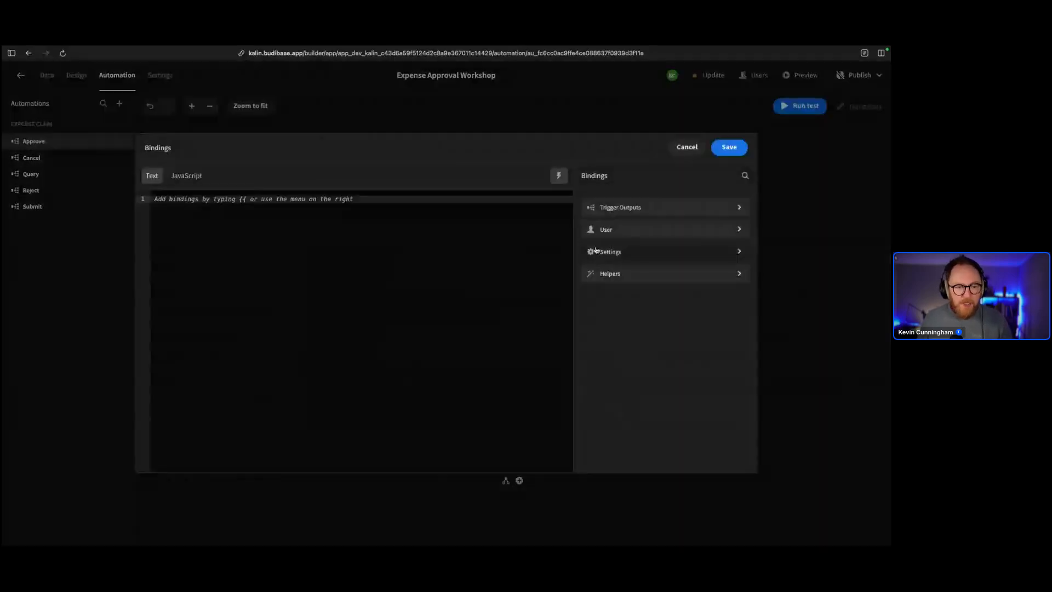
pyautogui.click(615, 214)
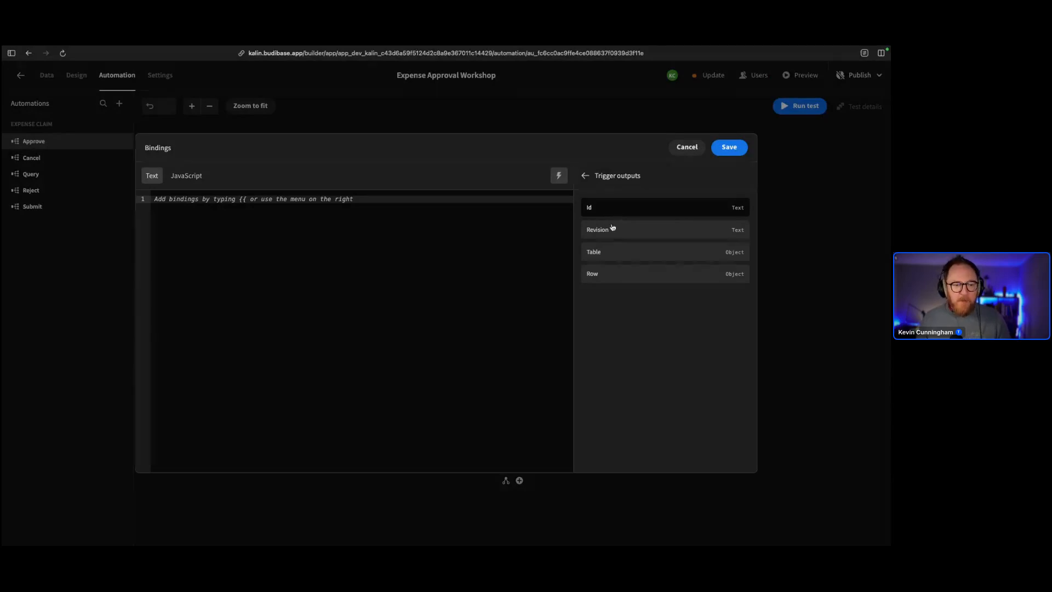
pyautogui.click(597, 278)
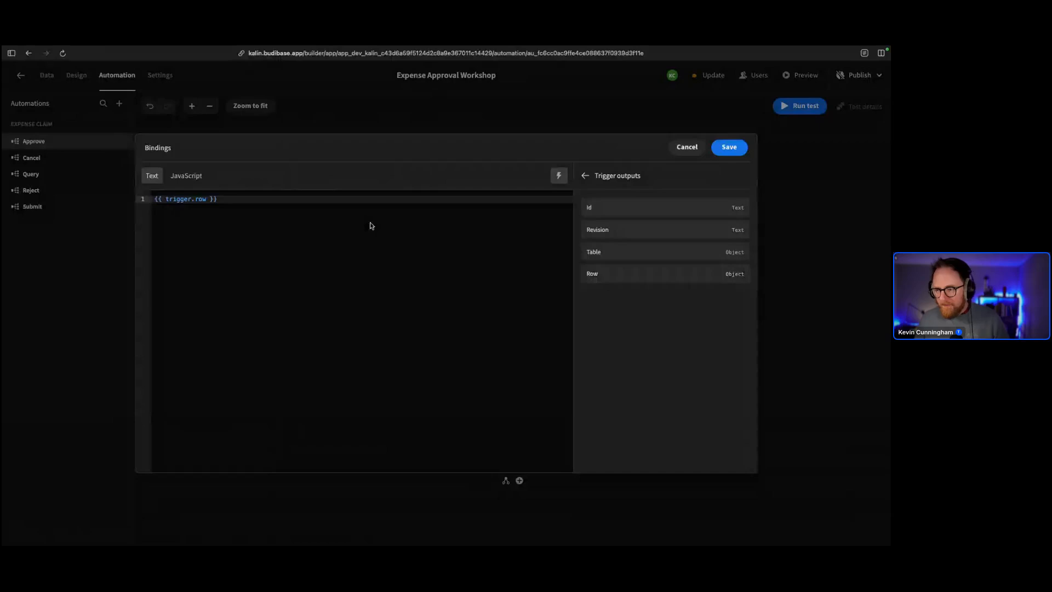
pyautogui.click(238, 198)
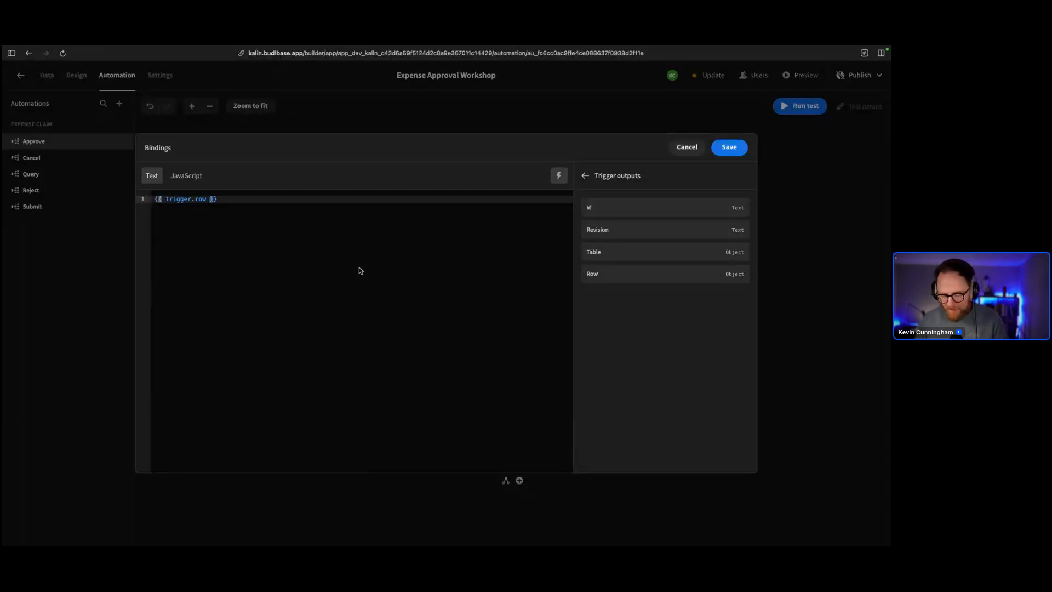
pyautogui.write('._id')
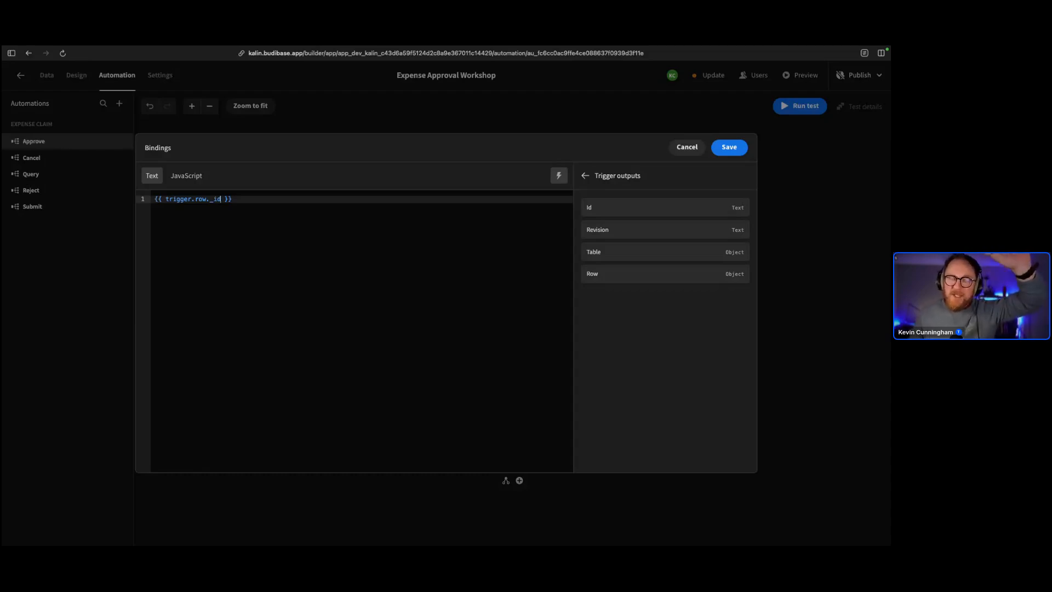
pyautogui.click(739, 143)
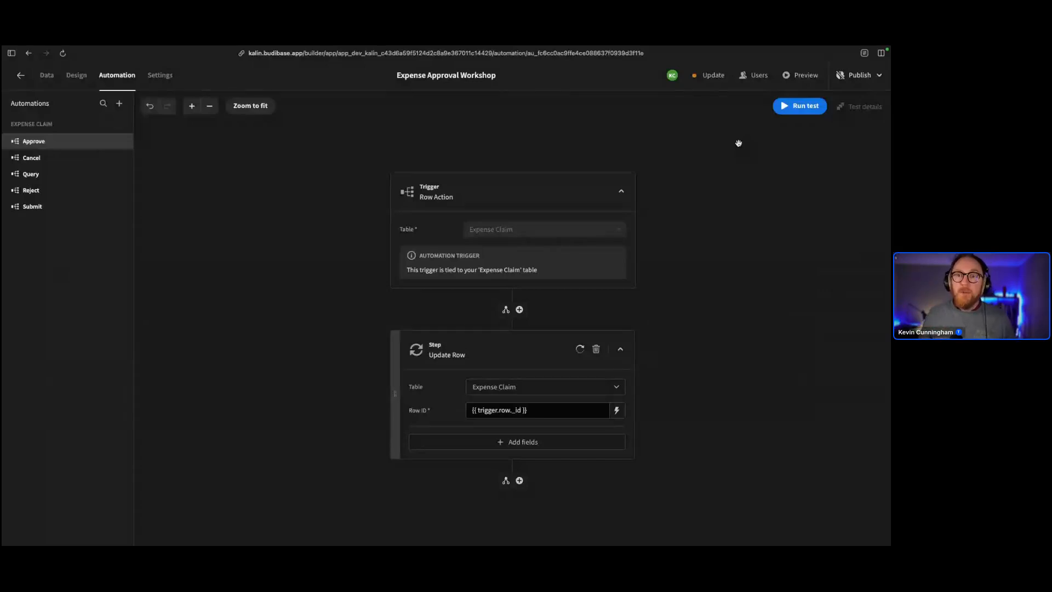
# Add the Reviewer field to the update, bound to the current user's _id
pyautogui.click(545, 441)
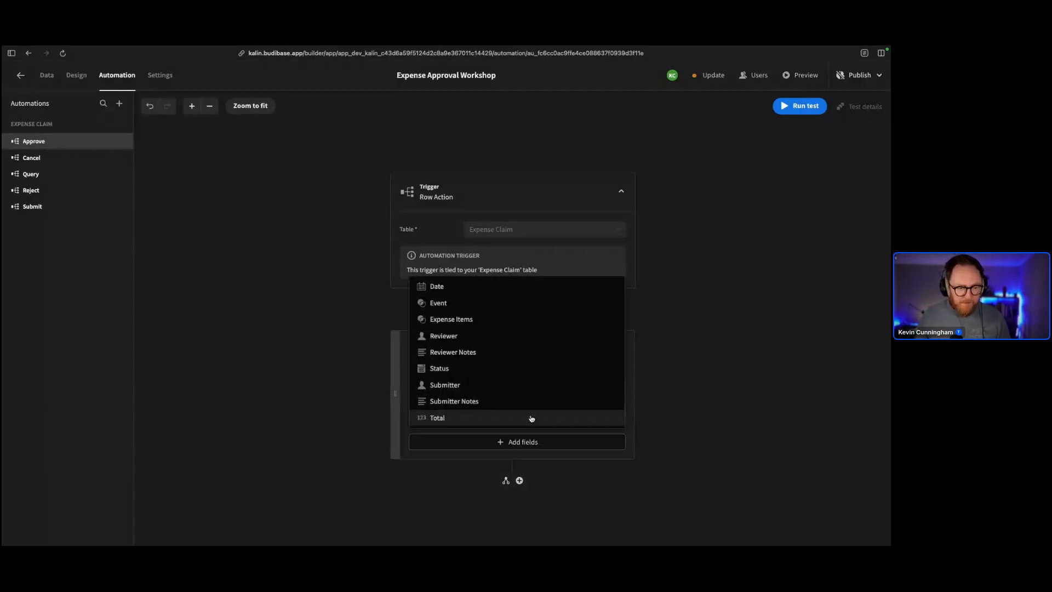
pyautogui.click(446, 336)
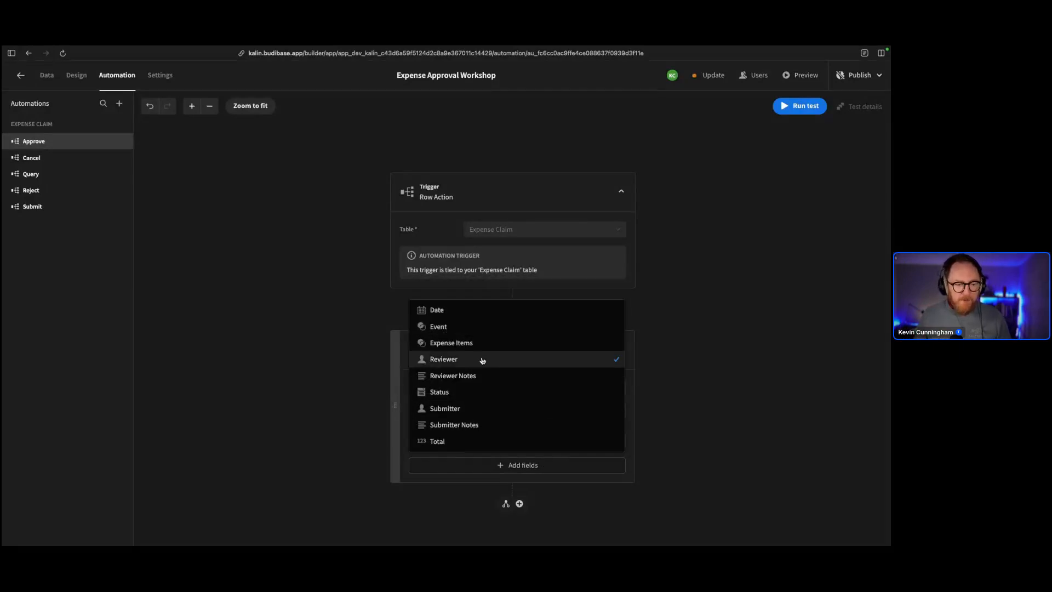
pyautogui.click(730, 475)
pyautogui.click(601, 440)
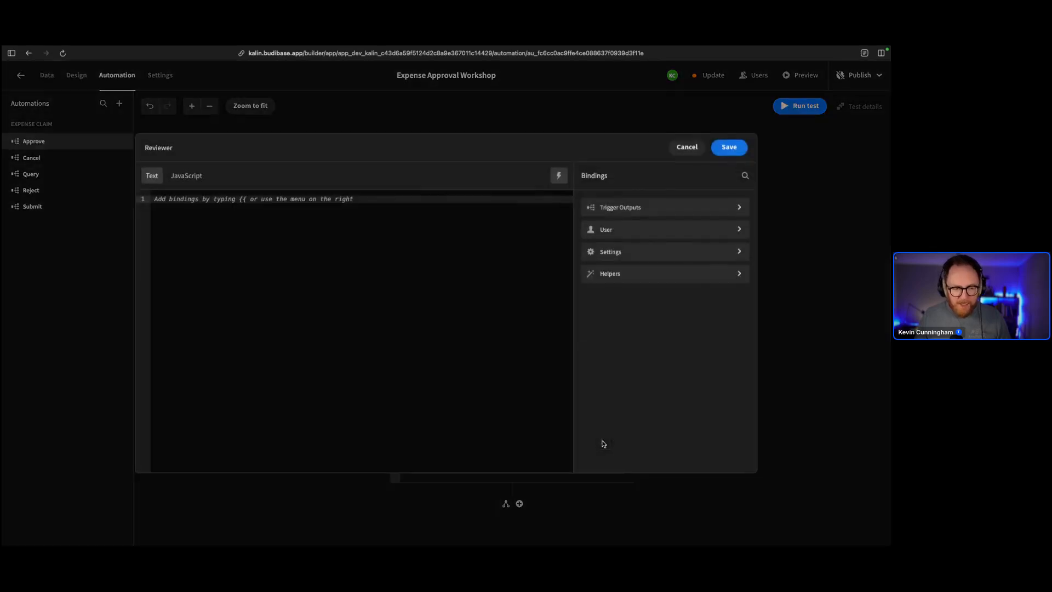
pyautogui.click(620, 230)
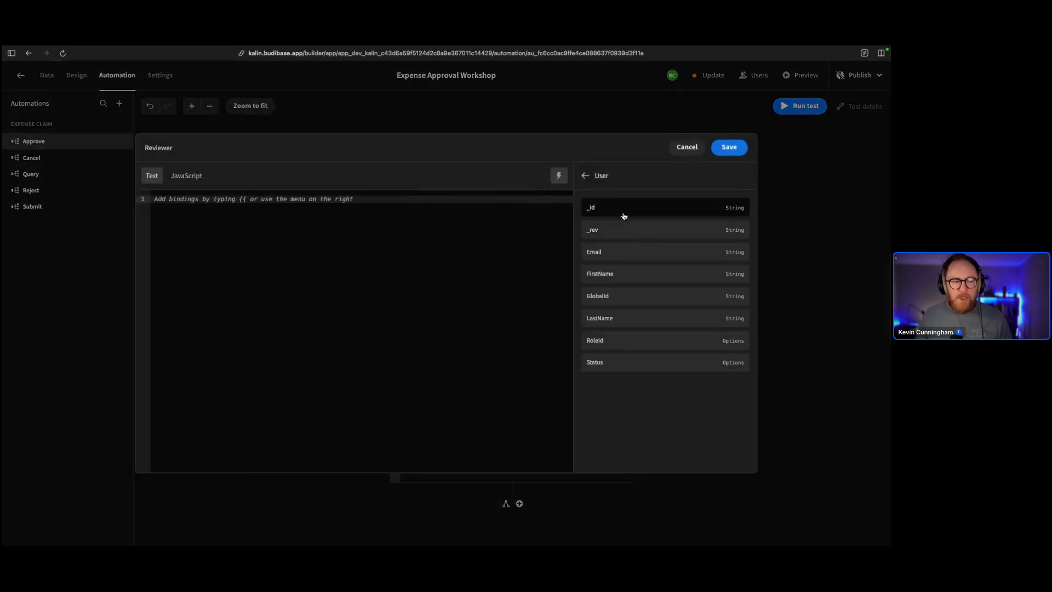
pyautogui.click(625, 212)
pyautogui.click(731, 149)
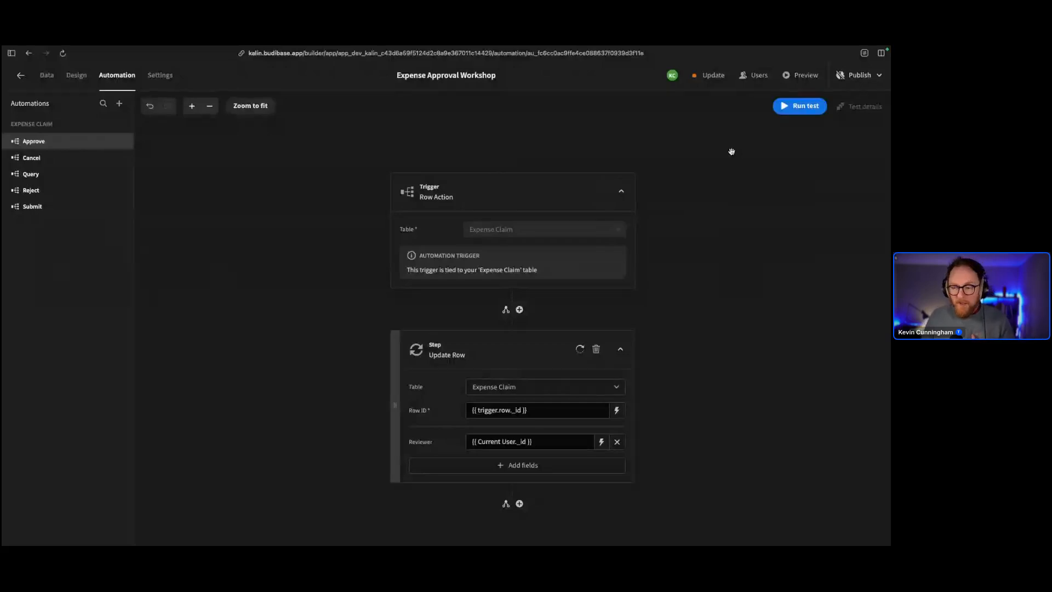
# Add the Status field to the update with the value Approved
pyautogui.click(563, 466)
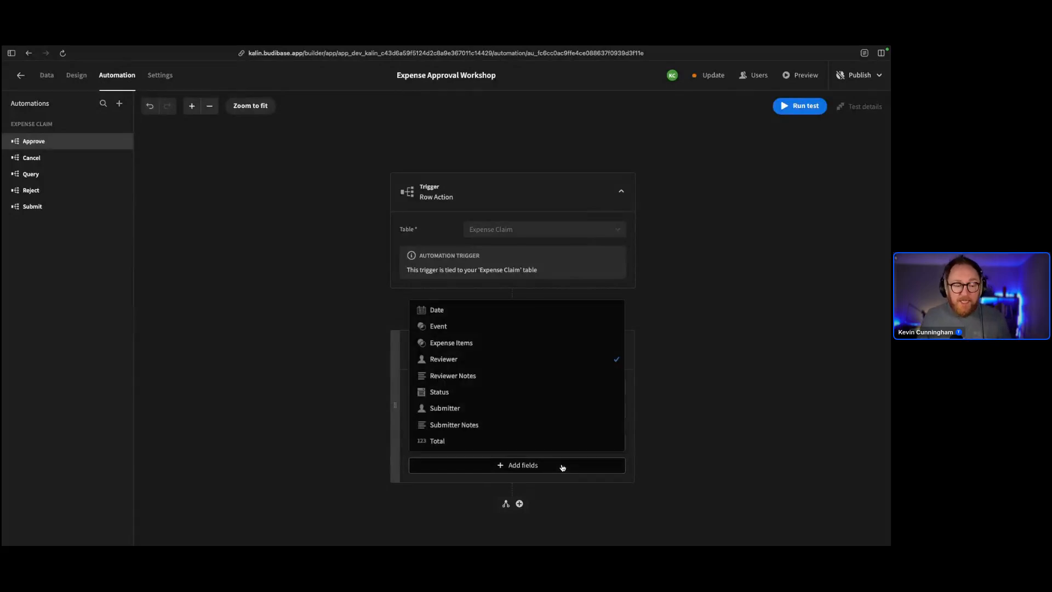
pyautogui.click(471, 398)
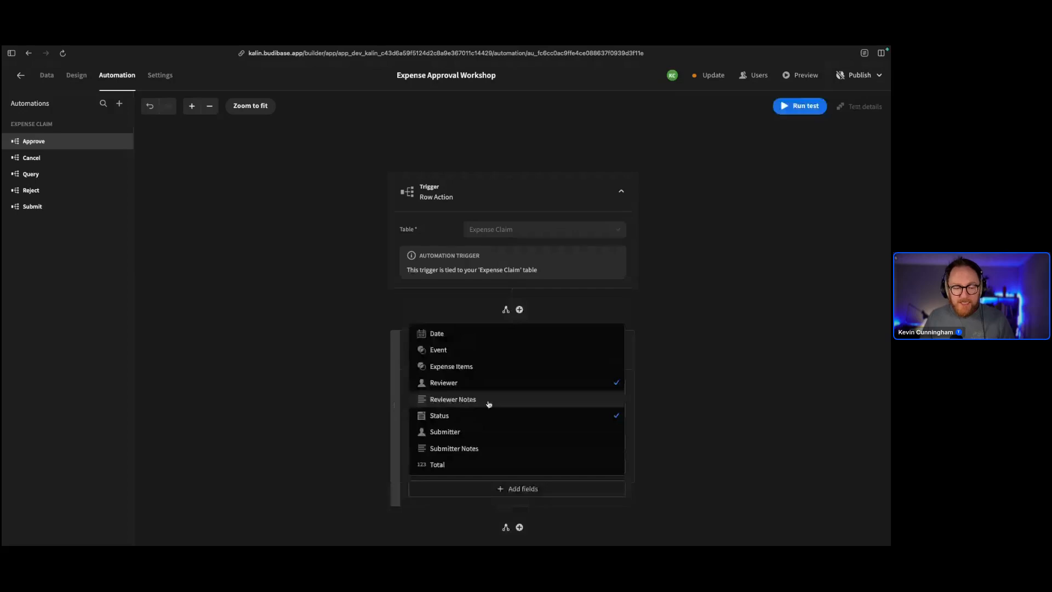
pyautogui.click(886, 434)
pyautogui.click(609, 466)
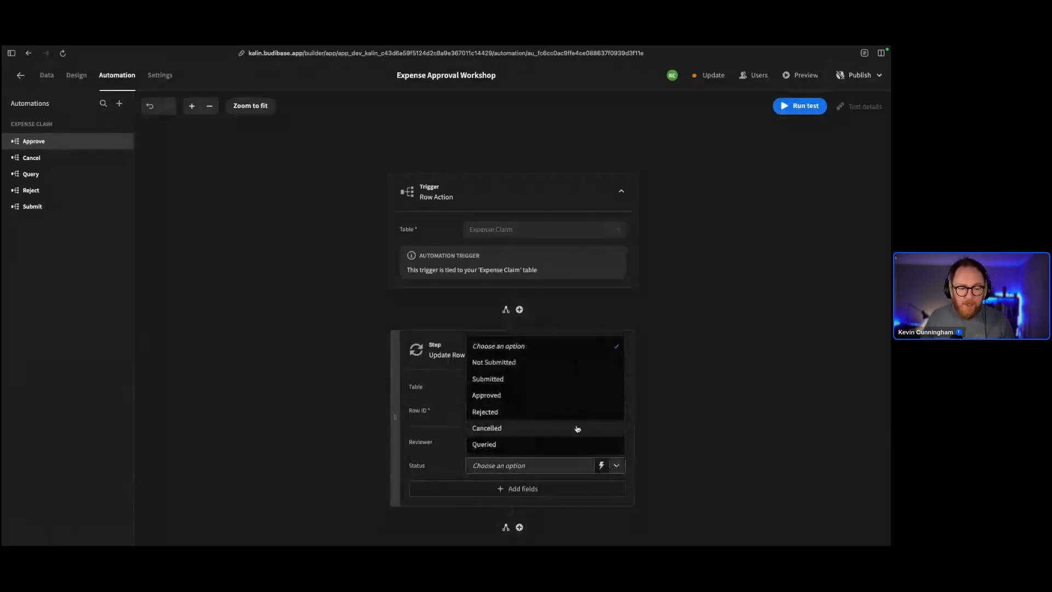
pyautogui.click(518, 397)
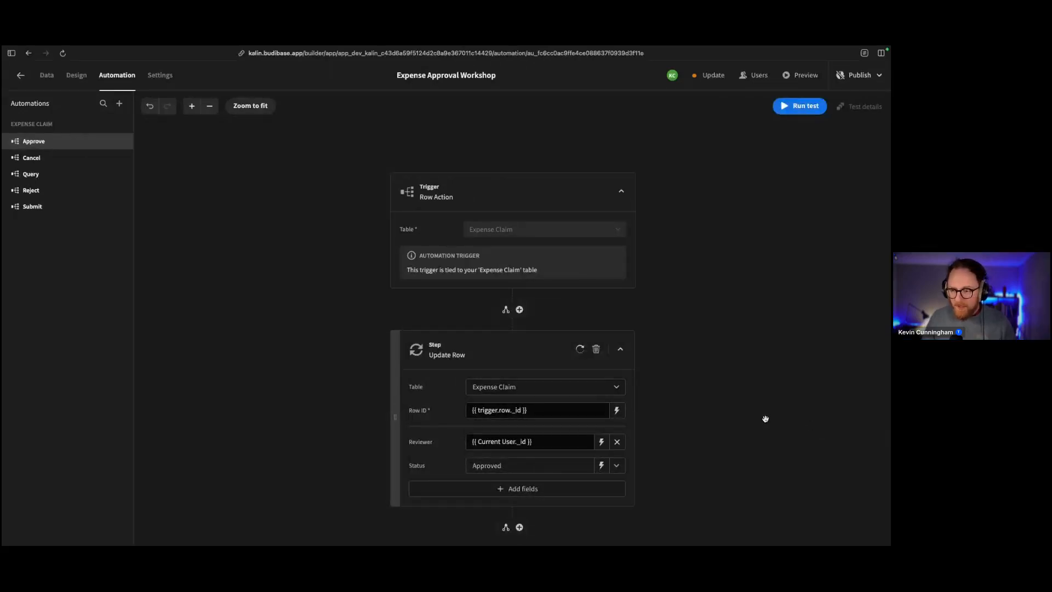
pyautogui.scroll(-3, 764, 419)
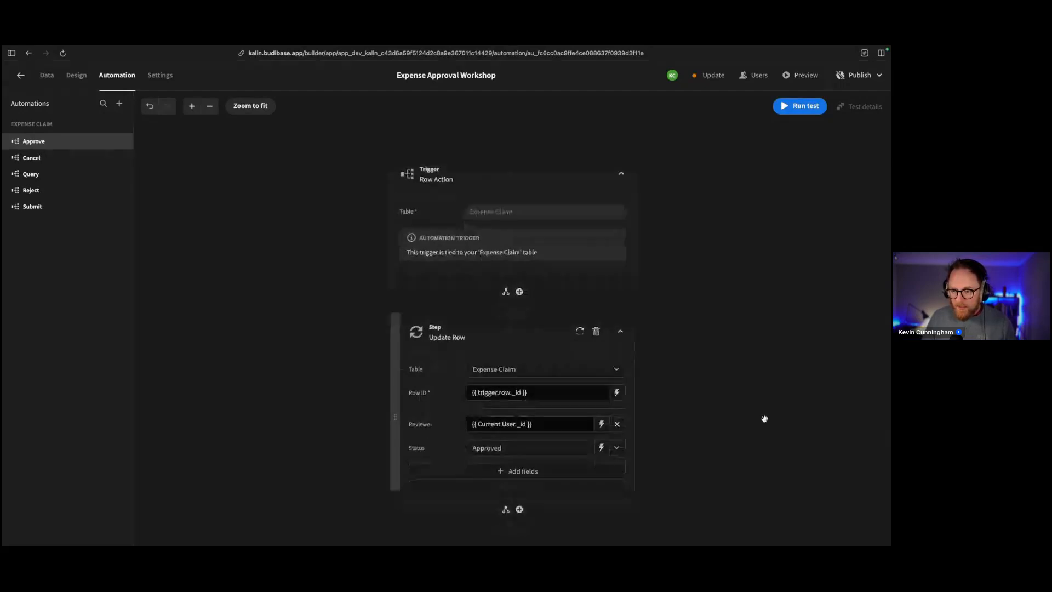
pyautogui.scroll(-2, 765, 419)
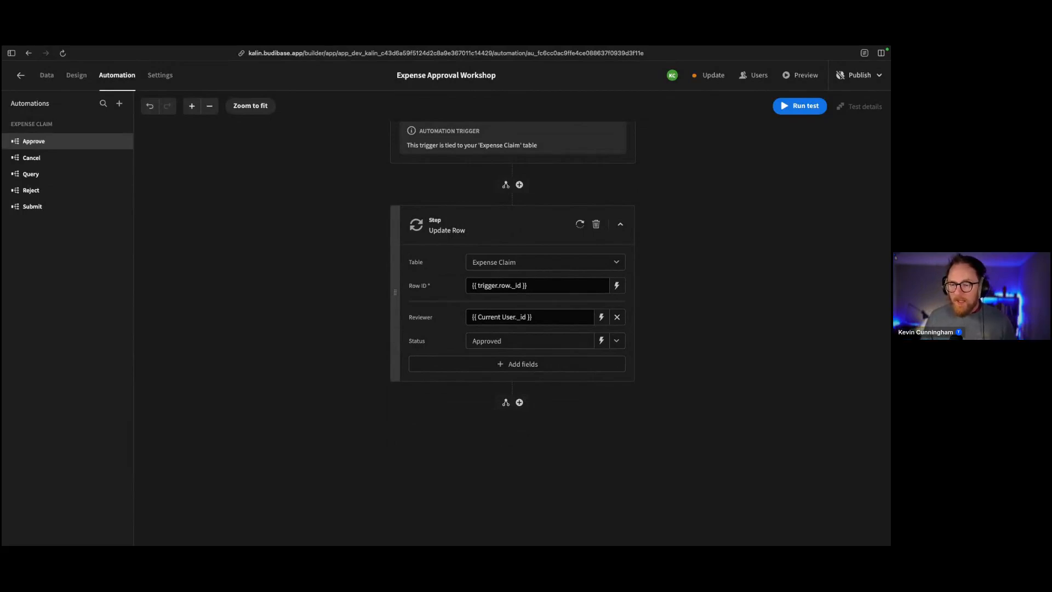
# Add a Send Email (SMTP) step below the Update Row step
pyautogui.click(519, 402)
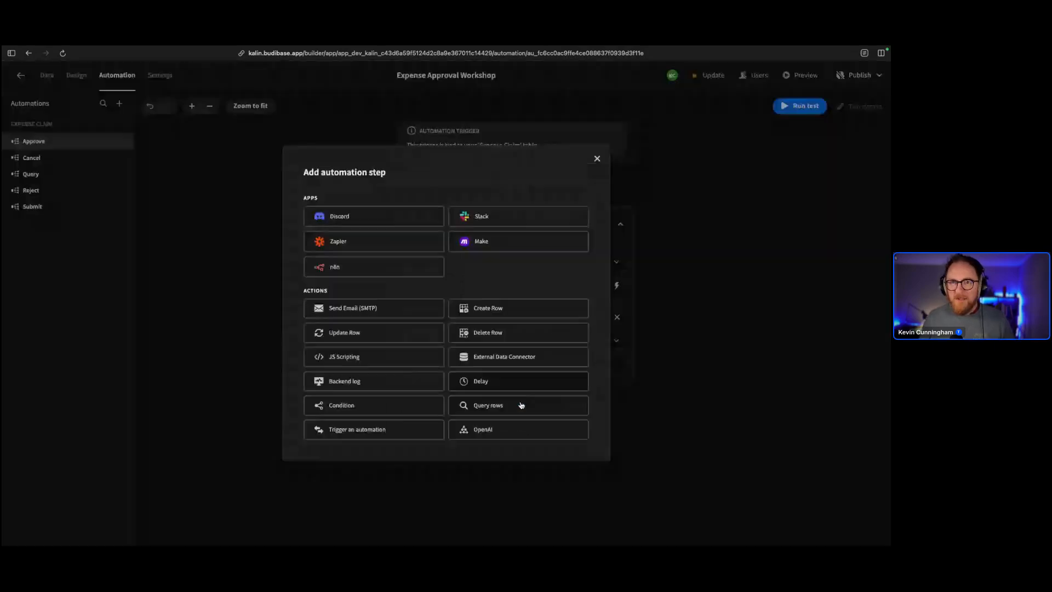
pyautogui.click(597, 158)
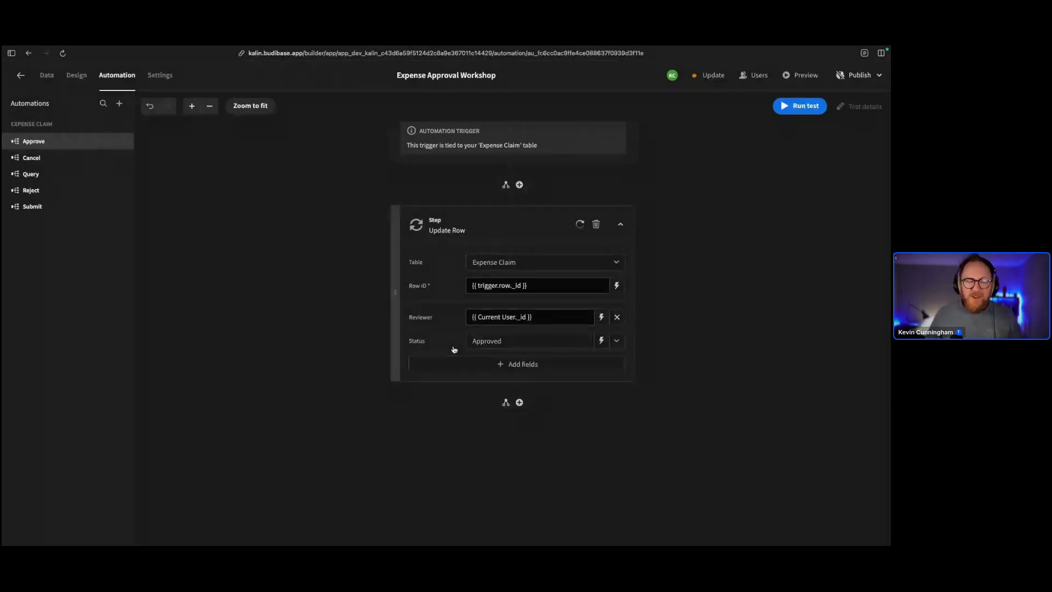
pyautogui.click(519, 402)
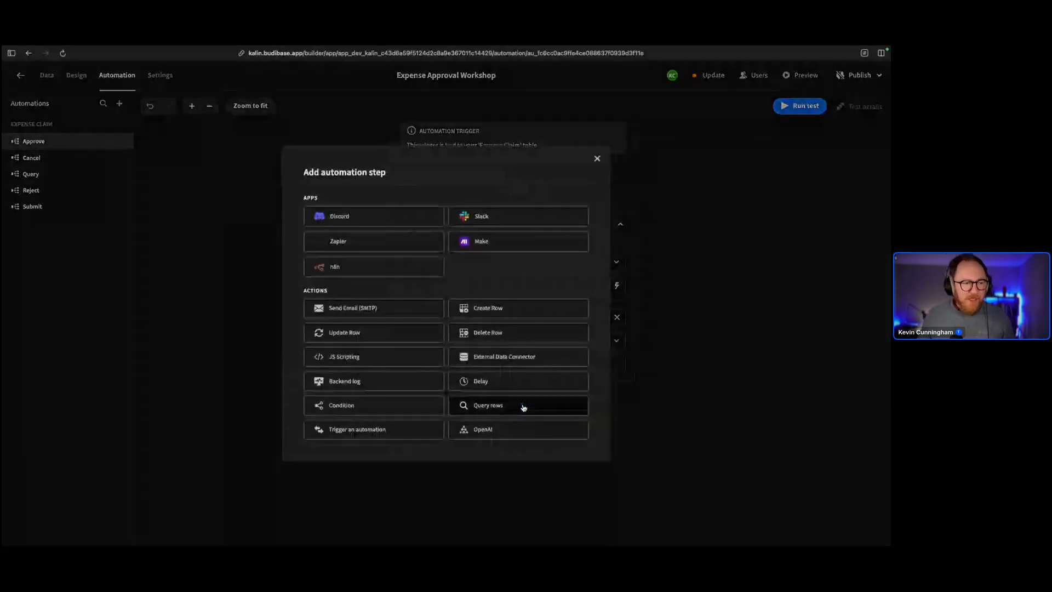
pyautogui.click(399, 307)
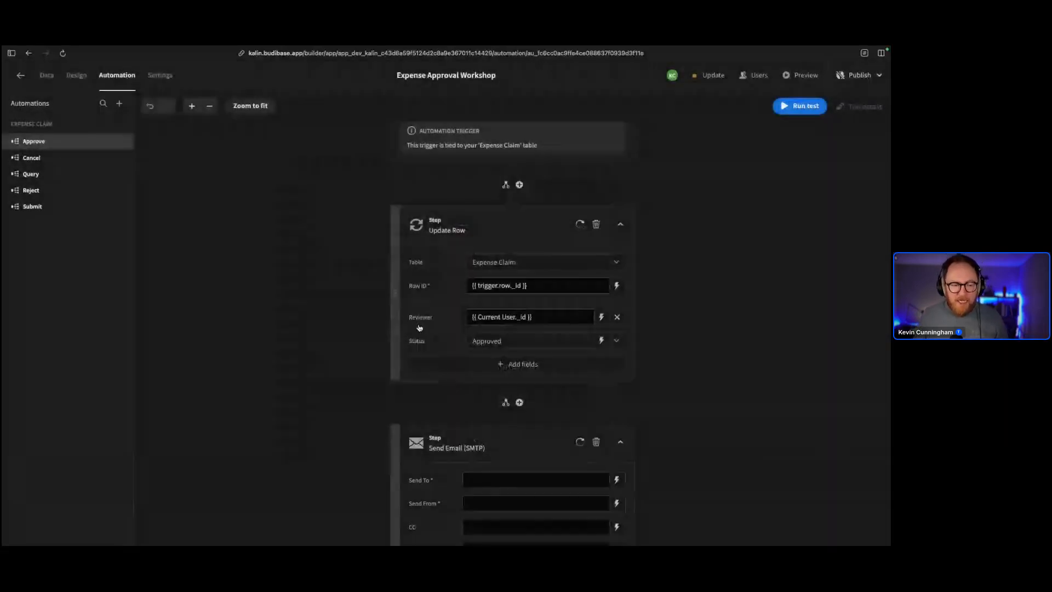
pyautogui.scroll(-3, 754, 474)
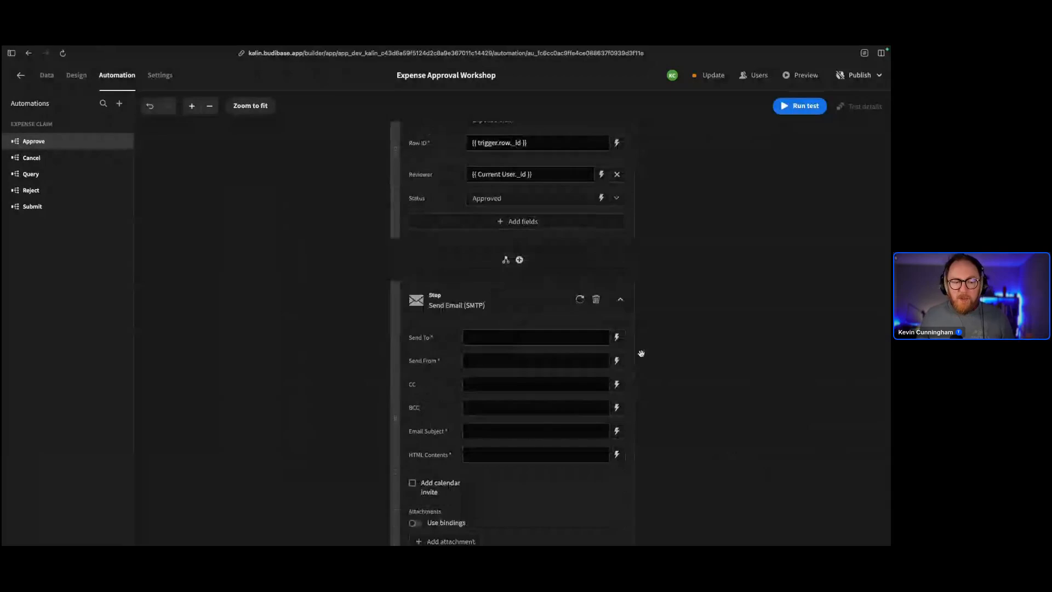
# Send the email to the claim submitter, bound to {{ trigger.row.Submitter.email }}
pyautogui.click(617, 338)
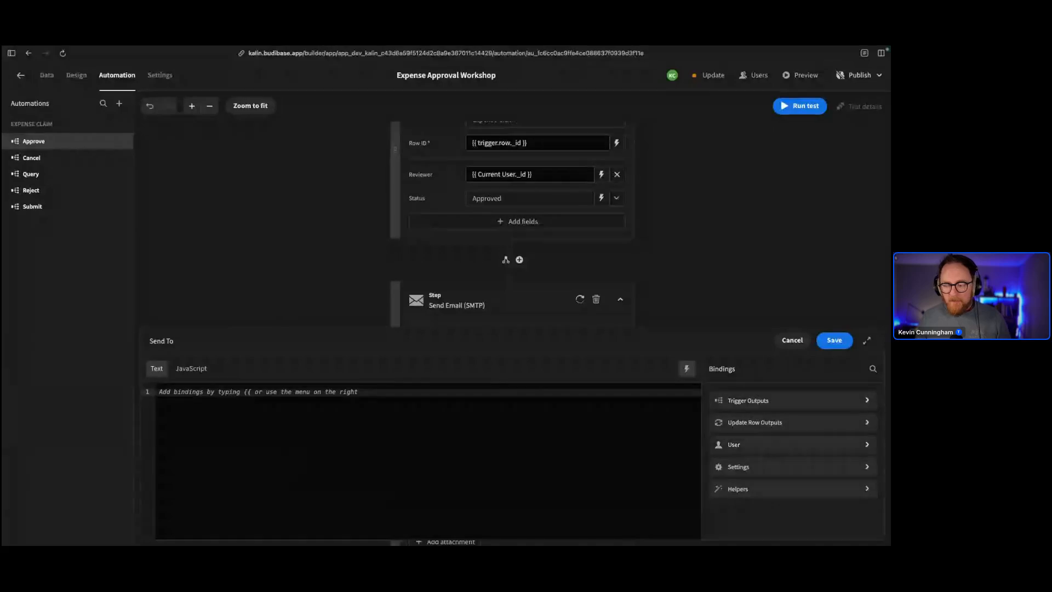
pyautogui.click(723, 400)
pyautogui.click(747, 469)
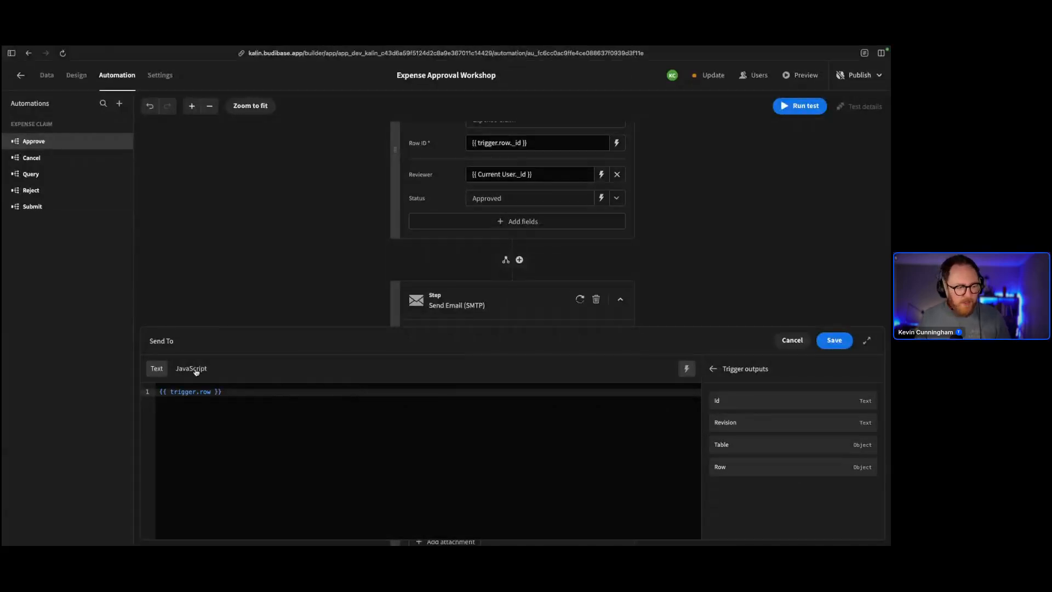
pyautogui.click(210, 391)
pyautogui.write('.Sub')
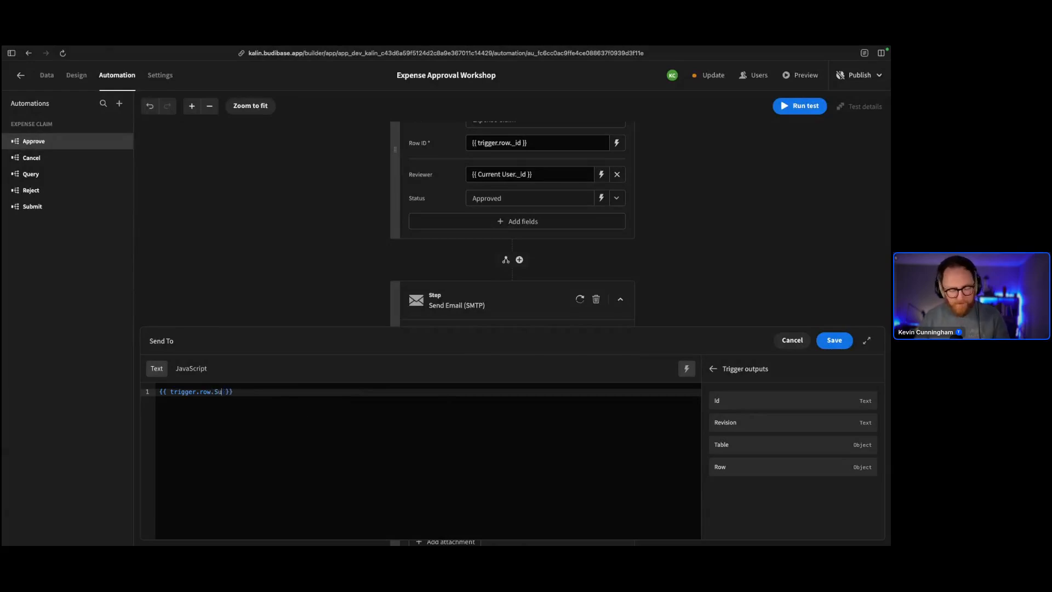
pyautogui.write('mitter.email')
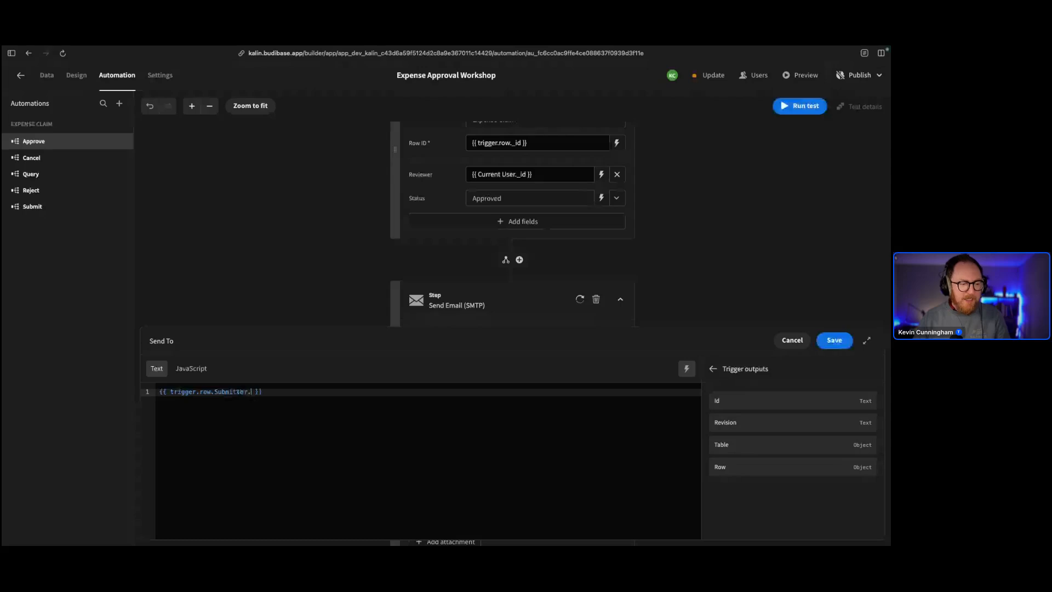
pyautogui.click(834, 340)
# Enter the finance team sender address and the subject 'Expense Claim Approved'
pyautogui.click(521, 359)
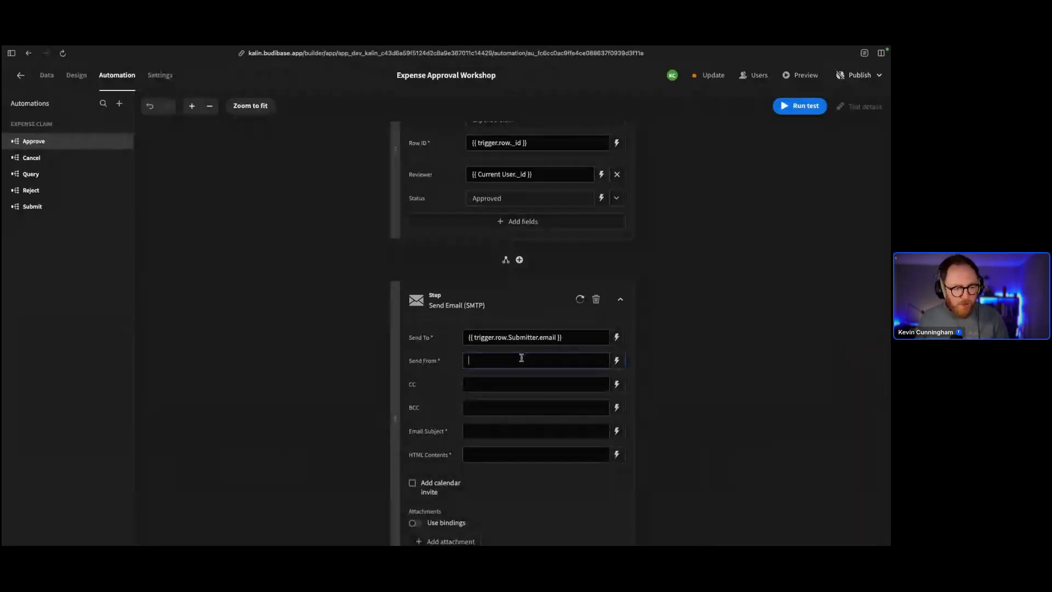
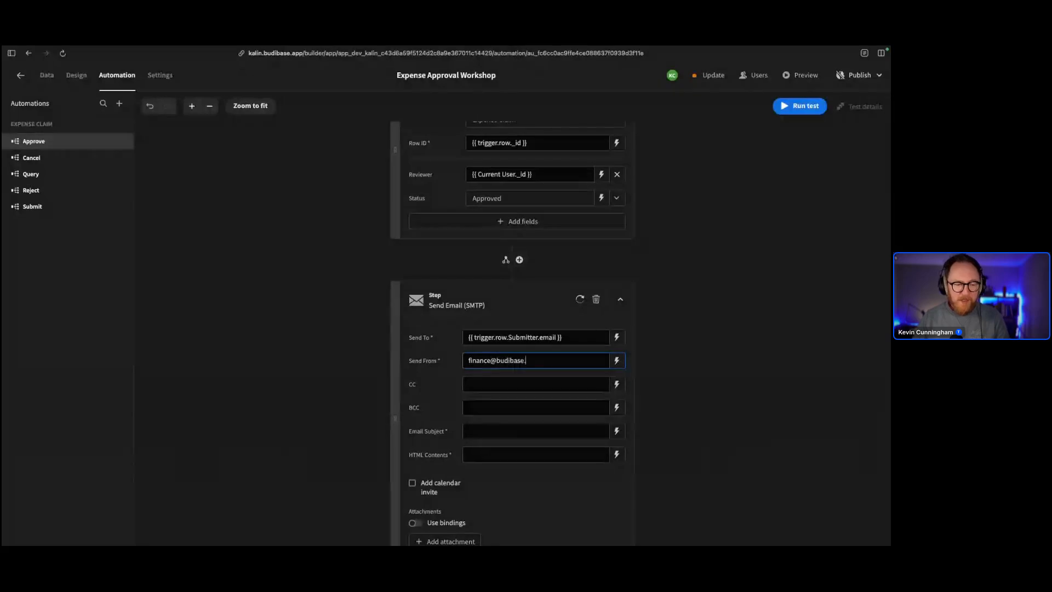
pyautogui.click(508, 436)
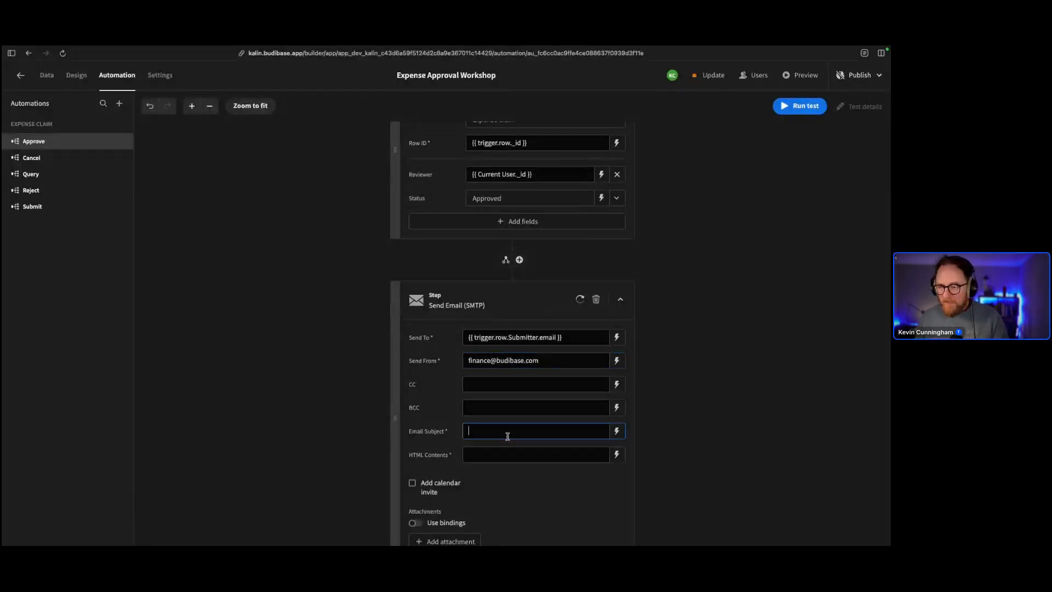
pyautogui.write('E')
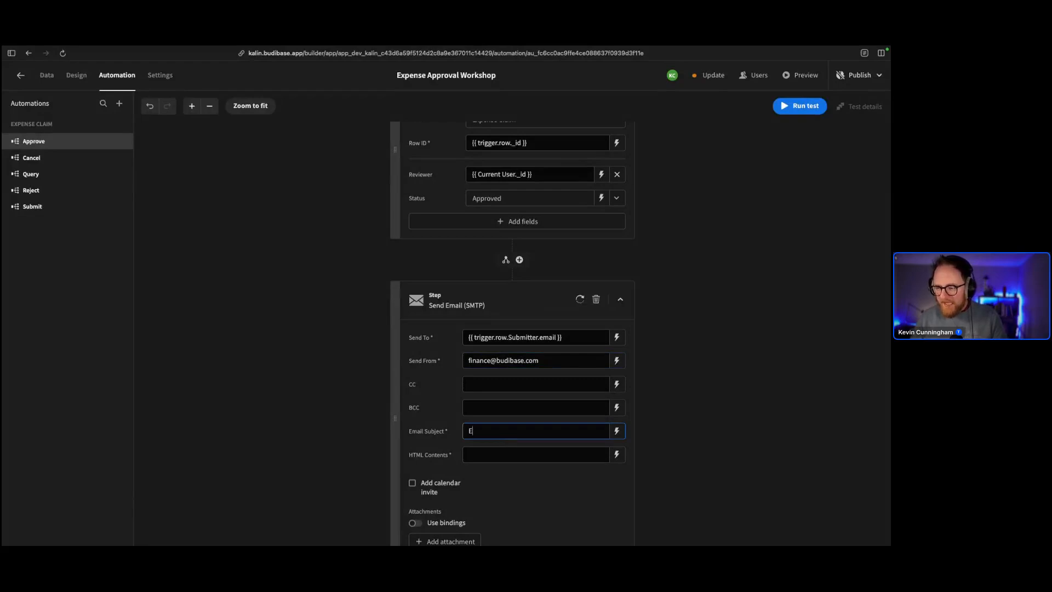
pyautogui.write('xpense')
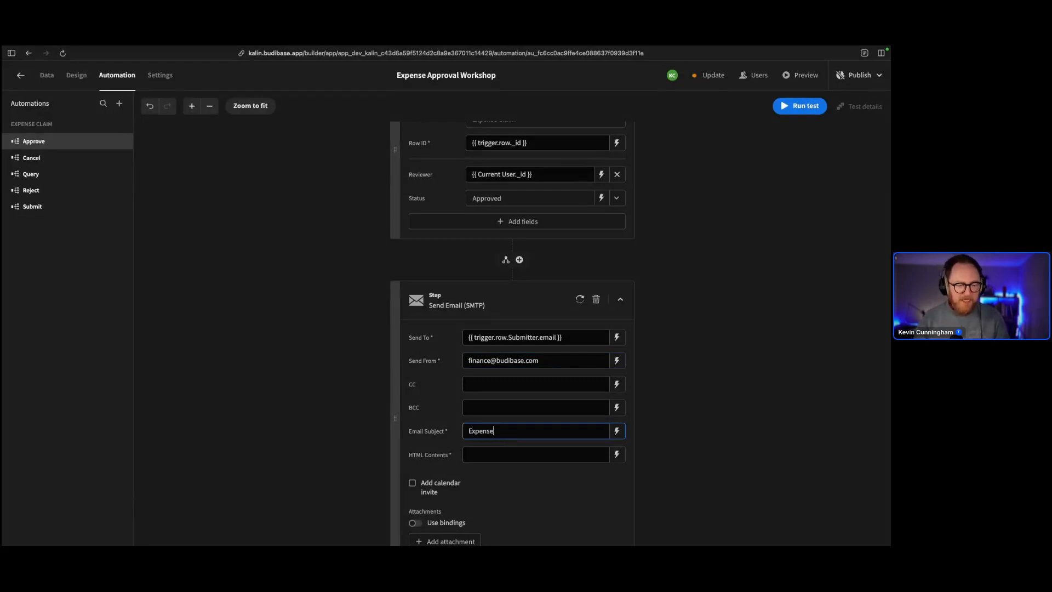
pyautogui.write(' Claim Ap')
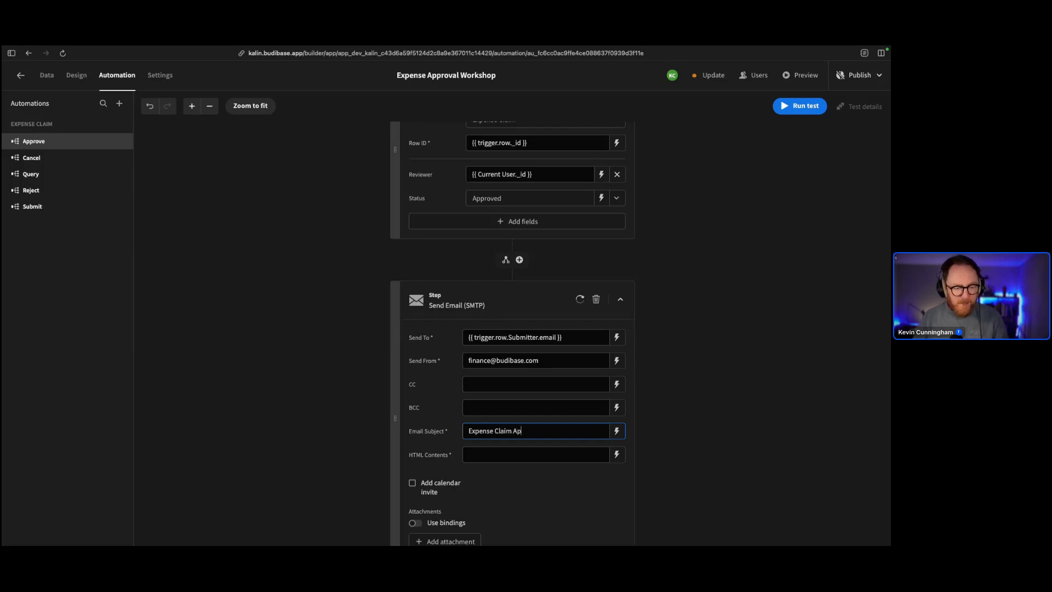
pyautogui.write('proaed')
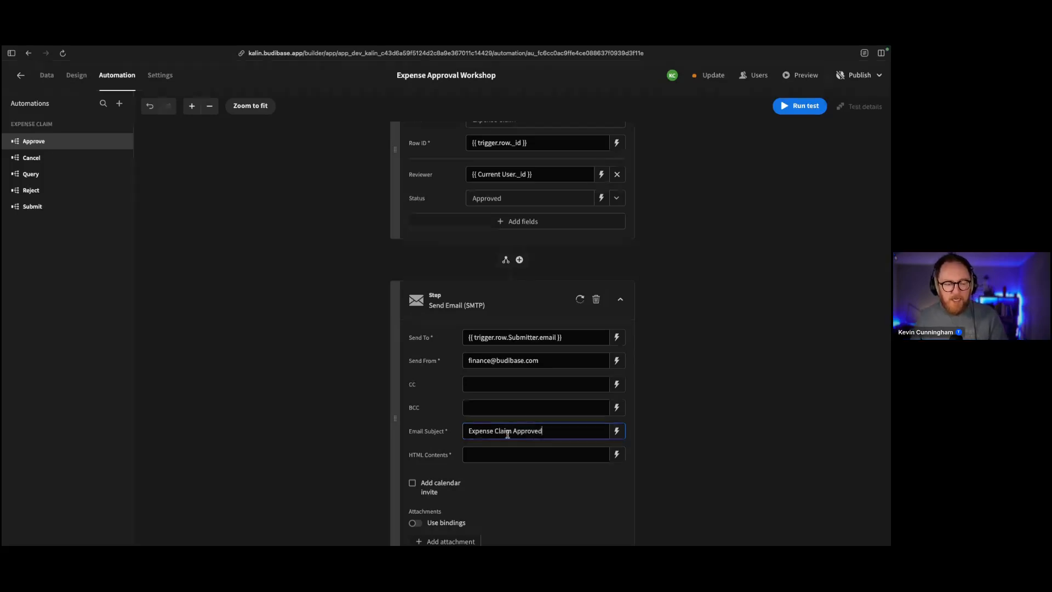
pyautogui.scroll(-1, 581, 415)
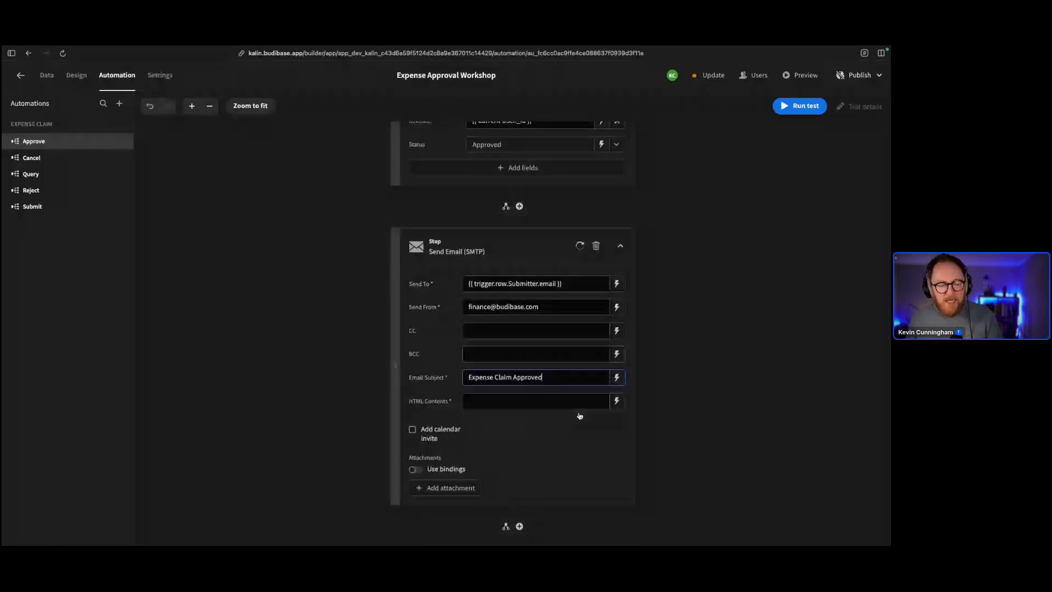
# Paste the prepared HTML approval message into the email's HTML Contents
pyautogui.click(617, 400)
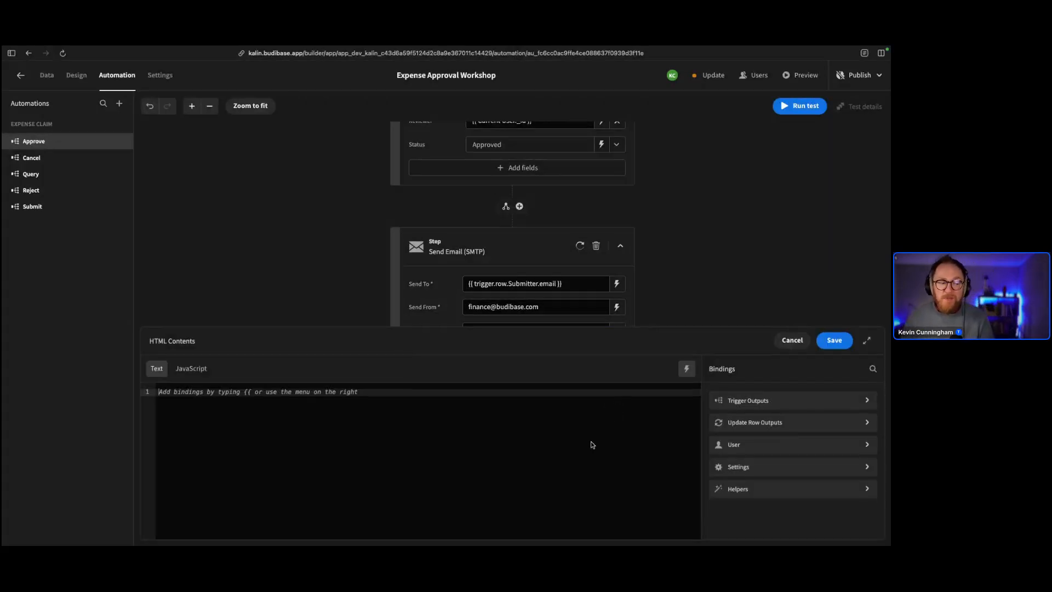
pyautogui.click(603, 507)
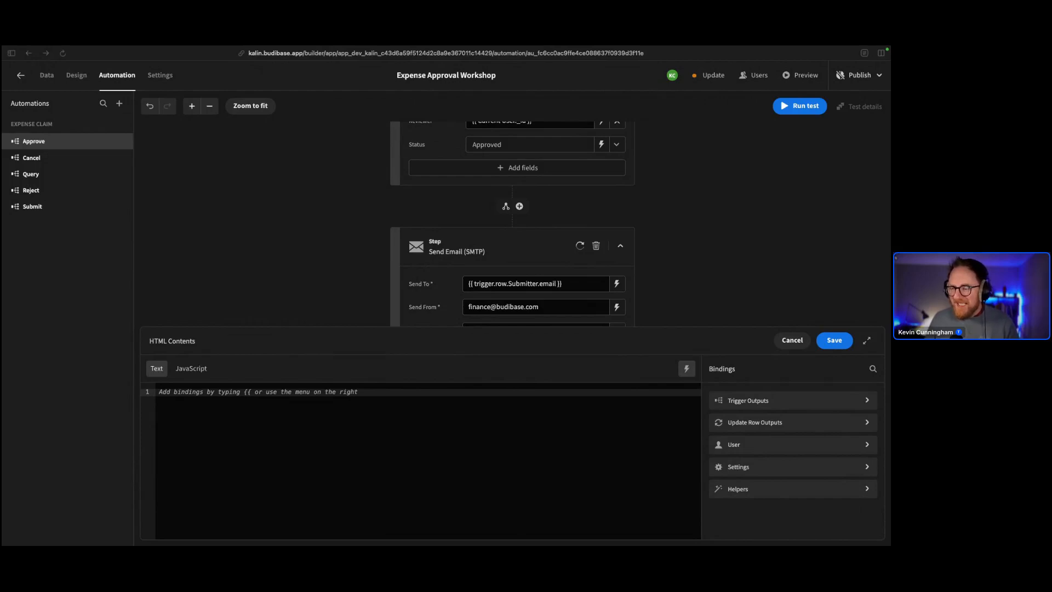
pyautogui.click(275, 436)
pyautogui.write('<h1>Expense Claim Approved</h1><p>Hi {{ trigger.row.Submitter.firstName }},</p><p>We are pleased to inform you that your expense claim has been approved.</p><p>If you have any questions, feel free to contact the finance team.</p><p>Thank you for your submission!</p><p>Kind regards,<br/>Budibase Expense Team</p>')
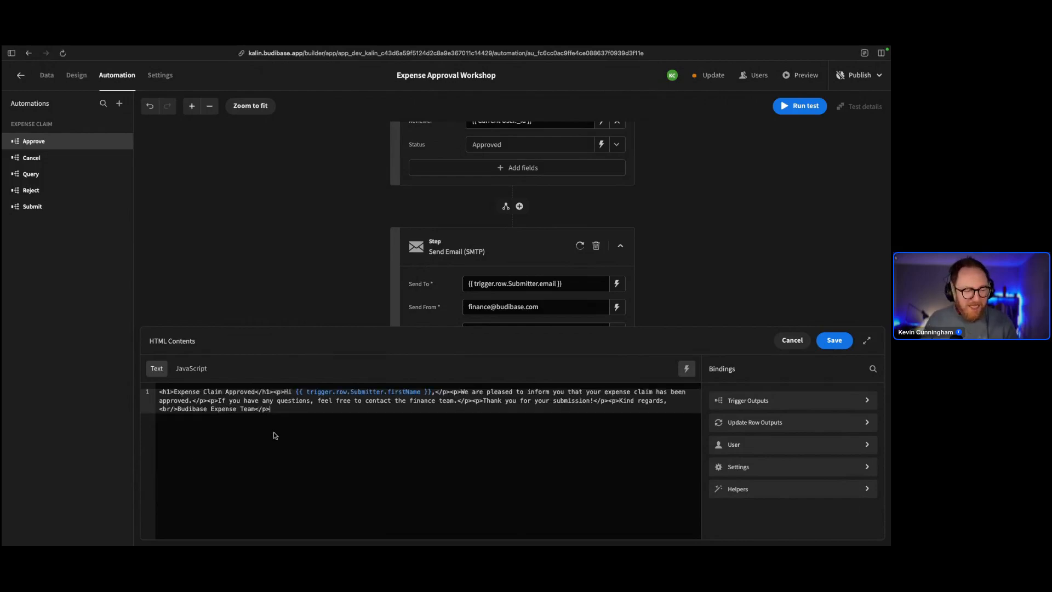
# Put the heading, each paragraph and the Budibase Expense Team signature on separate lines, and save
pyautogui.click(269, 392)
pyautogui.press('Return')
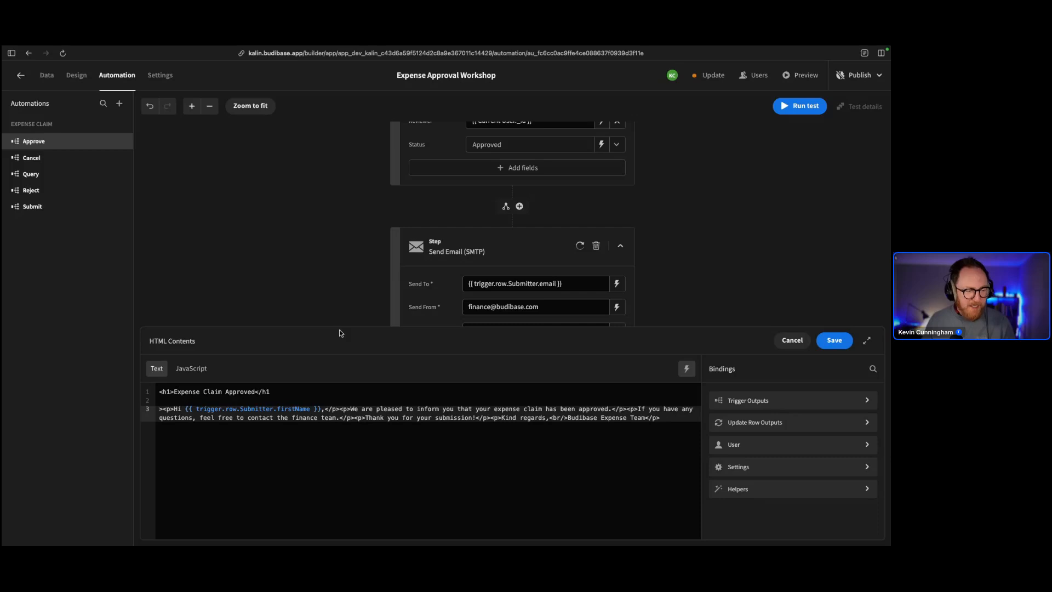
pyautogui.press('BackSpace')
pyautogui.click(273, 392)
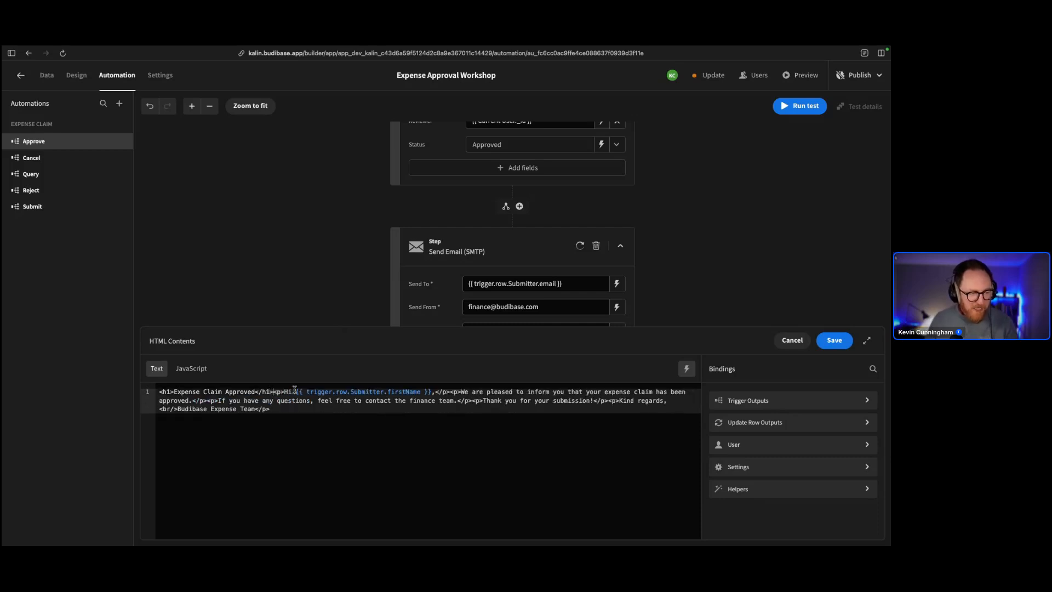
pyautogui.press('Return')
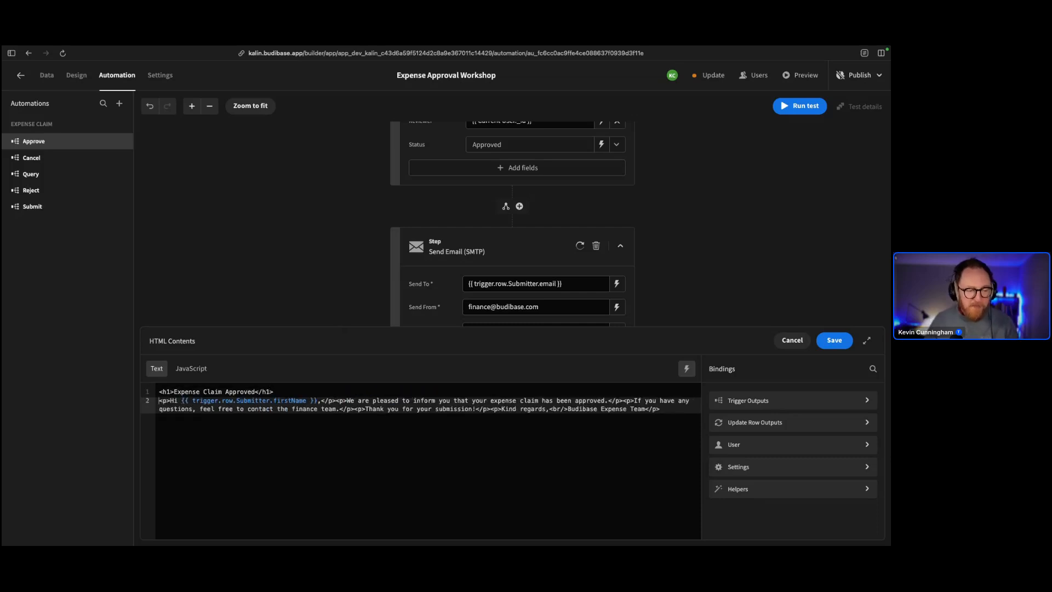
pyautogui.click(336, 399)
pyautogui.press('Return')
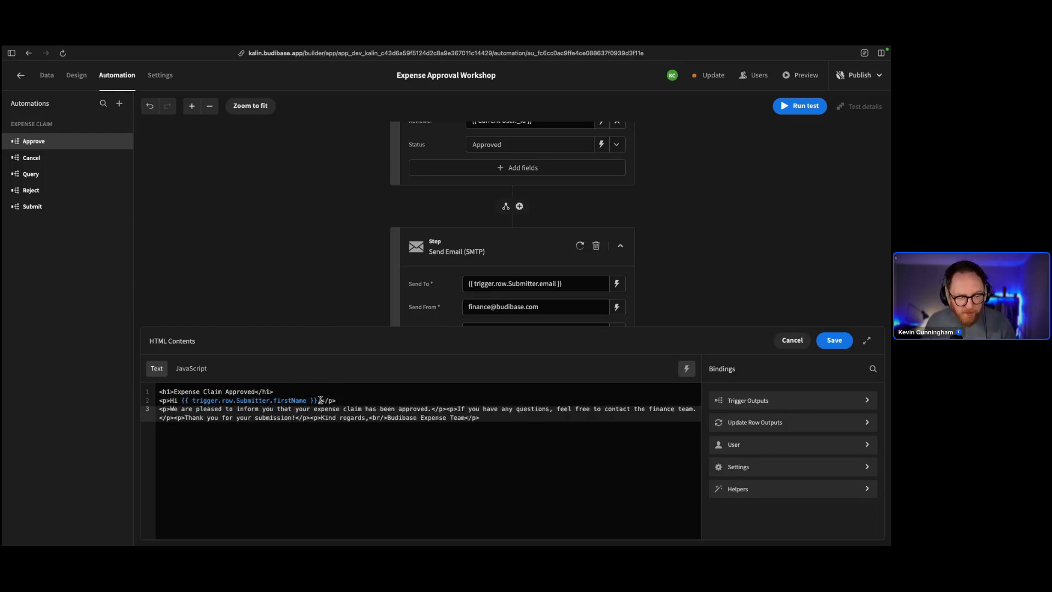
pyautogui.click(447, 408)
pyautogui.press('Return')
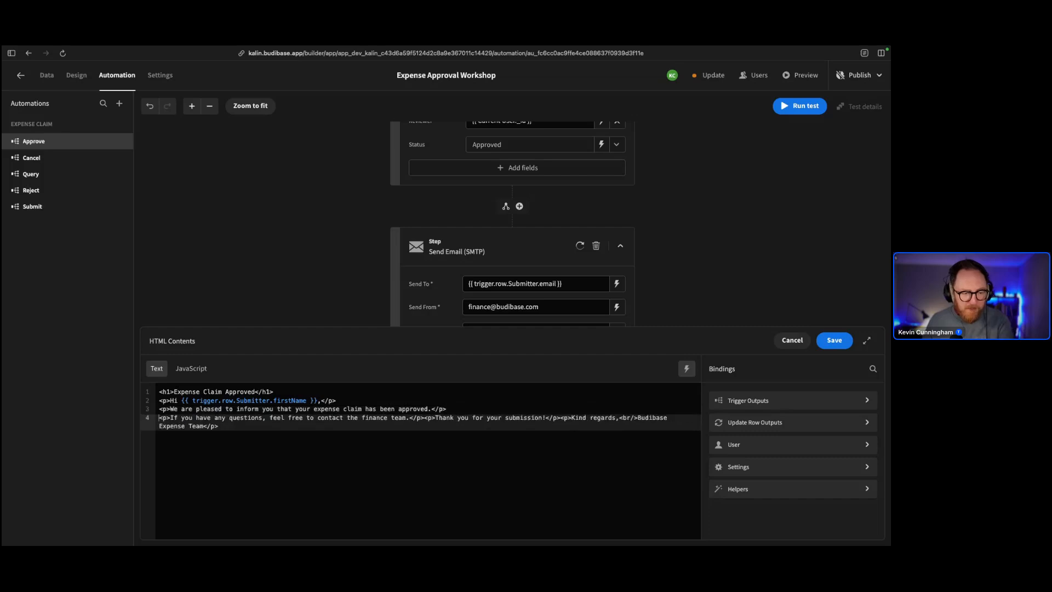
pyautogui.click(423, 420)
pyautogui.press('Return')
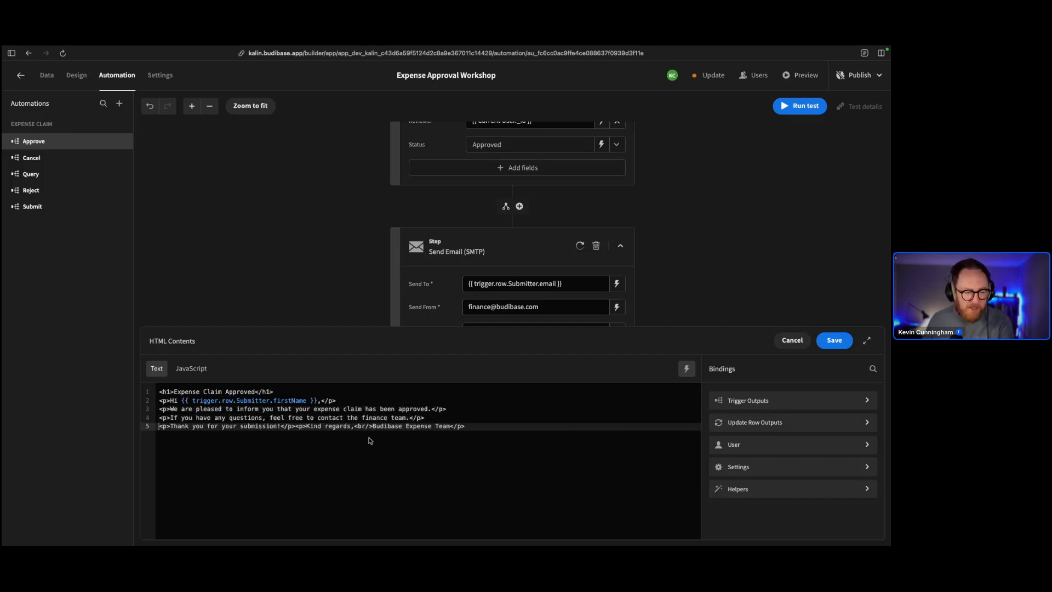
pyautogui.click(296, 426)
pyautogui.press('Return')
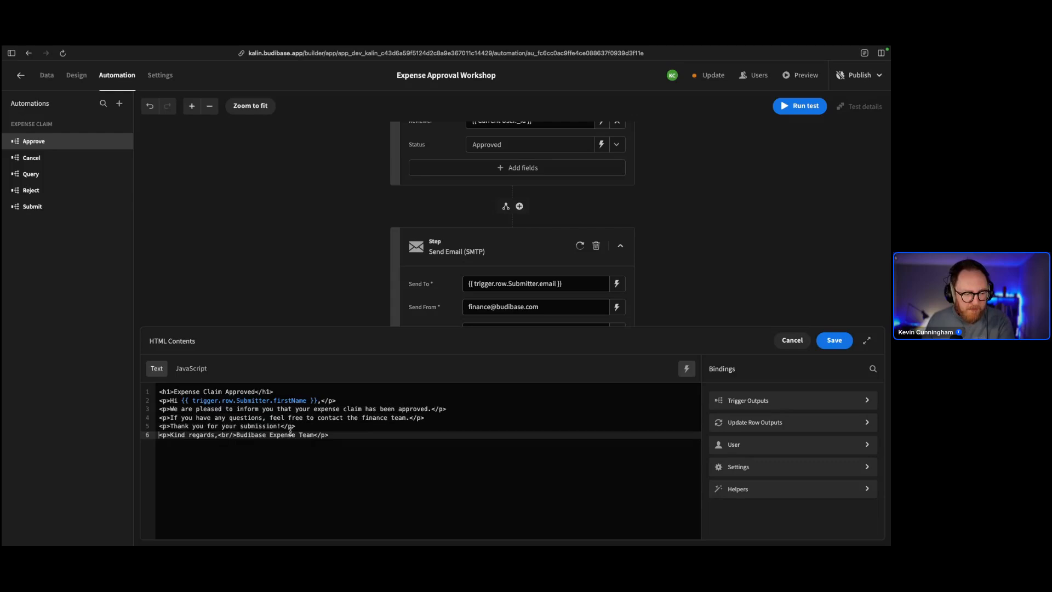
pyautogui.click(239, 436)
pyautogui.press('Return')
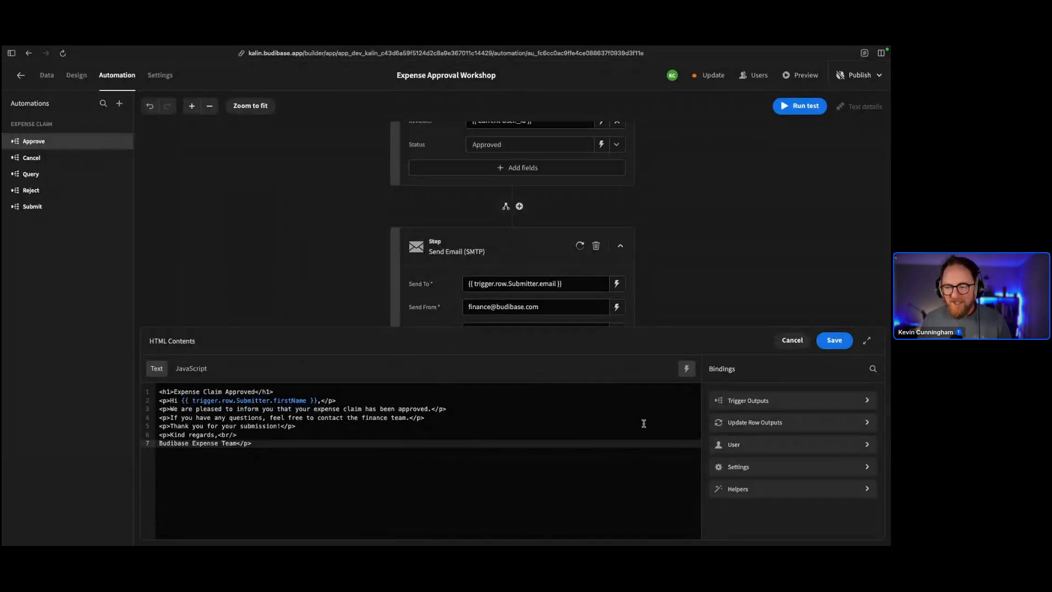
pyautogui.click(847, 341)
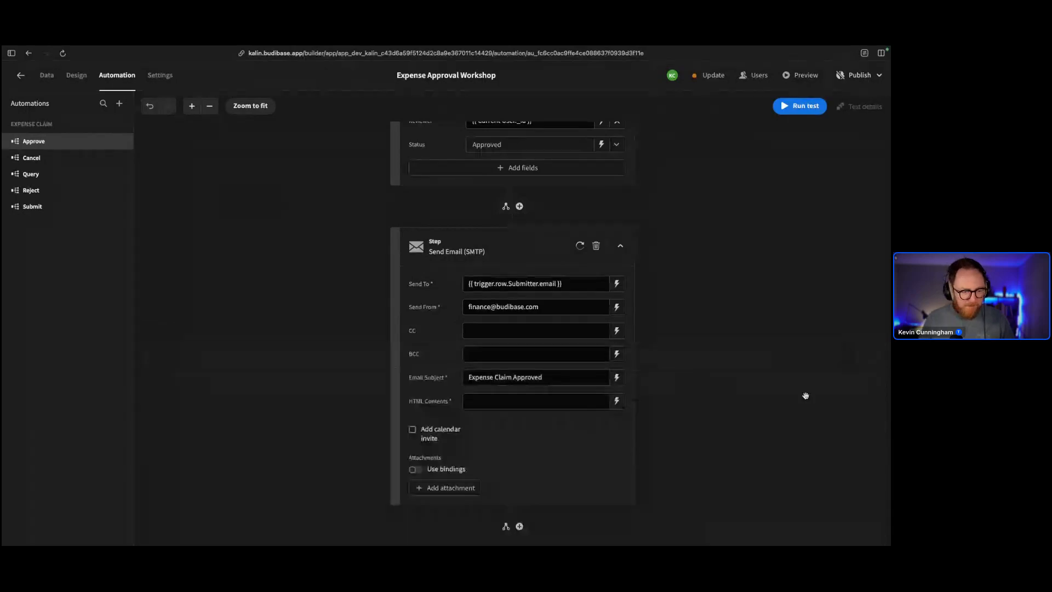
# Test-run the Approve automation on row Id 1, review the email step's error, then go to Data
pyautogui.click(796, 107)
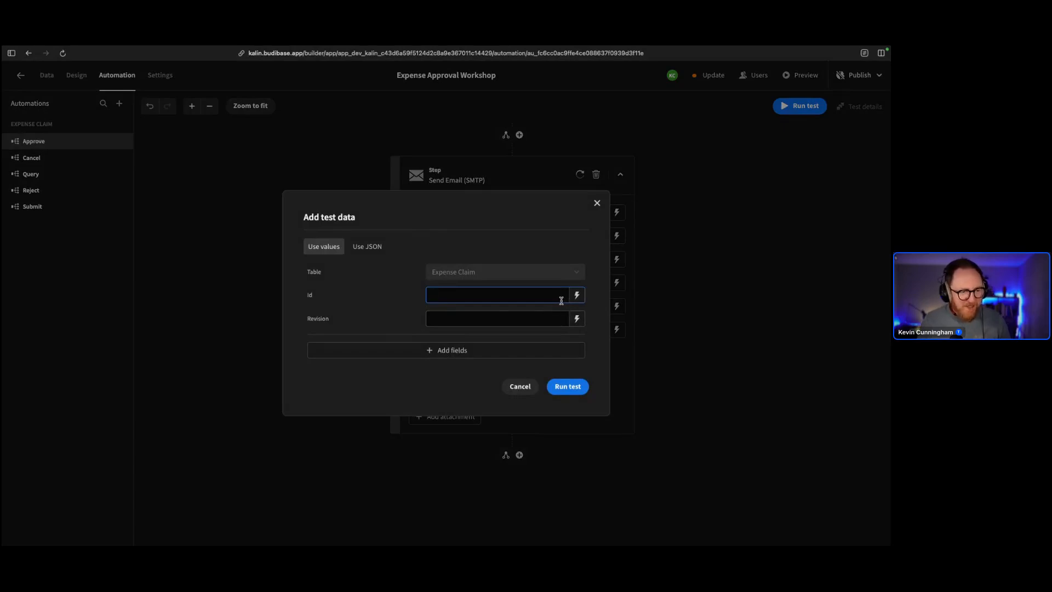
pyautogui.write('1')
pyautogui.click(572, 385)
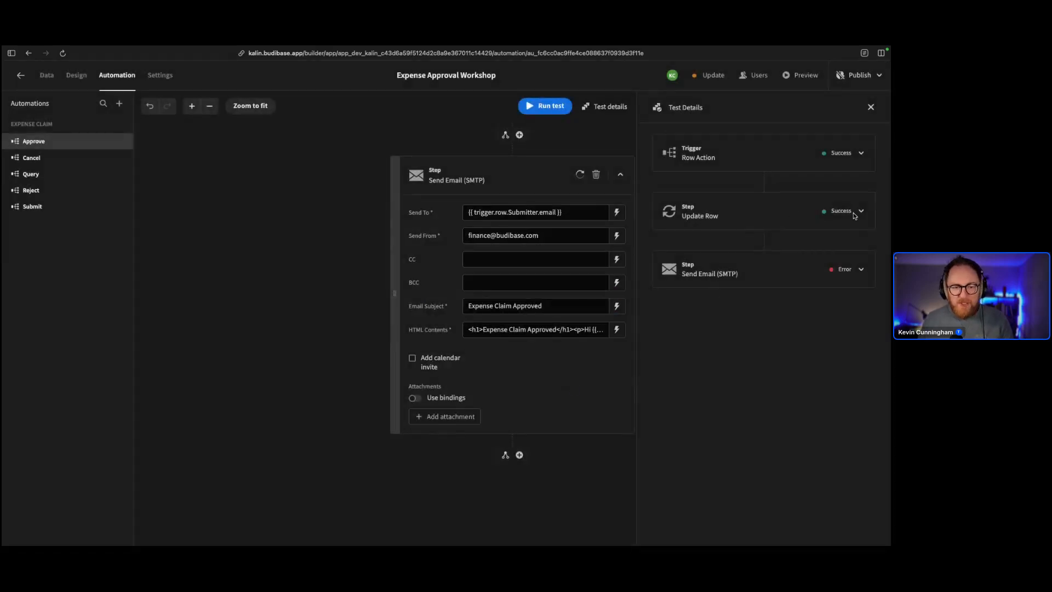
pyautogui.click(859, 271)
pyautogui.click(858, 272)
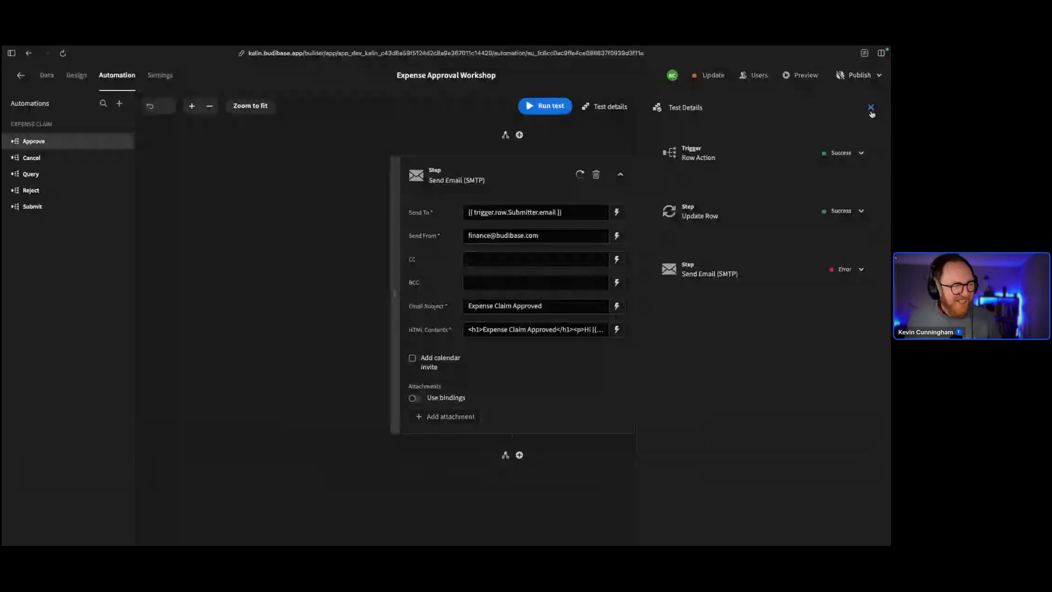
pyautogui.click(47, 76)
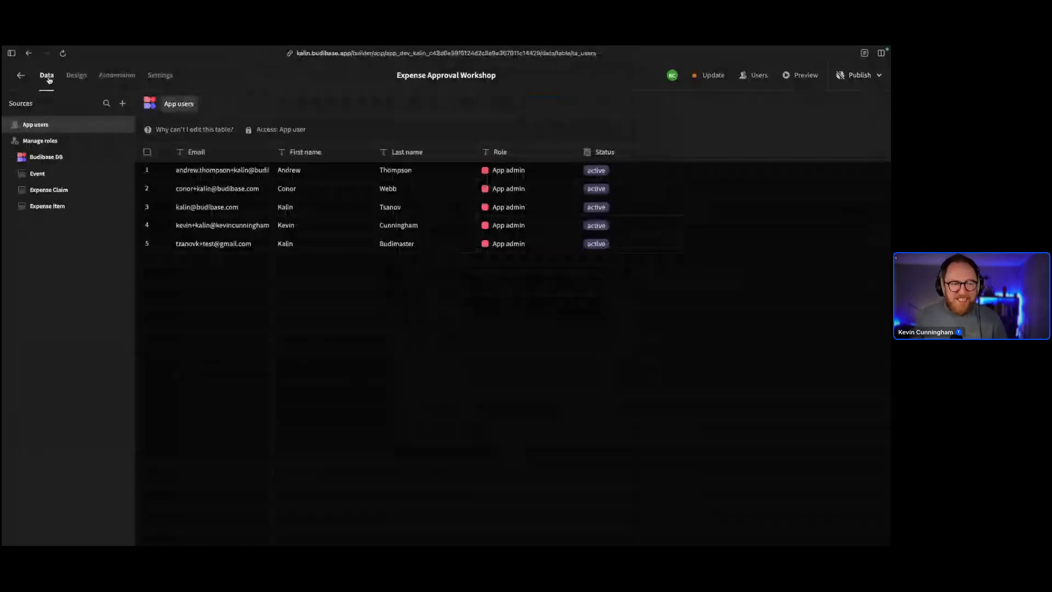
# Approve the Hackathon claim in row 5 of Expense Claim and verify its Status reads Approved
pyautogui.click(47, 190)
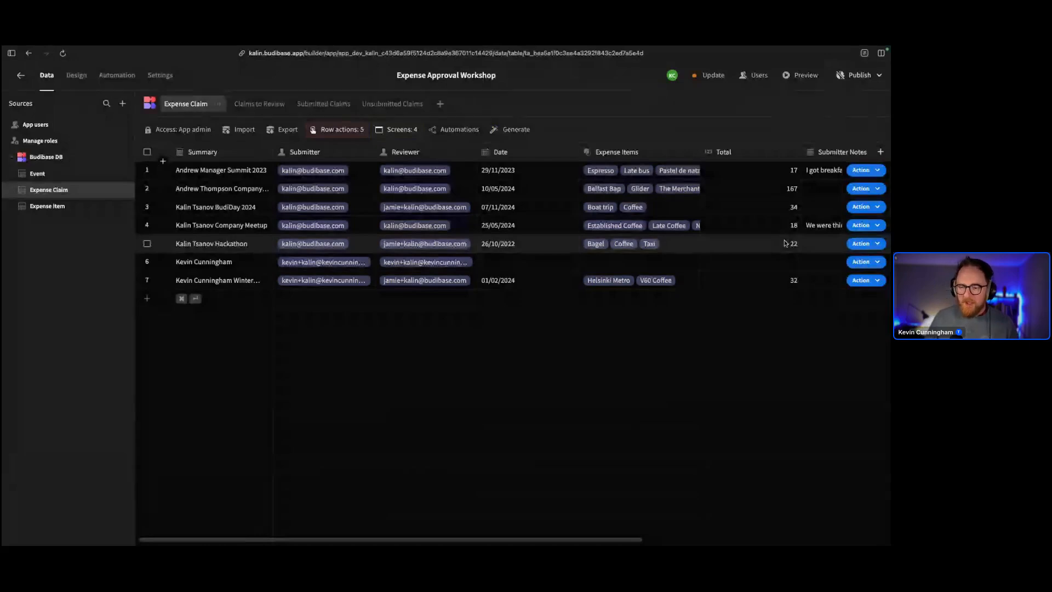
pyautogui.click(852, 245)
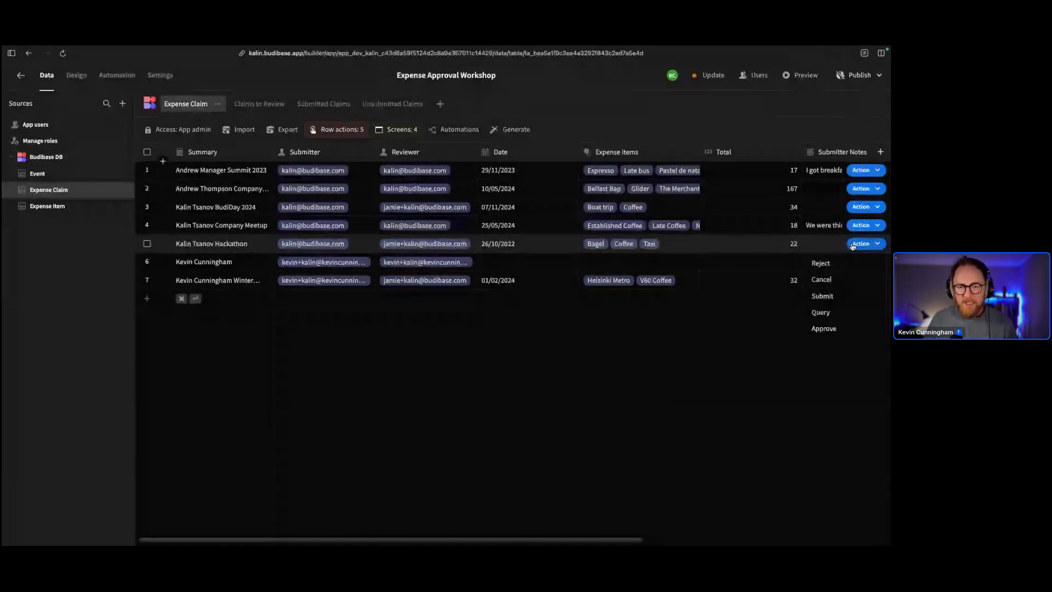
pyautogui.click(825, 329)
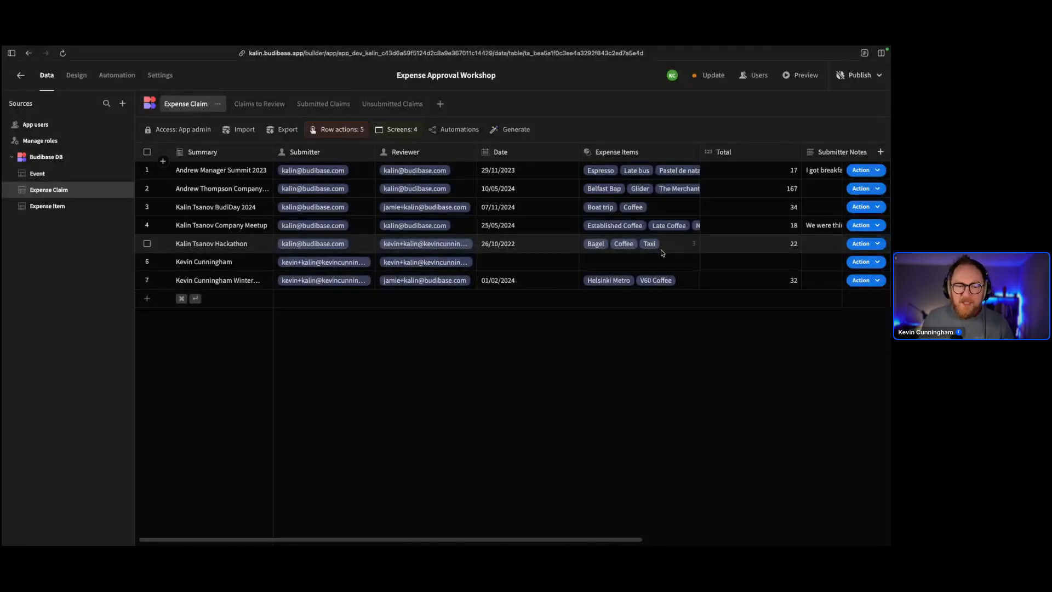
pyautogui.hscroll(5, 661, 248)
pyautogui.hscroll(2, 661, 248)
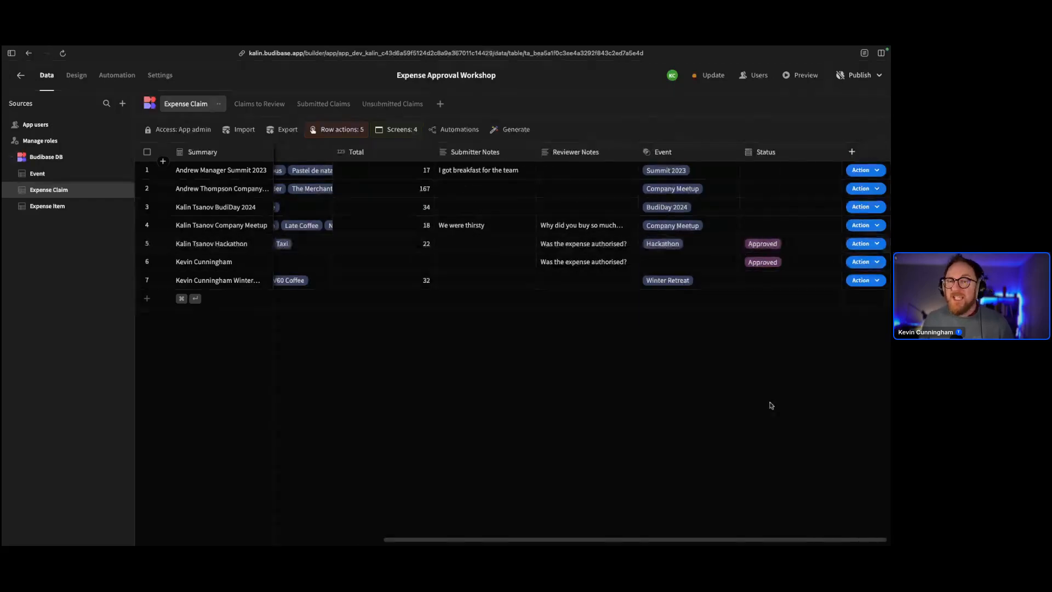
pyautogui.hscroll(-1, 695, 384)
pyautogui.hscroll(-3, 695, 383)
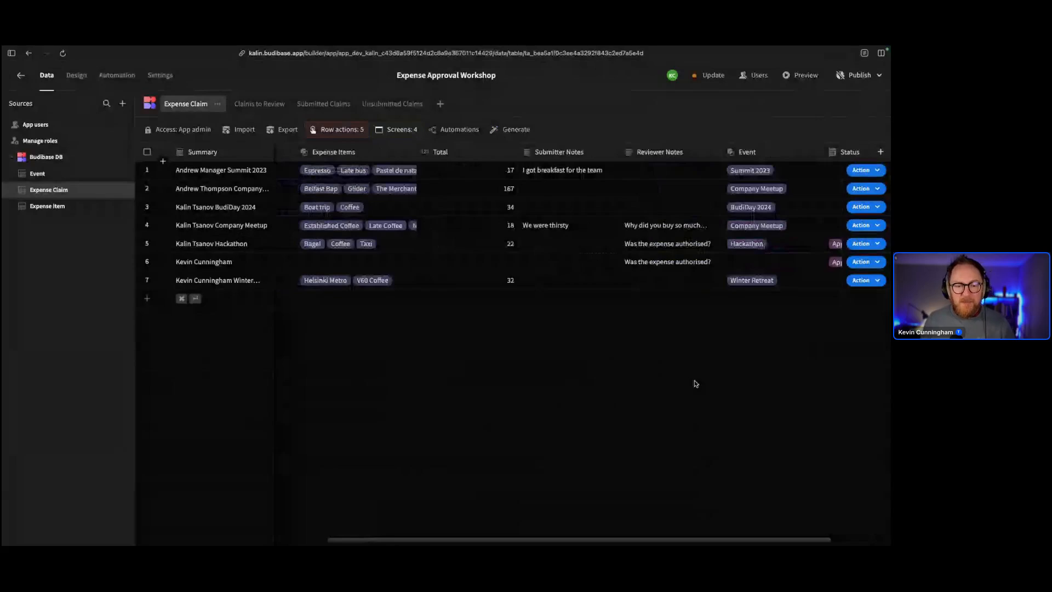
pyautogui.hscroll(-13, 693, 383)
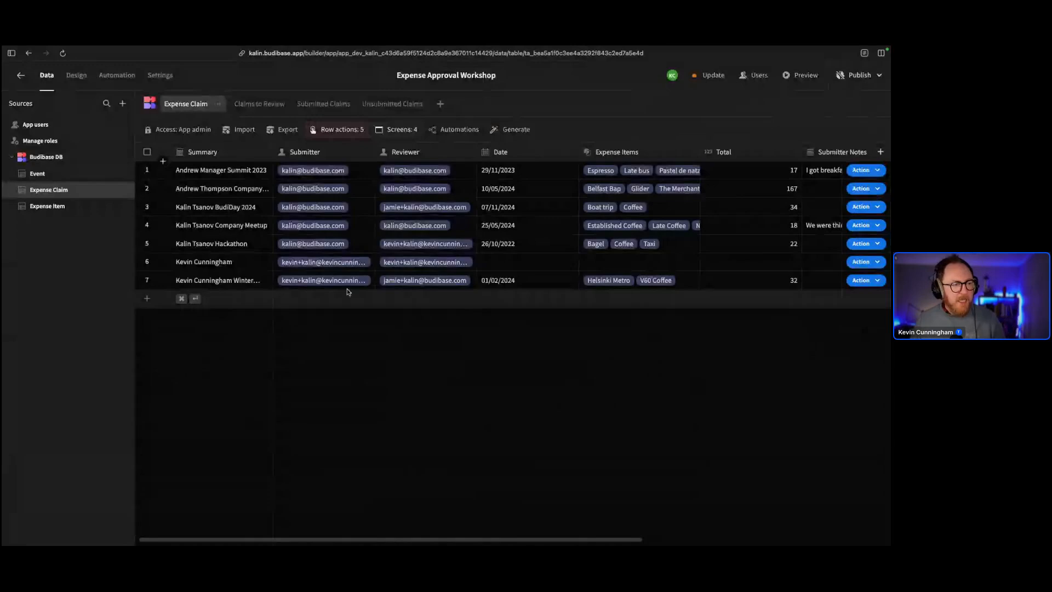
# Enable the Cancel row action on the Unsubmitted Claims view
pyautogui.click(375, 106)
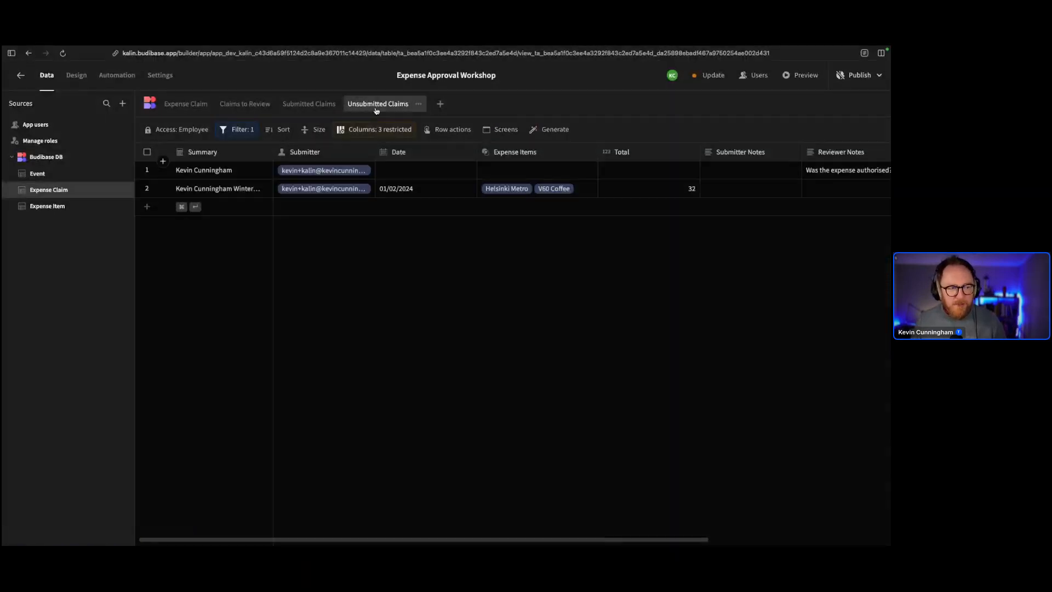
pyautogui.click(436, 129)
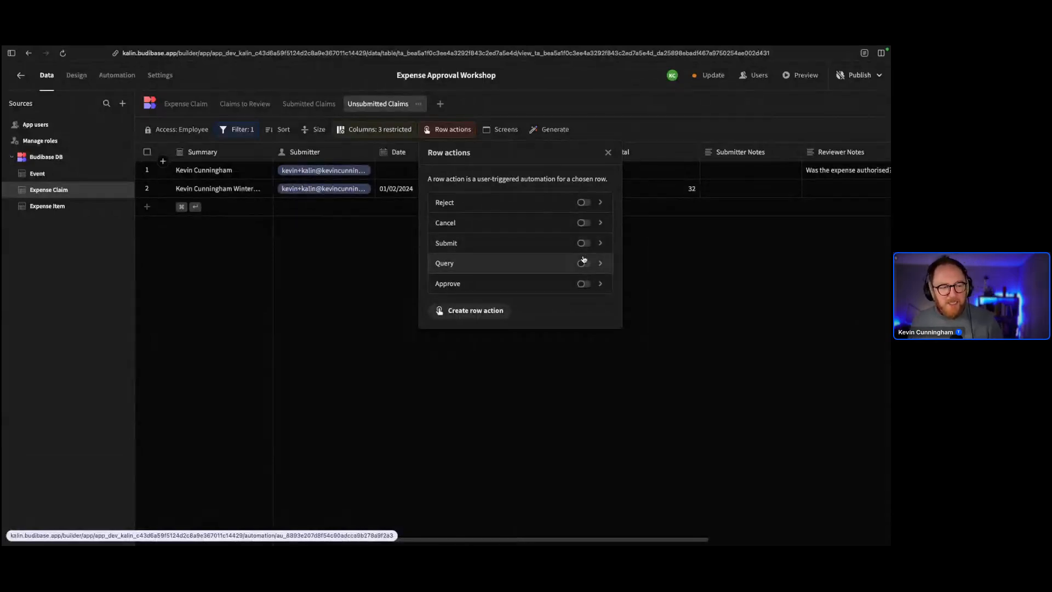
pyautogui.click(584, 223)
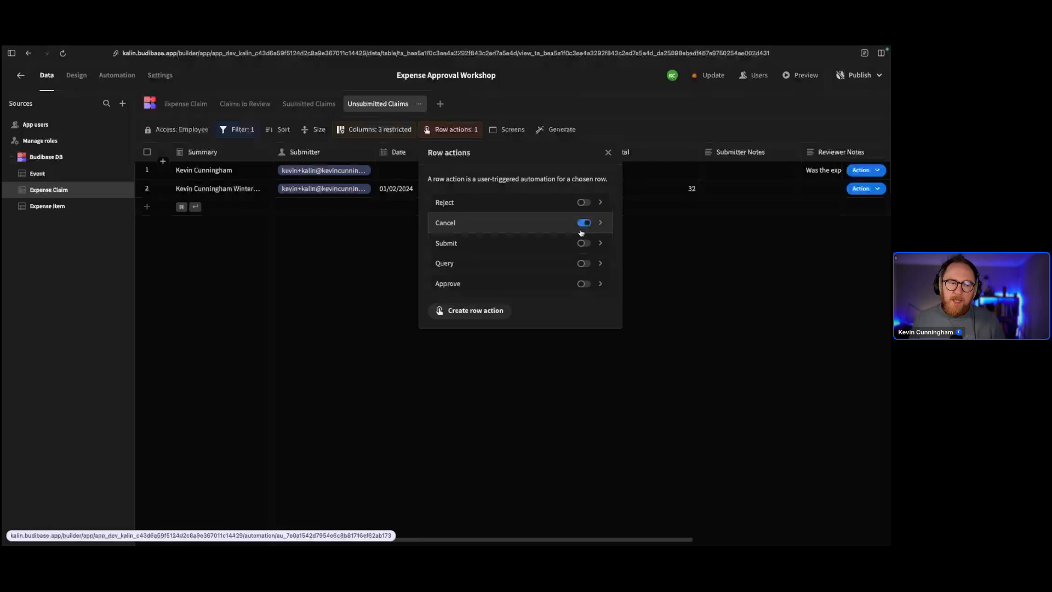
pyautogui.click(608, 152)
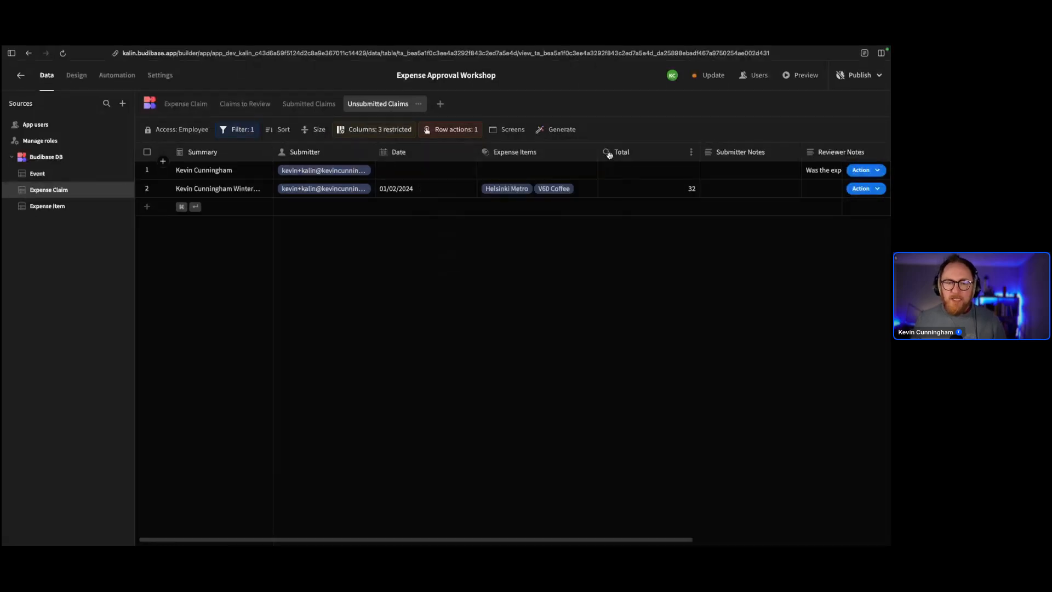
# Confirm row 1's actions include Cancel, then visit Expense Claim and return to Unsubmitted Claims
pyautogui.click(863, 171)
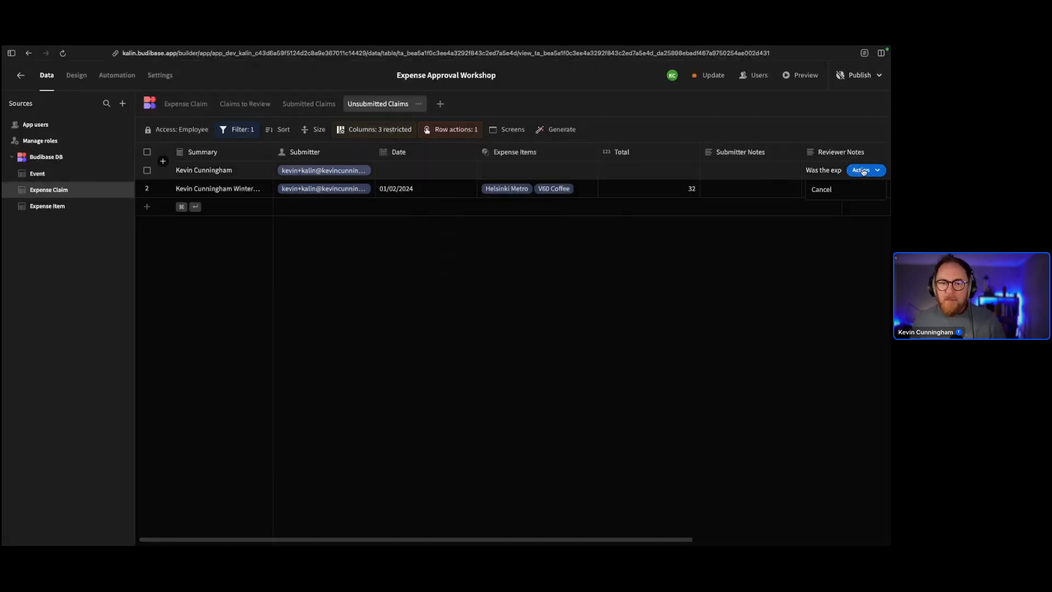
pyautogui.click(864, 172)
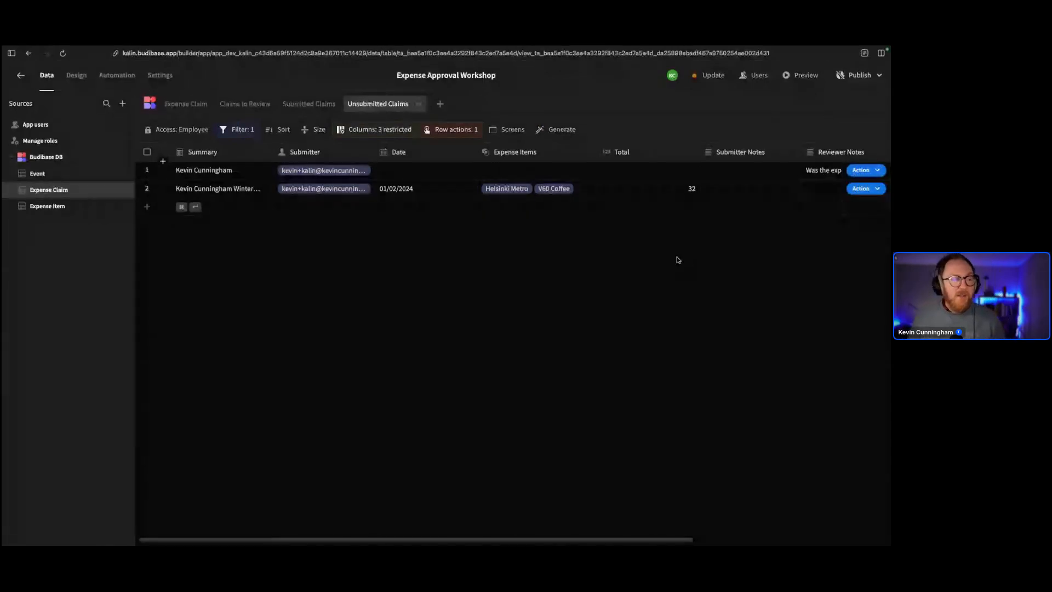
pyautogui.click(185, 110)
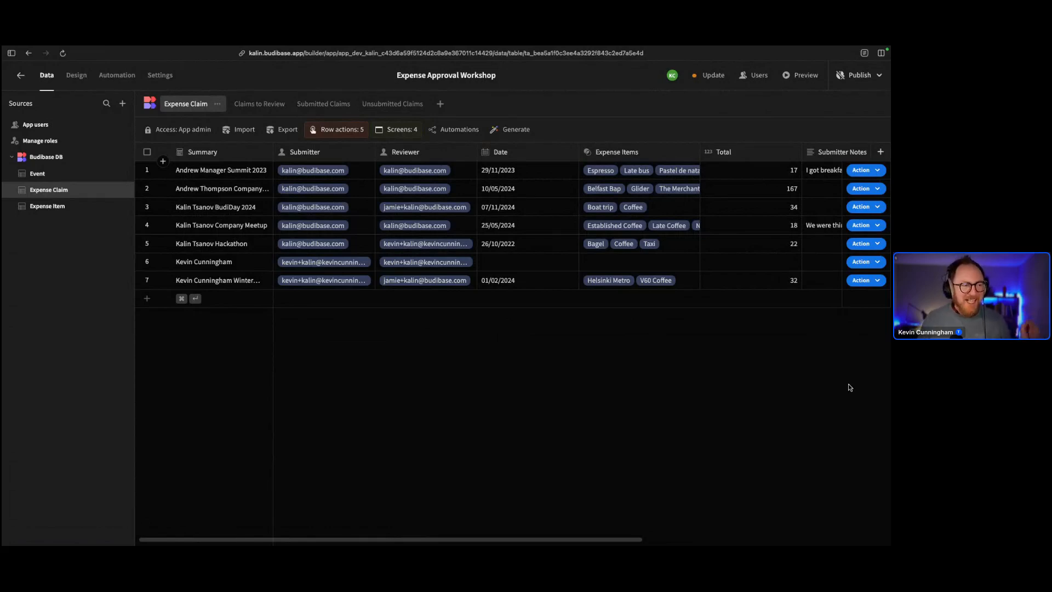
pyautogui.click(366, 108)
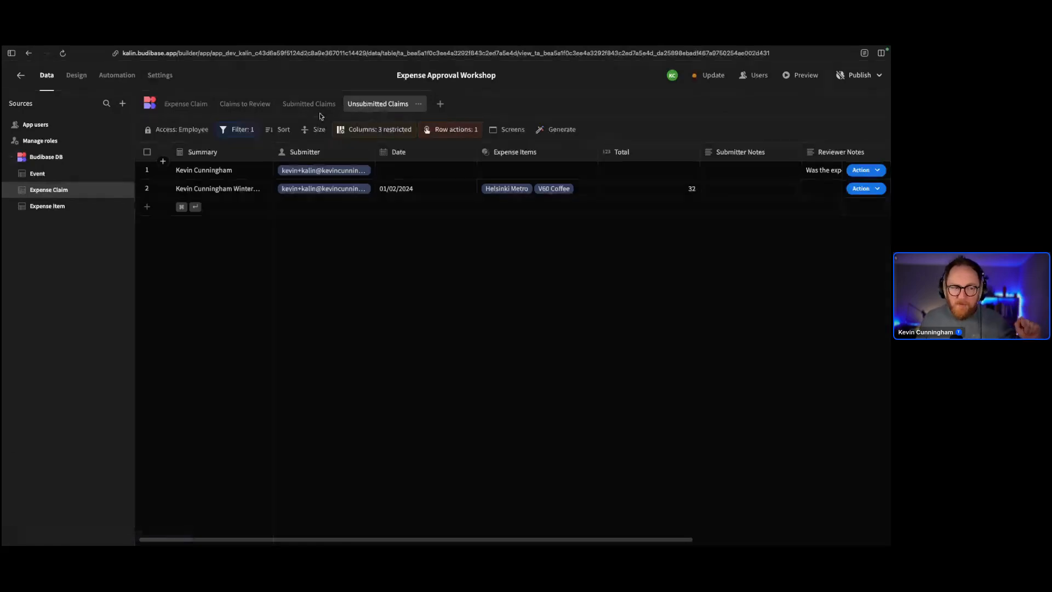
pyautogui.click(181, 129)
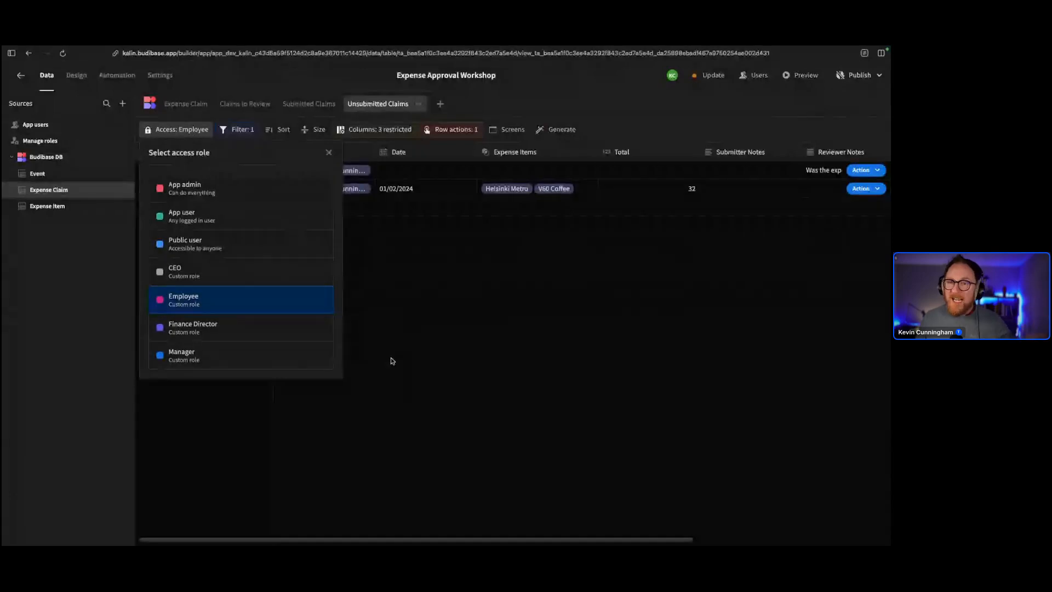
pyautogui.click(510, 320)
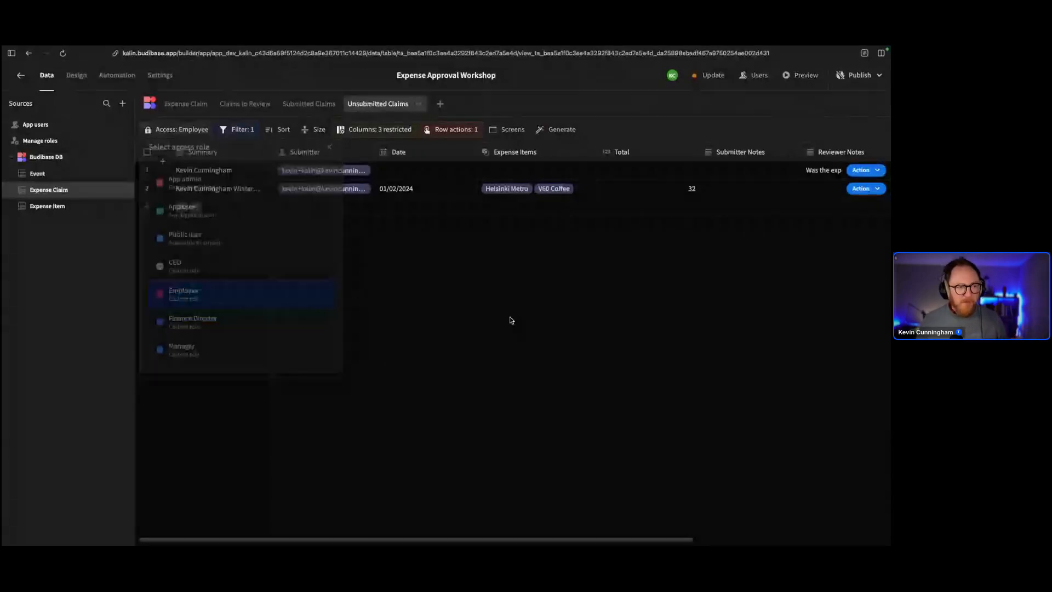
pyautogui.click(368, 132)
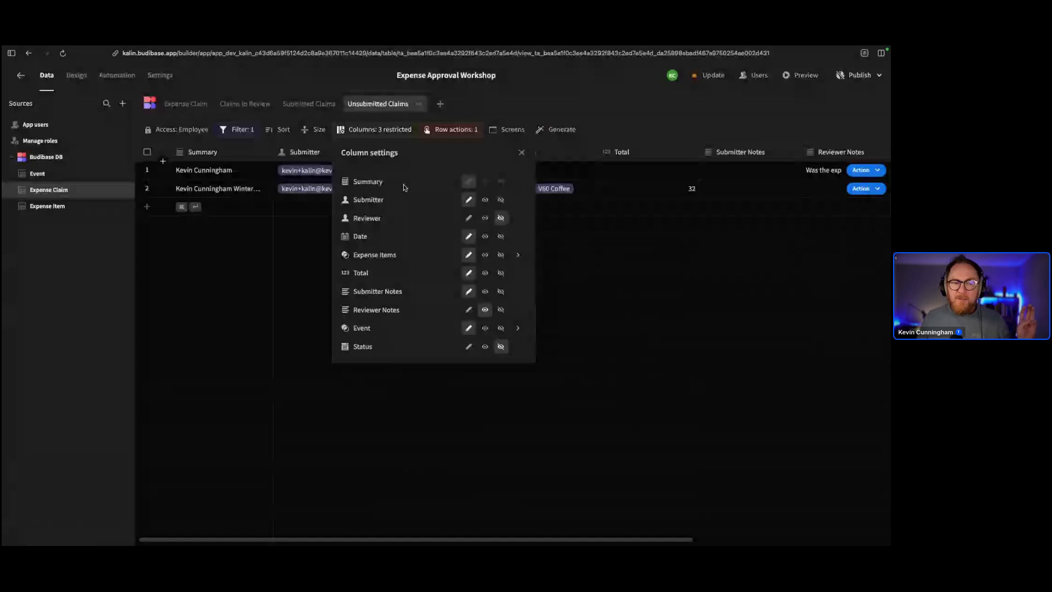
pyautogui.click(519, 256)
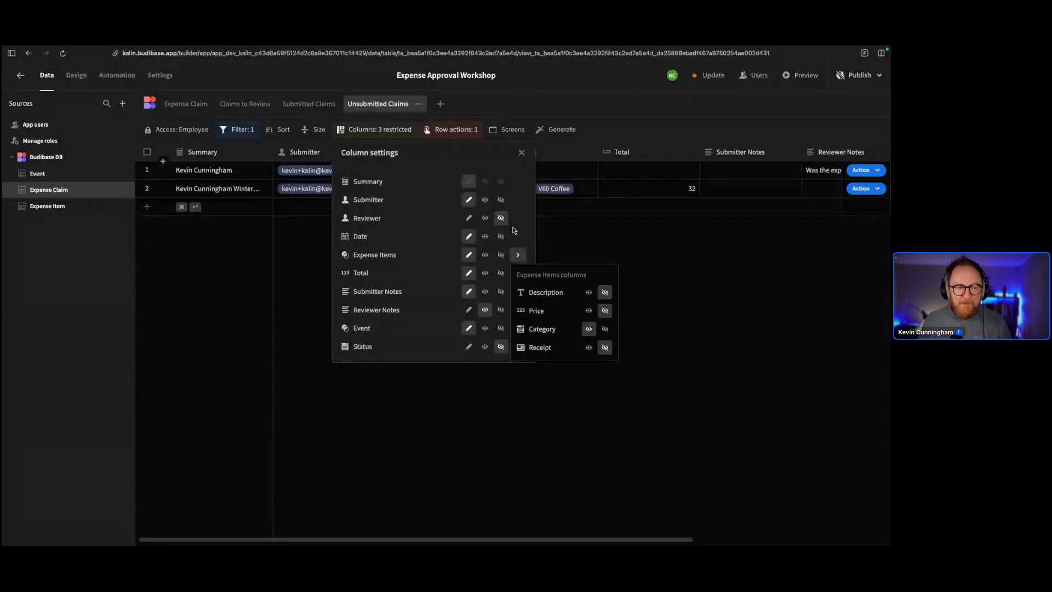
pyautogui.click(554, 239)
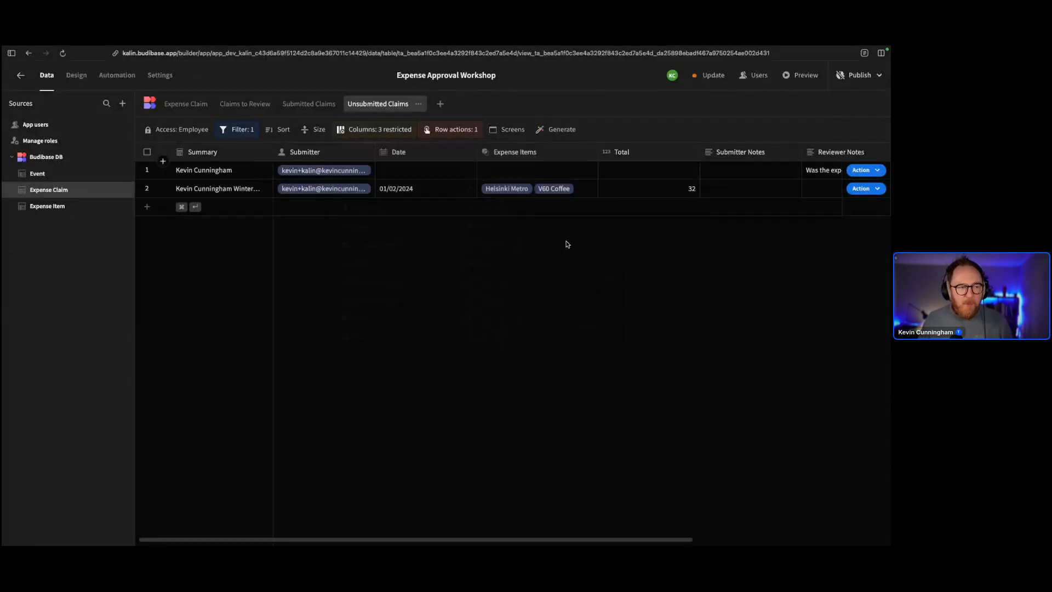
pyautogui.click(445, 134)
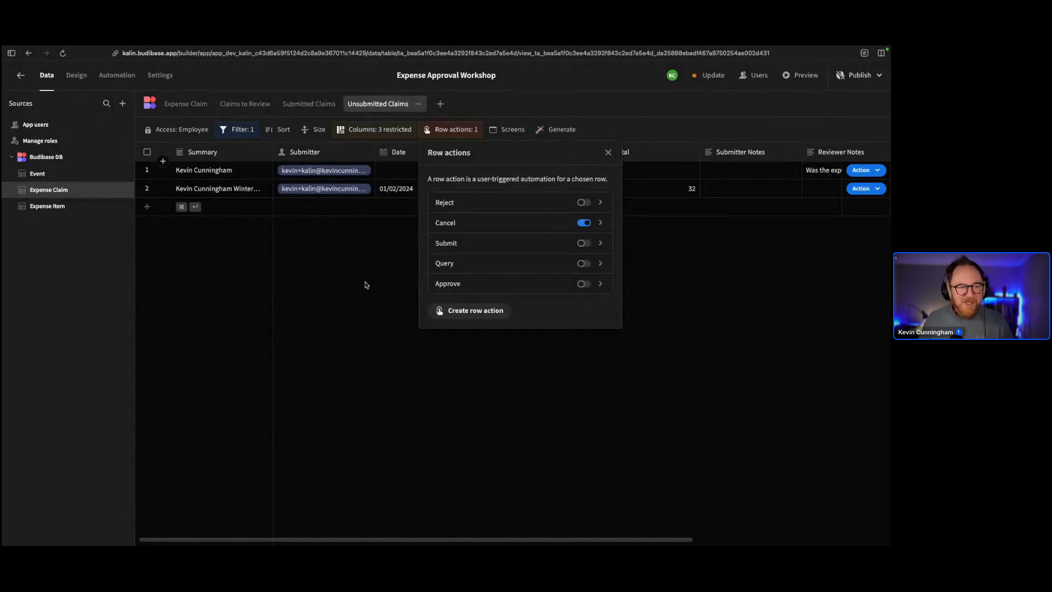
pyautogui.click(366, 285)
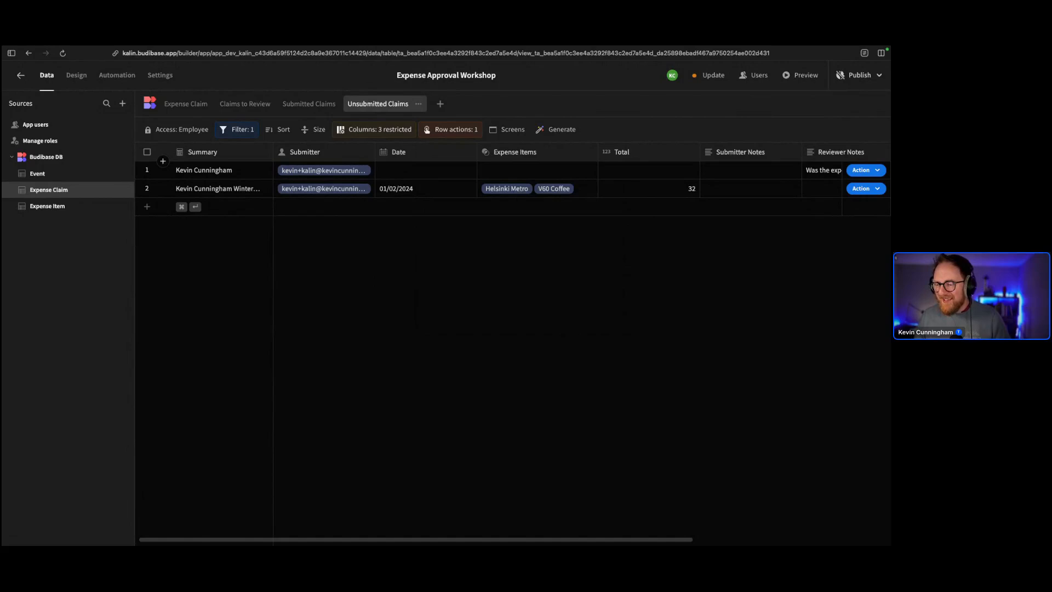
# Create a new calculation view named 'Sum of Expenses'
pyautogui.click(441, 105)
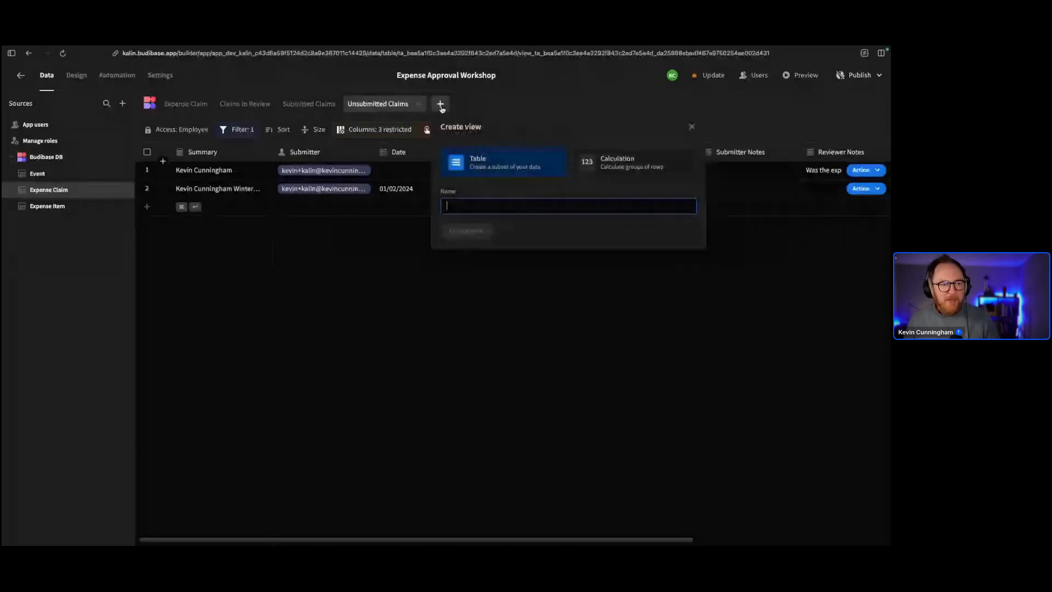
pyautogui.click(633, 176)
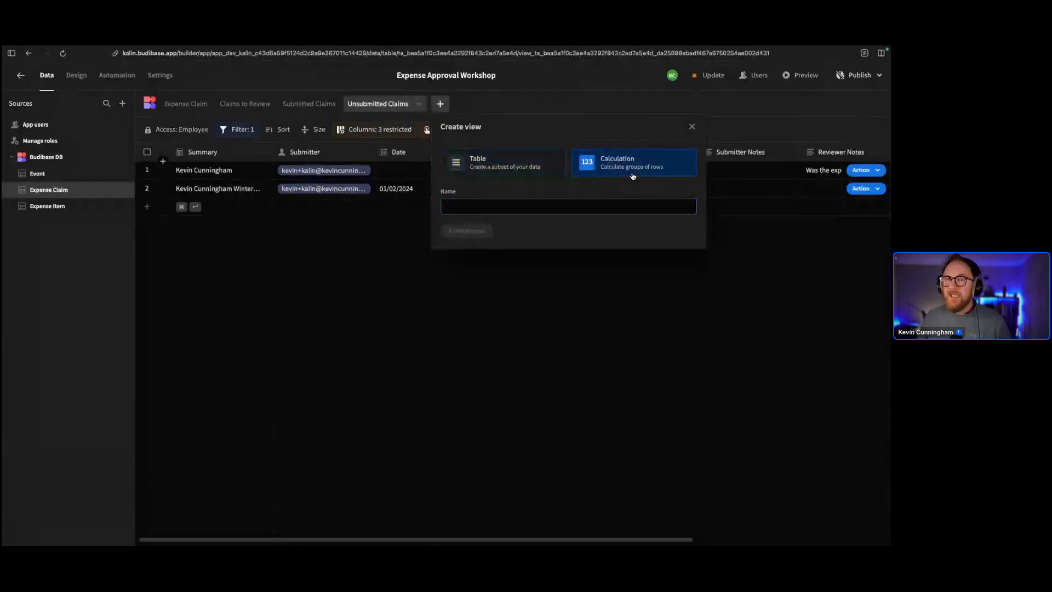
pyautogui.click(634, 202)
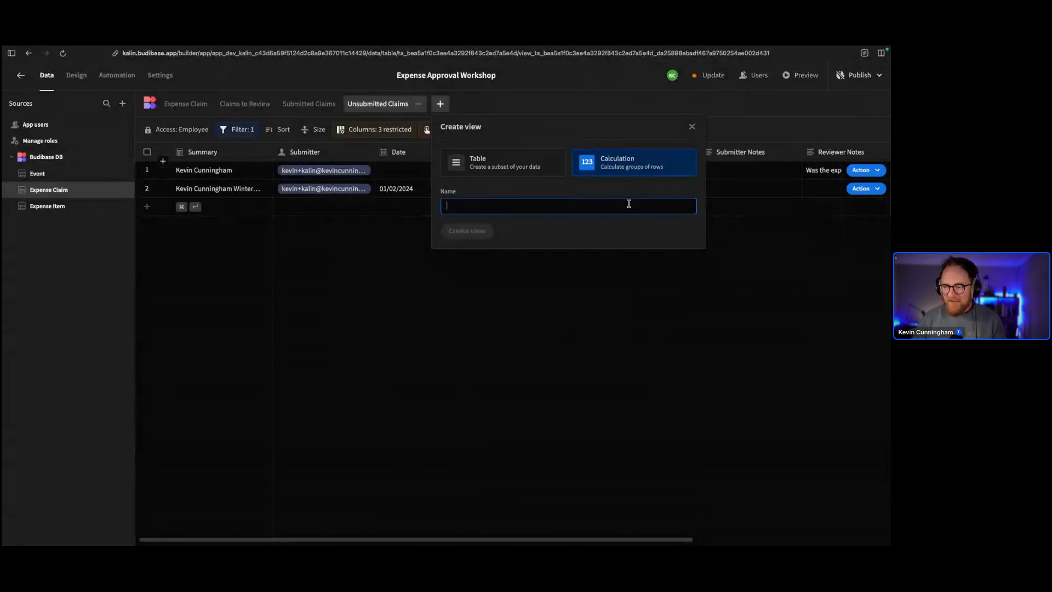
pyautogui.write('Sum of Expenses')
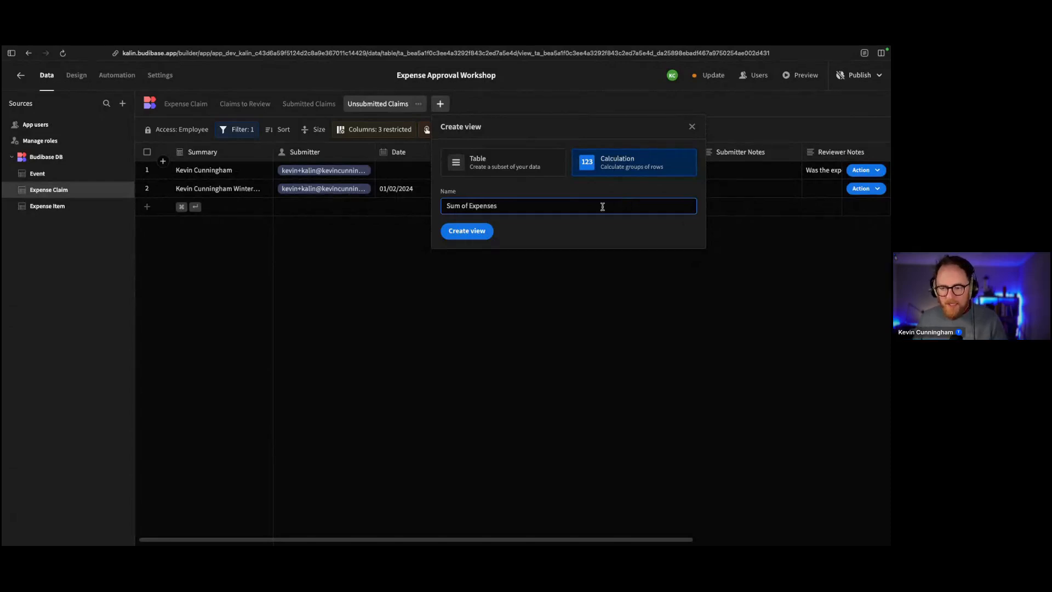
pyautogui.click(469, 230)
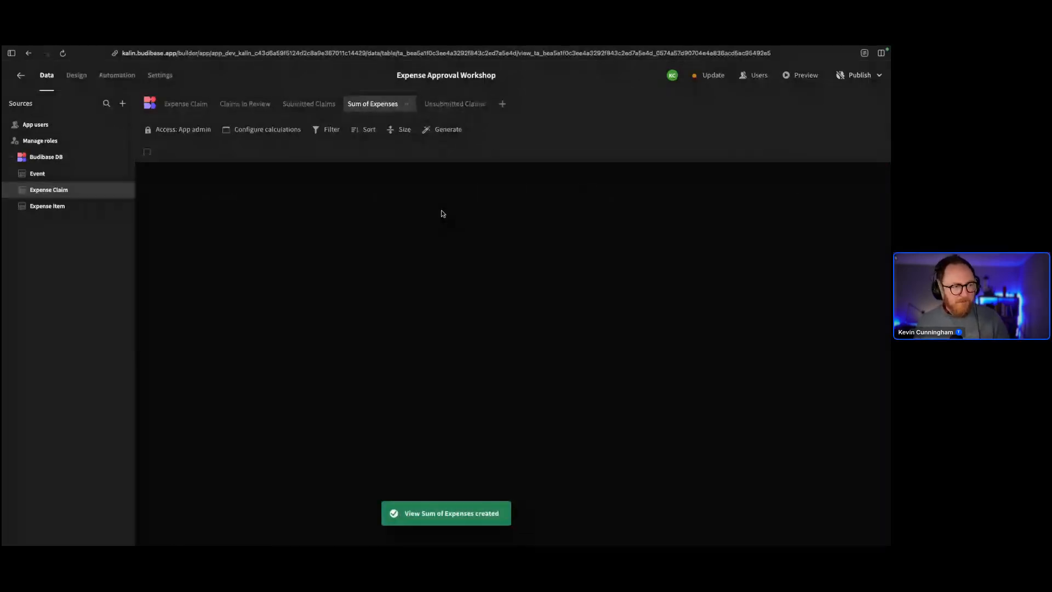
# Configure the view to calculate Average of Total, grouped by Date
pyautogui.click(247, 131)
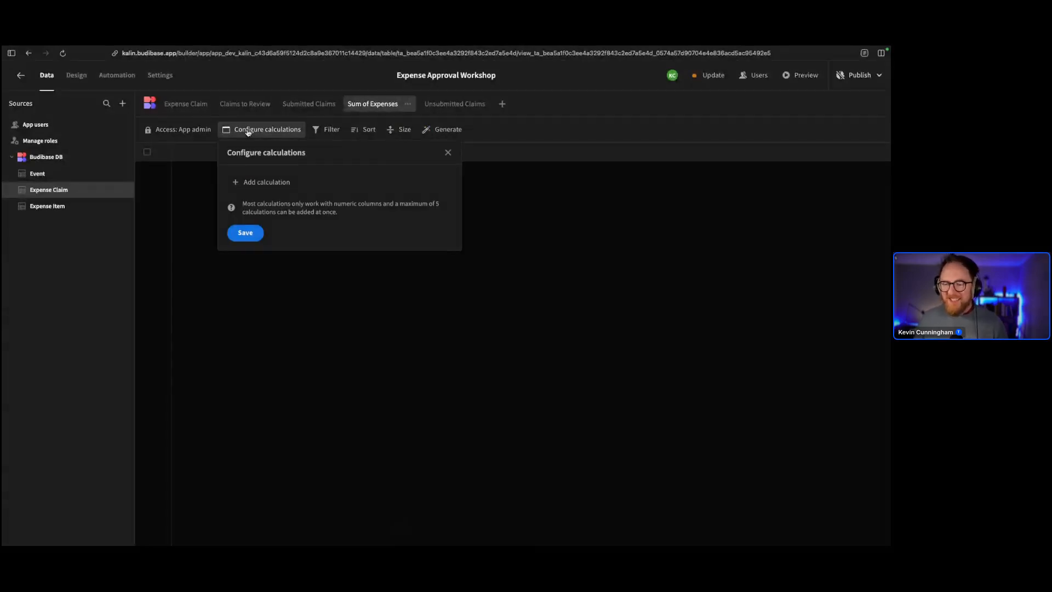
pyautogui.click(269, 181)
pyautogui.click(323, 183)
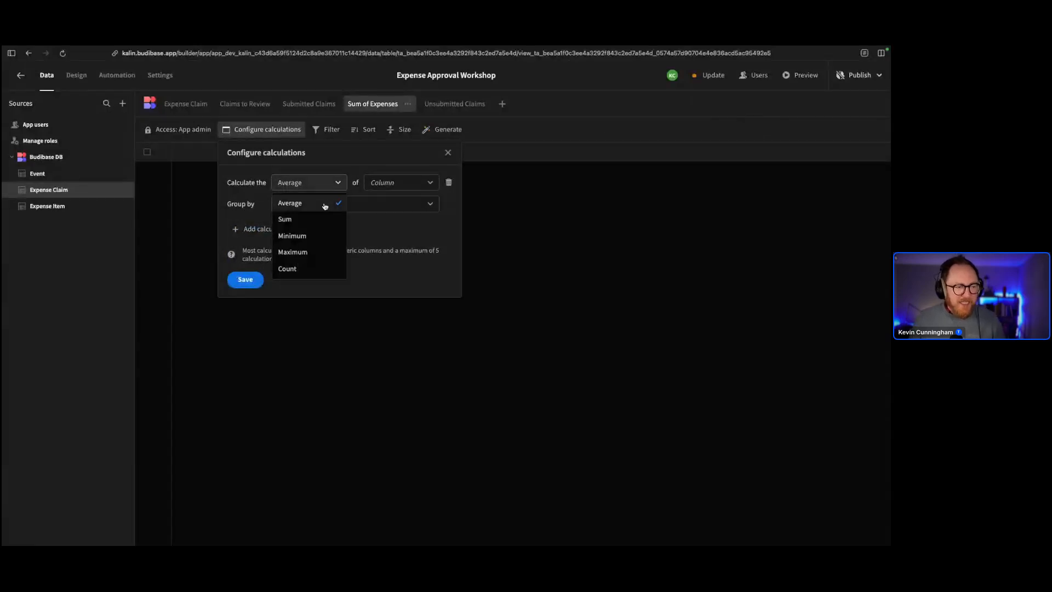
pyautogui.click(302, 206)
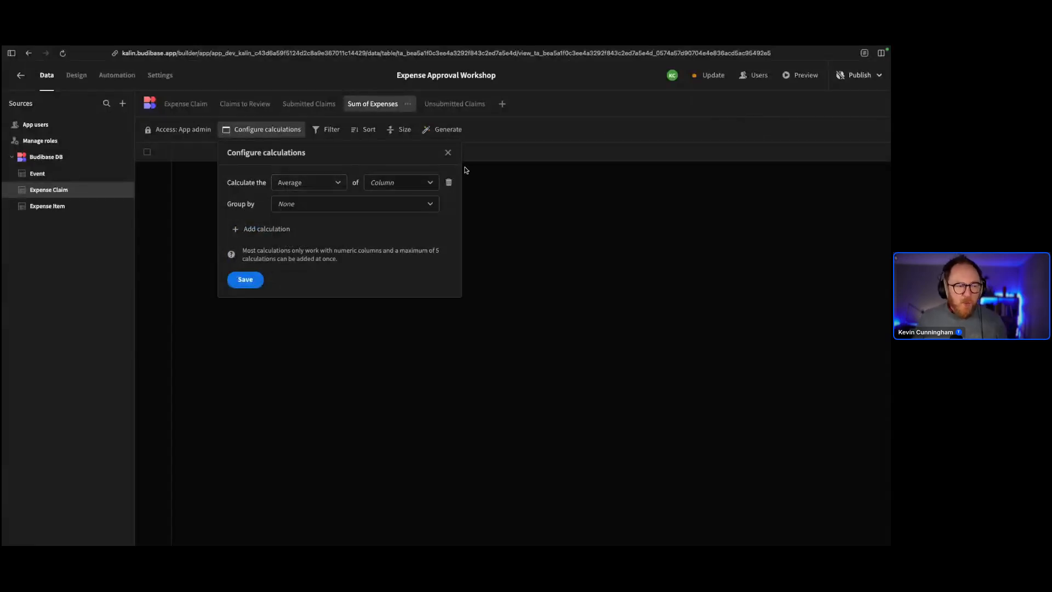
pyautogui.click(430, 182)
pyautogui.click(398, 217)
pyautogui.click(350, 208)
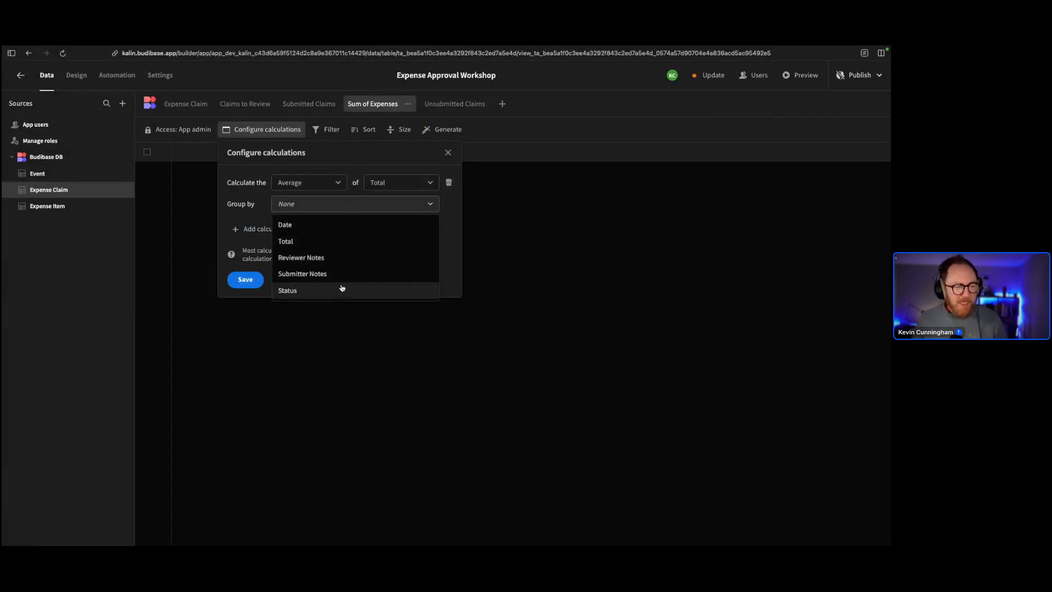
pyautogui.click(342, 288)
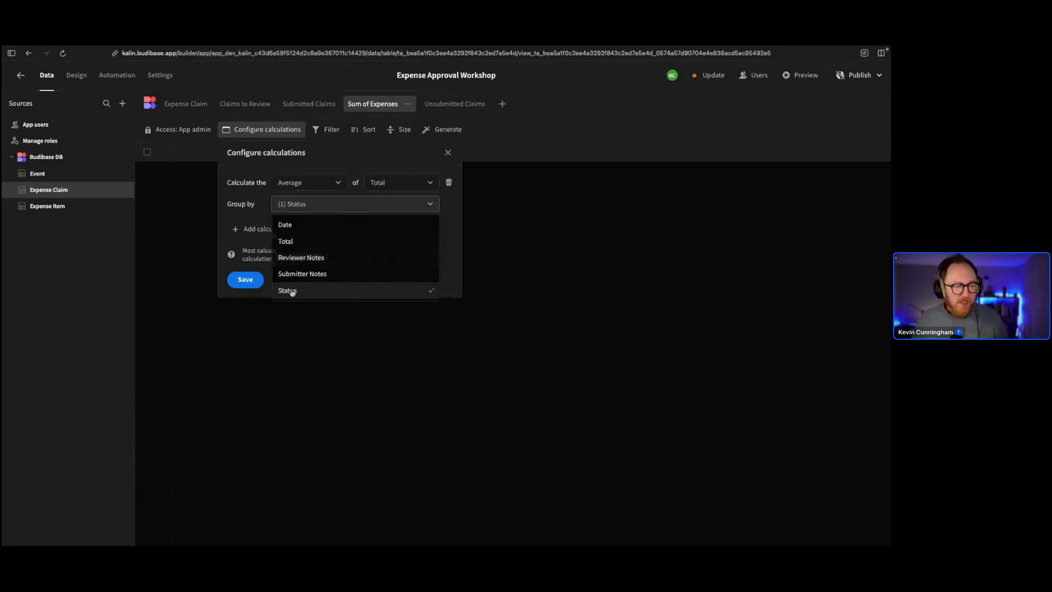
pyautogui.click(323, 228)
pyautogui.click(381, 291)
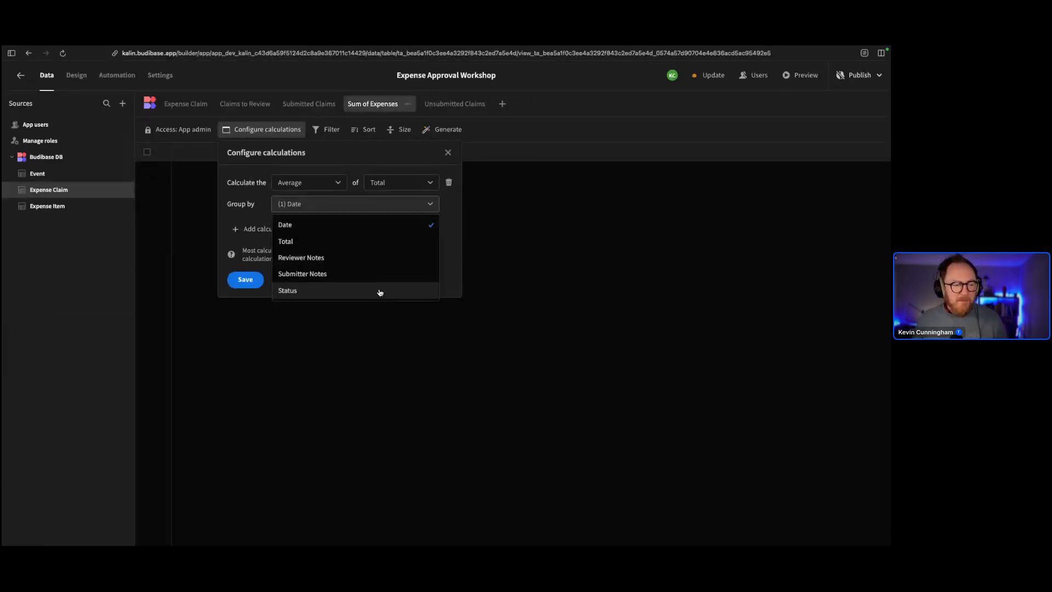
pyautogui.click(239, 204)
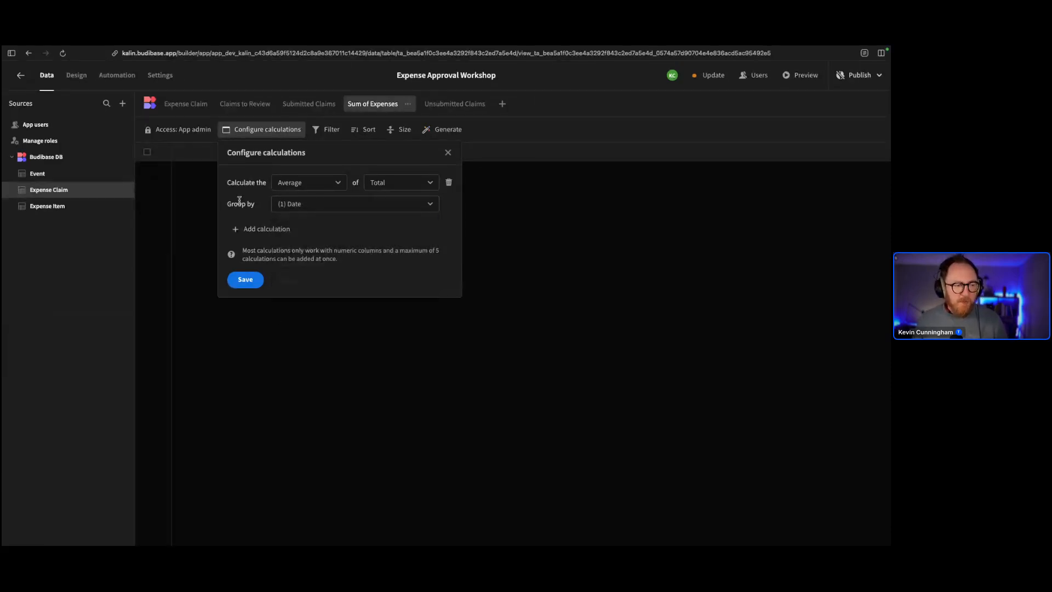
pyautogui.click(245, 280)
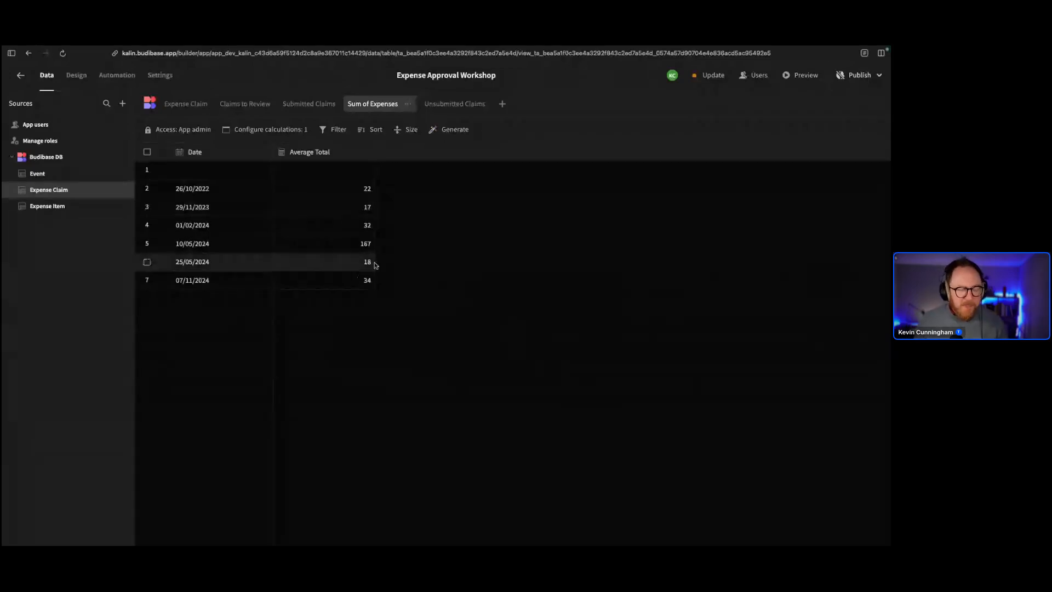
# Add a second calculation, Sum of Total, and save both calculations
pyautogui.click(282, 134)
pyautogui.click(258, 228)
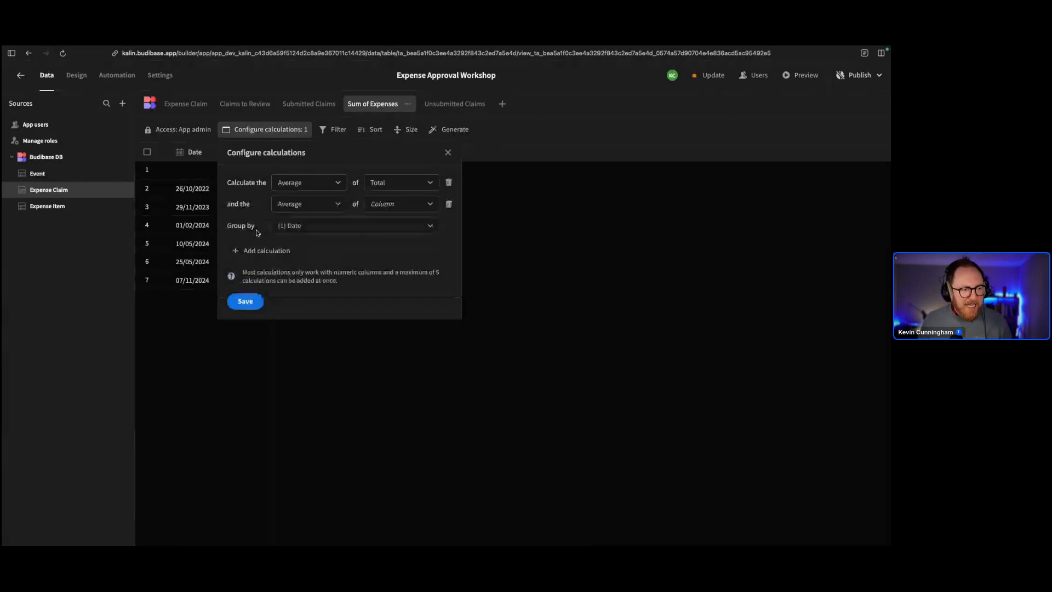
pyautogui.click(305, 212)
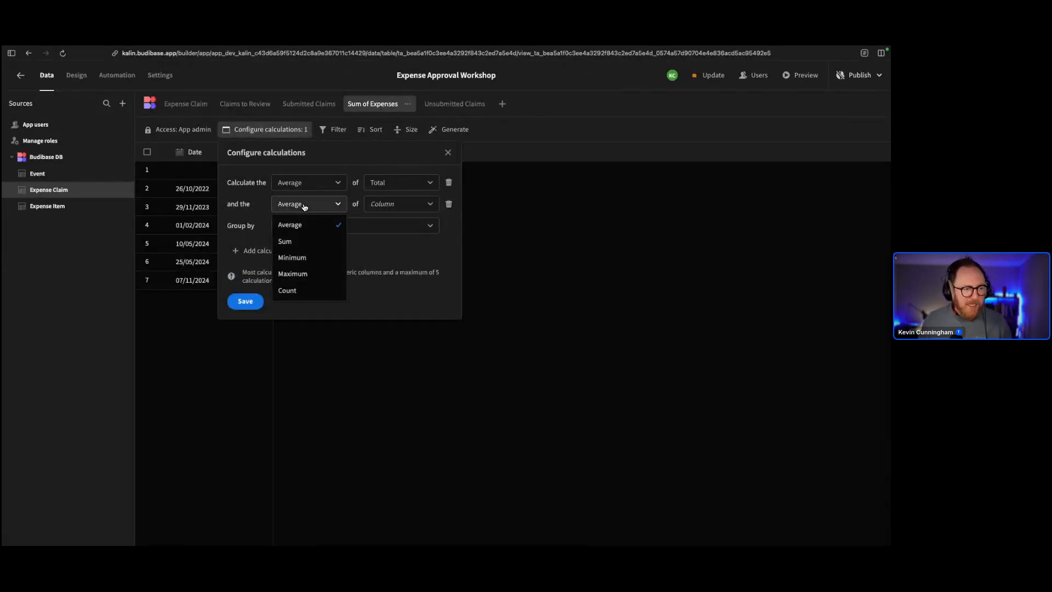
pyautogui.click(296, 236)
pyautogui.click(245, 301)
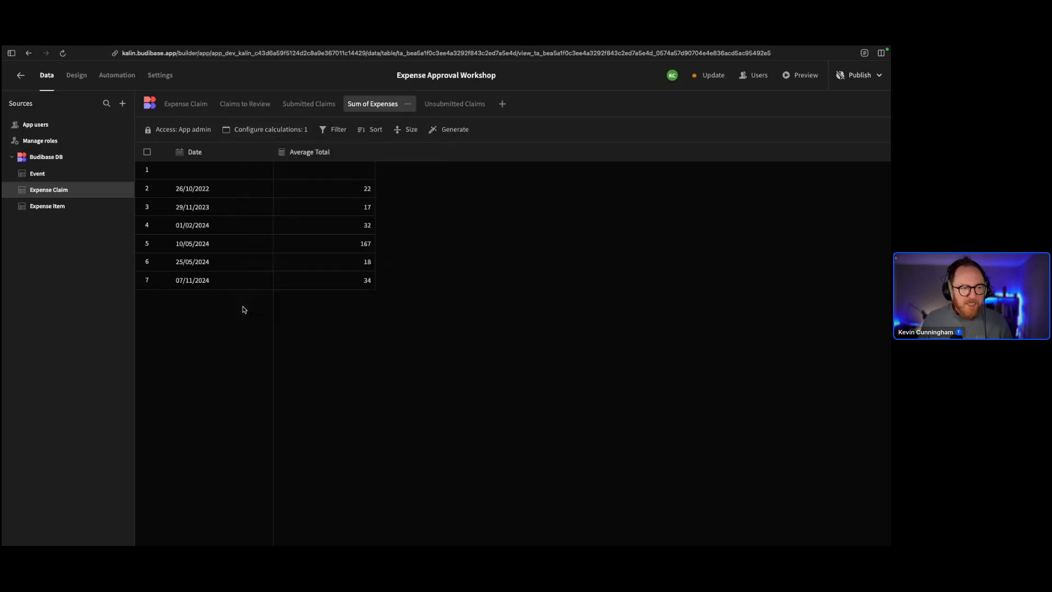
pyautogui.click(274, 129)
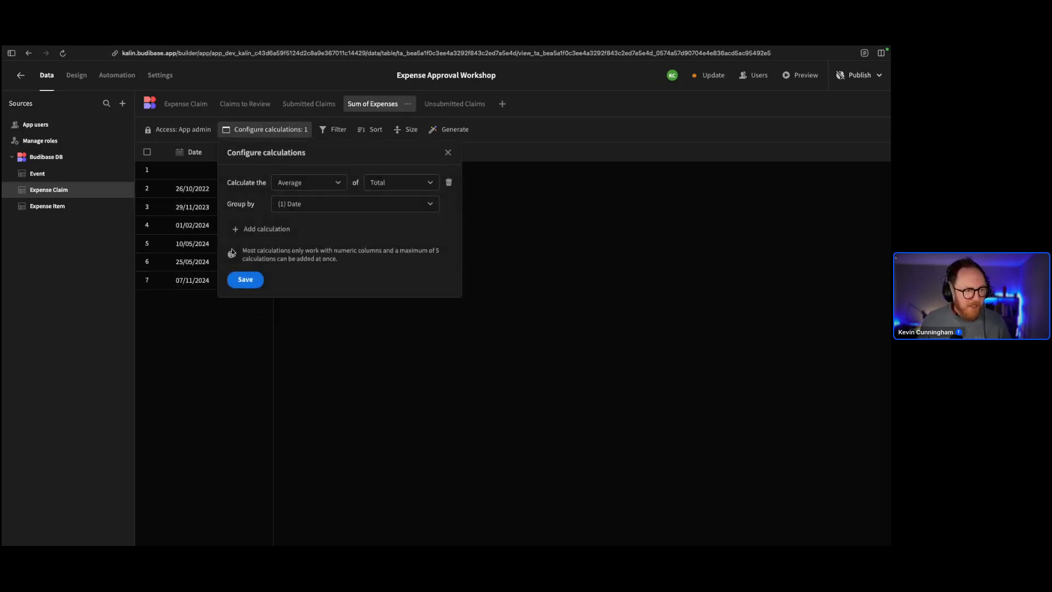
pyautogui.click(264, 228)
pyautogui.click(308, 204)
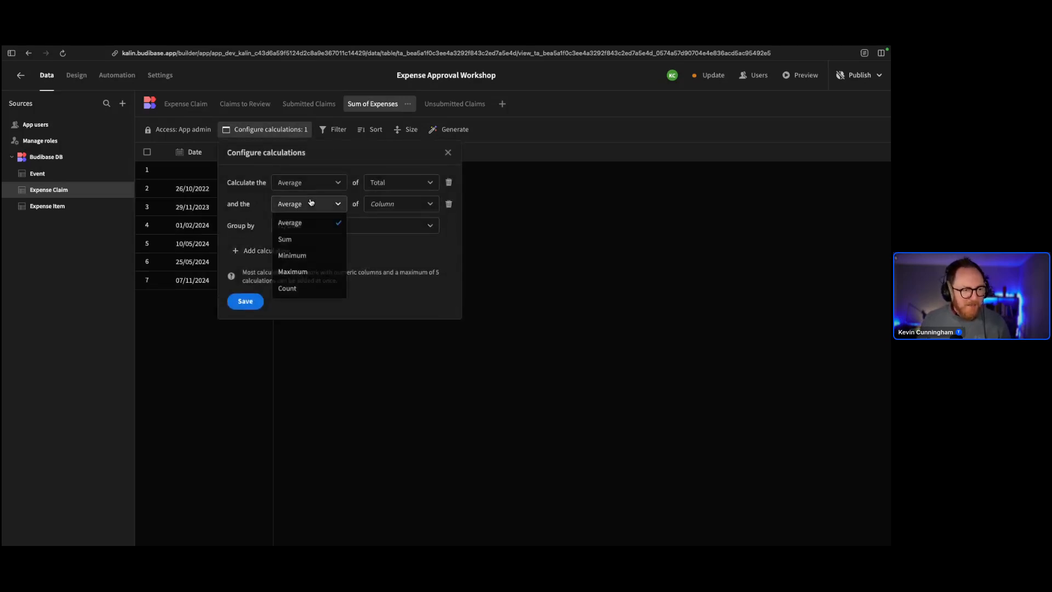
pyautogui.click(310, 239)
pyautogui.click(372, 209)
pyautogui.click(390, 239)
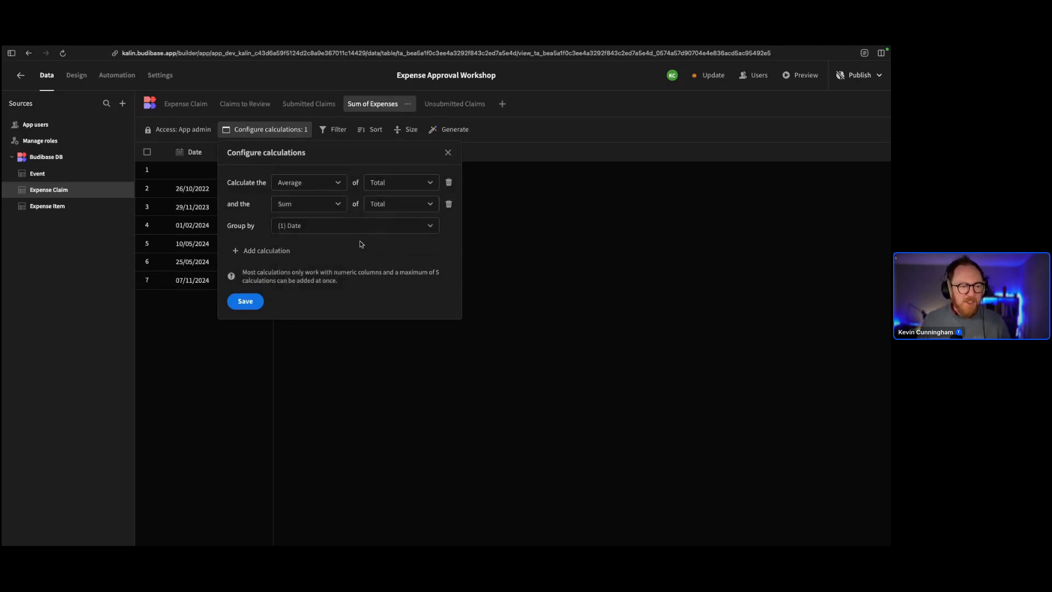
pyautogui.click(243, 305)
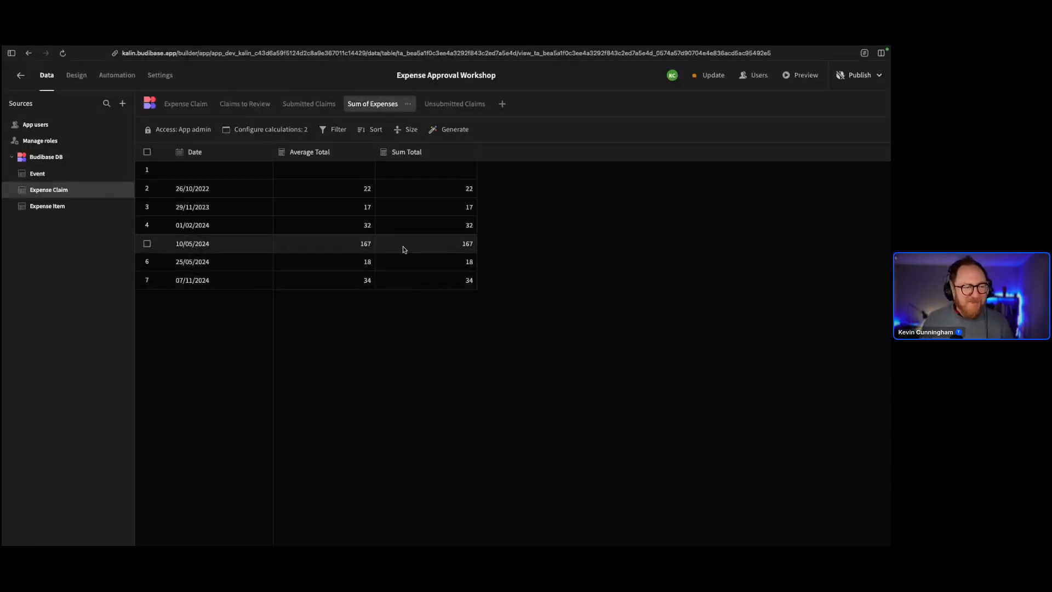
# Change Sum of Expenses grouping to Status only, adding Status and removing Date
pyautogui.click(307, 130)
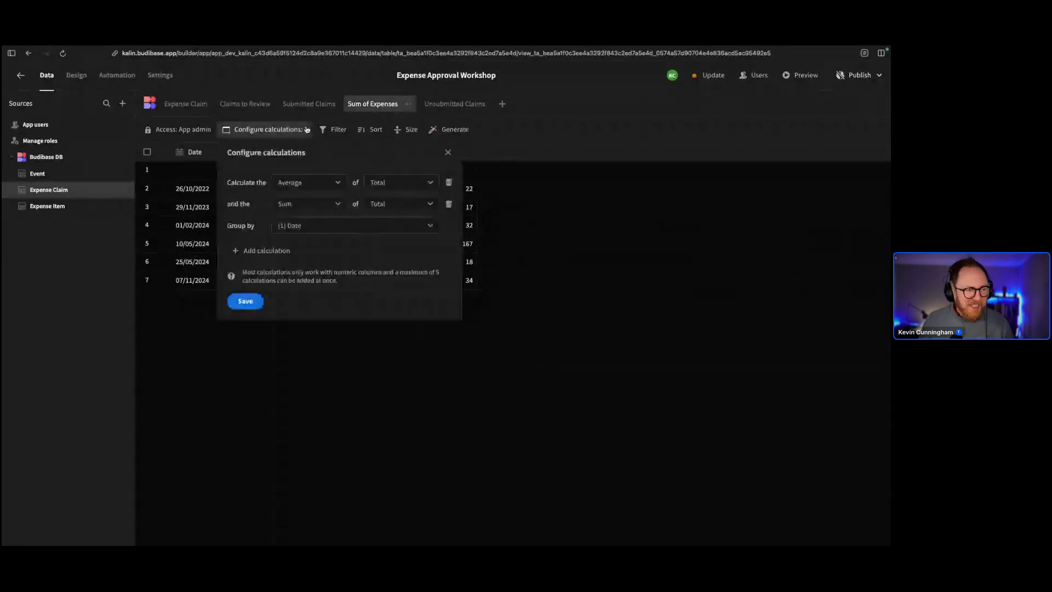
pyautogui.click(310, 225)
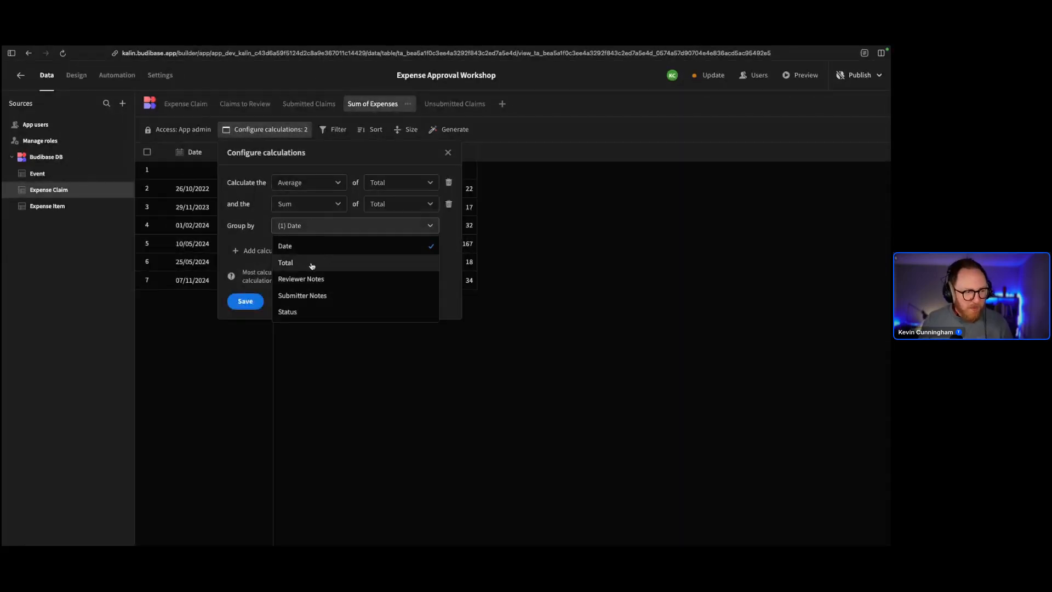
pyautogui.click(311, 312)
pyautogui.click(242, 301)
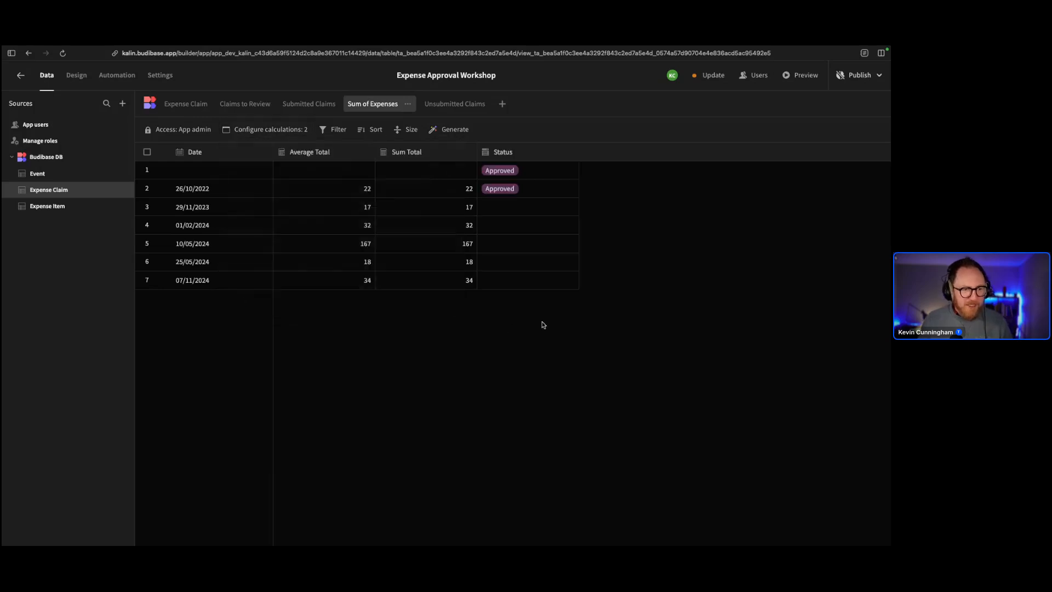
pyautogui.click(282, 130)
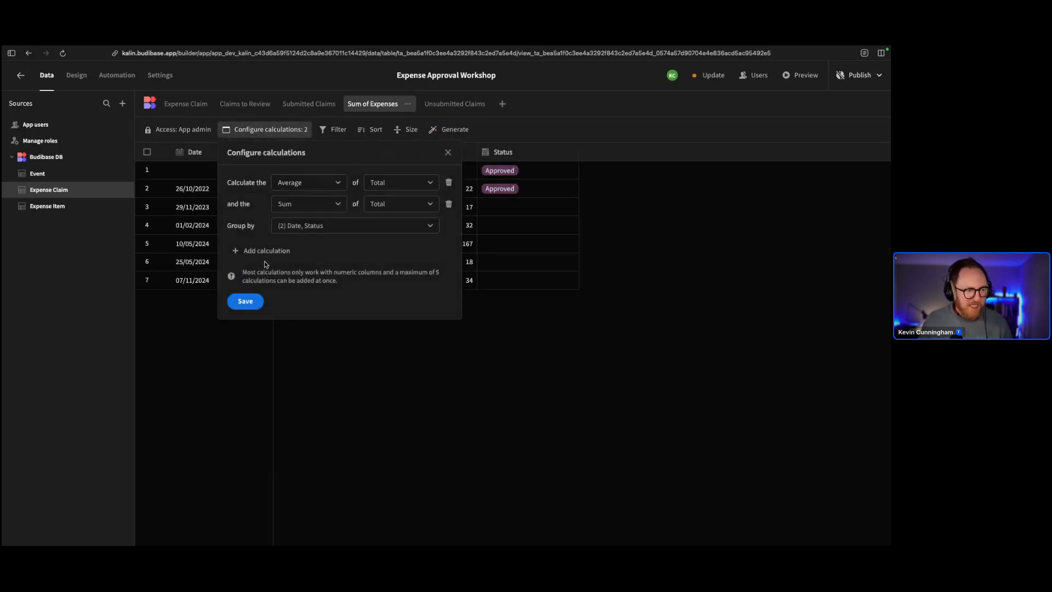
pyautogui.click(310, 225)
pyautogui.click(285, 239)
pyautogui.click(244, 303)
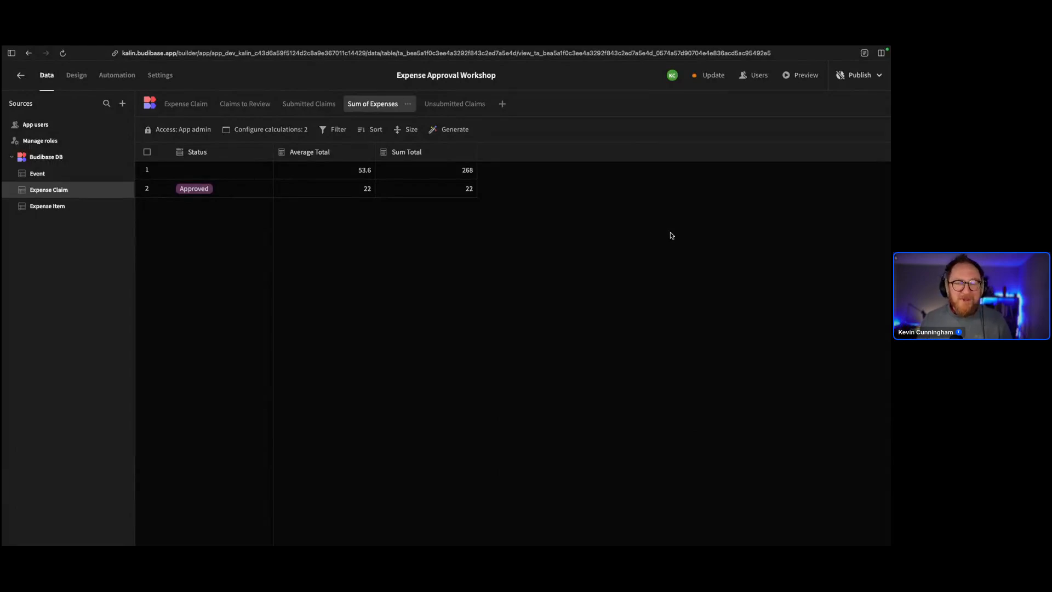
# Open the Expense Claim table and bring up its Generate options
pyautogui.click(197, 107)
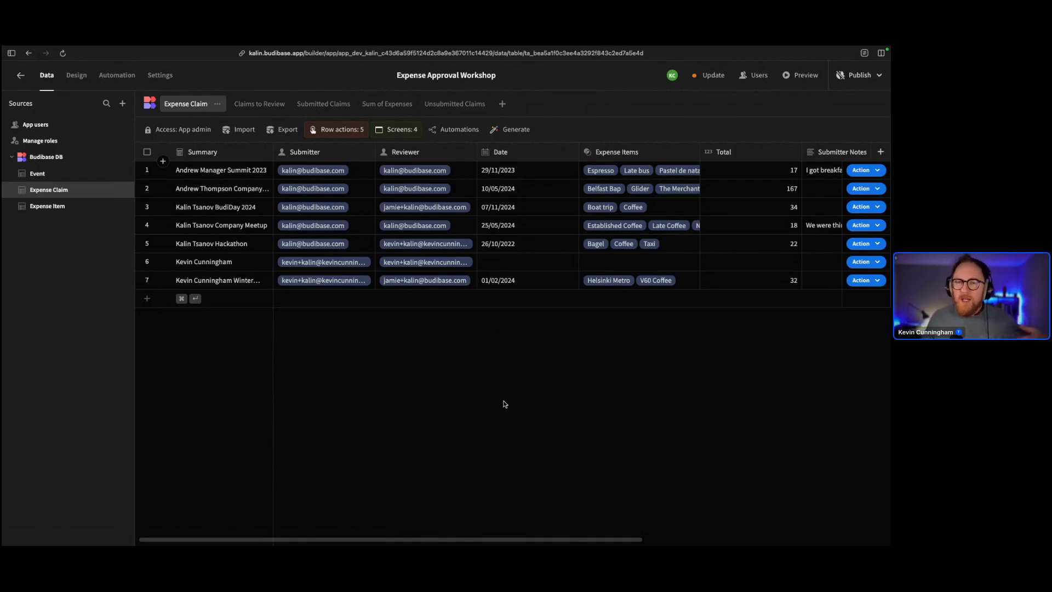
pyautogui.click(501, 132)
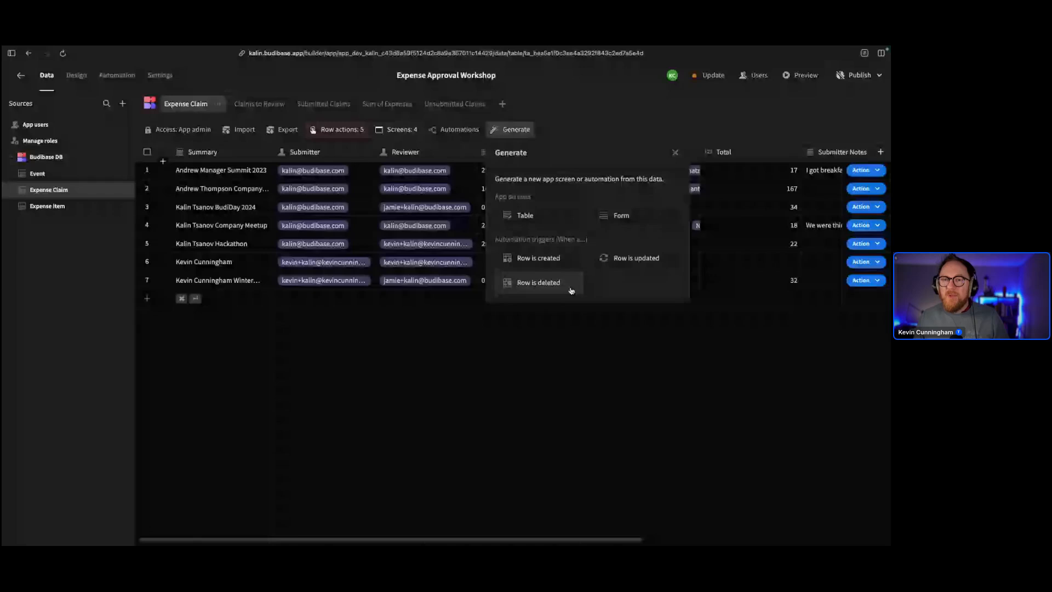
# Generate a Table screen for Expense Claim with rows managed in a modal
pyautogui.click(558, 213)
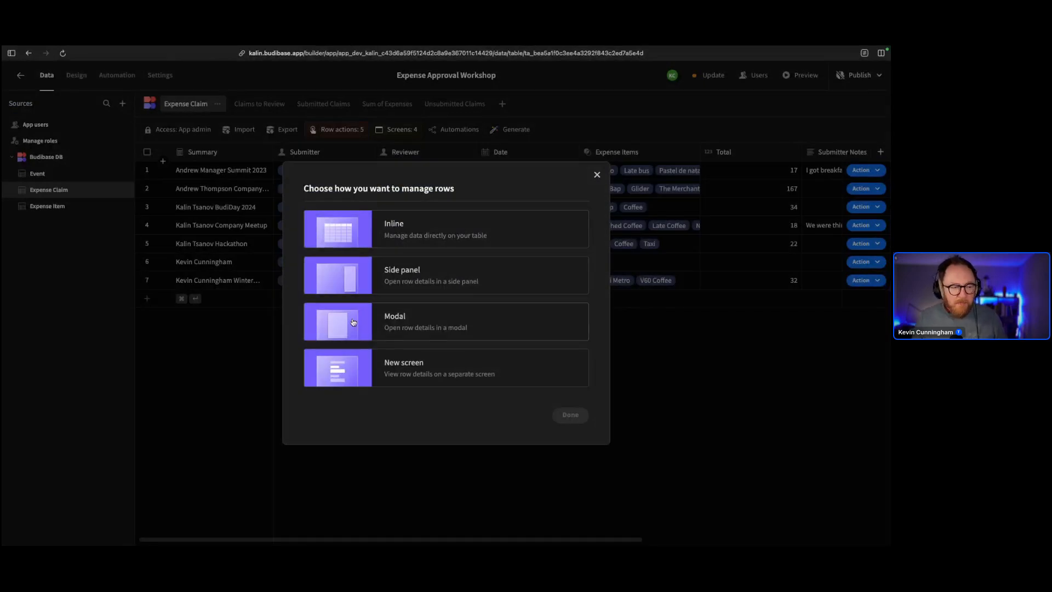
pyautogui.click(353, 322)
pyautogui.click(569, 415)
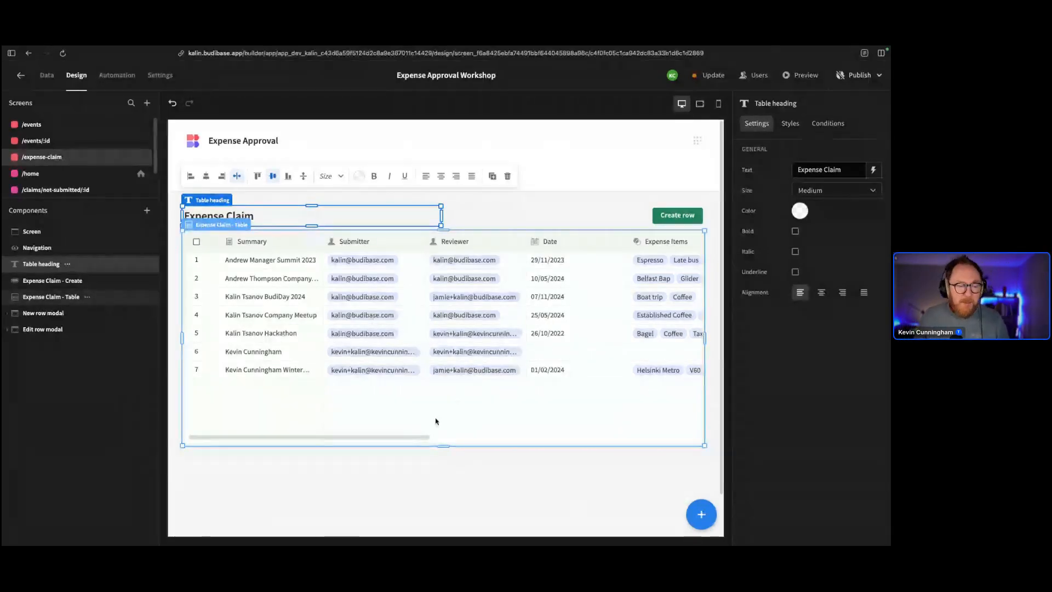
pyautogui.click(664, 338)
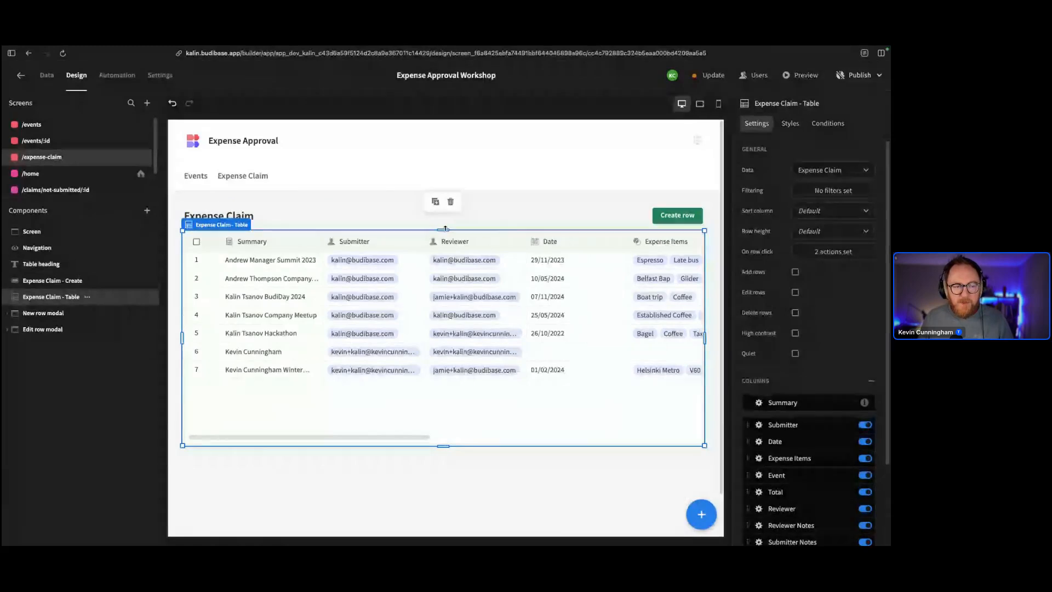
pyautogui.moveTo(445, 229)
pyautogui.mouseDown()
pyautogui.moveTo(440, 280)
pyautogui.moveTo(432, 235)
pyautogui.mouseUp()
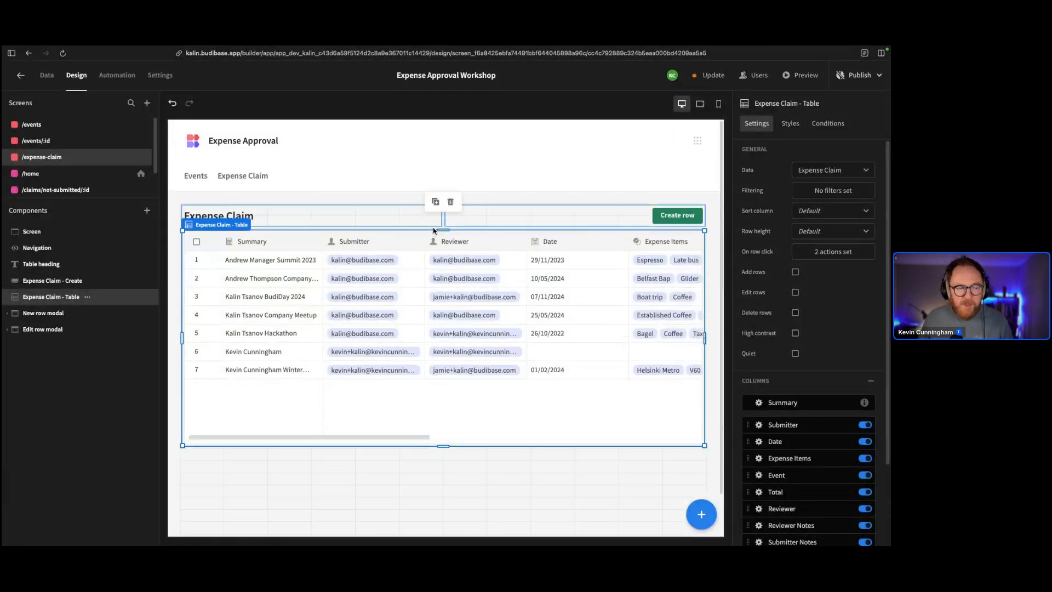
pyautogui.moveTo(705, 341)
pyautogui.mouseDown()
pyautogui.moveTo(524, 336)
pyautogui.moveTo(704, 334)
pyautogui.moveTo(694, 332)
pyautogui.mouseUp()
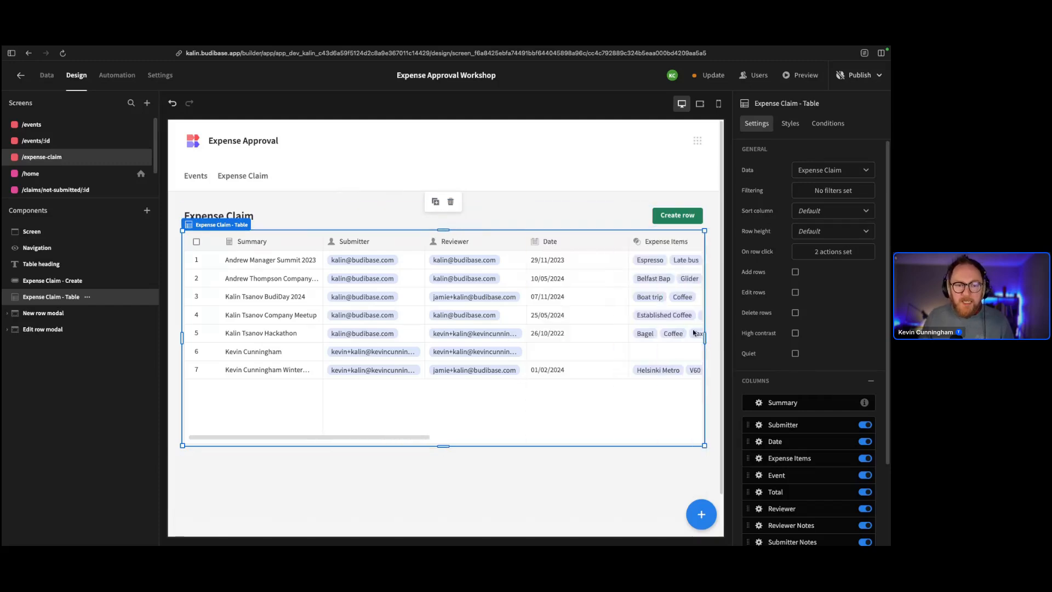
pyautogui.click(718, 104)
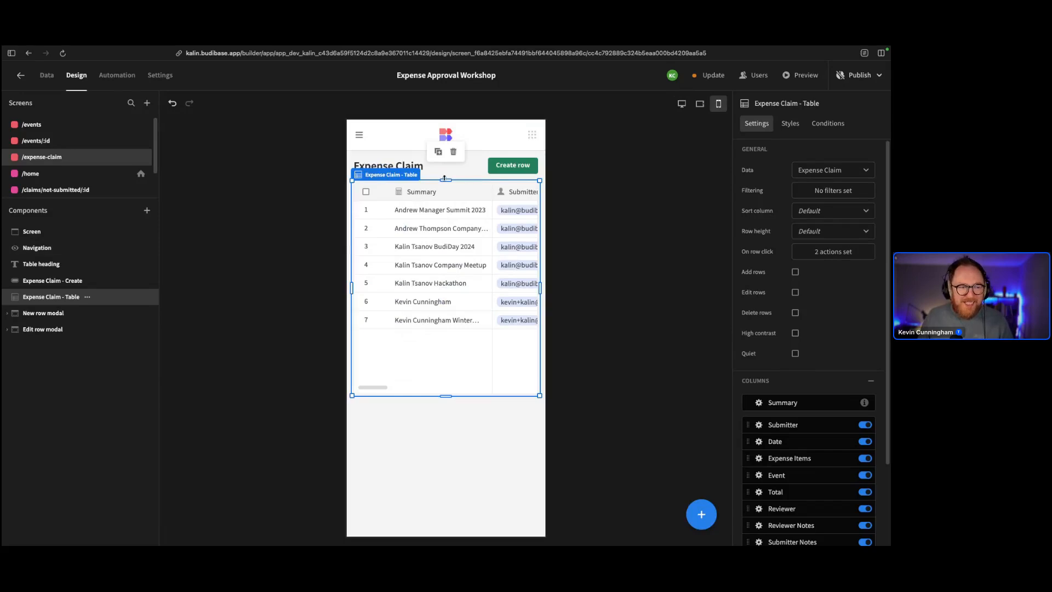
pyautogui.moveTo(446, 180)
pyautogui.mouseDown()
pyautogui.moveTo(444, 240)
pyautogui.moveTo(446, 181)
pyautogui.mouseUp()
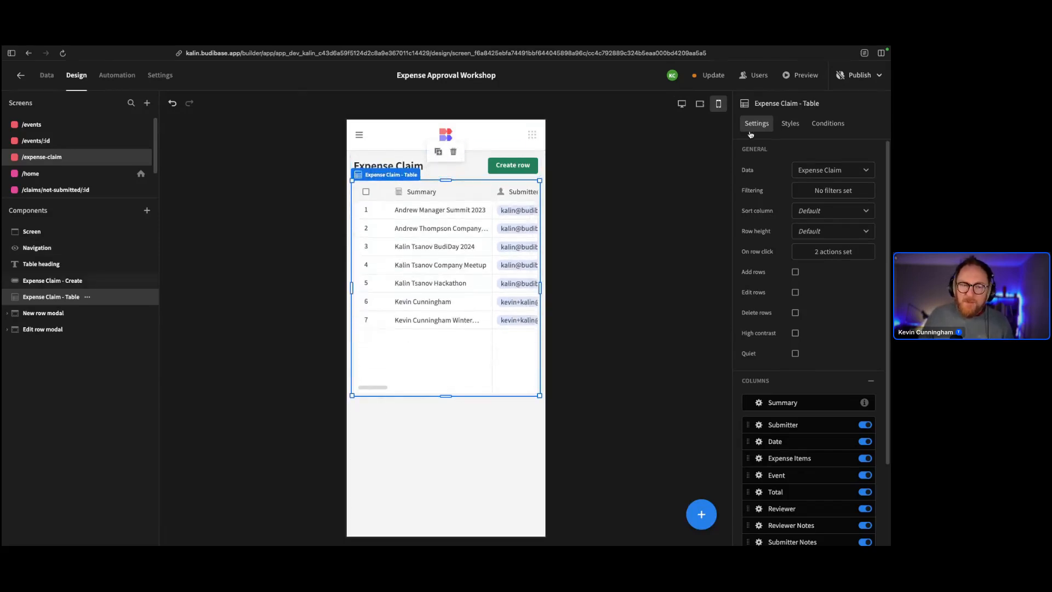
pyautogui.click(683, 104)
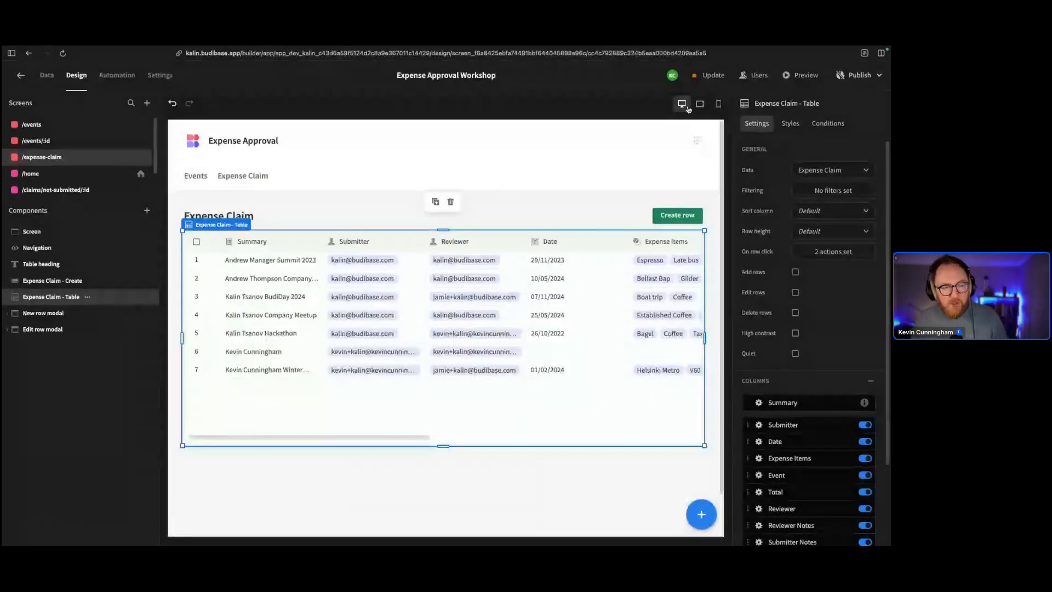
# Preview the Expense Claim screen, try its Create row form, then return to the Data section
pyautogui.click(795, 75)
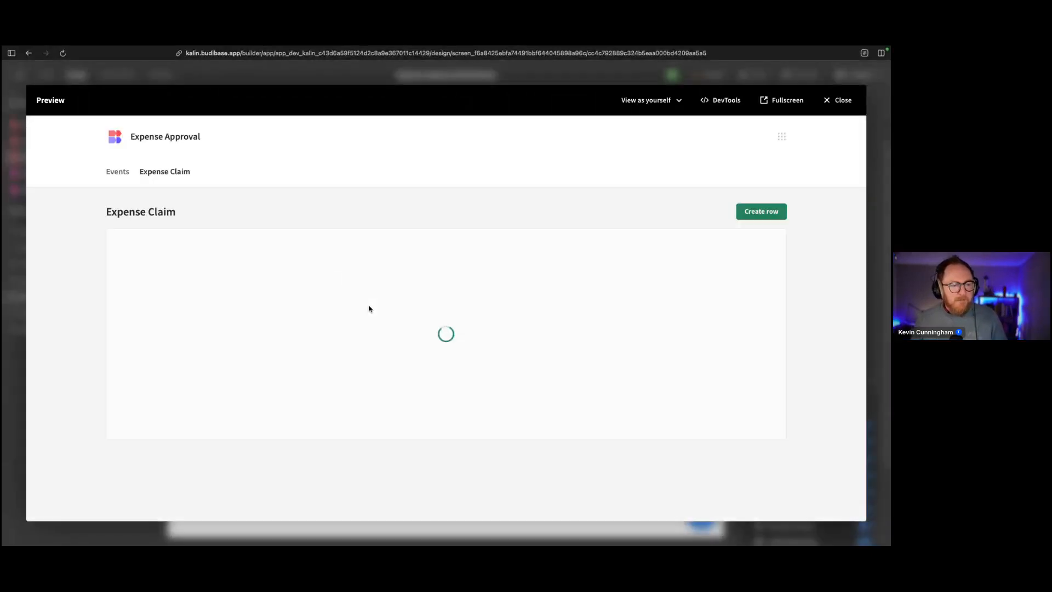
pyautogui.click(746, 212)
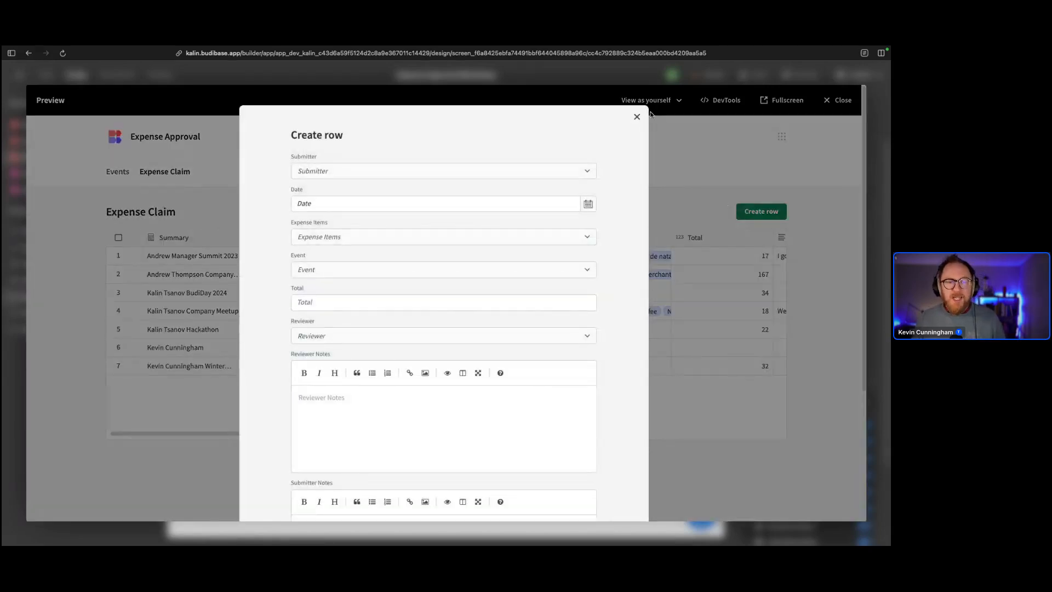
pyautogui.click(638, 118)
pyautogui.click(838, 100)
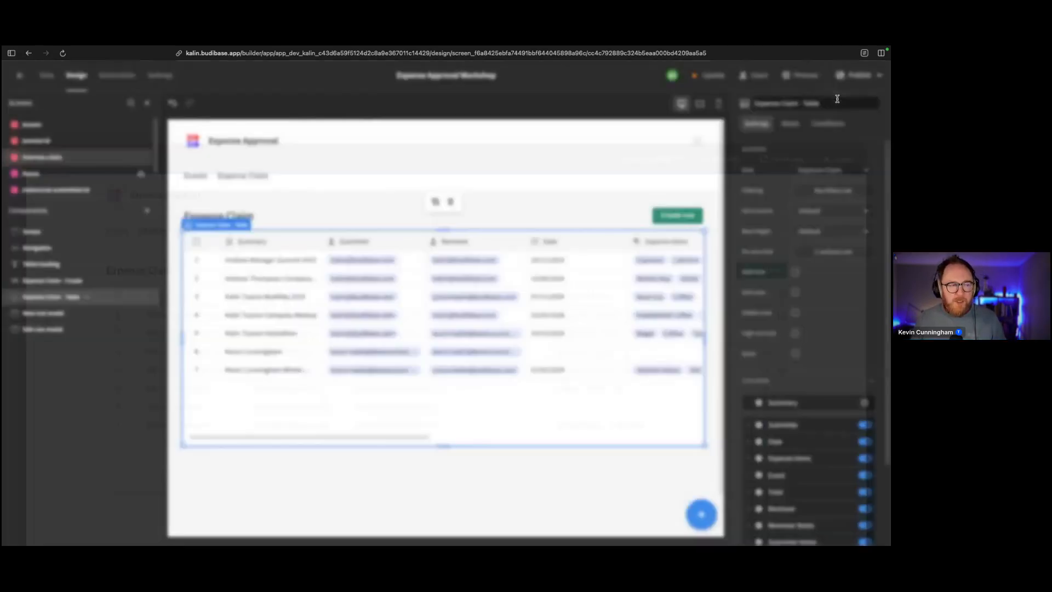
pyautogui.click(46, 76)
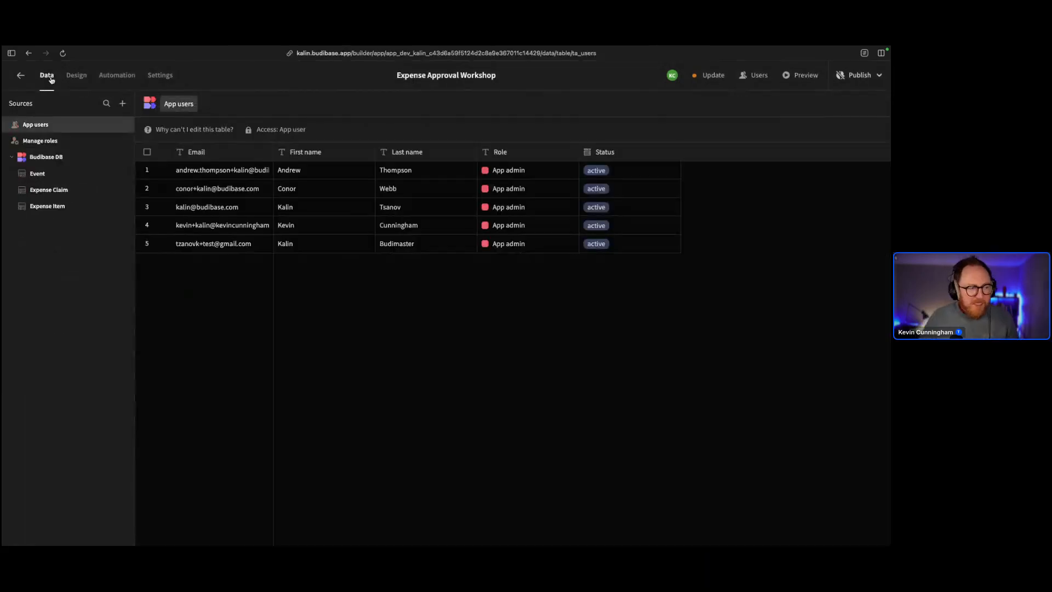
# Open the Expense Claim table and check its Generate options without generating anything
pyautogui.click(41, 194)
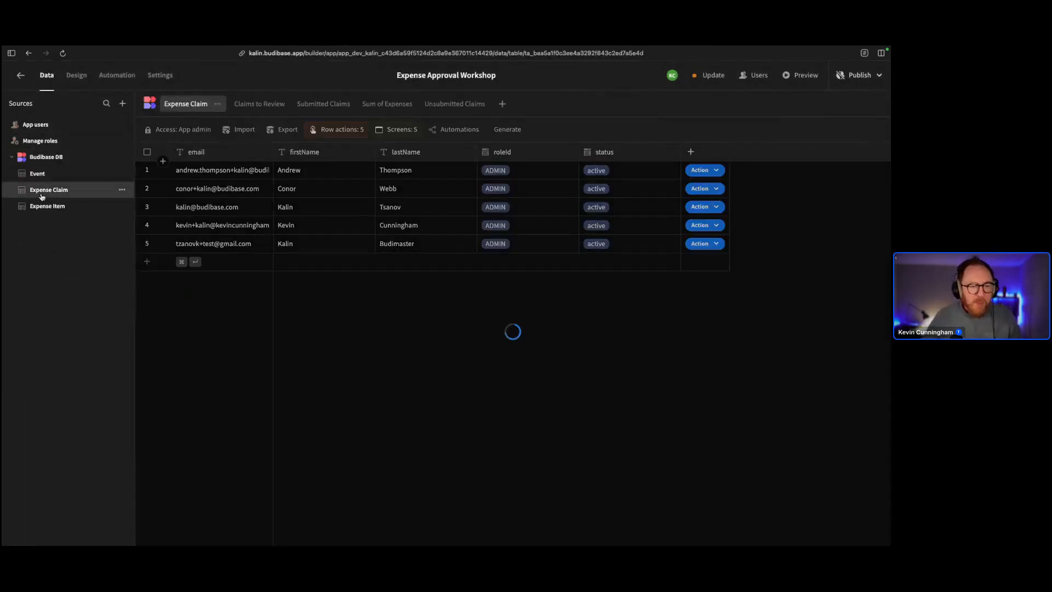
pyautogui.click(525, 130)
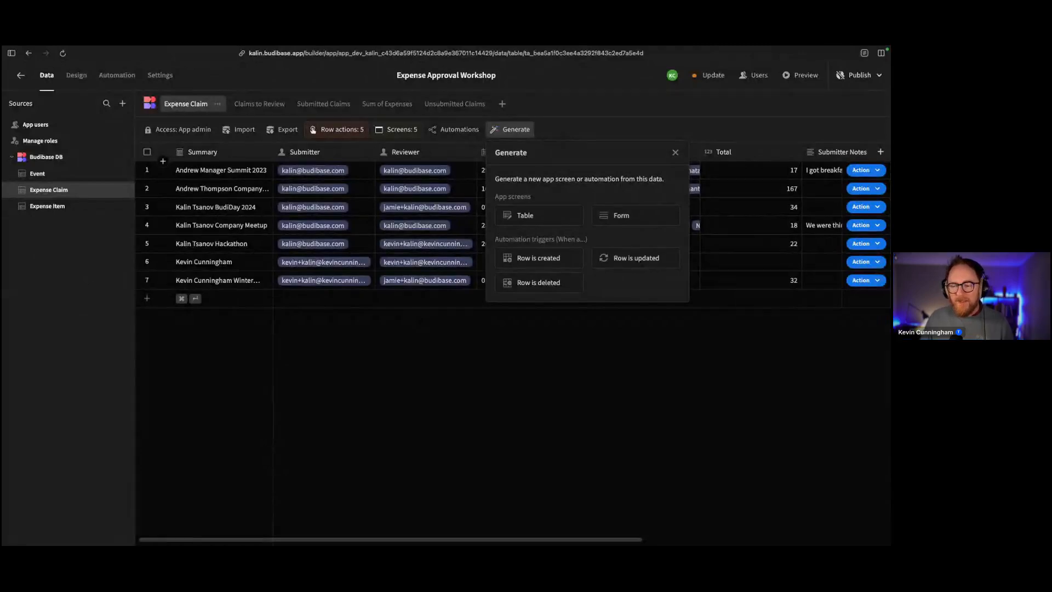
pyautogui.click(751, 412)
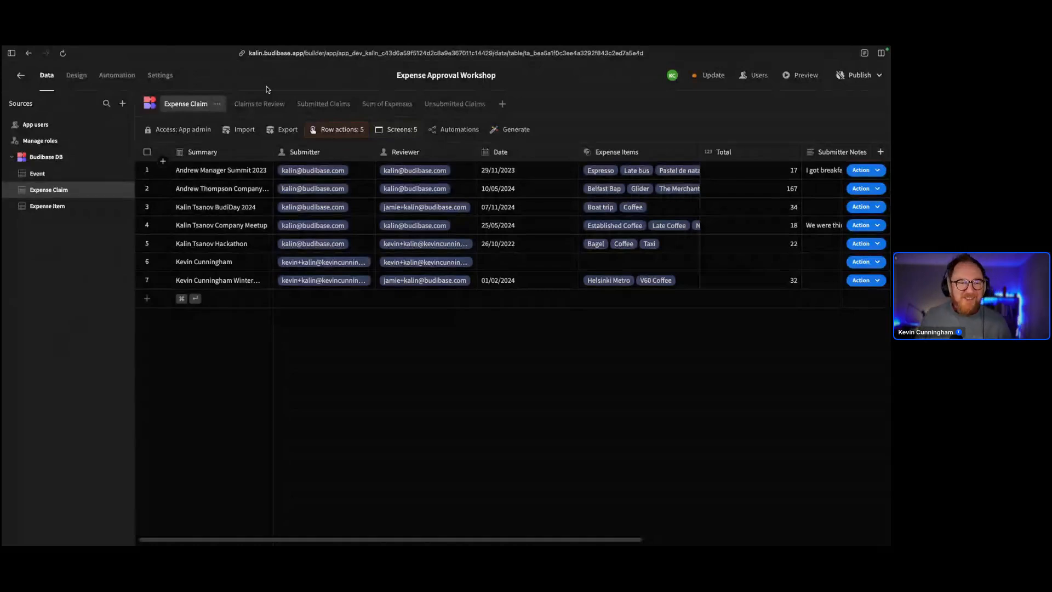
# Go to the Automation section and open the Create Automation dialog
pyautogui.click(107, 82)
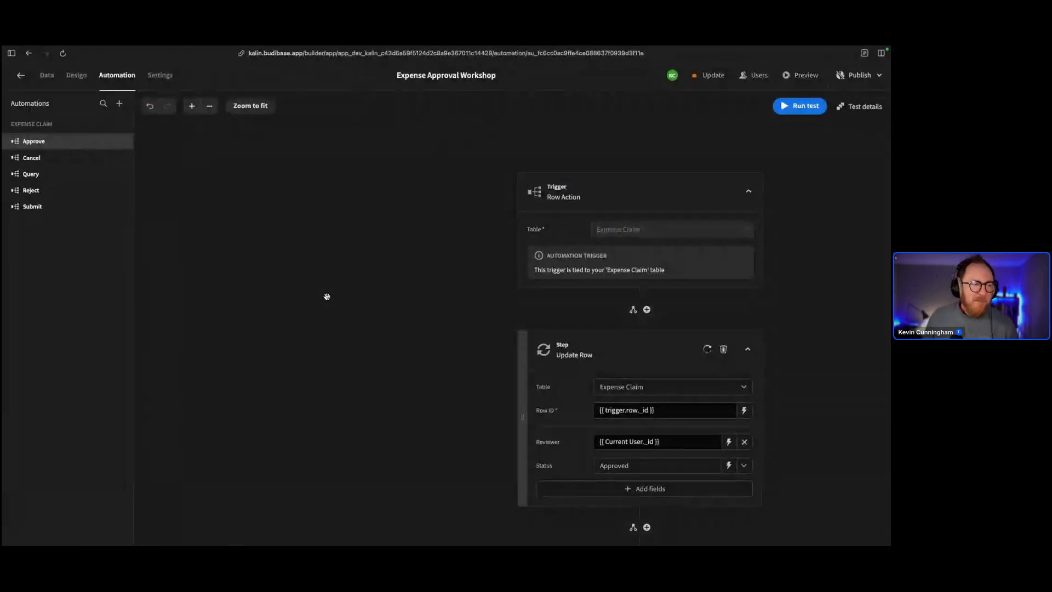
pyautogui.scroll(-1, 327, 297)
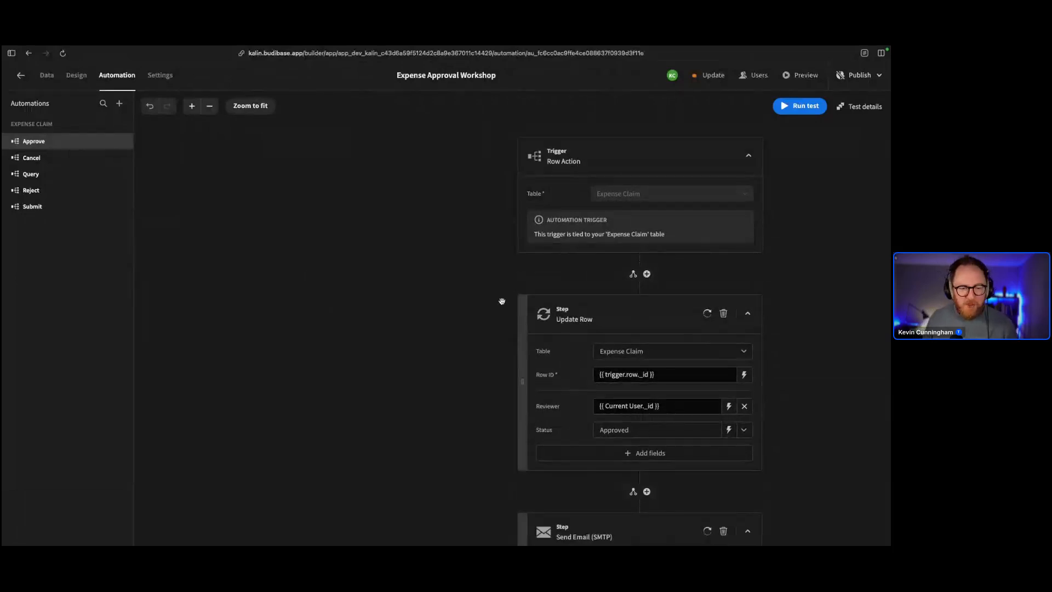
pyautogui.scroll(1, 439, 286)
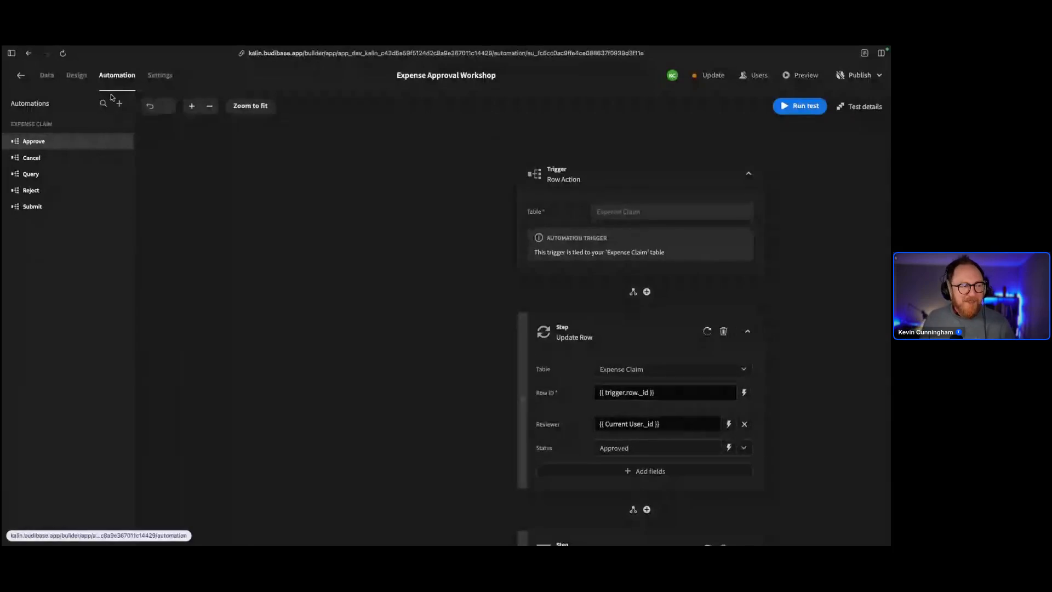
pyautogui.click(119, 104)
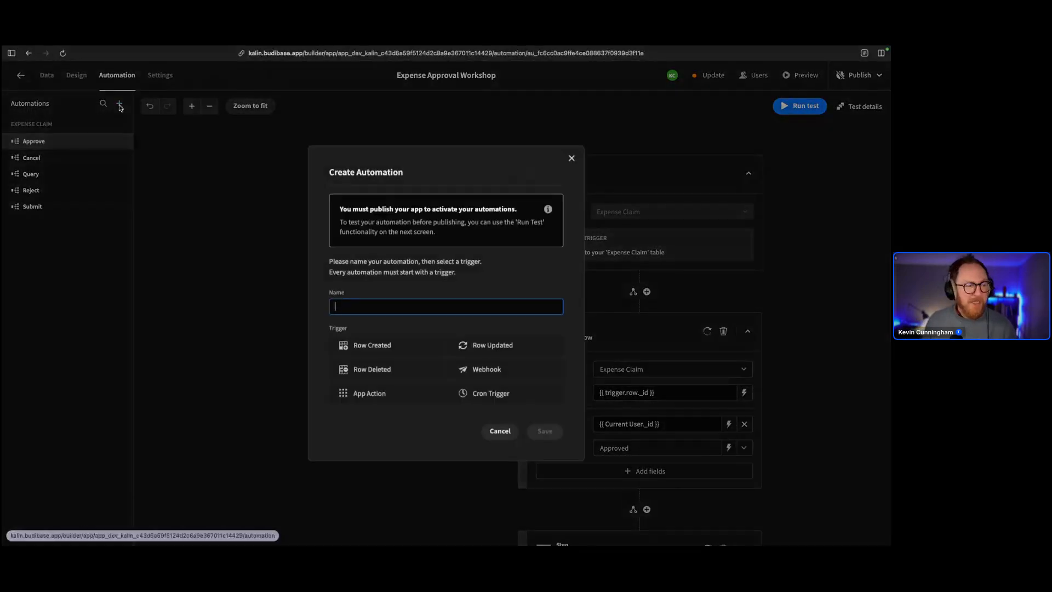
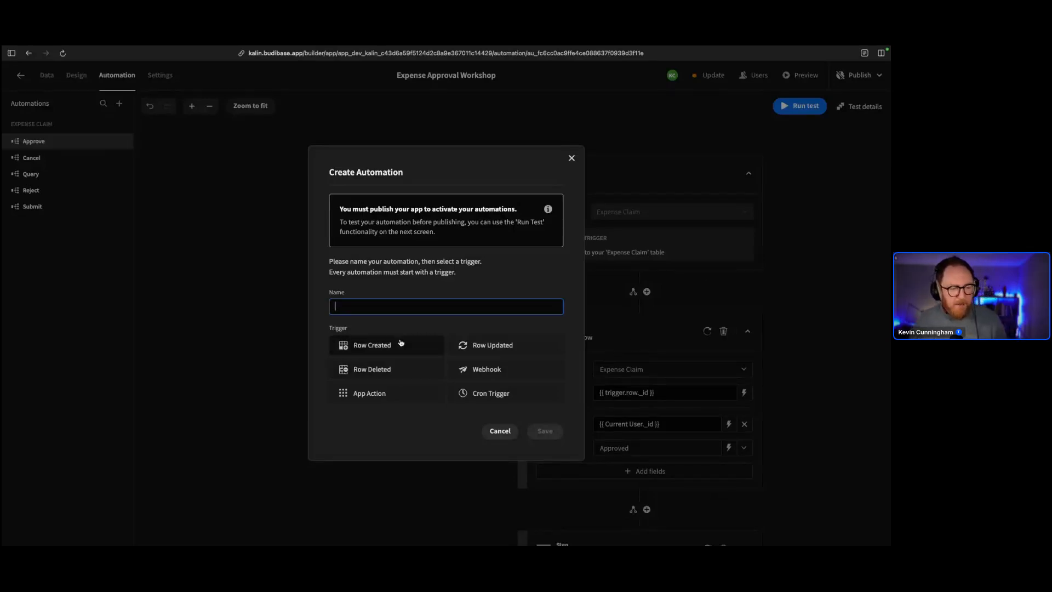
# Create a Row Updated automation named 'Submit Automation'
pyautogui.click(463, 343)
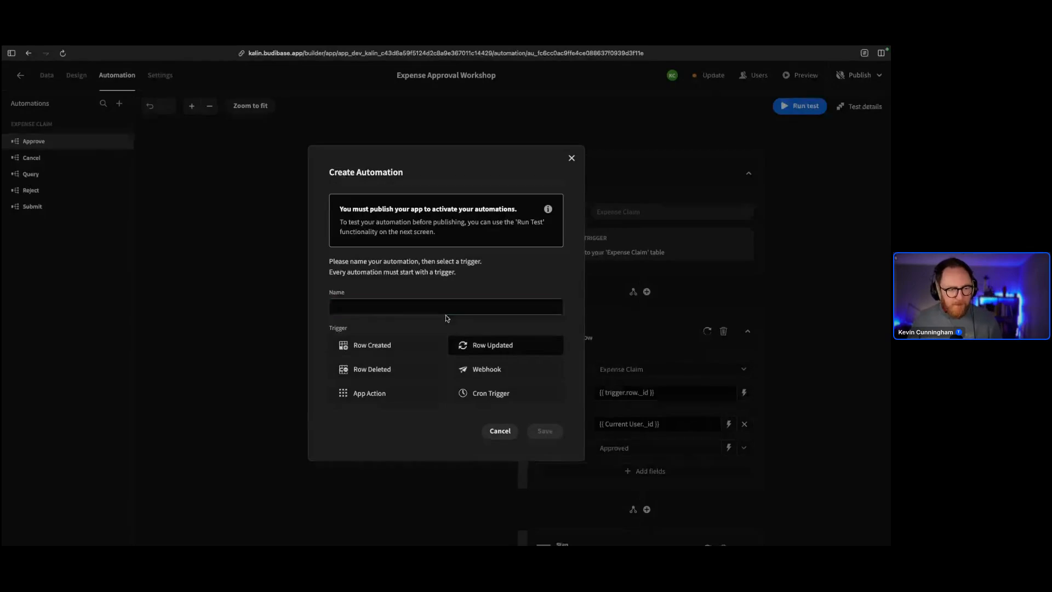
pyautogui.click(436, 305)
pyautogui.write('Submitg')
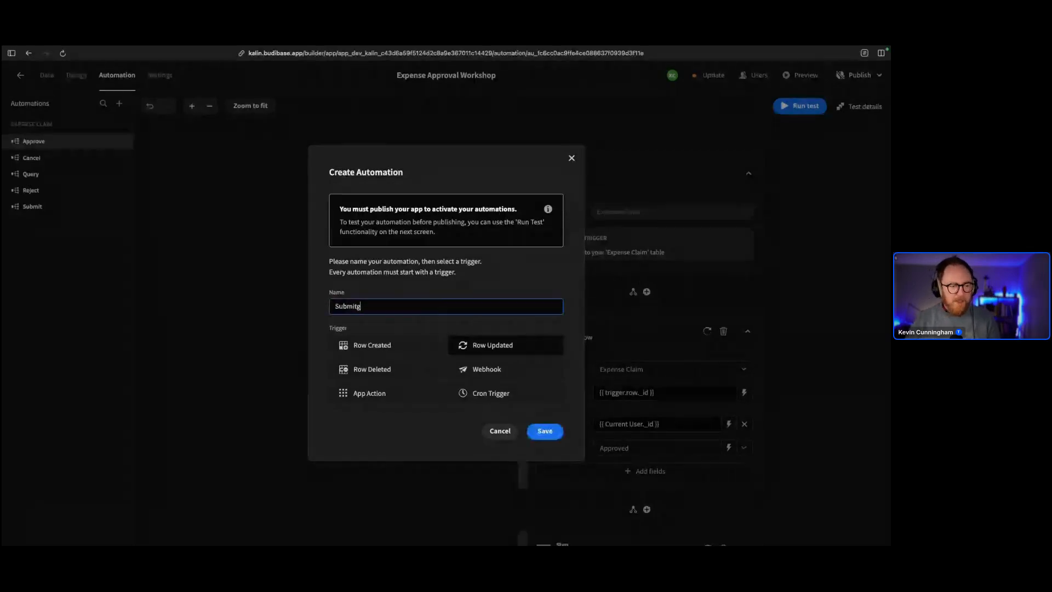
pyautogui.press('BackSpace')
pyautogui.write('Automation')
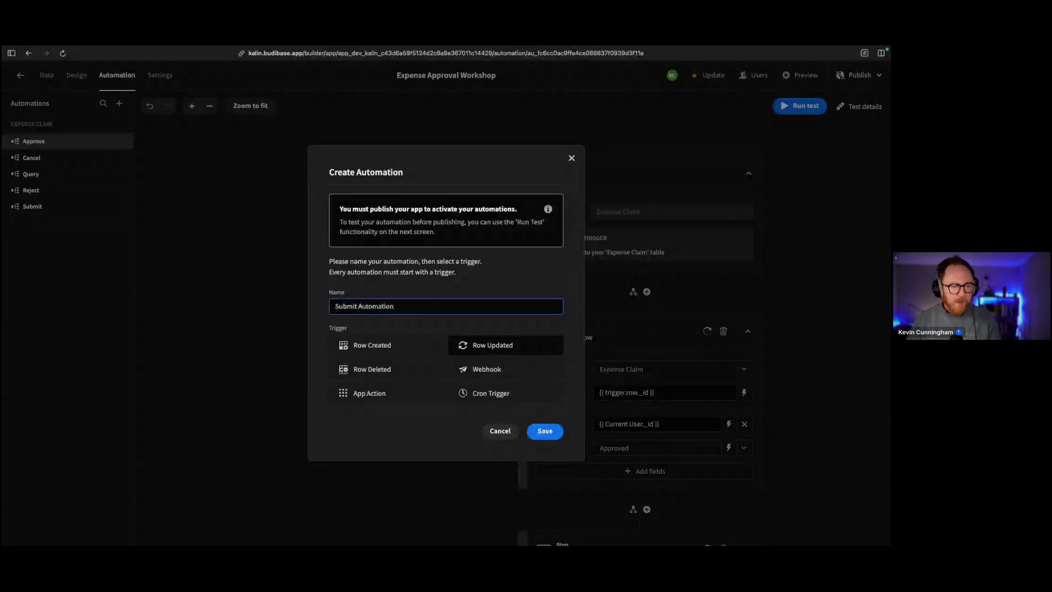
pyautogui.click(552, 434)
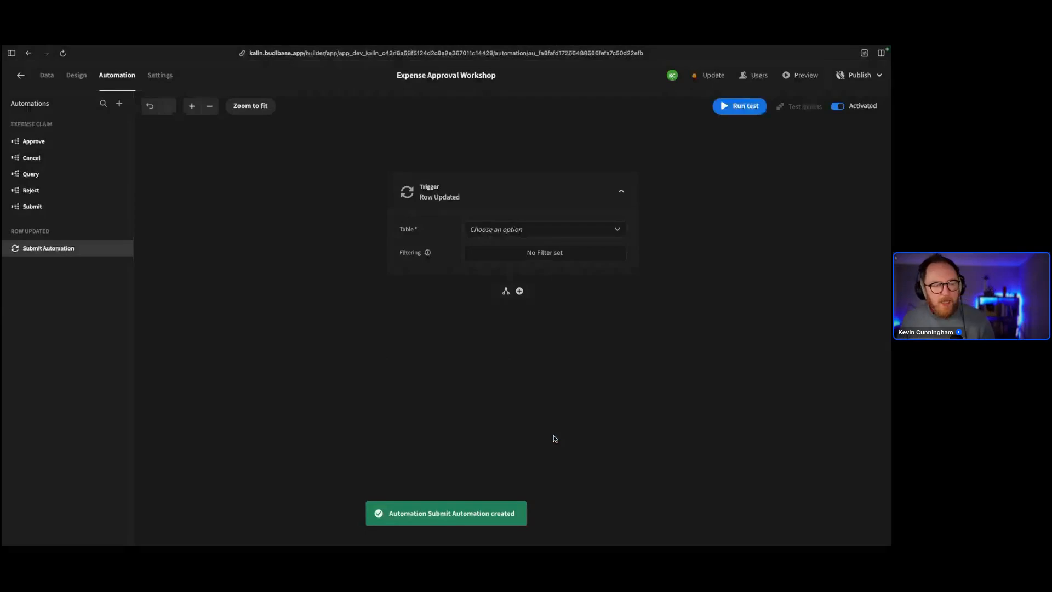
# Point the trigger at the Expense Claim table and save a Status equals Submitted filter
pyautogui.click(465, 231)
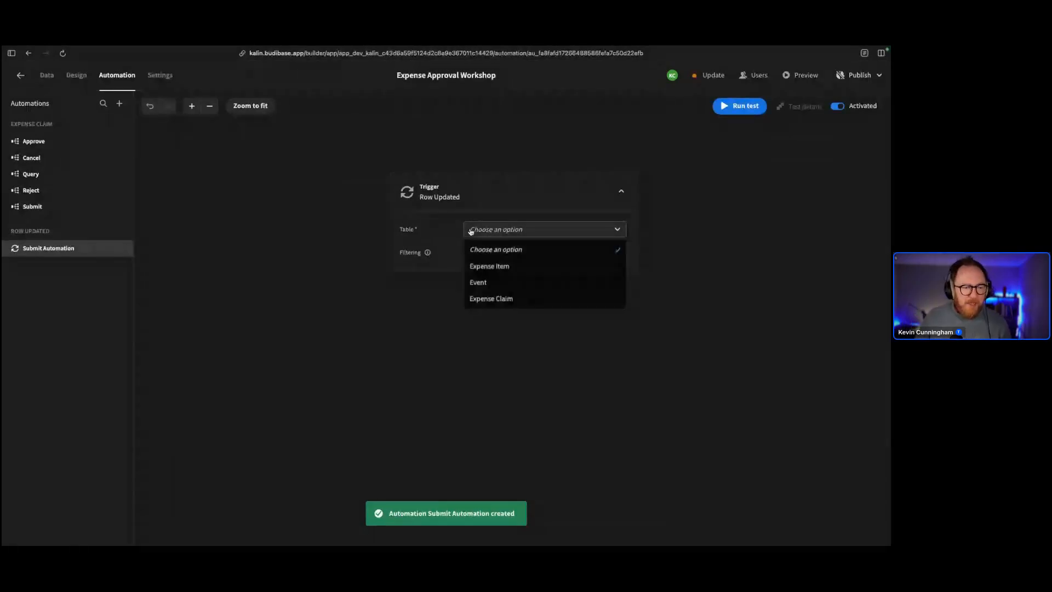
pyautogui.click(519, 299)
pyautogui.click(533, 262)
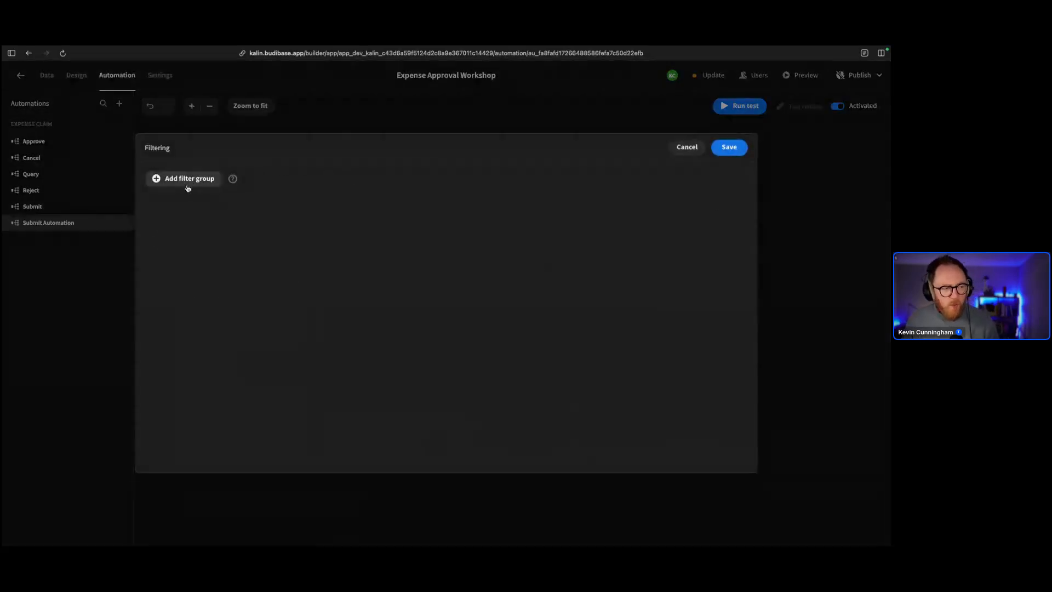
pyautogui.click(188, 179)
pyautogui.click(218, 245)
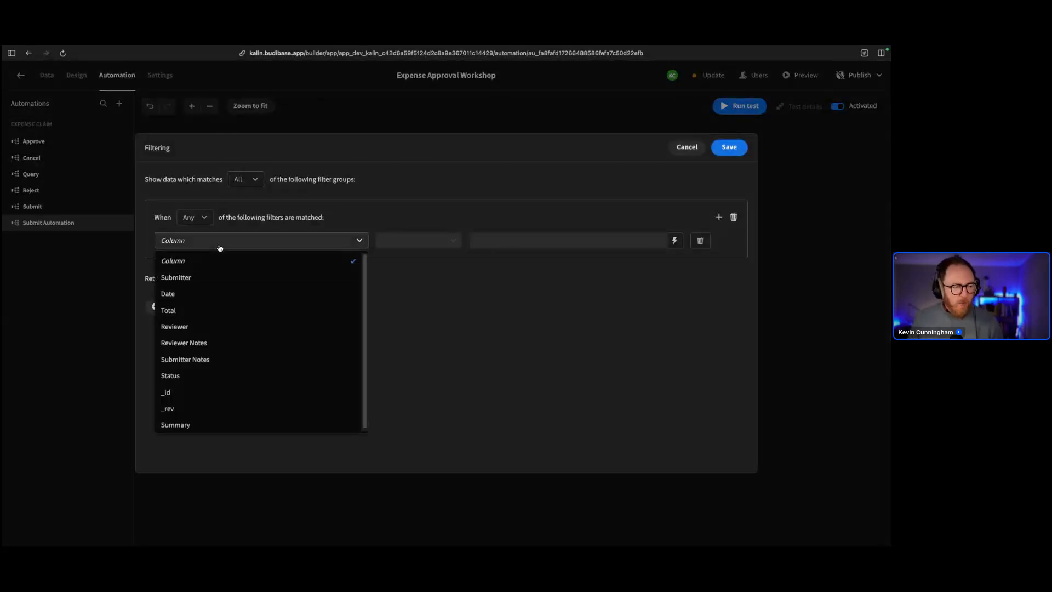
pyautogui.click(234, 373)
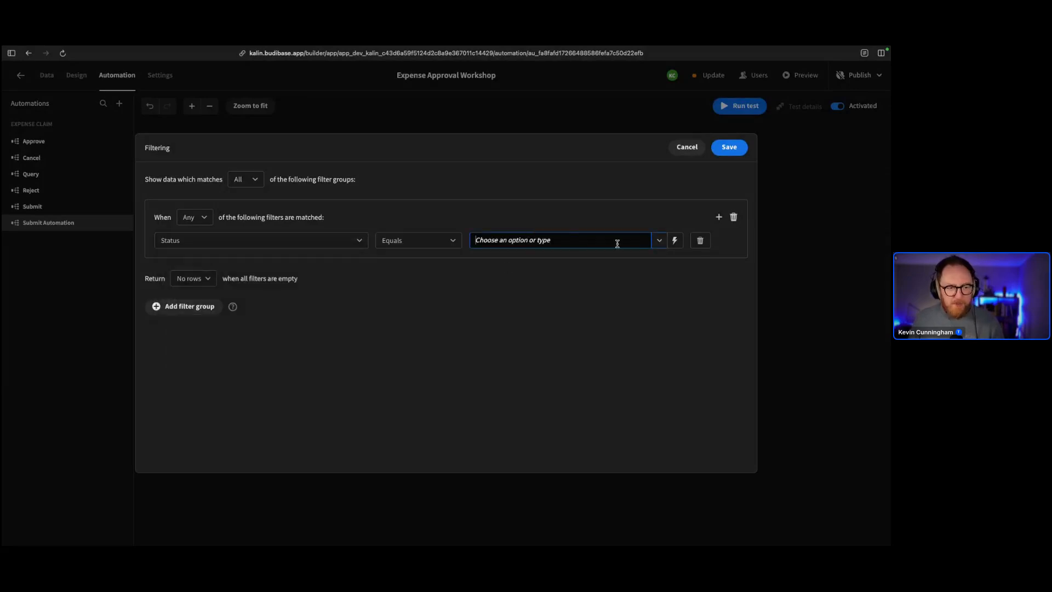
pyautogui.click(658, 240)
pyautogui.click(583, 277)
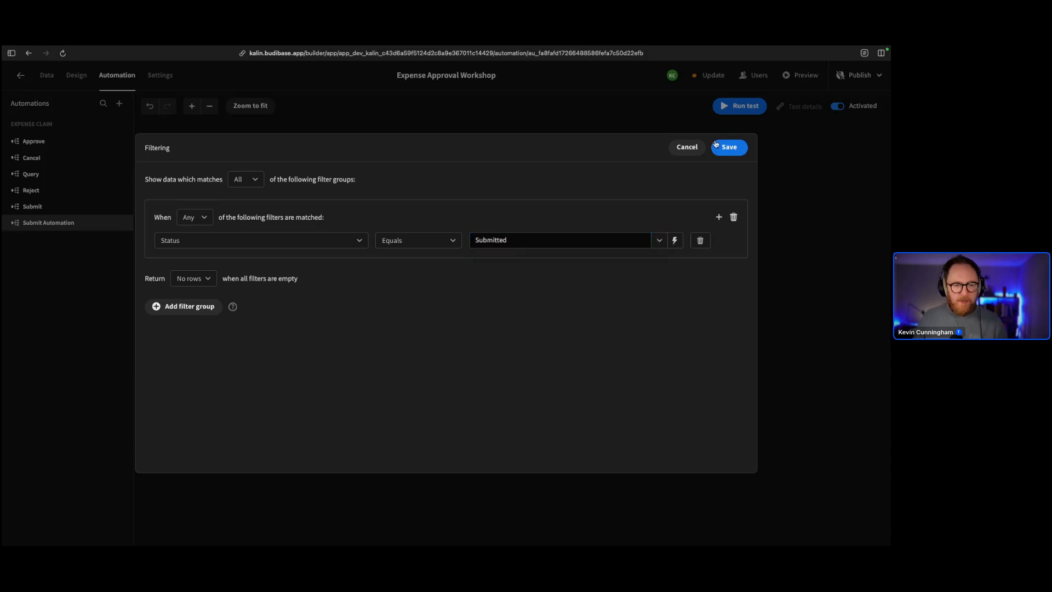
pyautogui.click(729, 147)
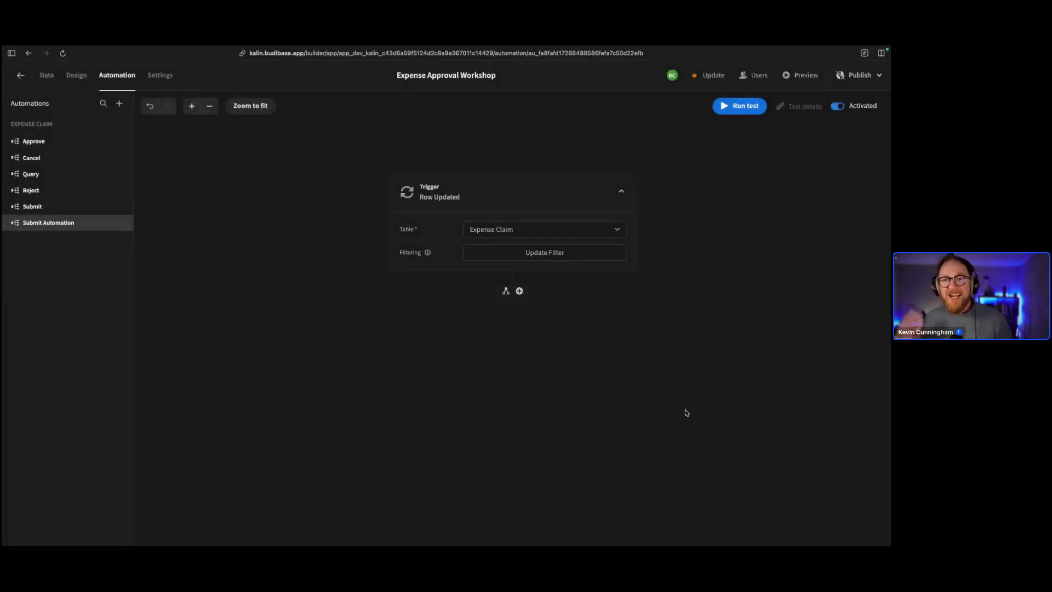
# Split the flow after the trigger into two branches
pyautogui.scroll(-3, 685, 413)
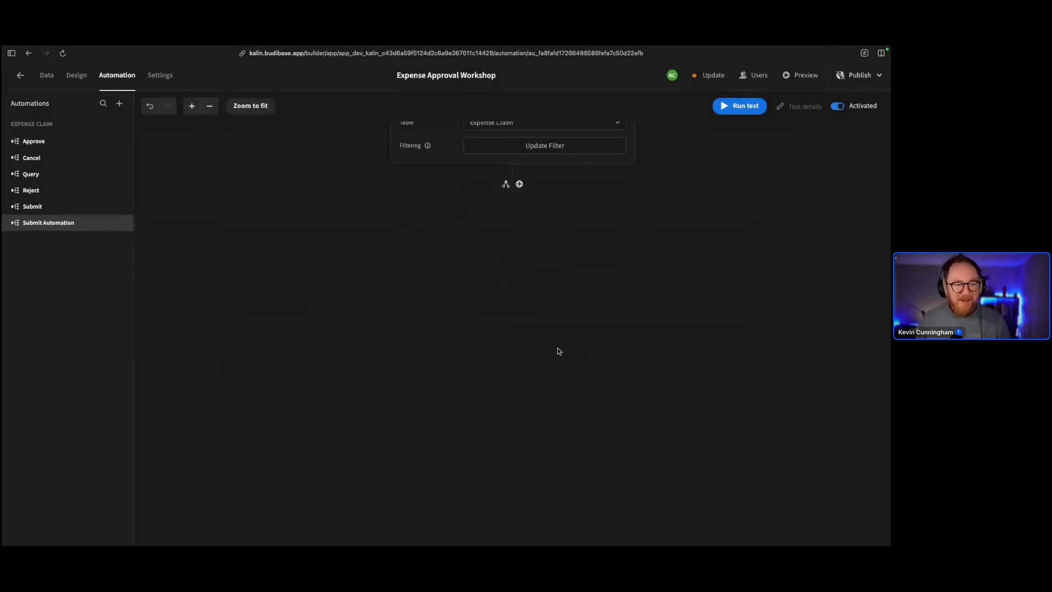
pyautogui.click(520, 239)
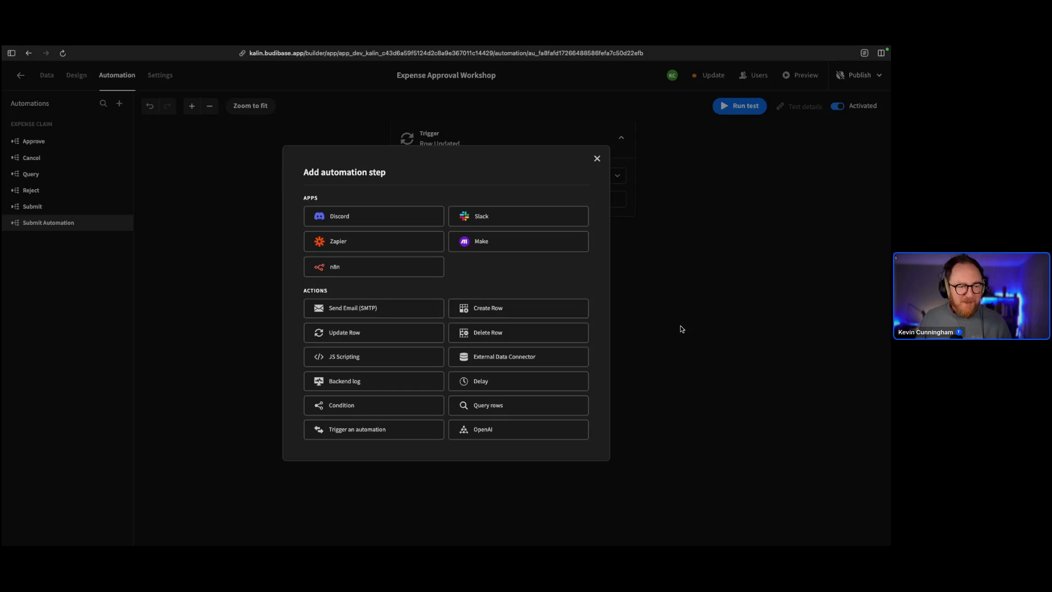
pyautogui.click(597, 158)
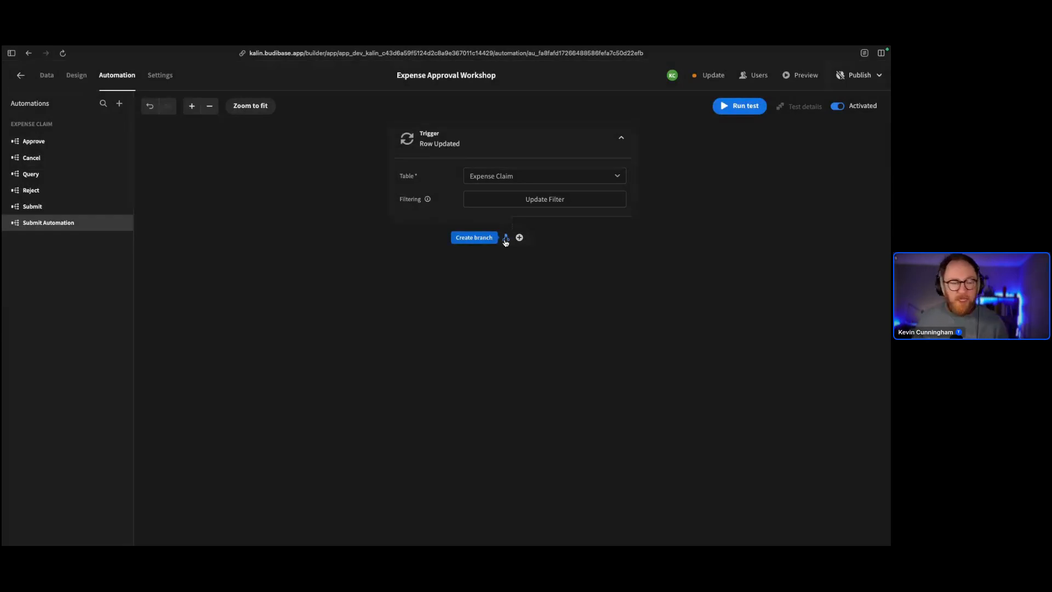
pyautogui.click(506, 239)
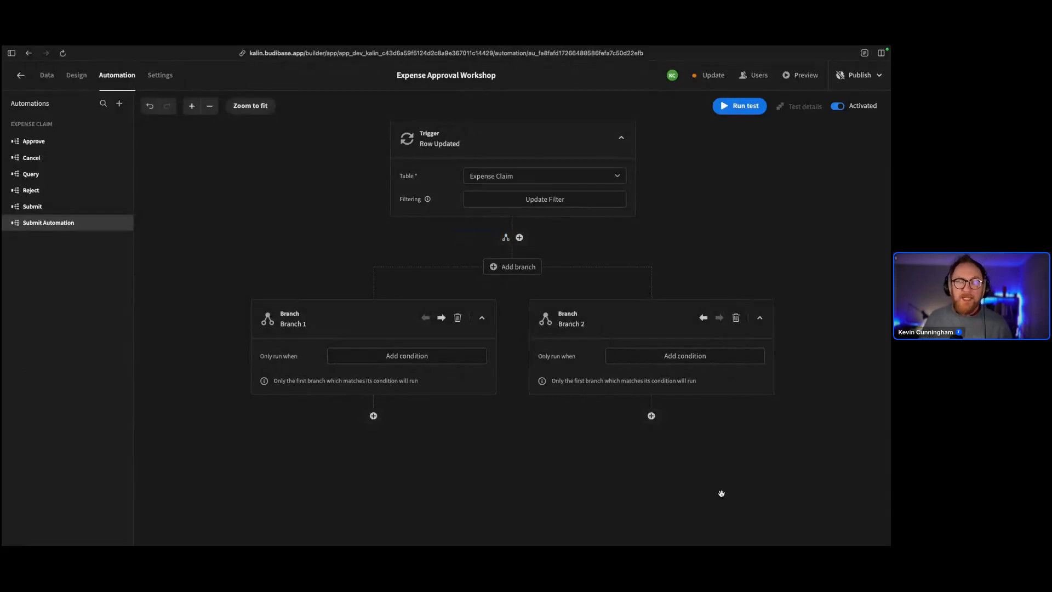
# Add Branch 3 and Branch 4, then delete both, leaving Branch 1 and Branch 2
pyautogui.scroll(-1, 721, 493)
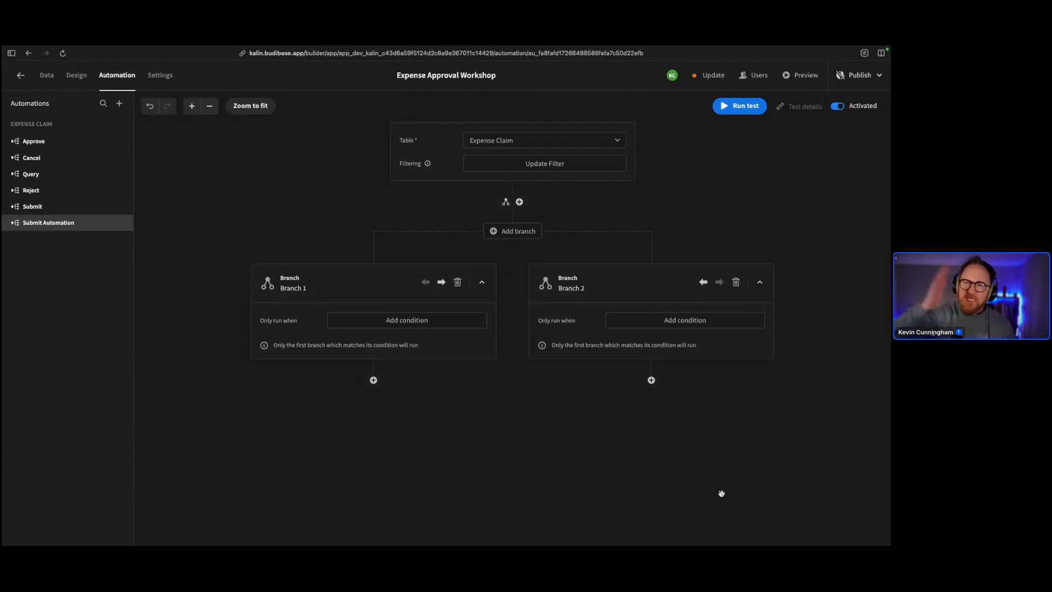
pyautogui.click(505, 231)
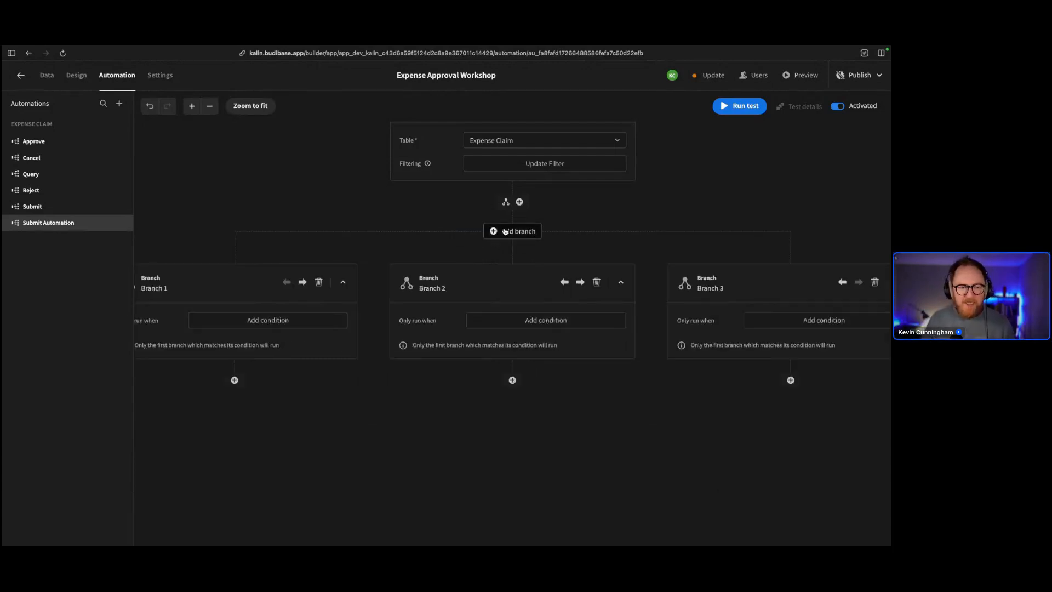
pyautogui.click(505, 231)
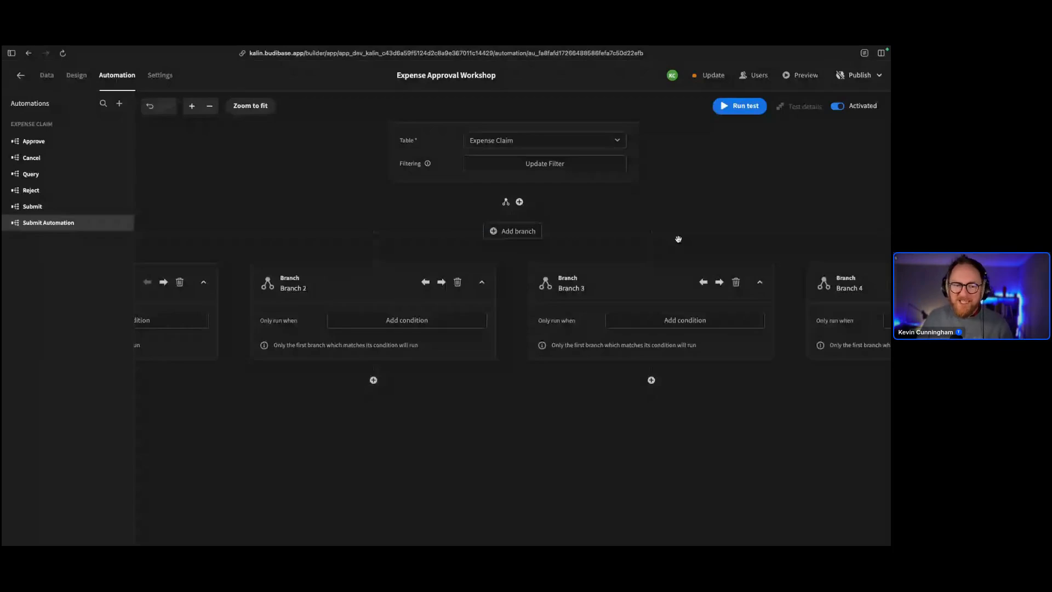
pyautogui.click(736, 281)
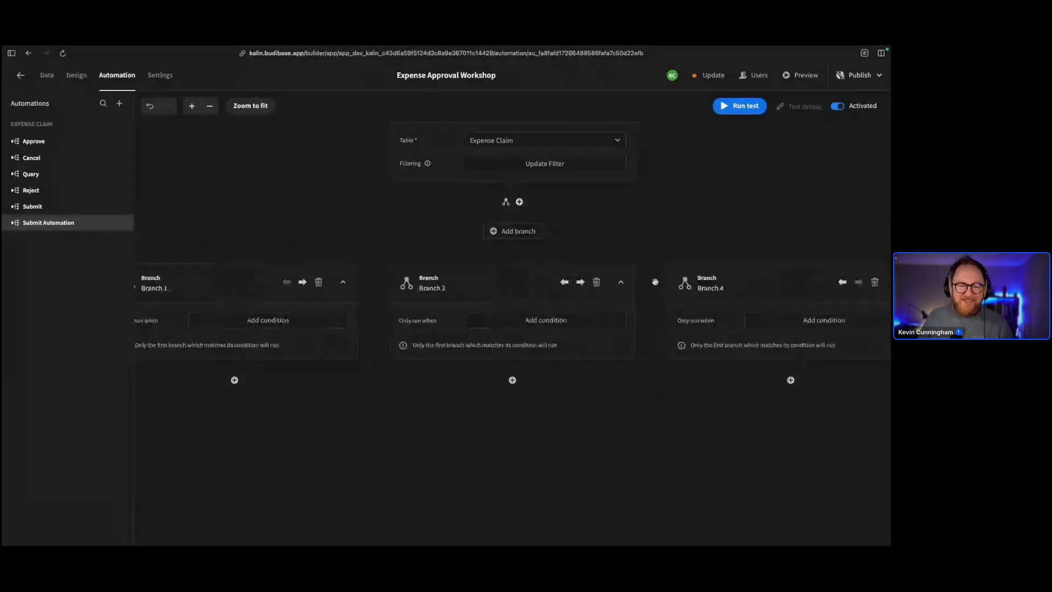
pyautogui.click(875, 282)
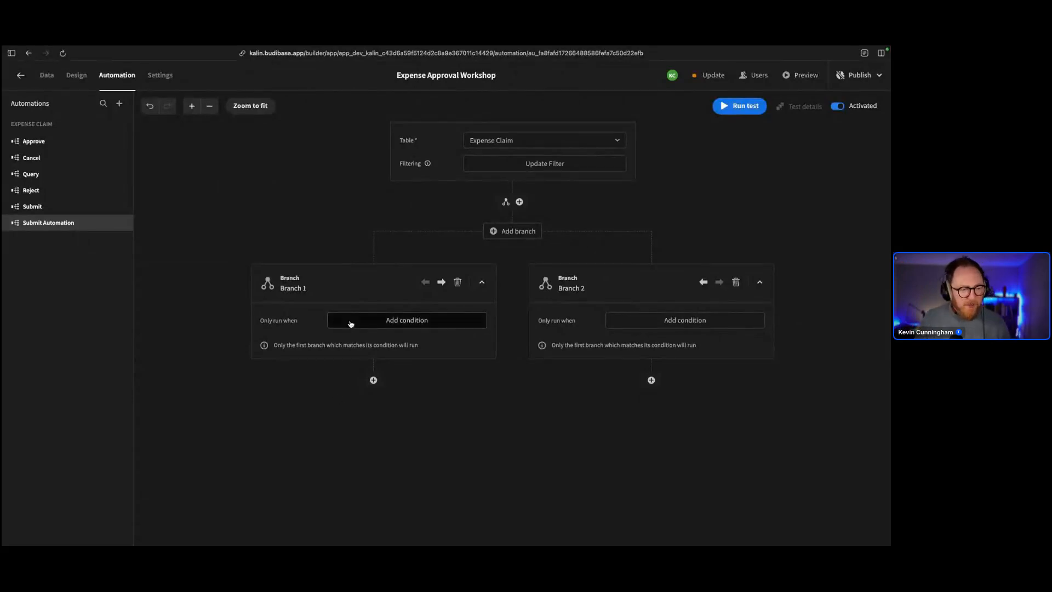
# Add a condition group to Branch 1 and first bind its condition to the trigger row's Total field
pyautogui.click(413, 322)
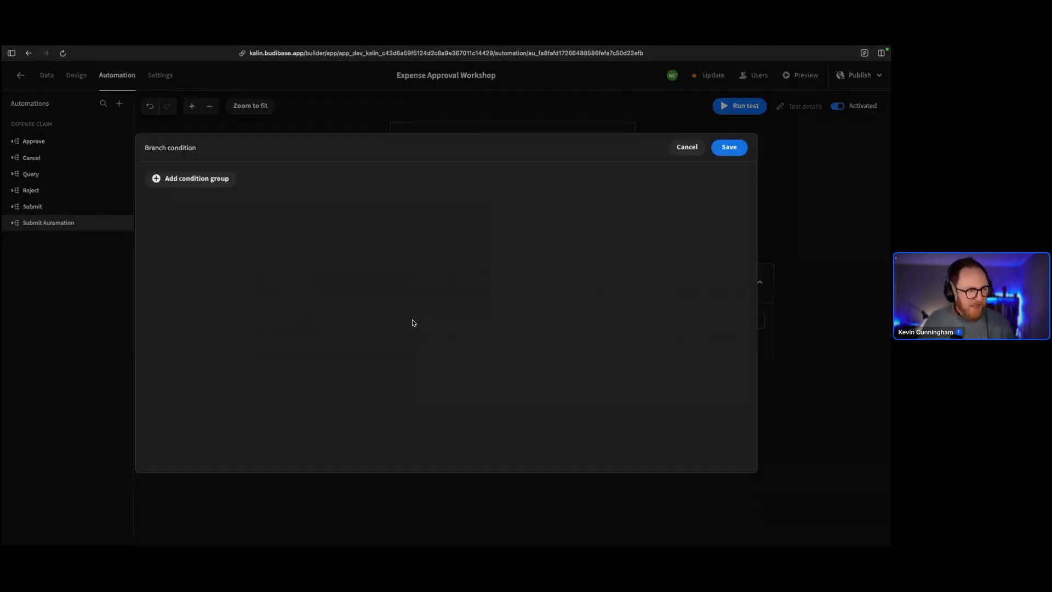
pyautogui.click(206, 220)
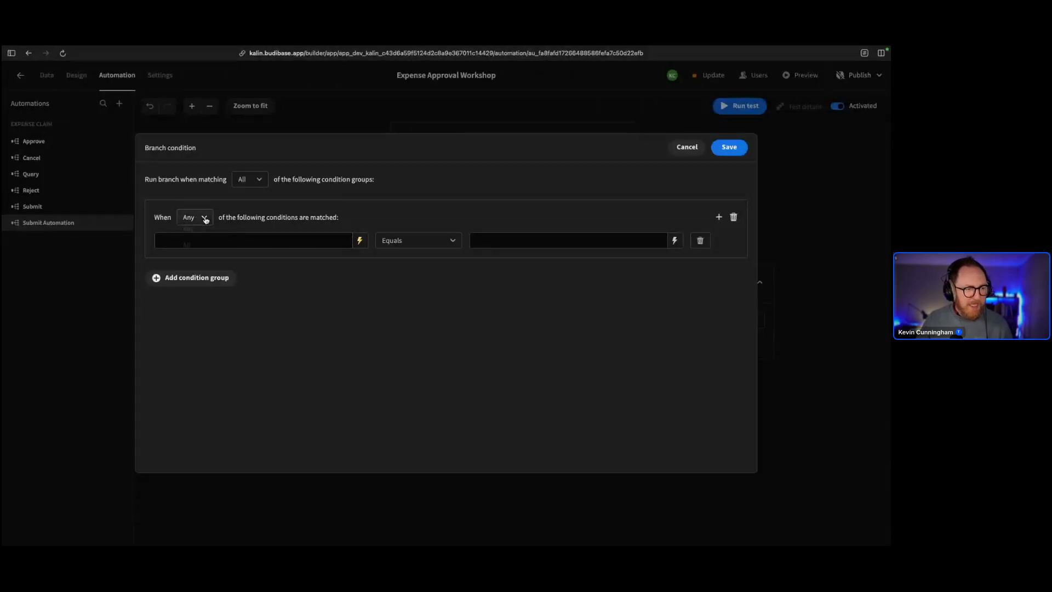
pyautogui.click(266, 217)
pyautogui.click(360, 240)
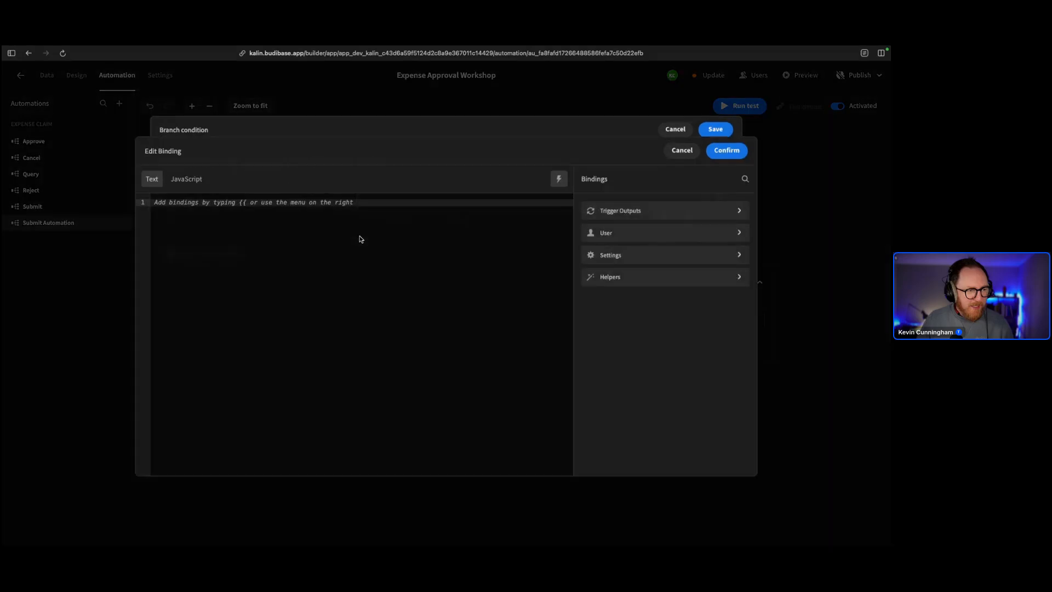
pyautogui.click(640, 206)
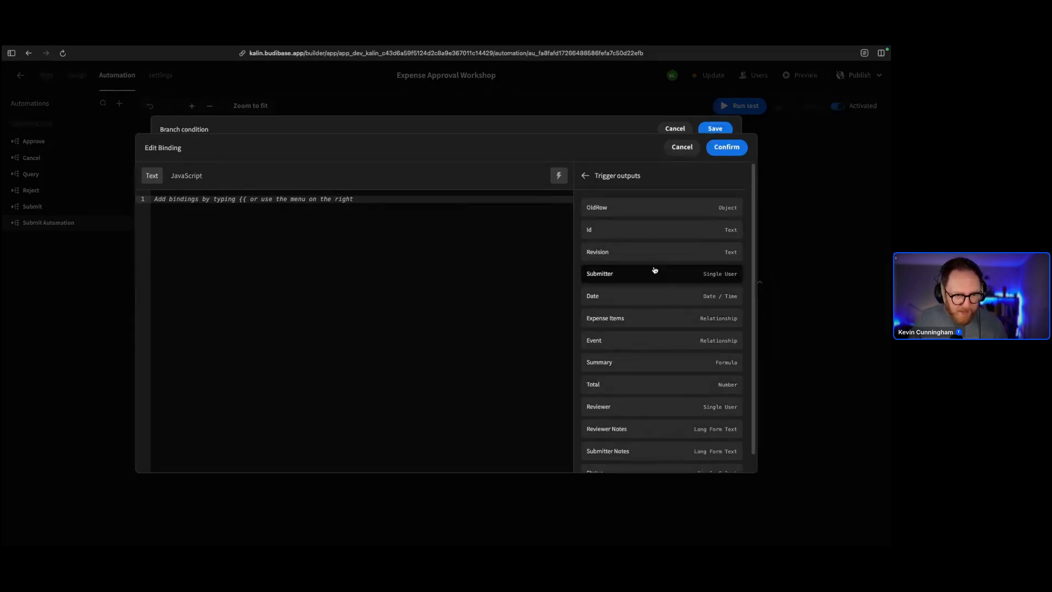
pyautogui.scroll(-1, 654, 373)
pyautogui.click(651, 366)
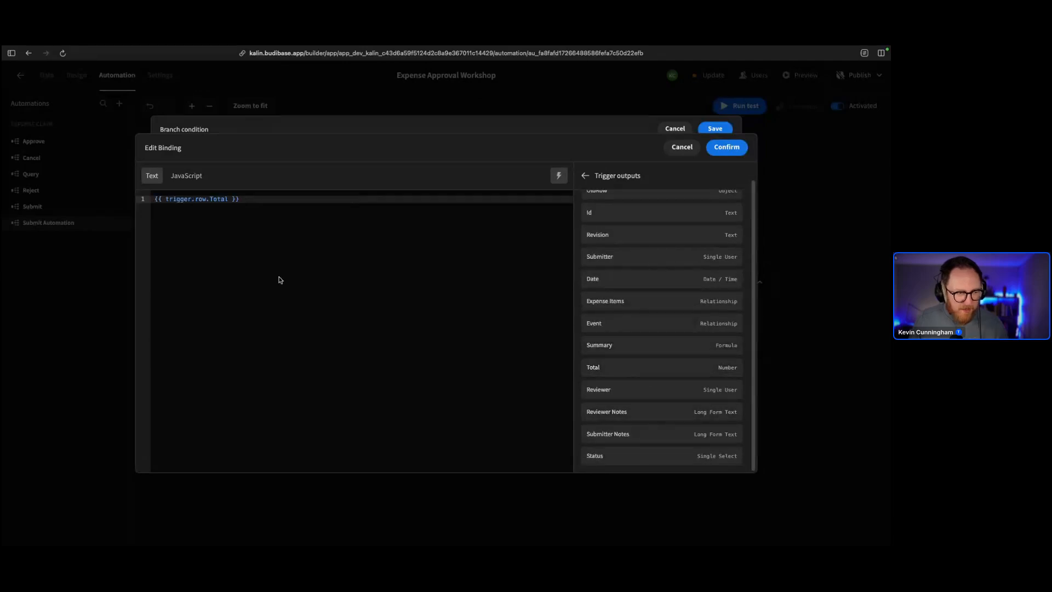
pyautogui.click(279, 196)
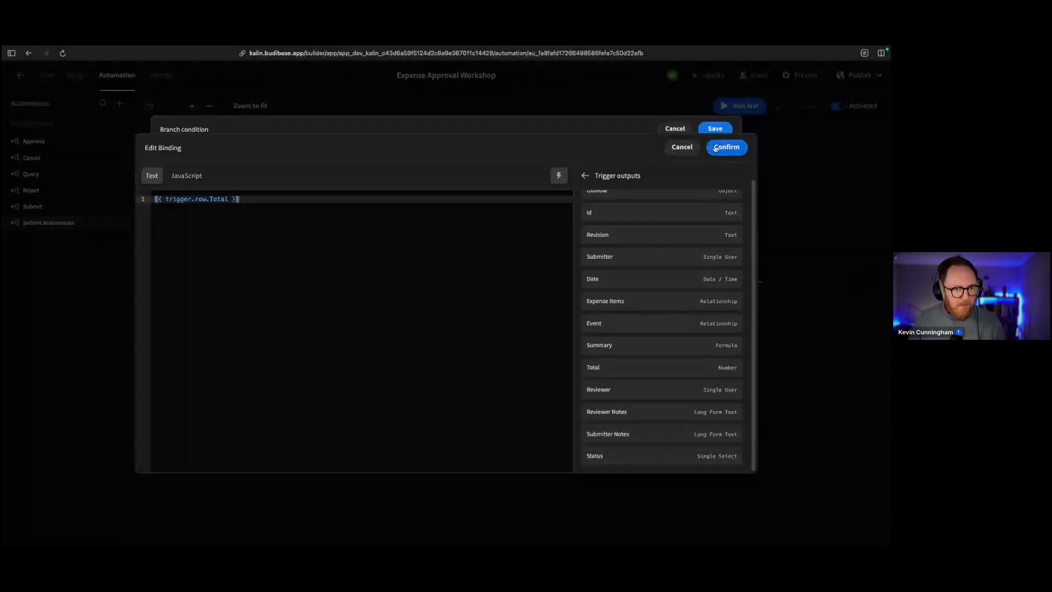
pyautogui.click(726, 147)
pyautogui.click(384, 240)
pyautogui.click(379, 238)
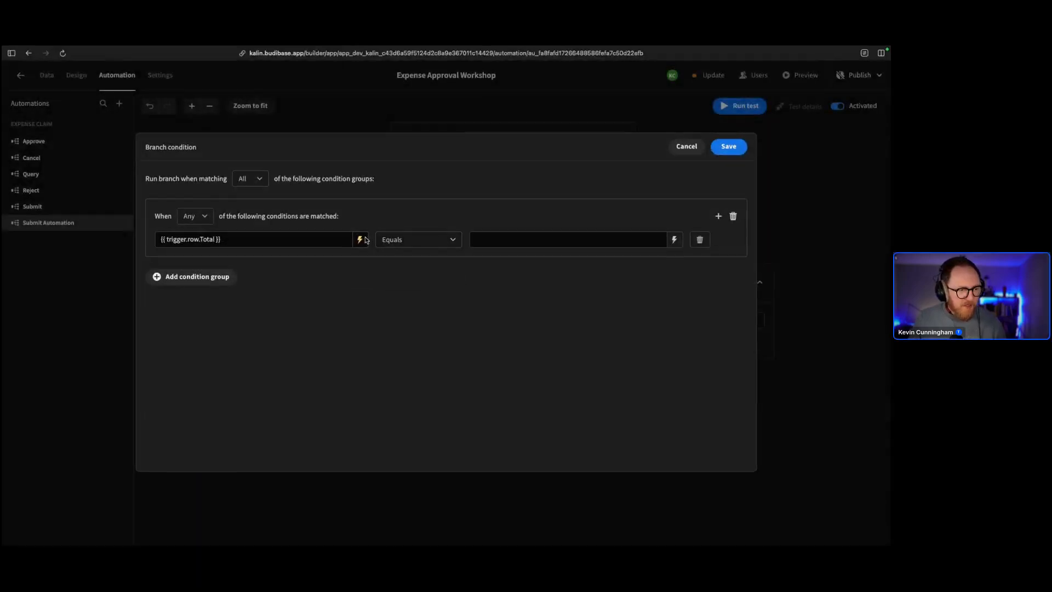
# Replace the binding with trigger.row.Expense Items.Category, compare it to 'Foo', and save
pyautogui.click(359, 240)
pyautogui.moveTo(403, 201); pyautogui.dragTo(3, 189)
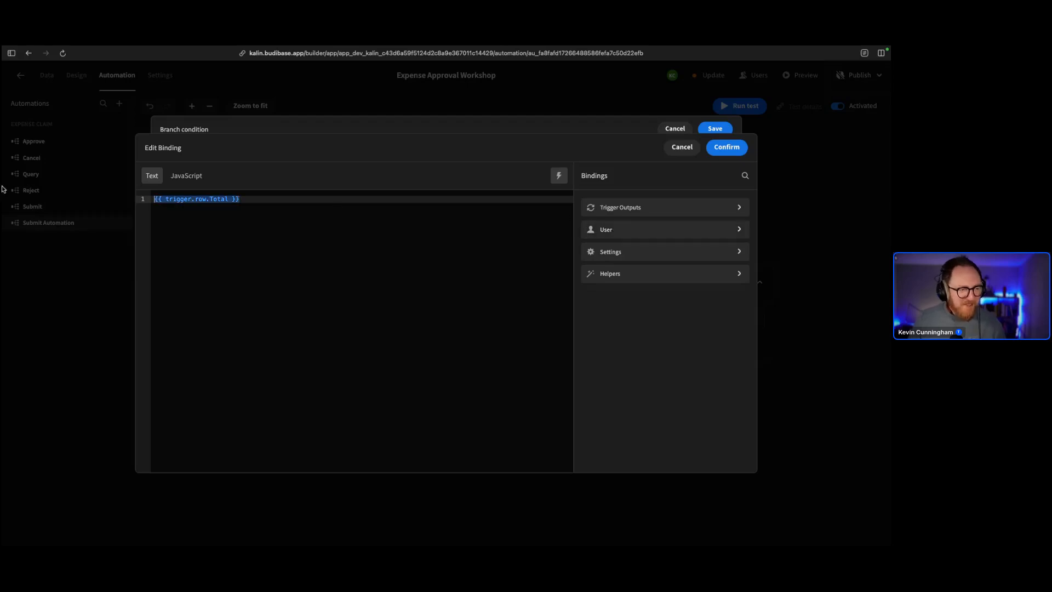
pyautogui.press('BackSpace')
pyautogui.click(640, 207)
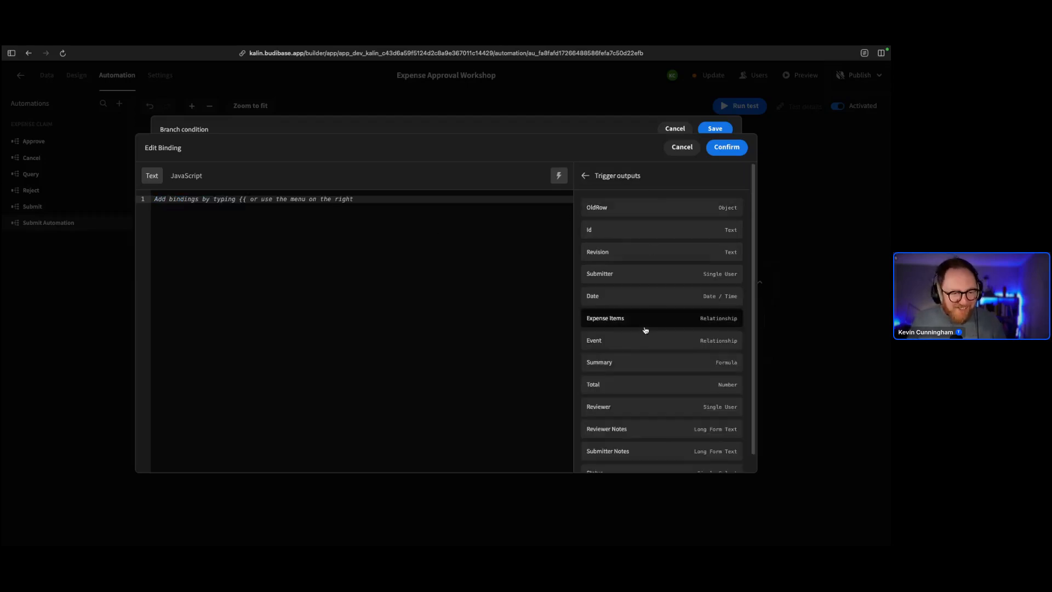
pyautogui.click(660, 316)
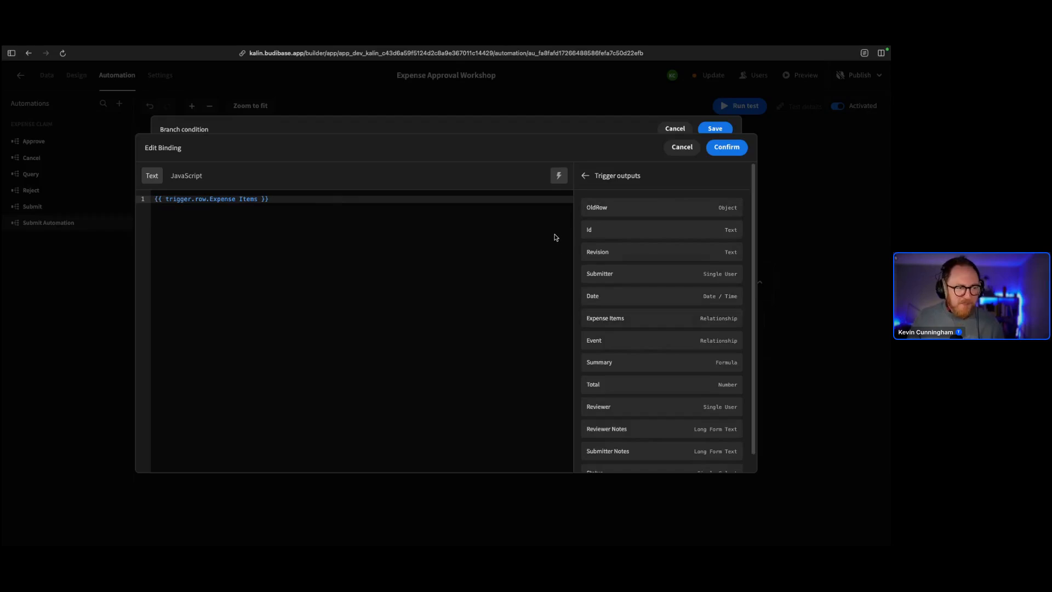
pyautogui.click(258, 198)
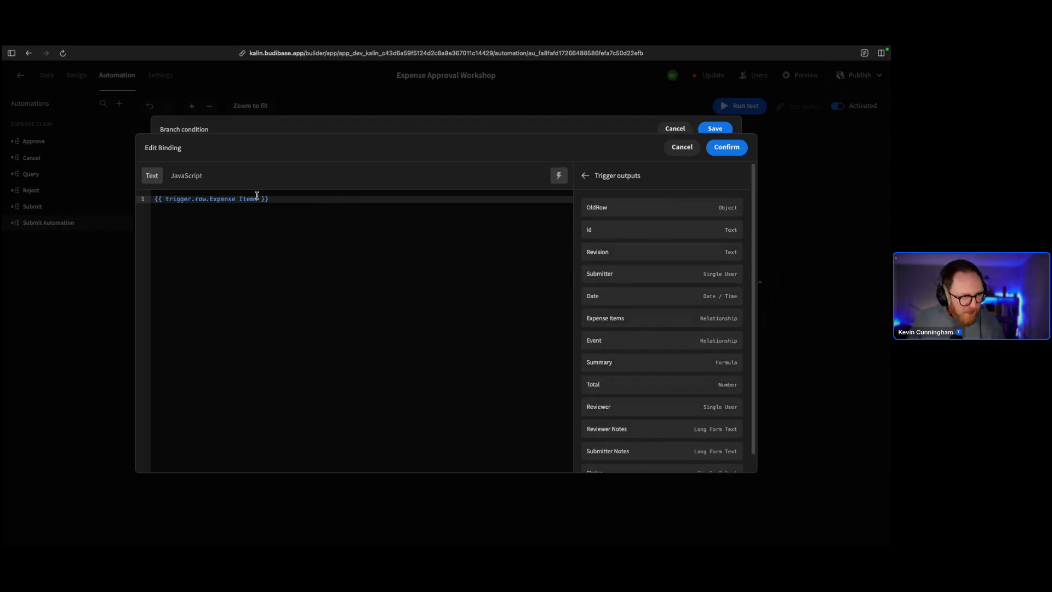
pyautogui.write('.Categ')
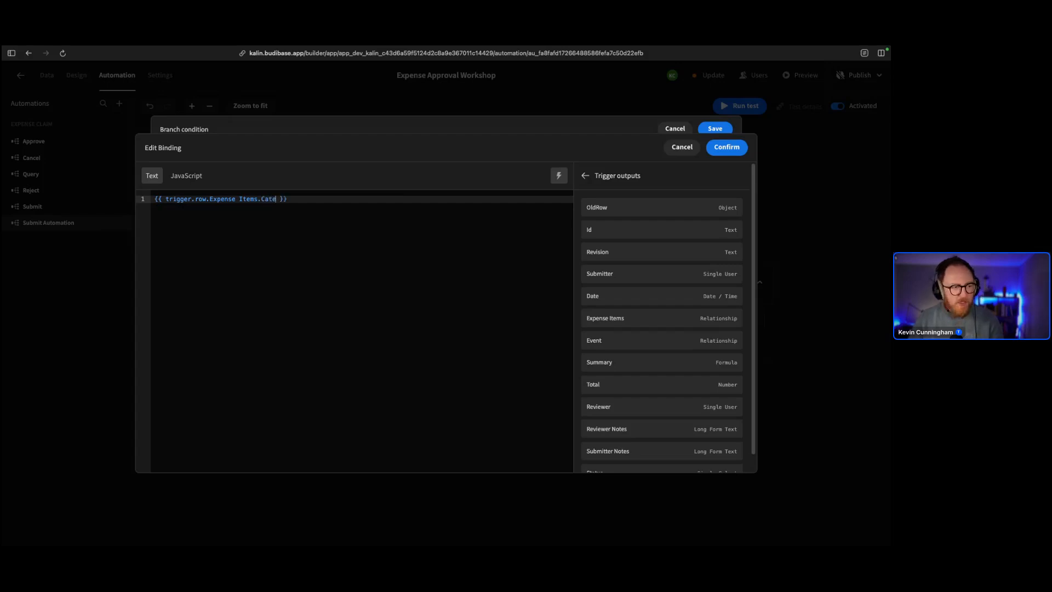
pyautogui.write('ory')
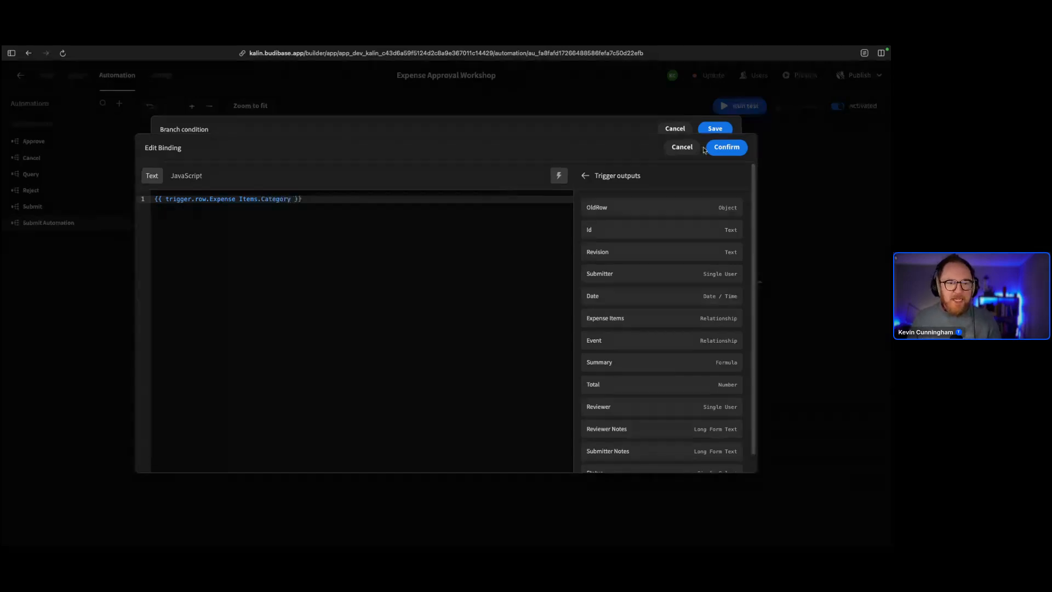
pyautogui.click(713, 147)
pyautogui.click(524, 241)
pyautogui.write('Food')
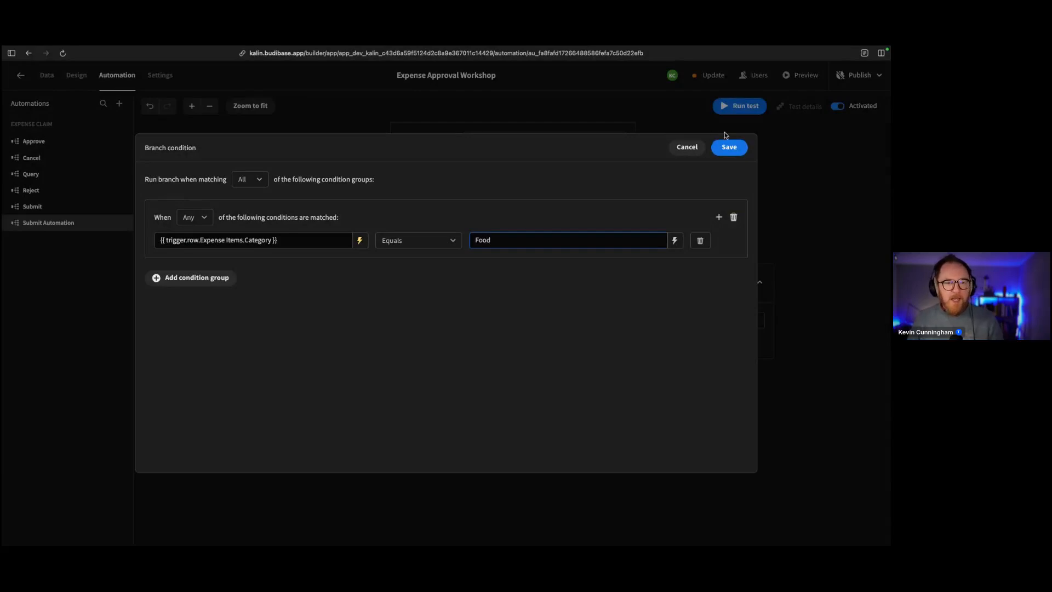
pyautogui.click(727, 145)
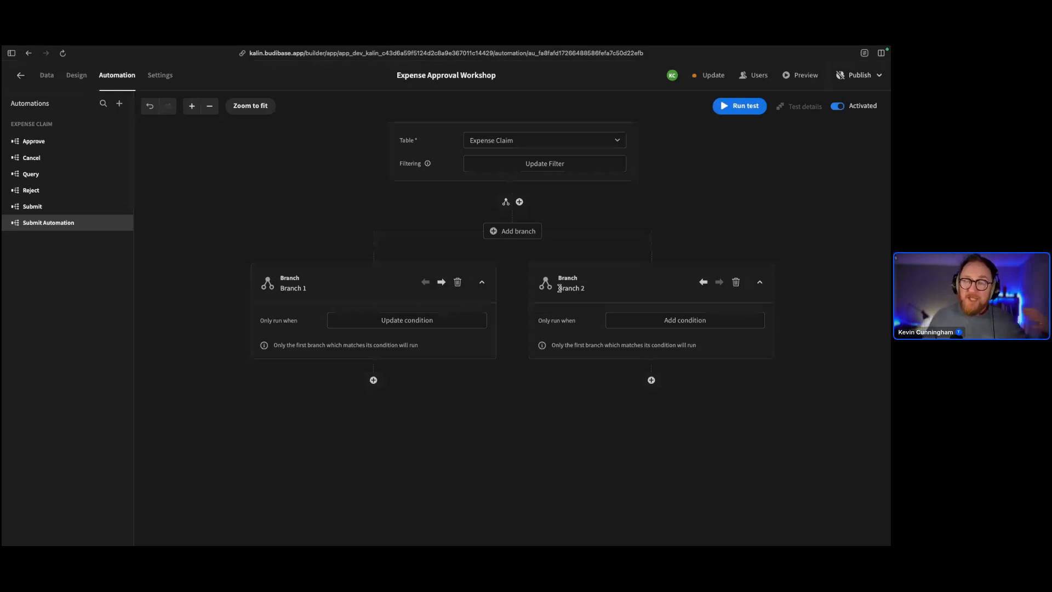
# Give Branch 2 the condition Expense Items.Category equals 'Transport' and save it
pyautogui.scroll(-1, 560, 288)
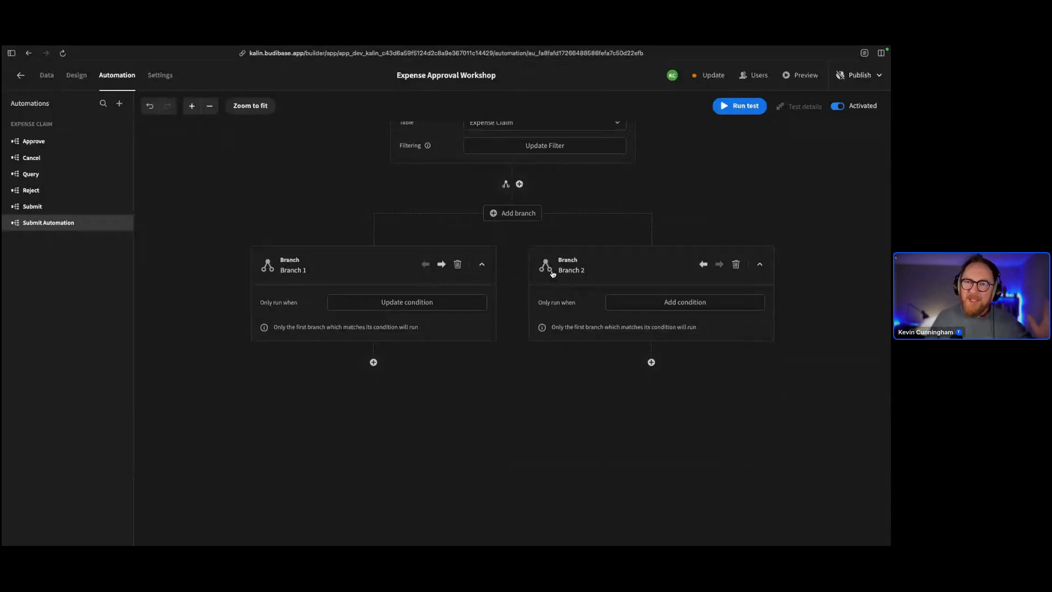
pyautogui.click(692, 302)
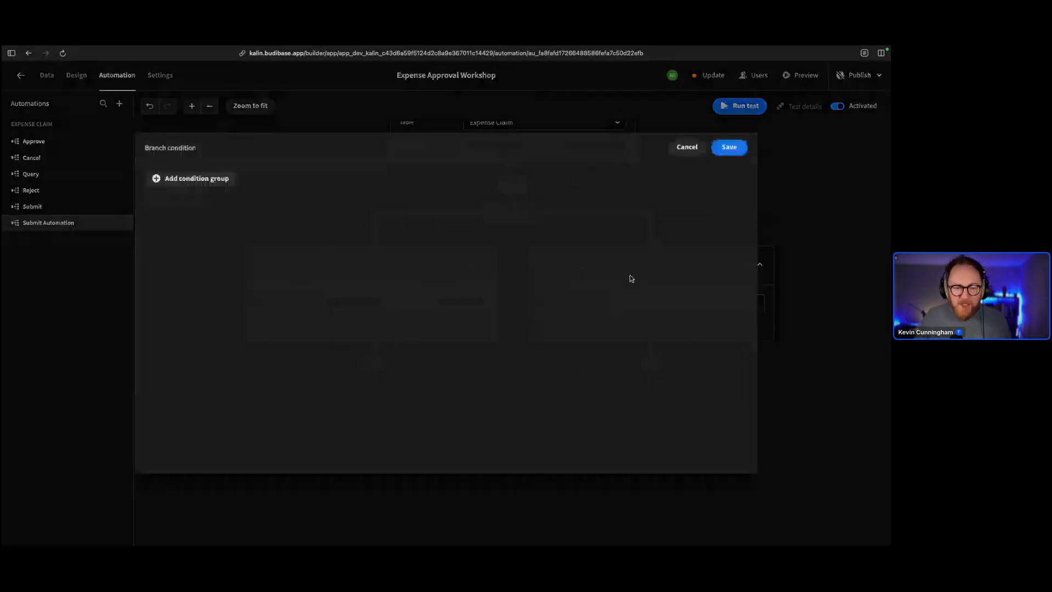
pyautogui.click(190, 179)
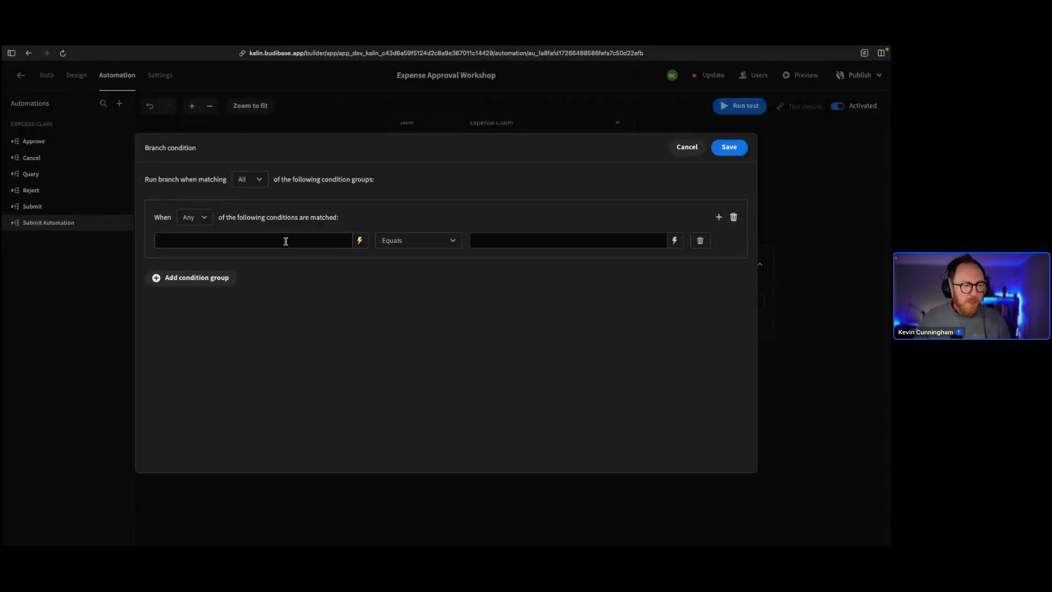
pyautogui.click(357, 241)
pyautogui.click(590, 207)
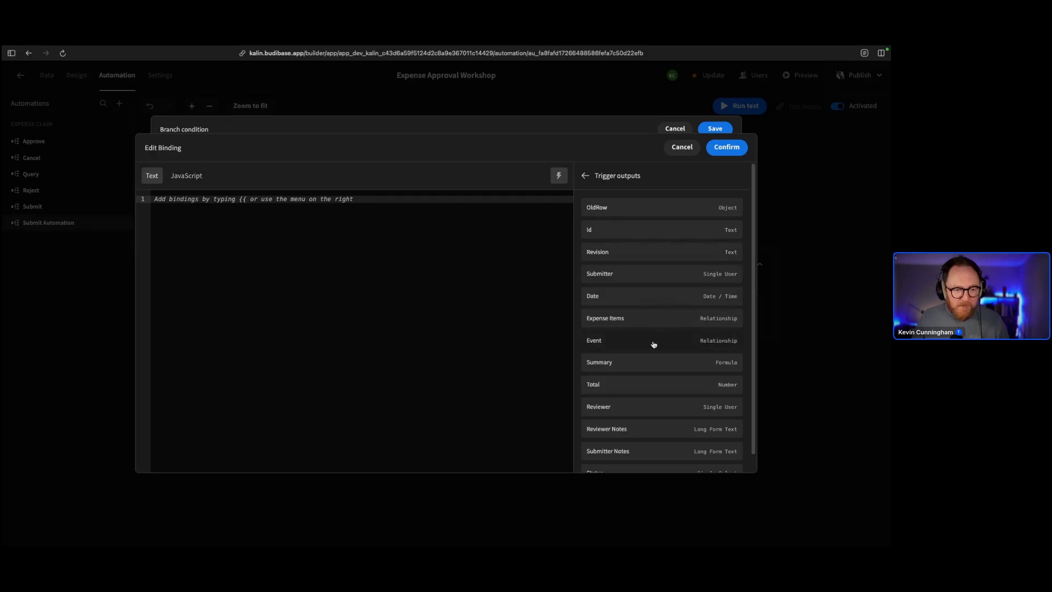
pyautogui.click(639, 319)
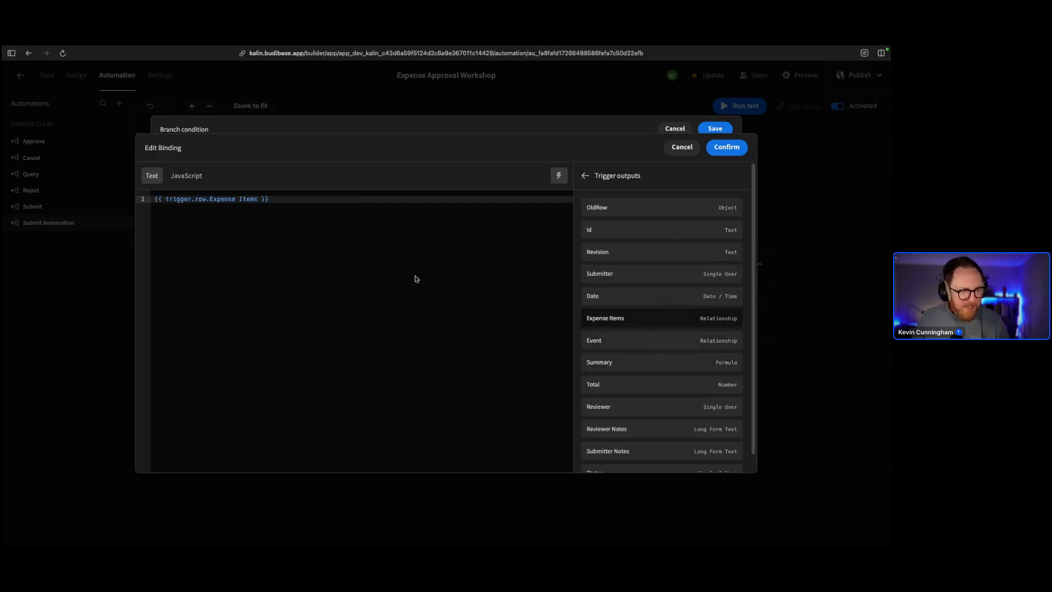
pyautogui.click(257, 198)
pyautogui.write('.Ca')
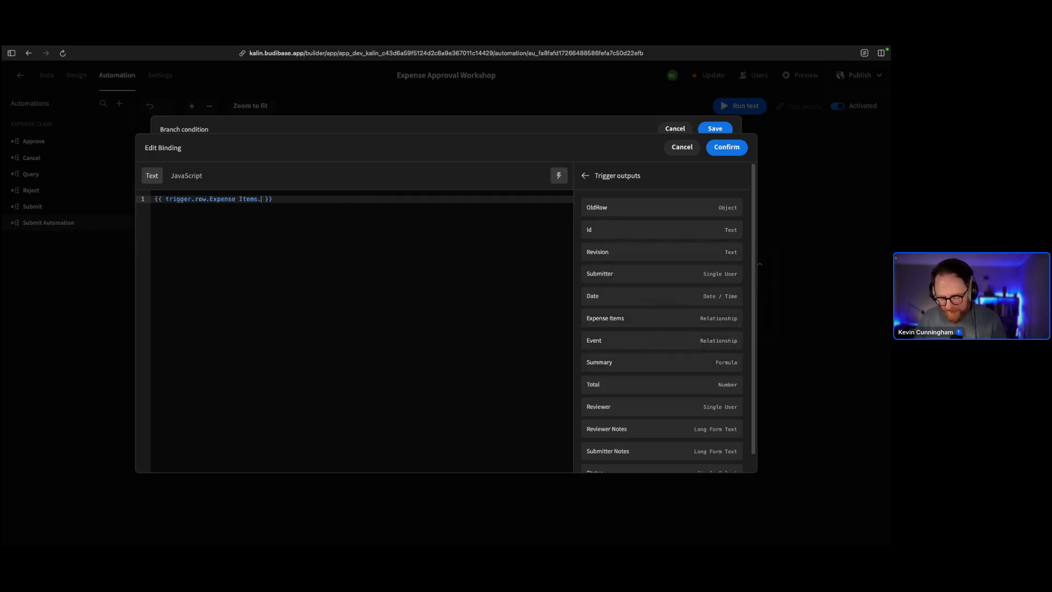
pyautogui.write('tegory')
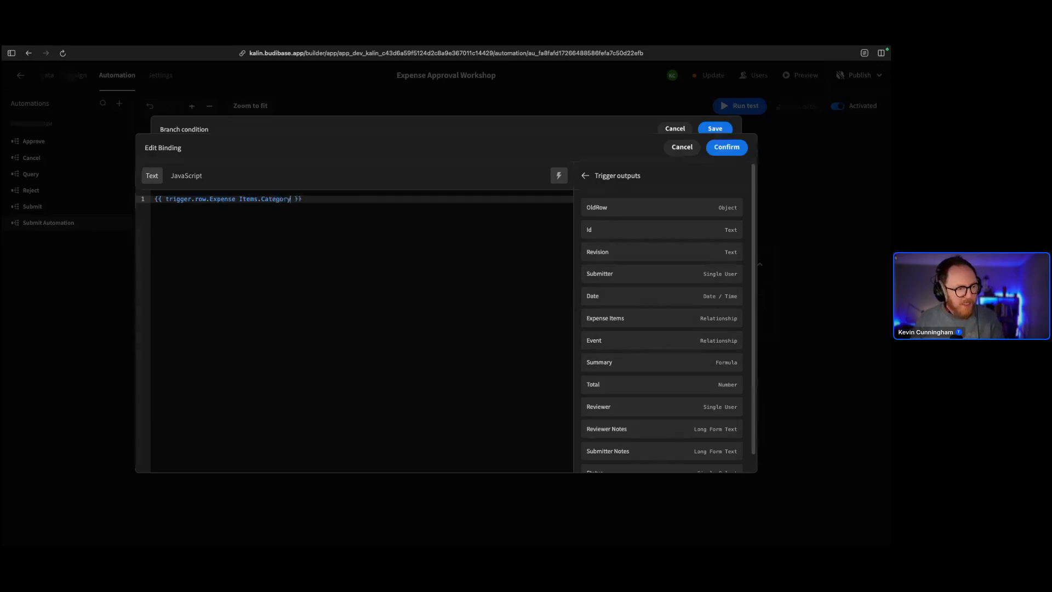
pyautogui.click(716, 146)
pyautogui.click(504, 241)
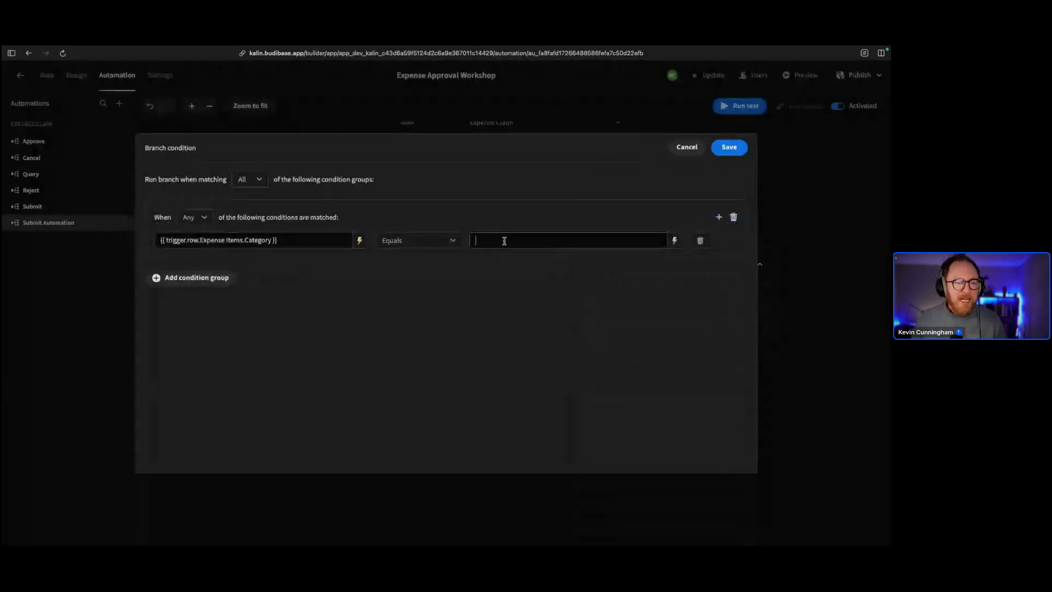
pyautogui.write('Transport')
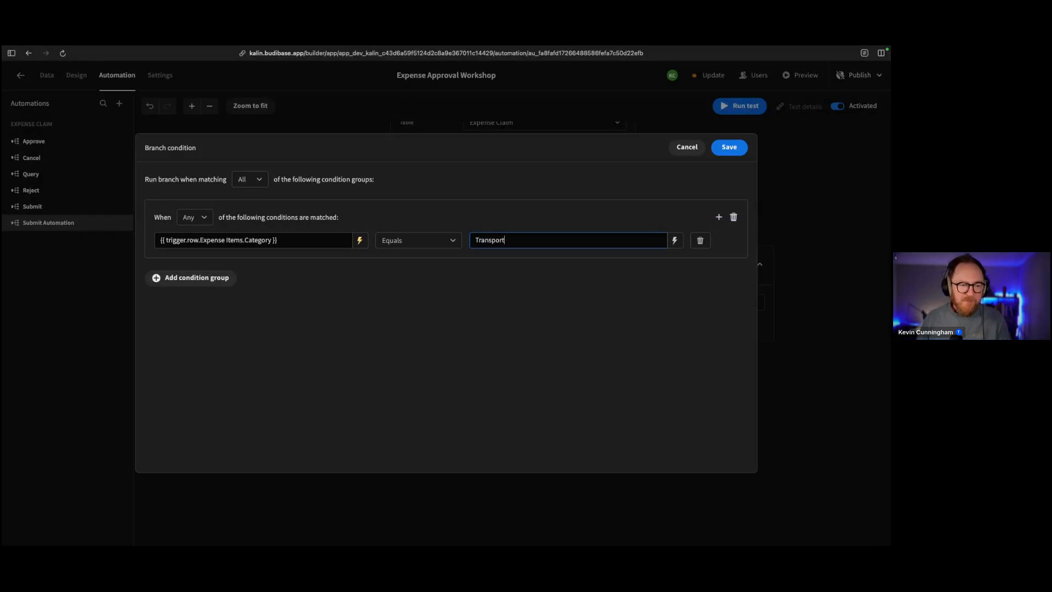
pyautogui.click(735, 154)
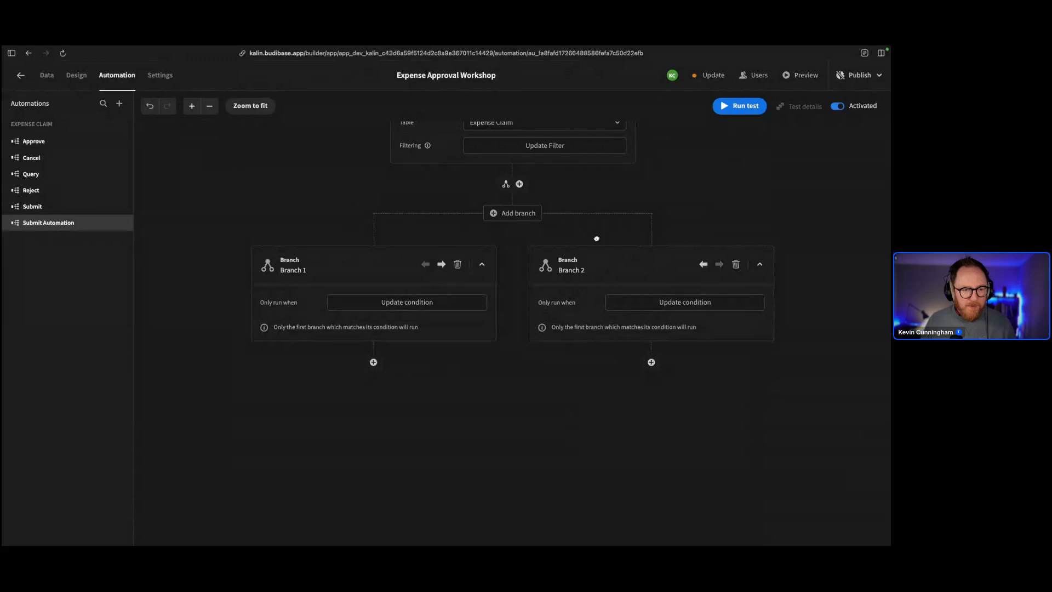
pyautogui.moveTo(597, 239); pyautogui.dragTo(589, 308)
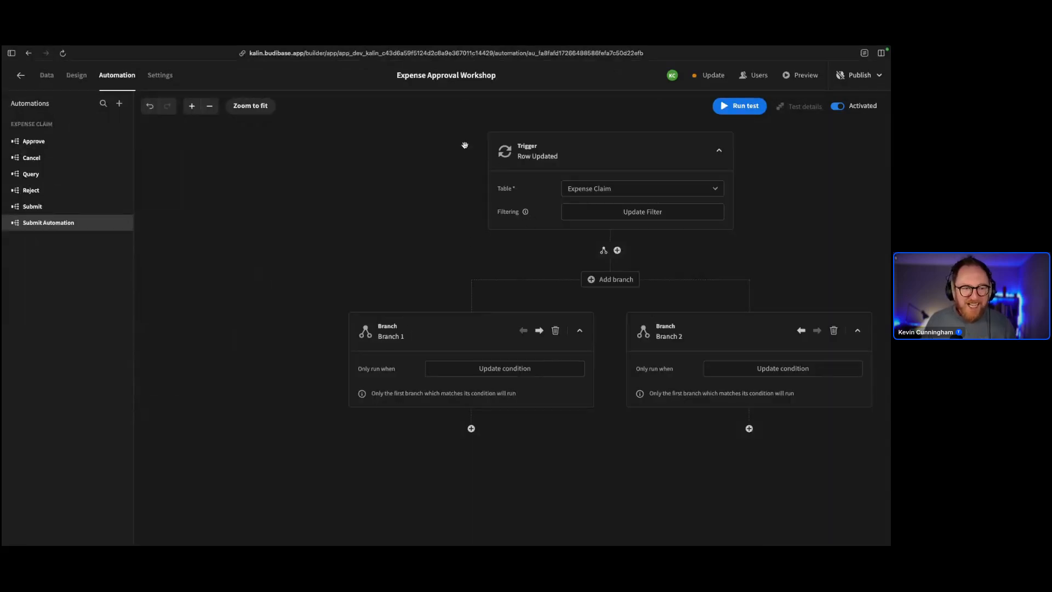
pyautogui.moveTo(414, 170); pyautogui.dragTo(323, 125)
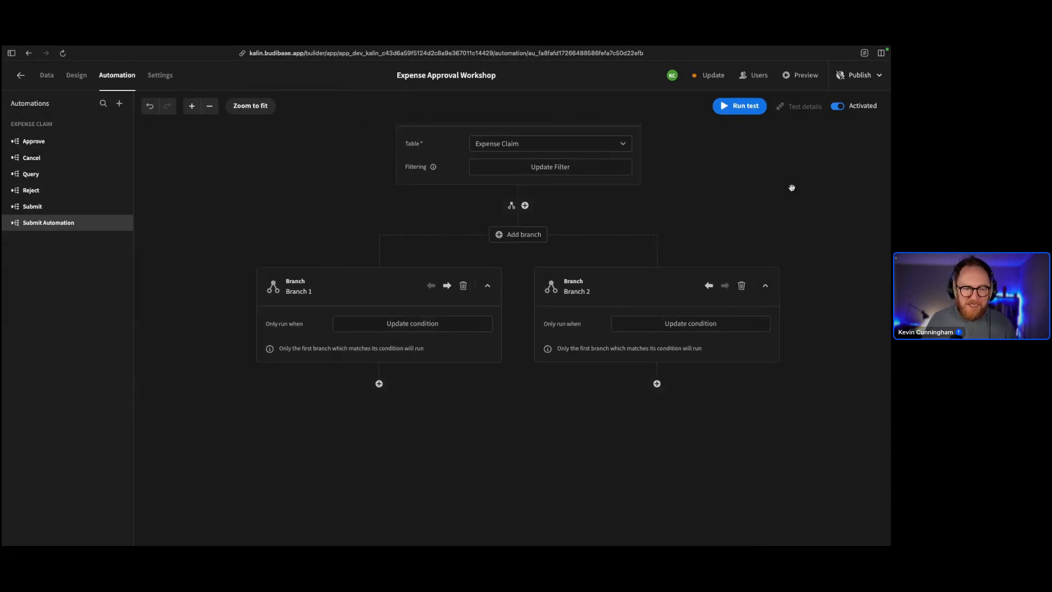
pyautogui.moveTo(792, 188); pyautogui.dragTo(792, 222)
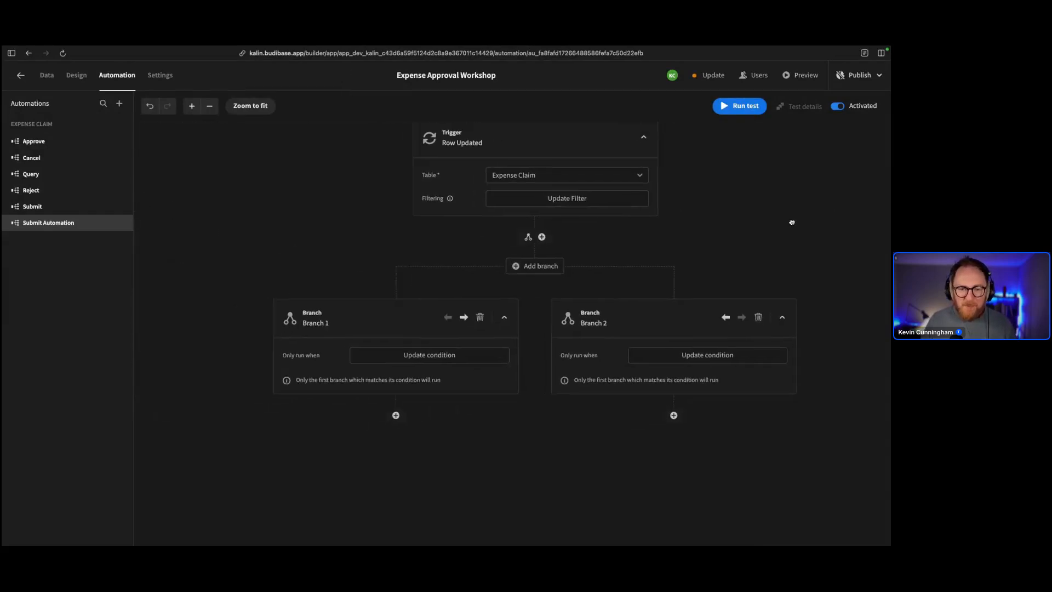
pyautogui.moveTo(448, 285); pyautogui.dragTo(344, 237)
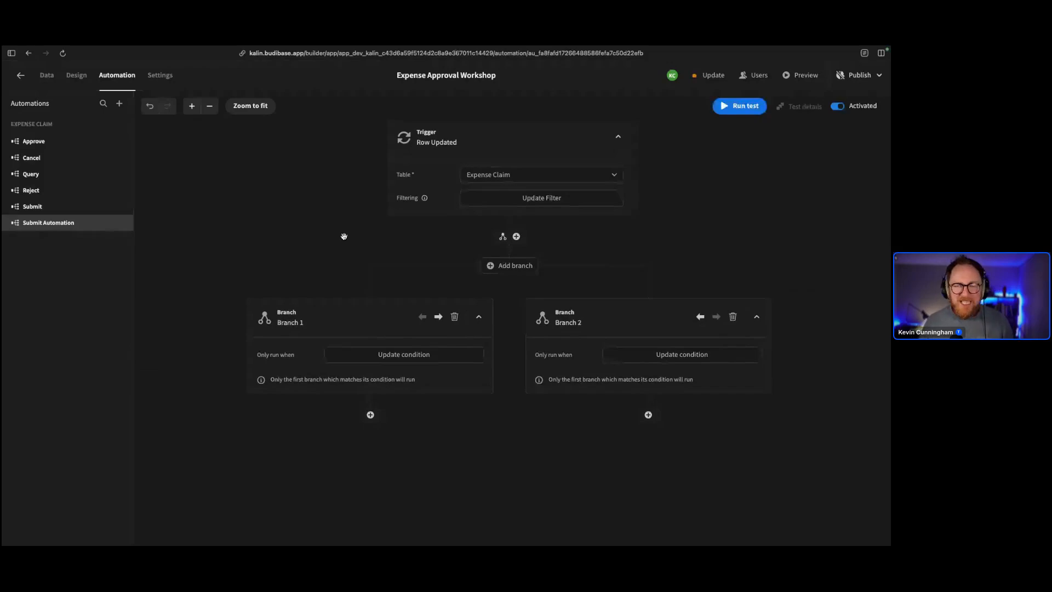
pyautogui.scroll(-1, 344, 236)
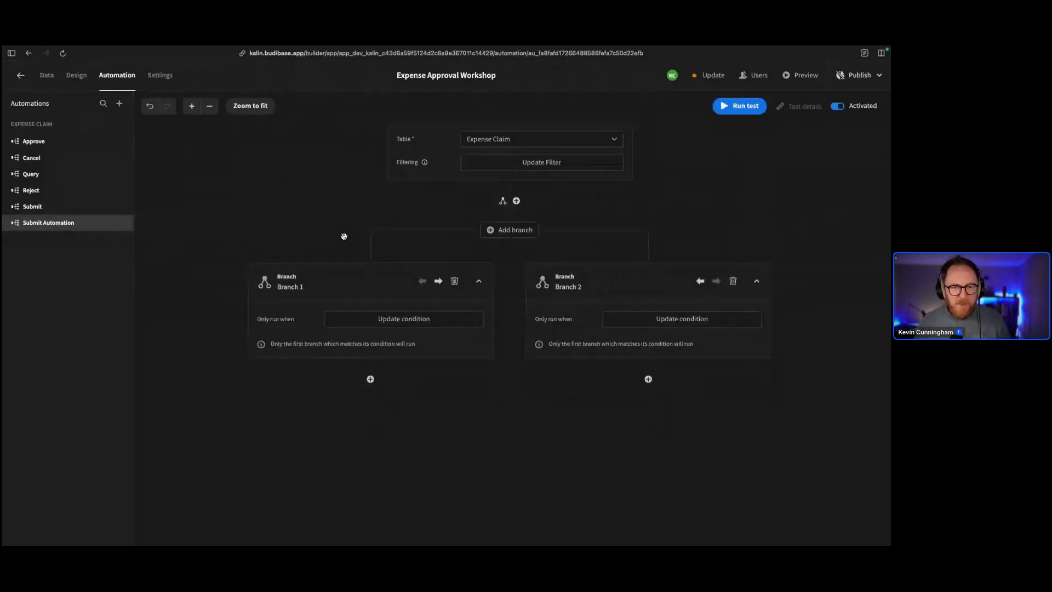
pyautogui.scroll(1, 344, 236)
pyautogui.click(210, 106)
pyautogui.click(209, 106)
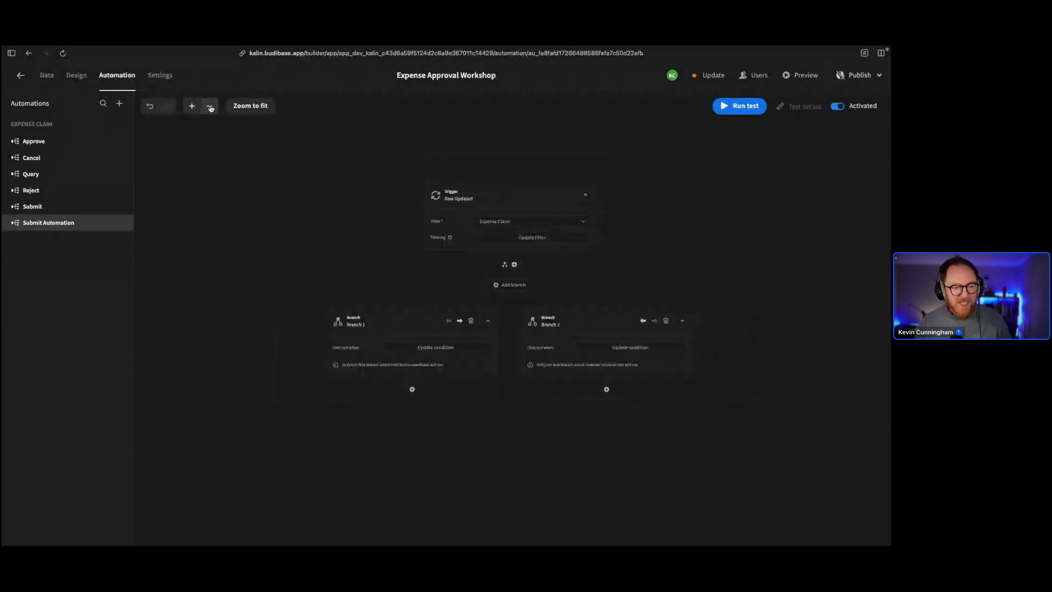
pyautogui.click(211, 108)
pyautogui.click(211, 108)
pyautogui.click(210, 108)
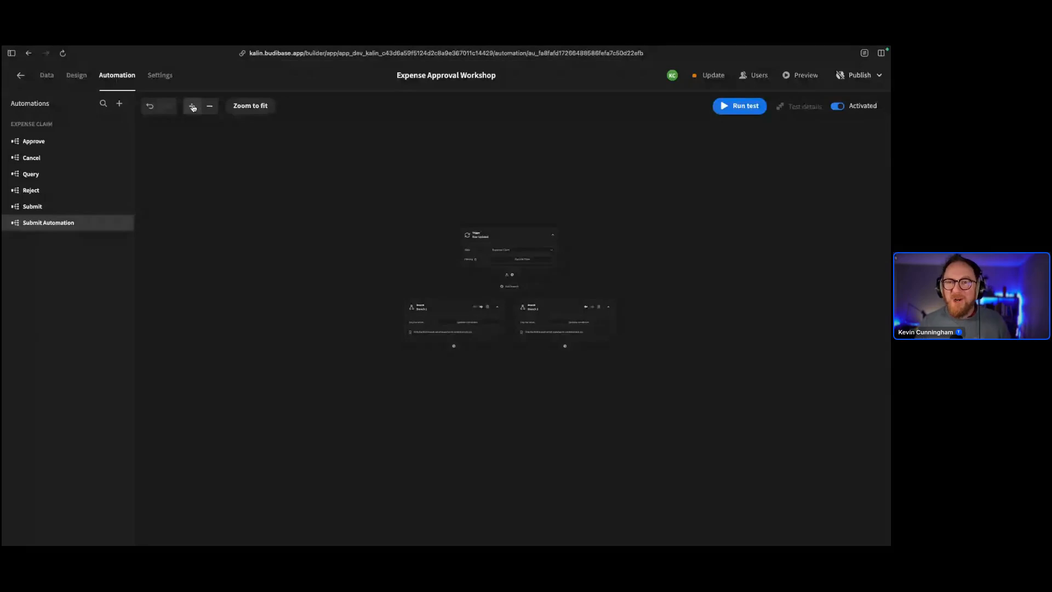
pyautogui.click(192, 106)
pyautogui.click(192, 106)
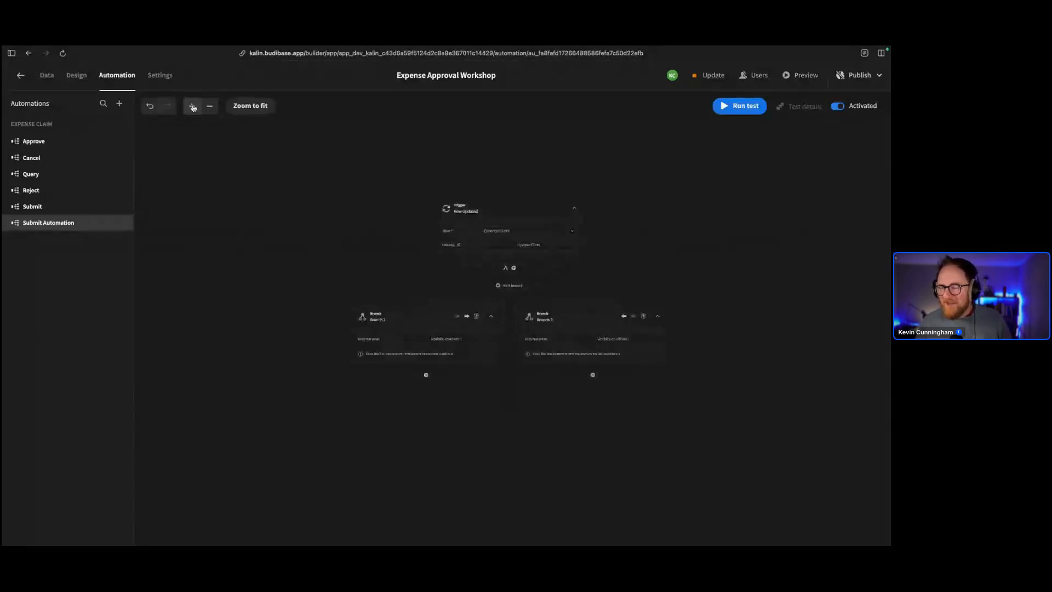
pyautogui.click(209, 107)
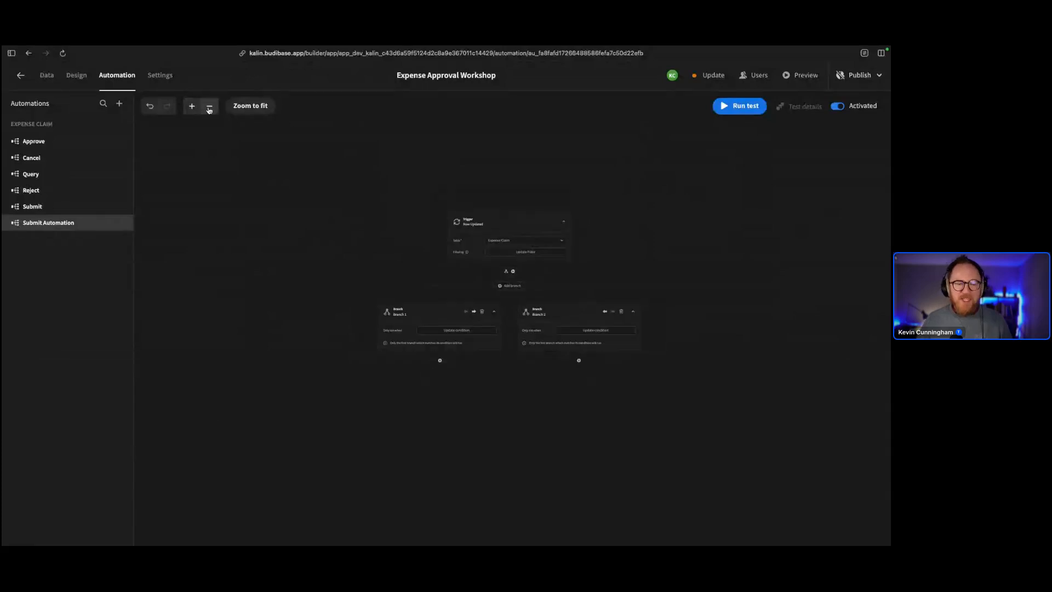
pyautogui.click(209, 109)
pyautogui.click(197, 110)
pyautogui.click(197, 110)
pyautogui.click(197, 110)
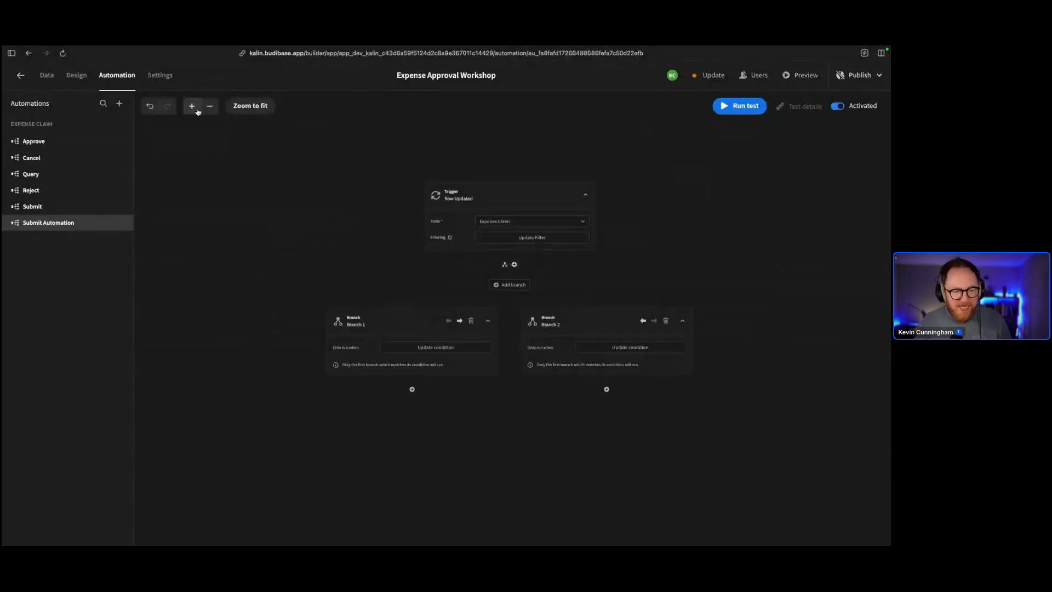
pyautogui.click(197, 110)
pyautogui.click(196, 110)
pyautogui.click(197, 110)
pyautogui.click(198, 112)
pyautogui.click(241, 108)
pyautogui.scroll(-2, 293, 194)
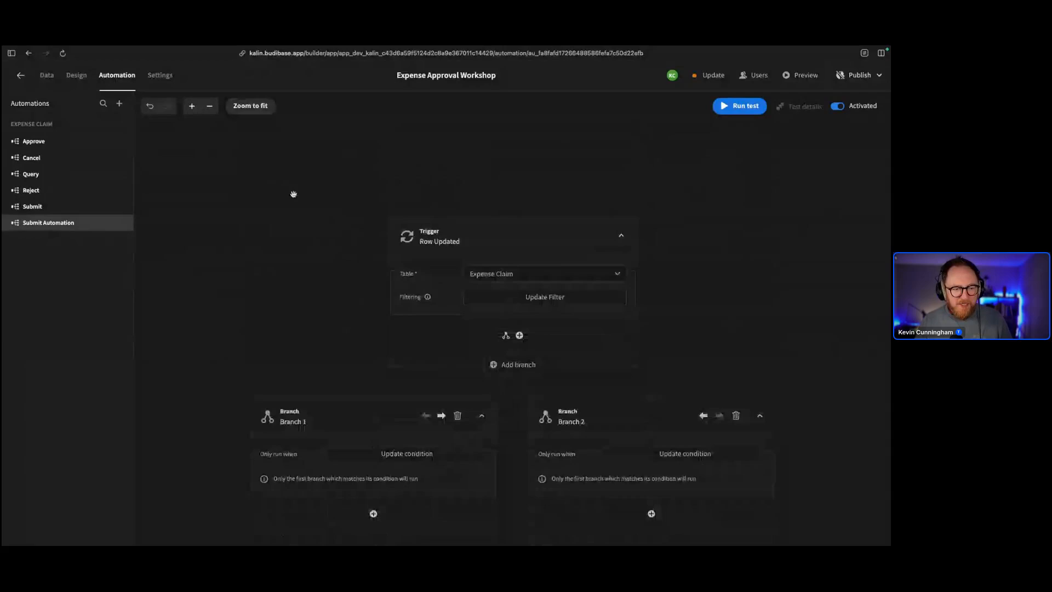
pyautogui.scroll(-1, 294, 194)
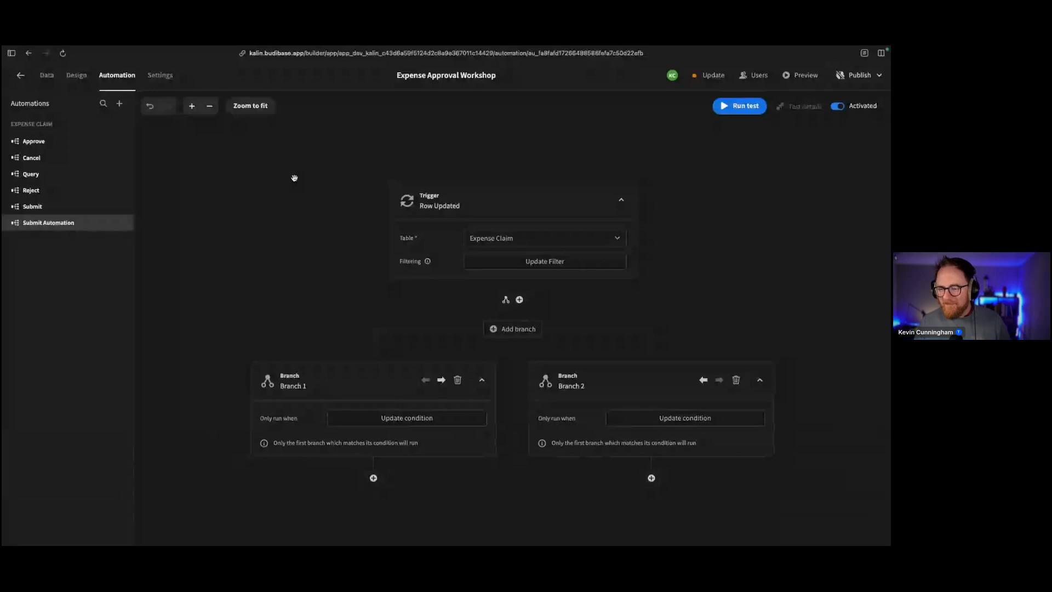
pyautogui.scroll(-2, 294, 178)
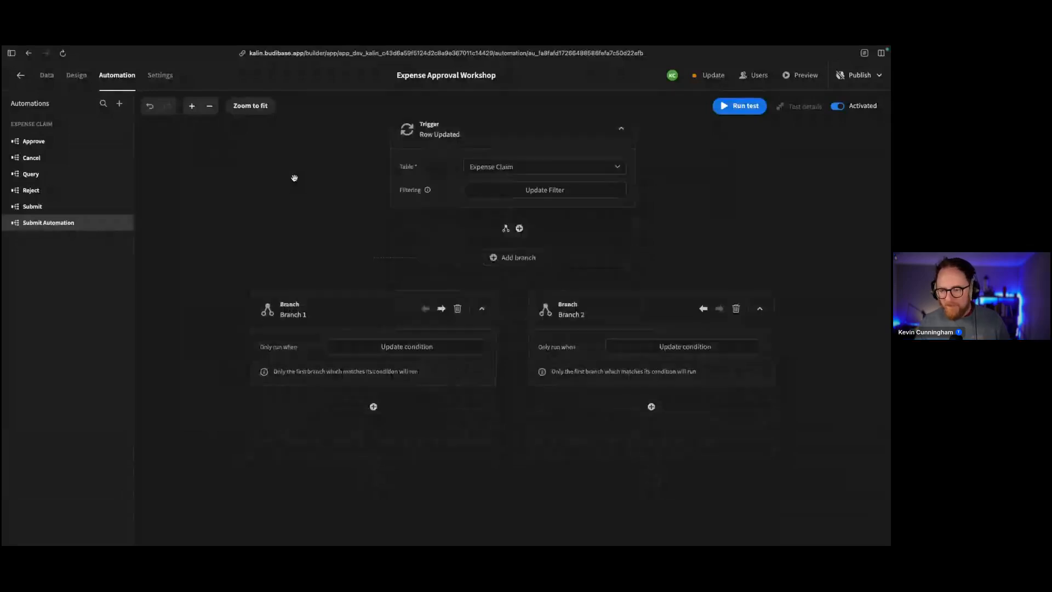
pyautogui.scroll(1, 294, 178)
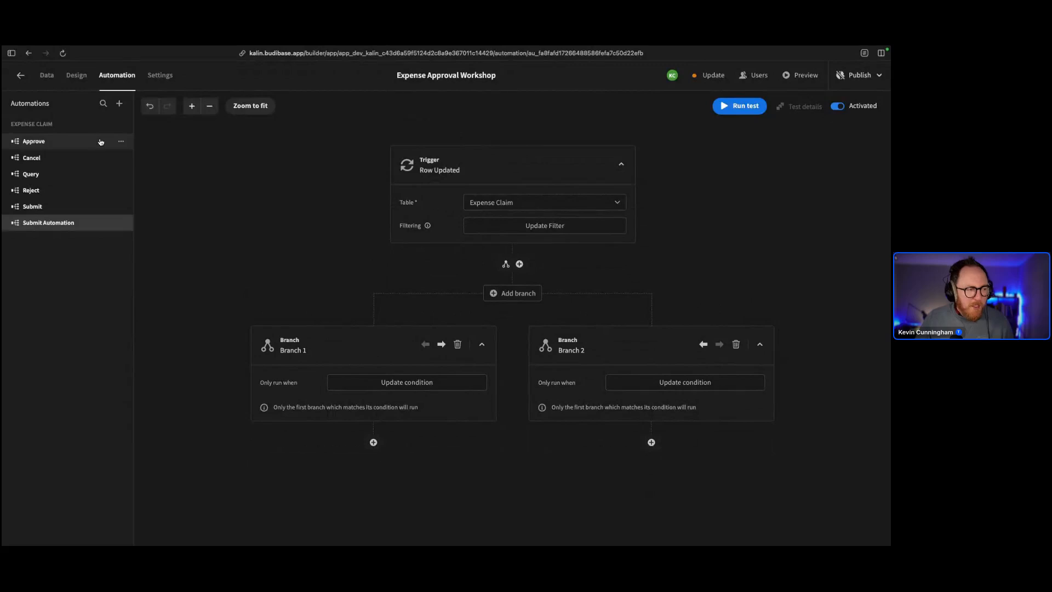
pyautogui.click(118, 104)
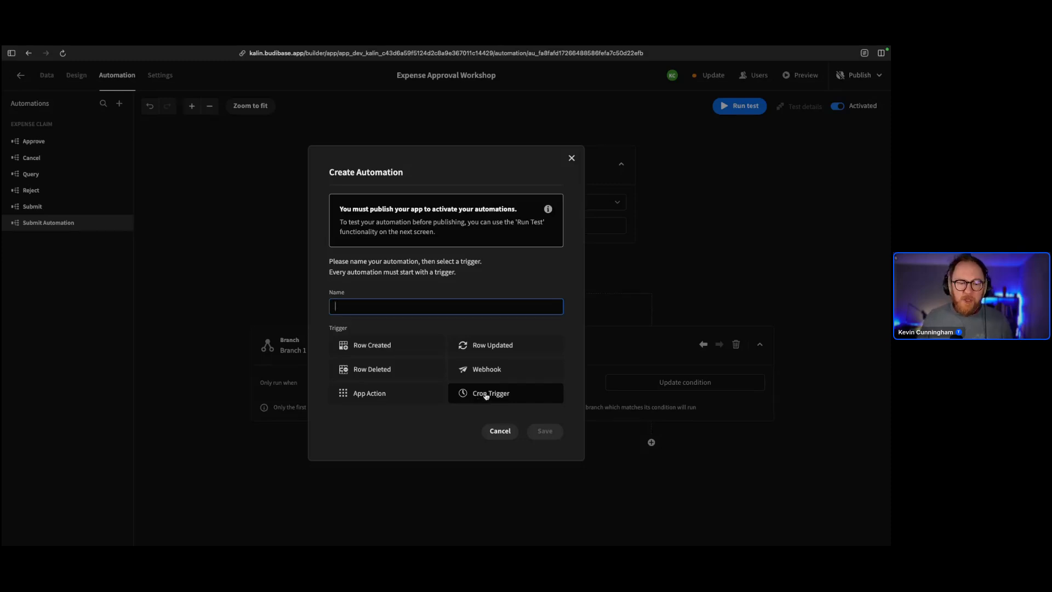
pyautogui.click(655, 296)
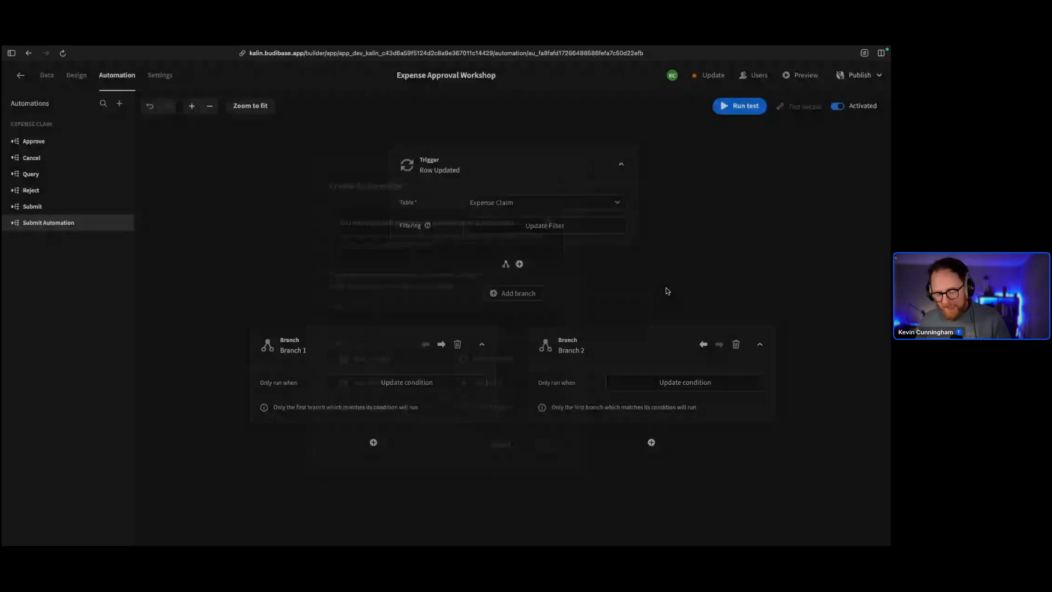
pyautogui.press('super+t')
pyautogui.write('cron')
# On crontab.guru enter '0 3 * * 5' (03:00 every Friday), then switch back to Budibase
pyautogui.press('Return')
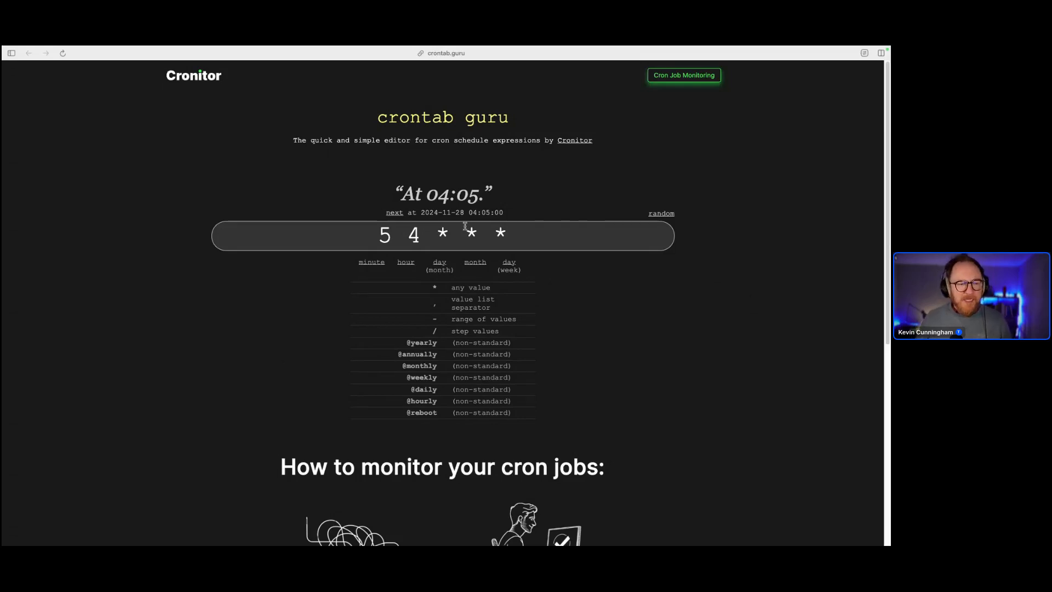
pyautogui.click(564, 247)
pyautogui.press('BackSpace')
pyautogui.press('BackSpace')
pyautogui.press('BackSpace')
pyautogui.press('BackSpace')
pyautogui.press('BackSpace')
pyautogui.press('BackSpace')
pyautogui.press('BackSpace')
pyautogui.press('BackSpace')
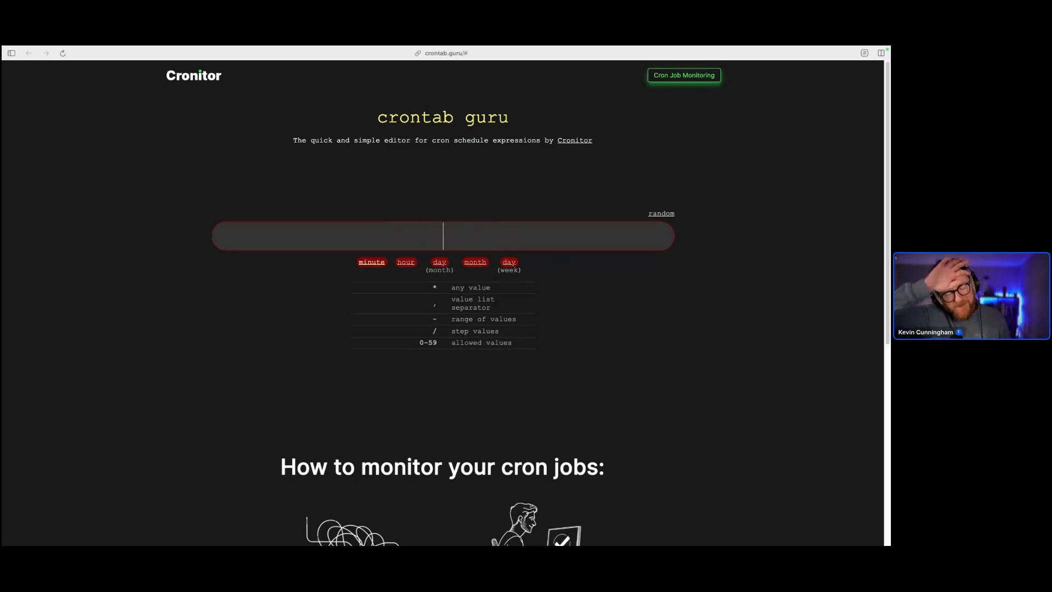
pyautogui.write('0')
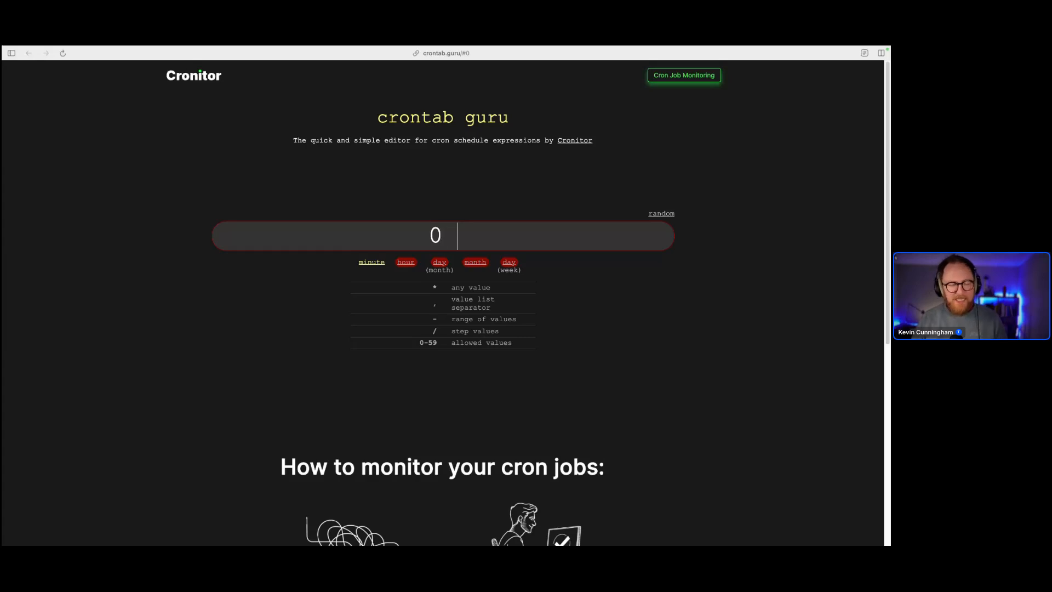
pyautogui.write(' 3')
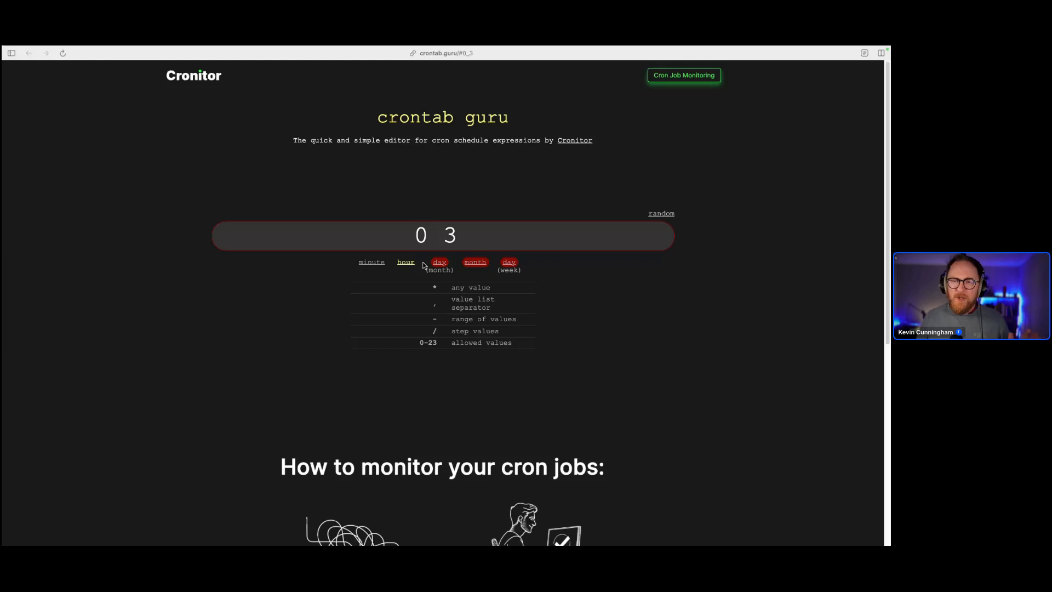
pyautogui.write('*')
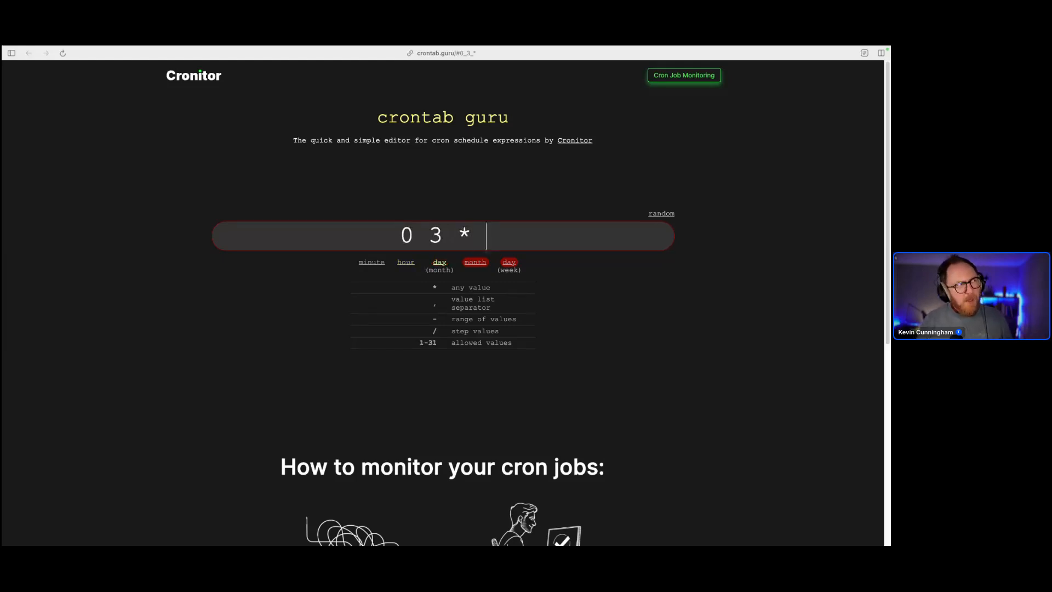
pyautogui.write(' *')
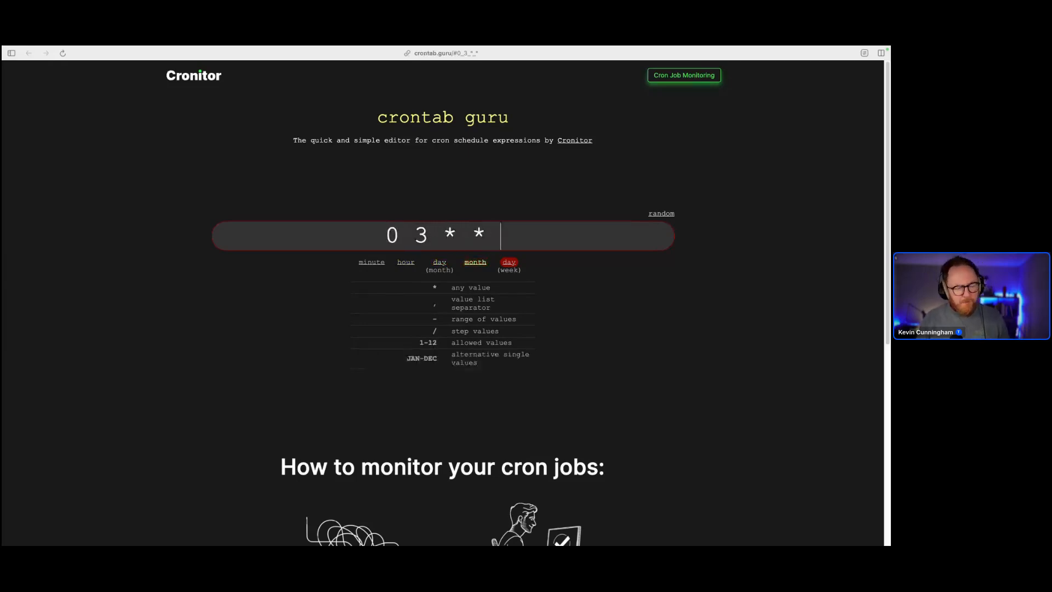
pyautogui.write(' 5')
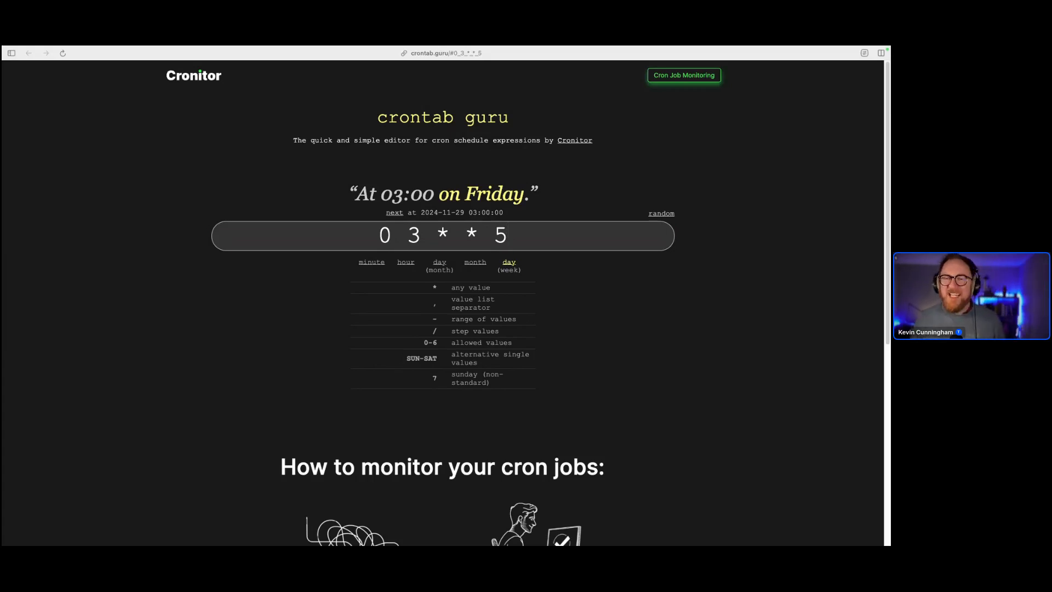
pyautogui.press('super+t')
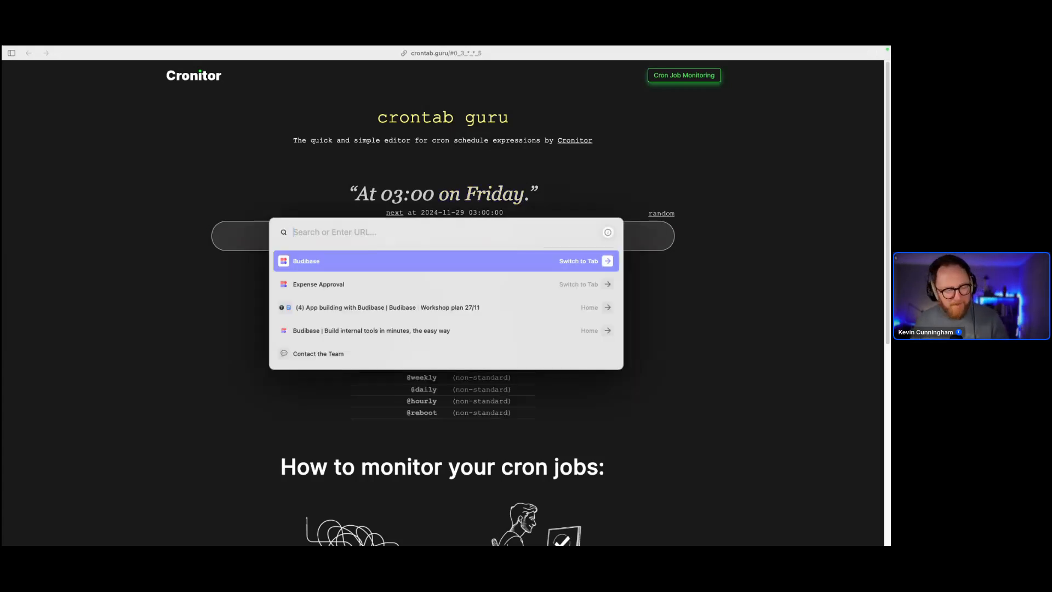
pyautogui.press('Return')
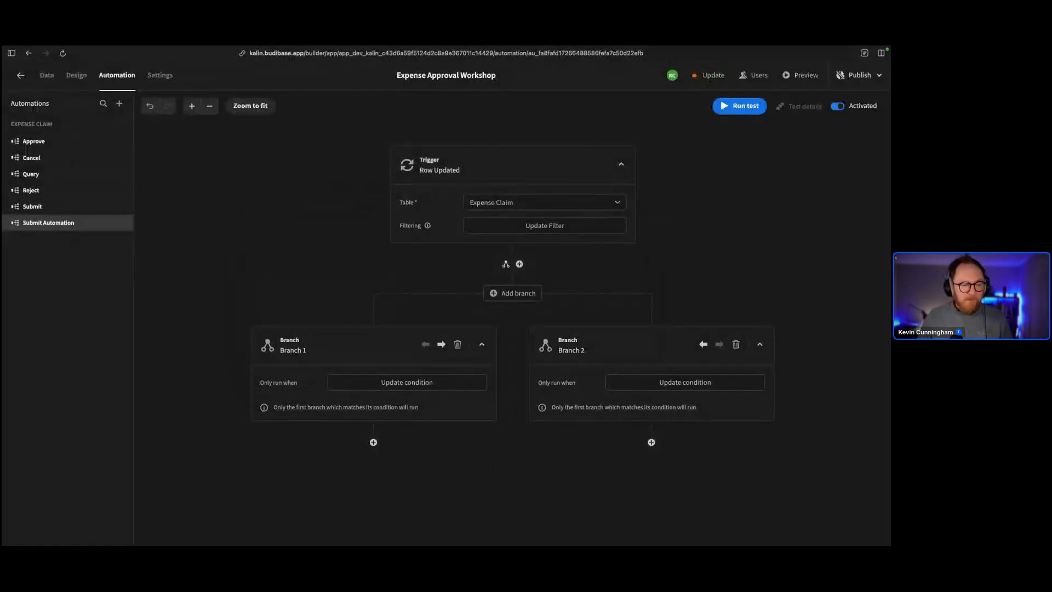
# In the portal's AI settings, start a new AI configuration and check its provider and model lists
pyautogui.click(20, 75)
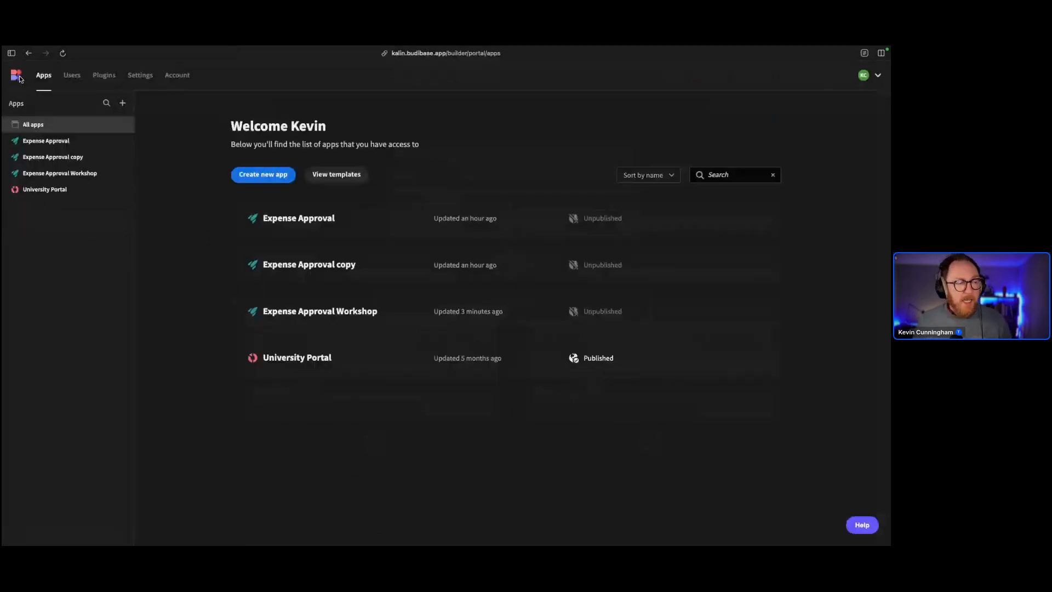
pyautogui.click(138, 77)
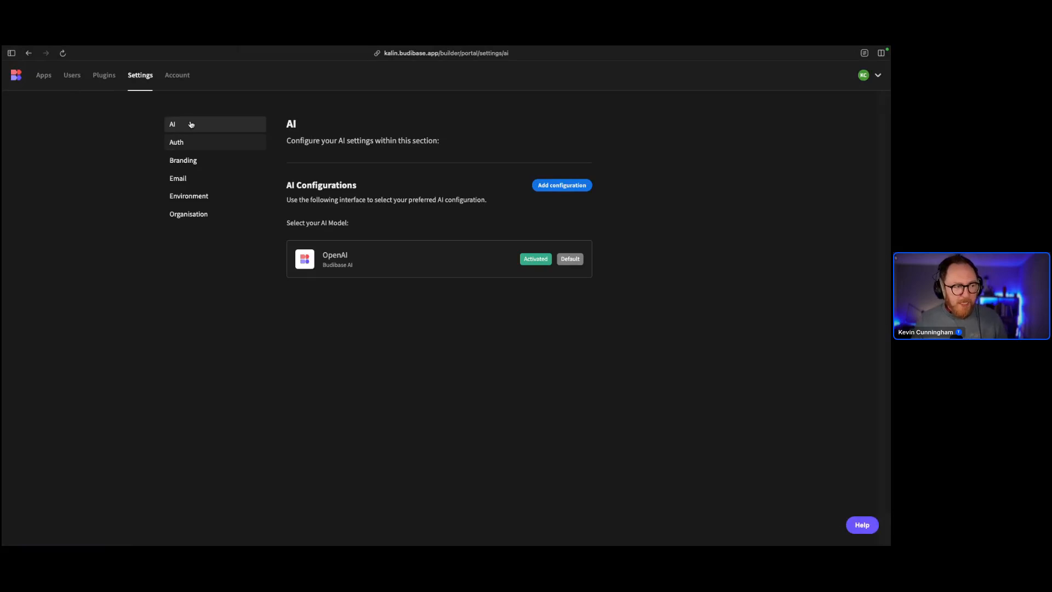
pyautogui.click(555, 186)
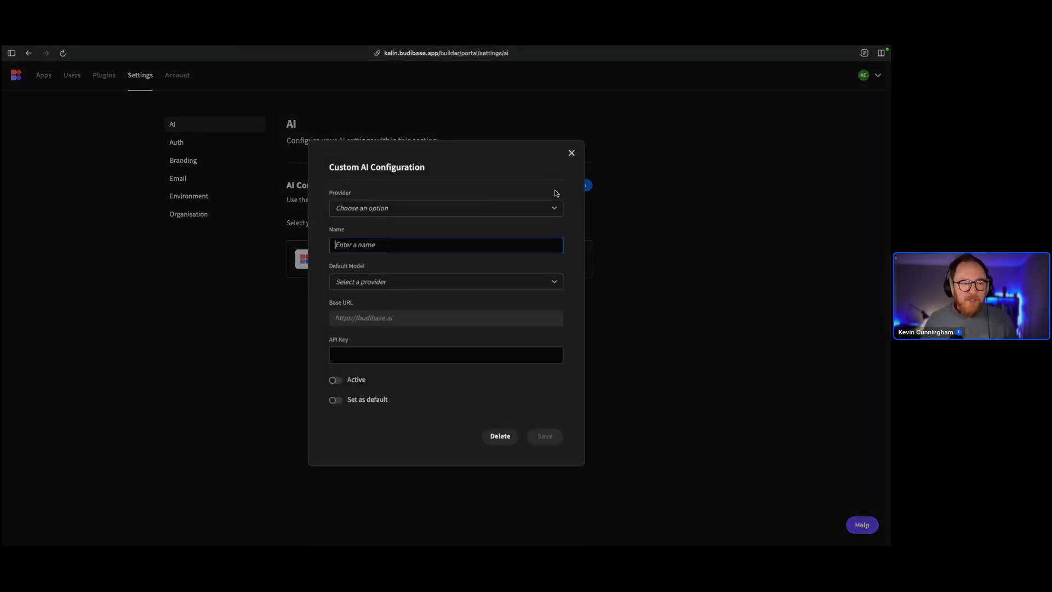
pyautogui.click(434, 207)
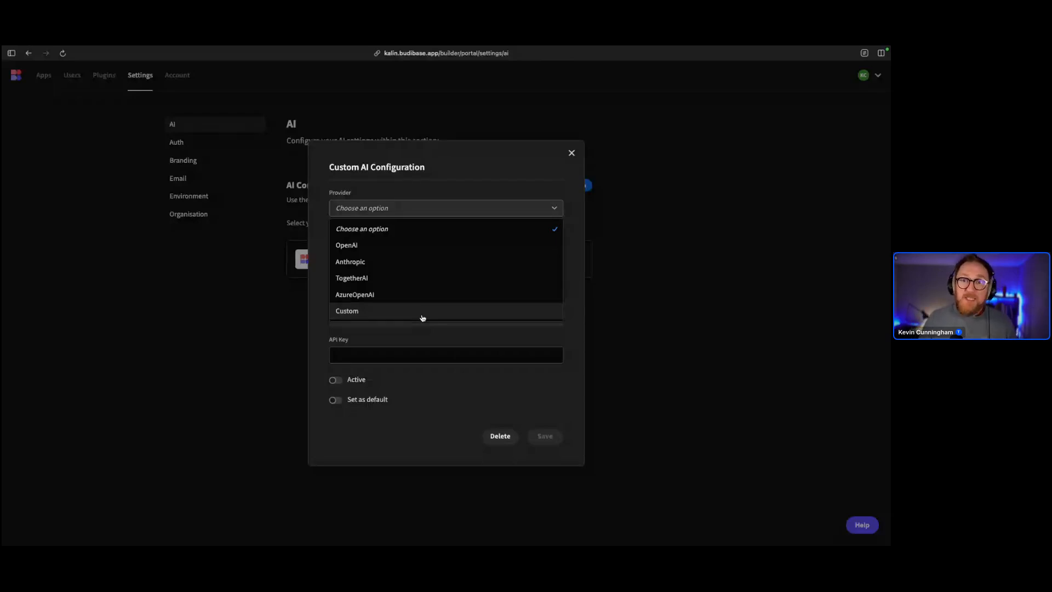
pyautogui.click(430, 199)
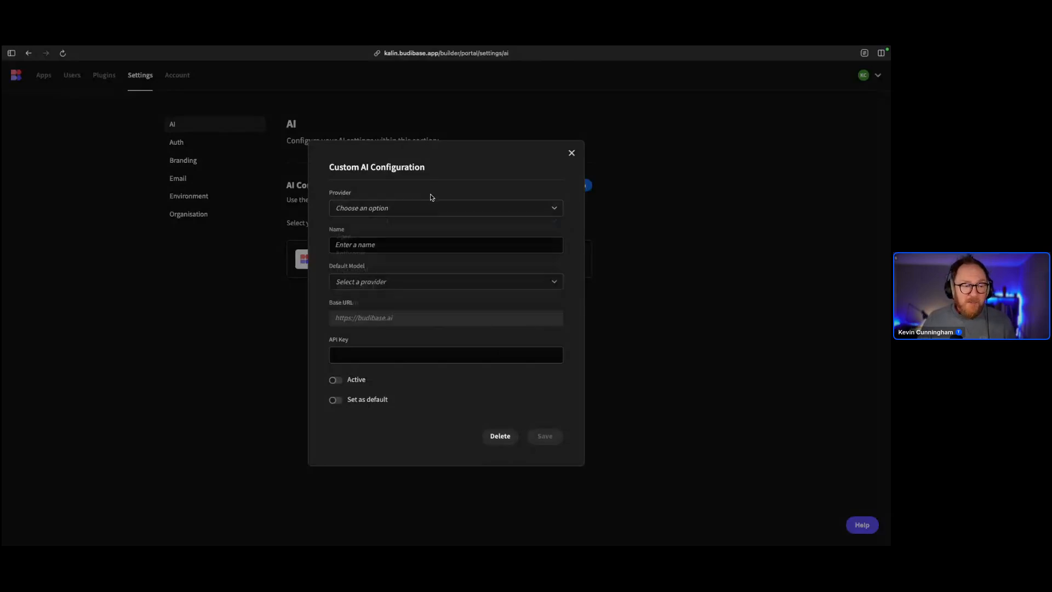
pyautogui.click(399, 282)
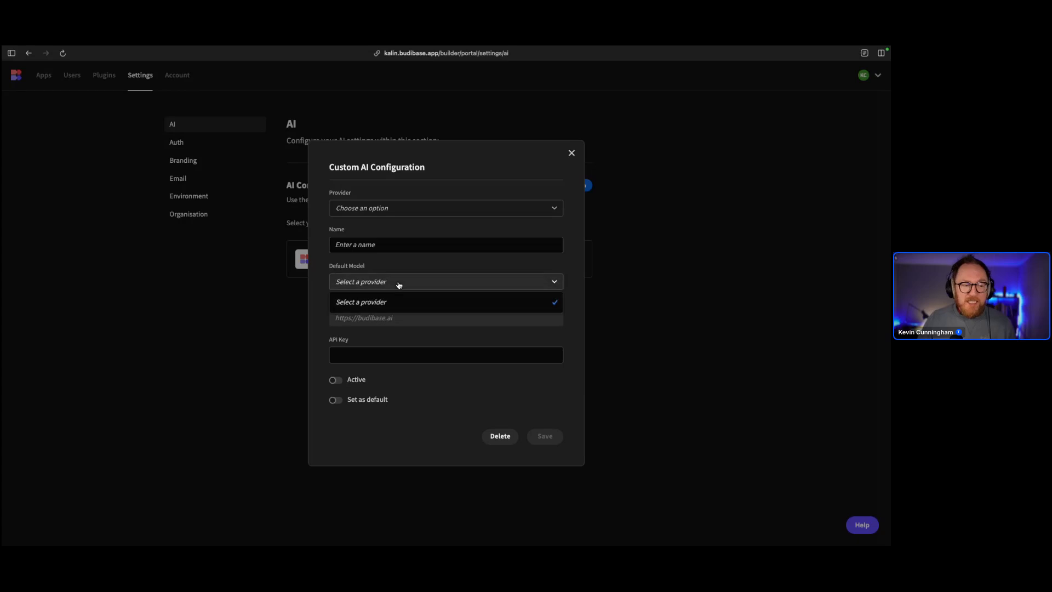
pyautogui.click(399, 284)
# Choose OpenAI, browse its GPT models, delete the unsaved configuration, and return to the apps list
pyautogui.click(406, 209)
pyautogui.click(394, 243)
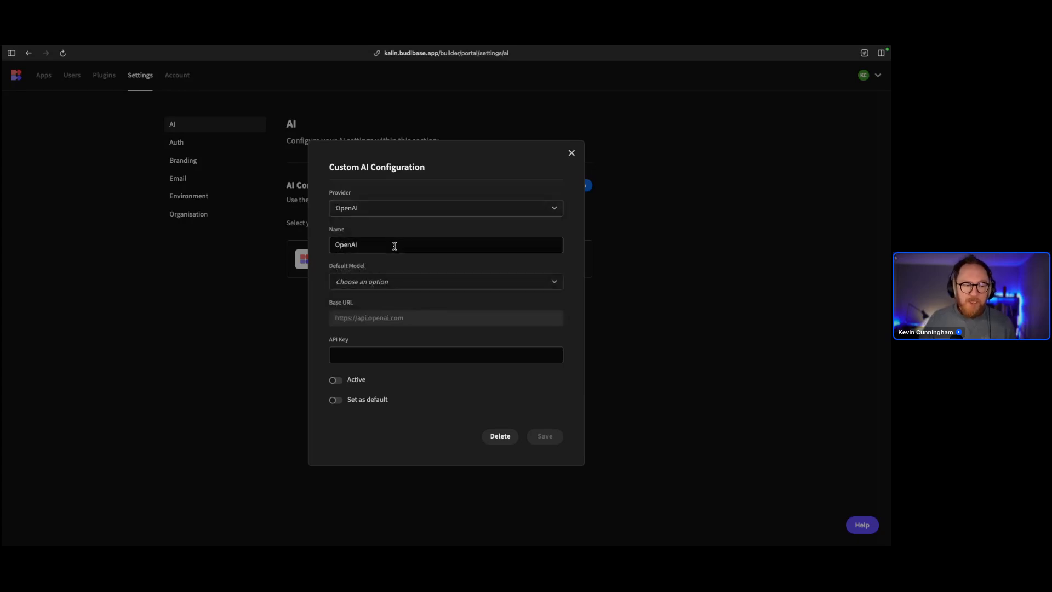
pyautogui.click(402, 281)
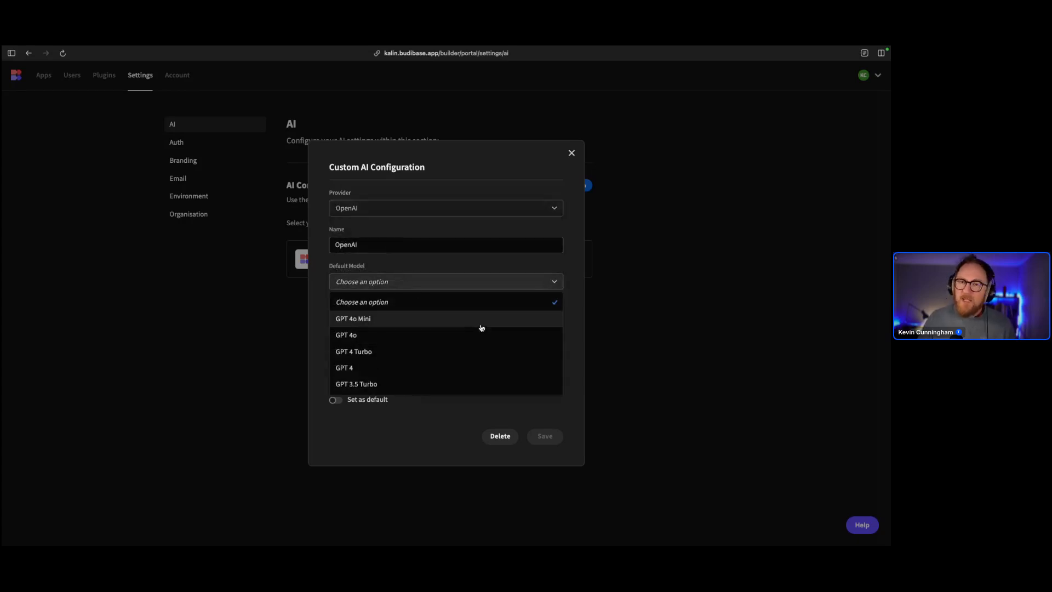
pyautogui.click(481, 289)
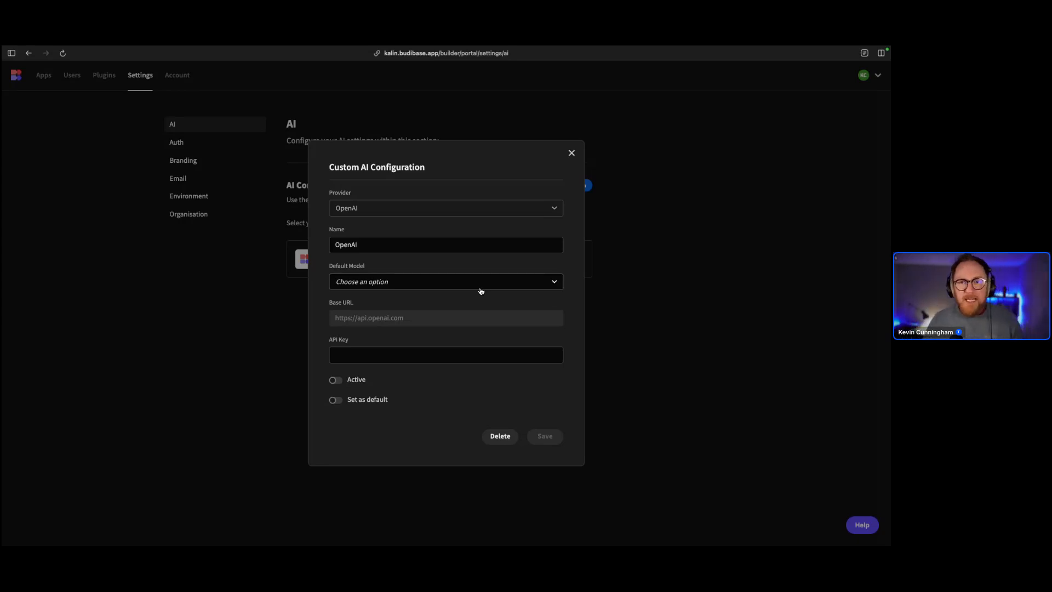
pyautogui.click(481, 290)
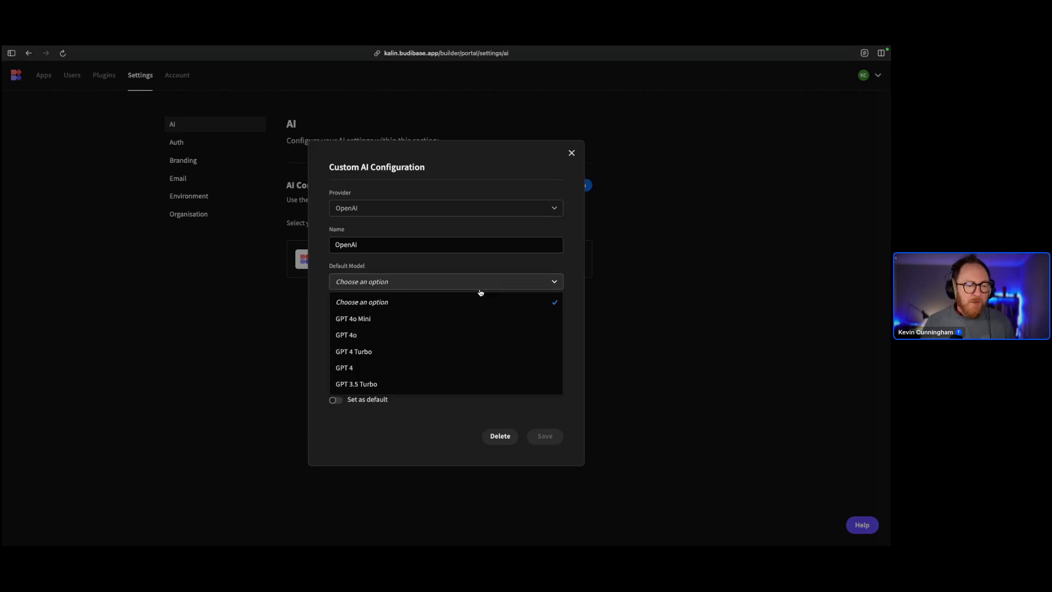
pyautogui.click(438, 460)
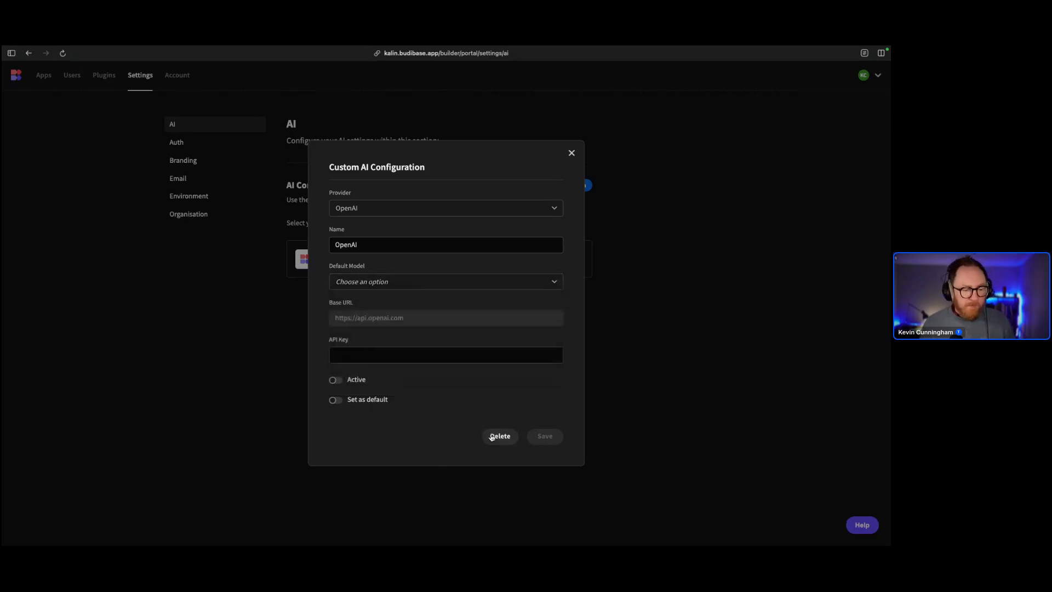
pyautogui.click(499, 437)
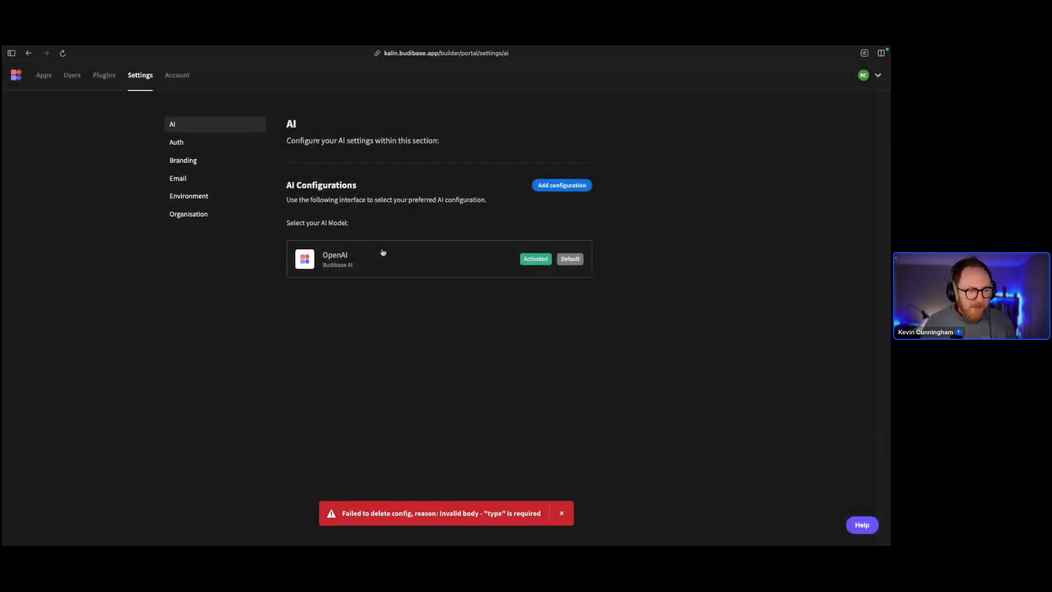
pyautogui.click(49, 75)
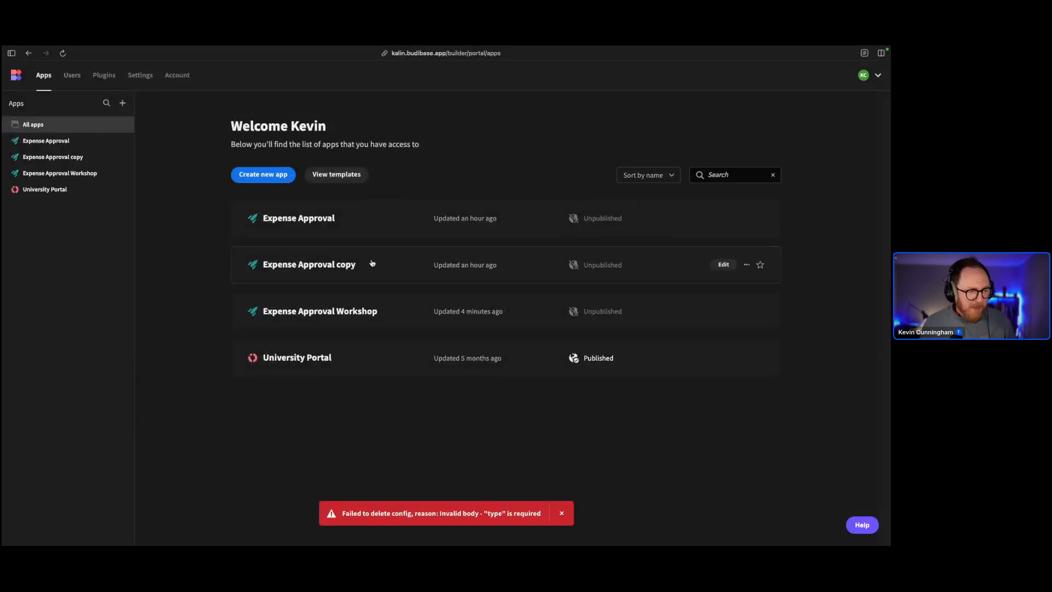
# In the Expense Approval Workshop app, create a Cron Trigger automation named 'Every Friday at 14:30'
pyautogui.click(338, 311)
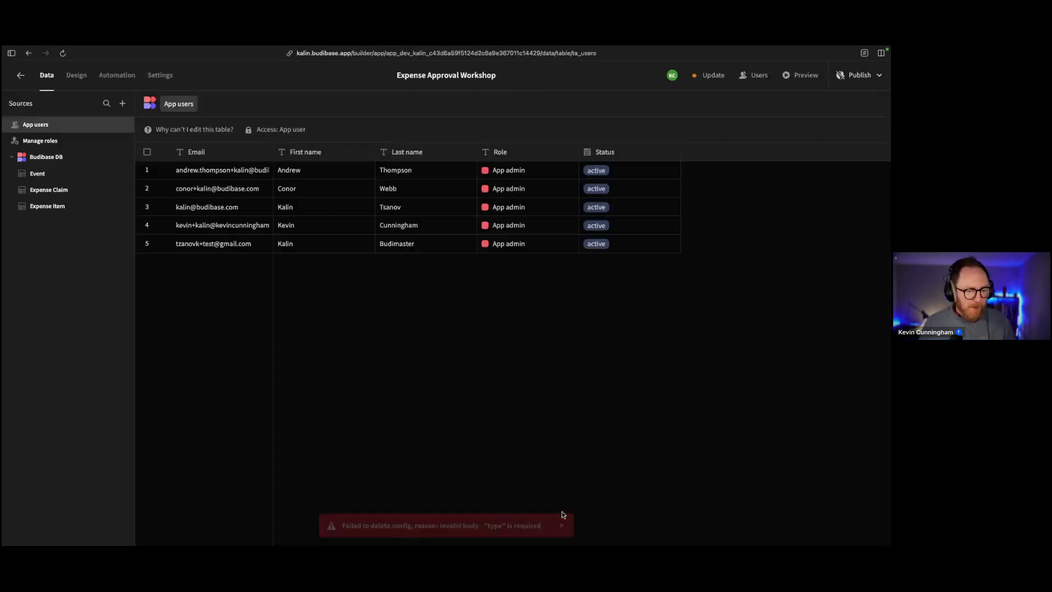
pyautogui.click(109, 78)
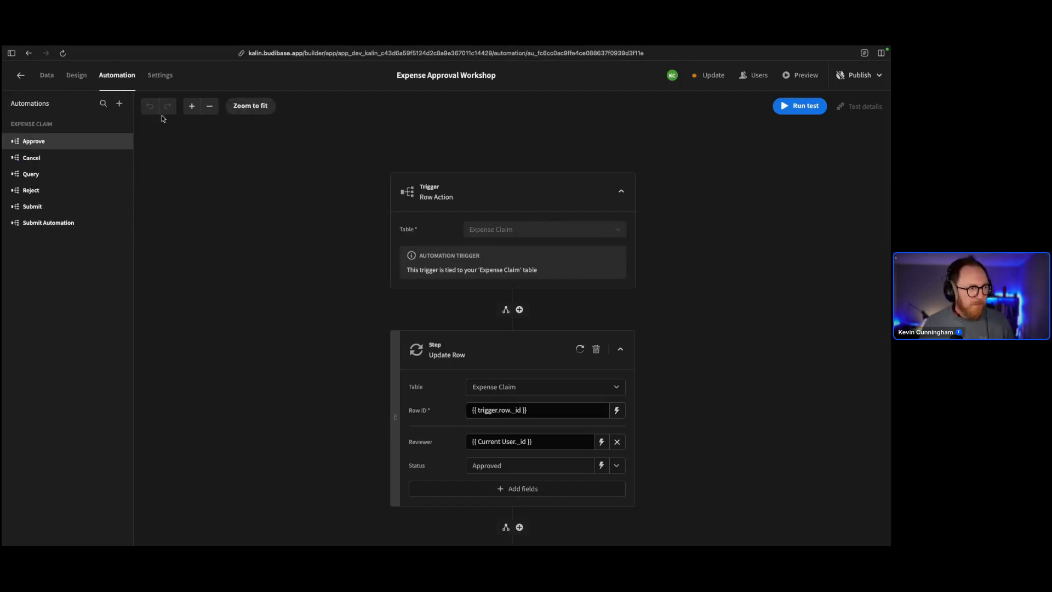
pyautogui.click(119, 104)
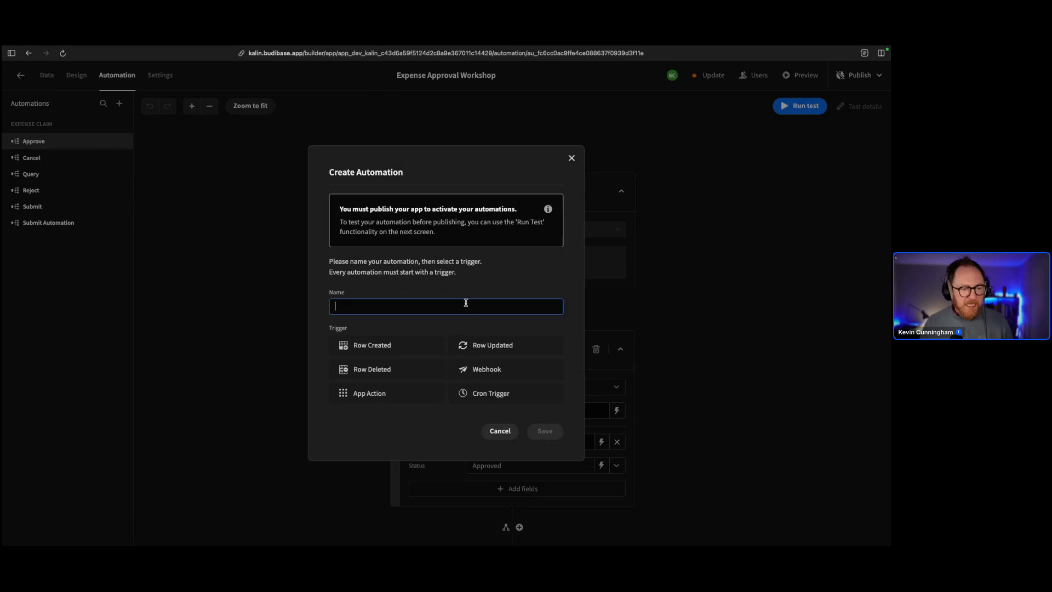
pyautogui.write('Every F')
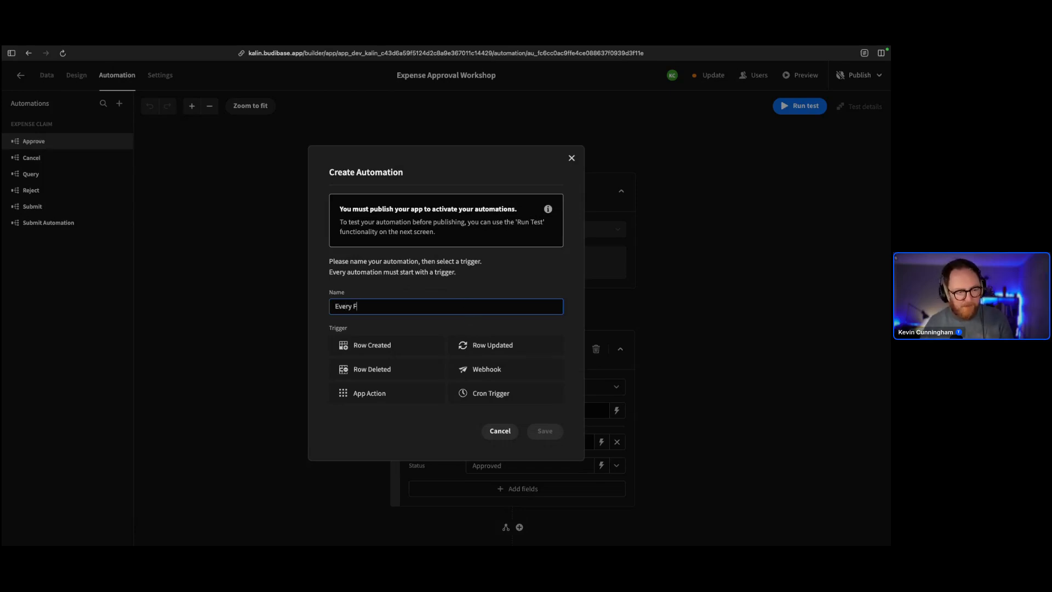
pyautogui.write('riday at')
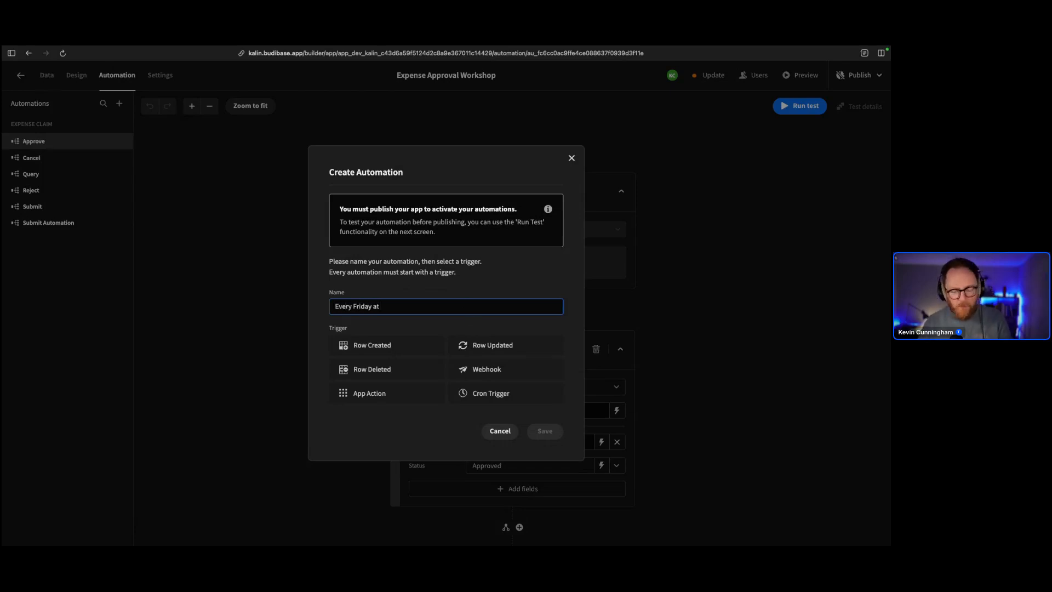
pyautogui.write(' 14:')
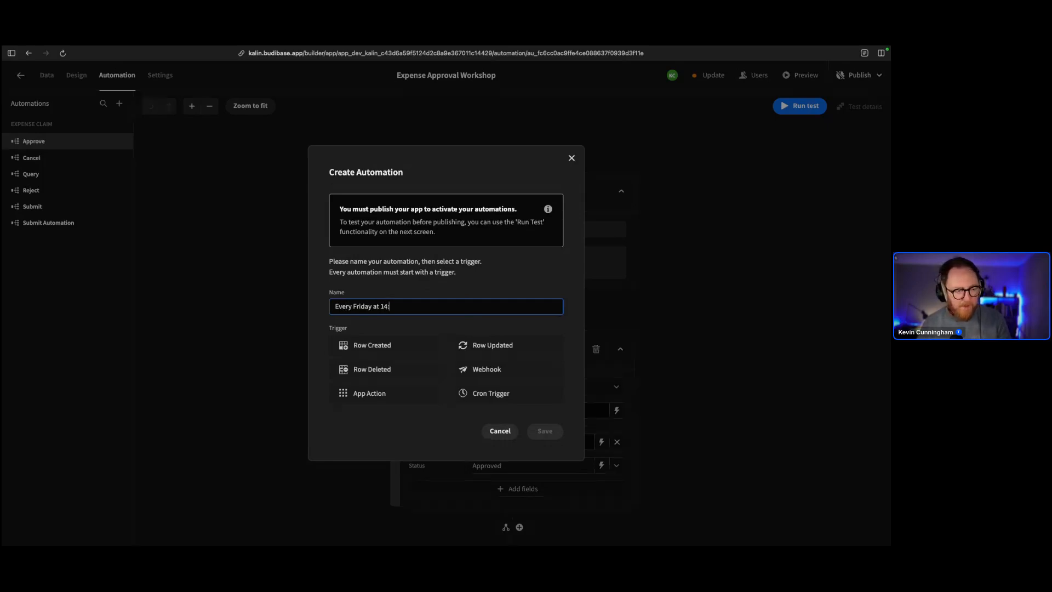
pyautogui.write('30')
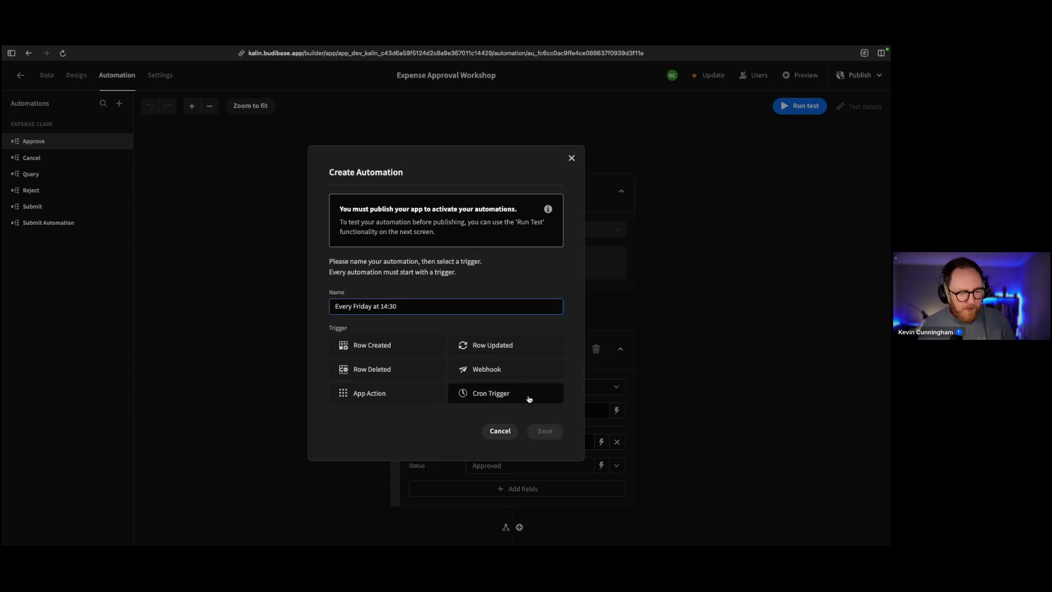
pyautogui.click(528, 398)
pyautogui.click(537, 431)
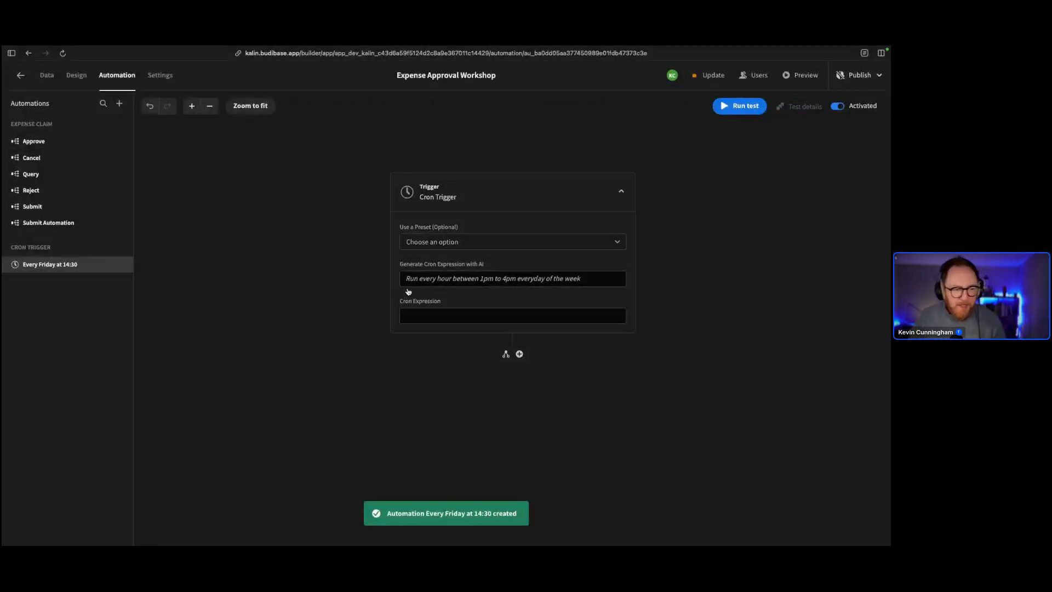
pyautogui.click(413, 280)
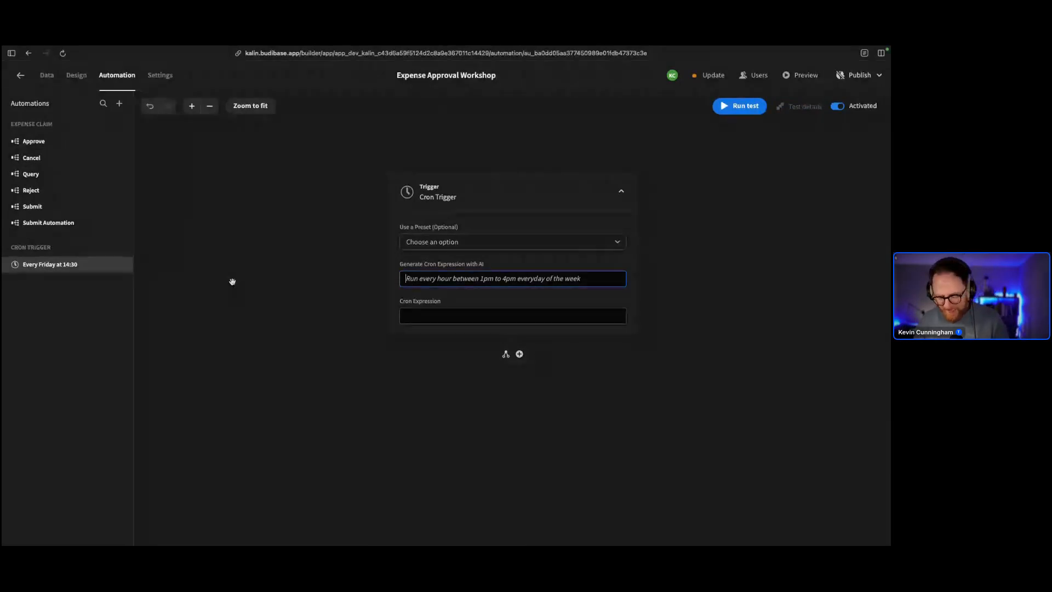
# Generate cron 30 14 * * 5 from 'every friday at 2.30pm', then go to Data
pyautogui.write('every friday')
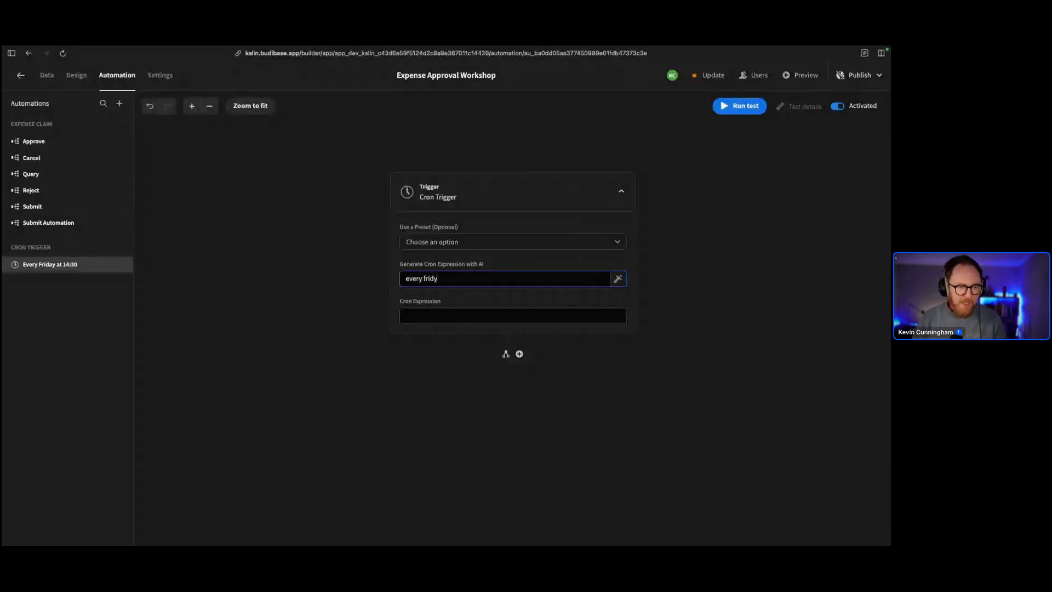
pyautogui.write(' at 2')
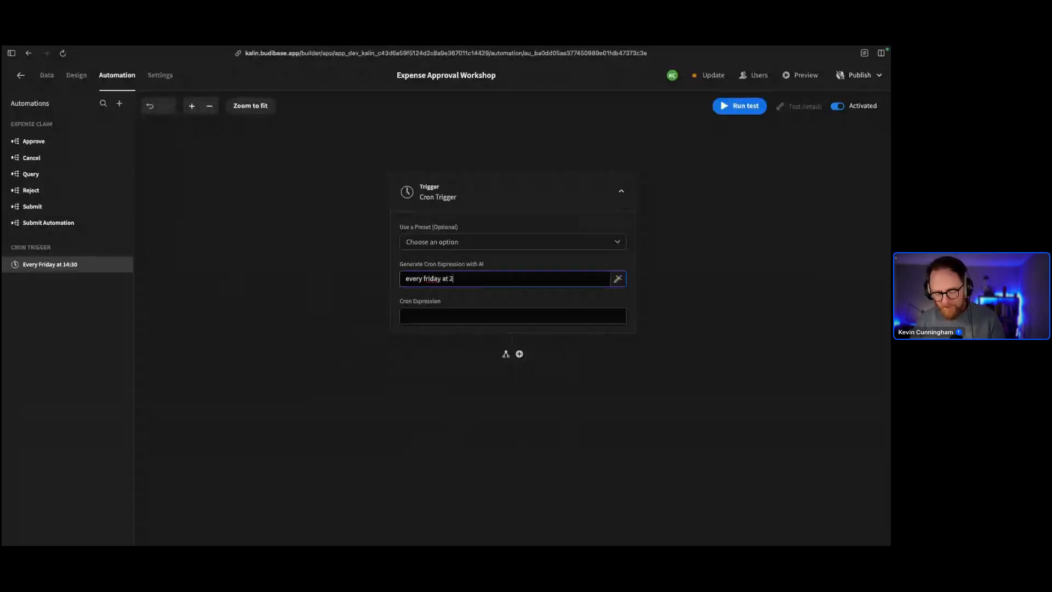
pyautogui.write('.30pm')
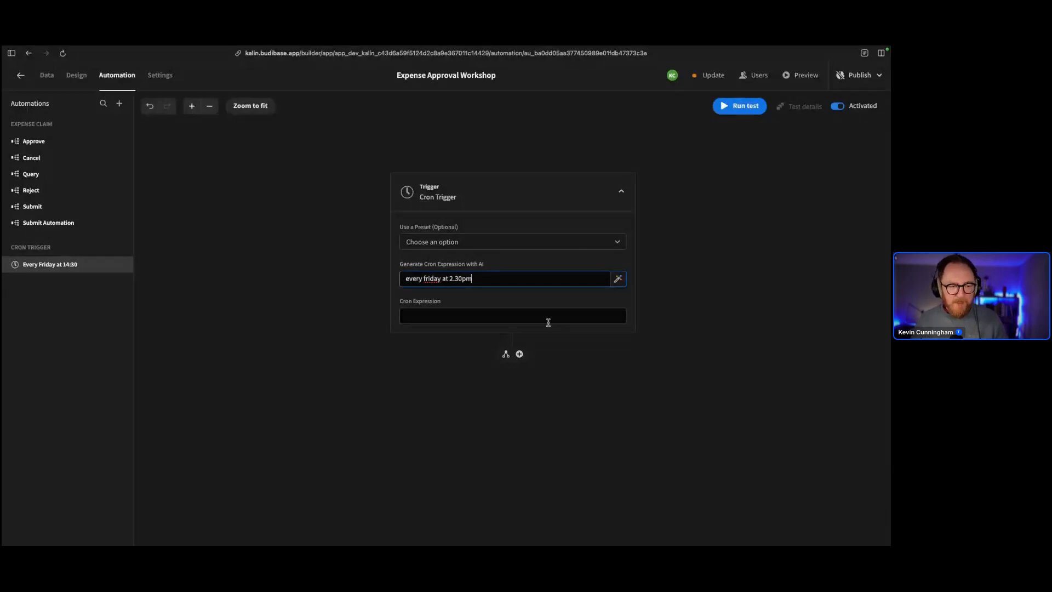
pyautogui.click(615, 284)
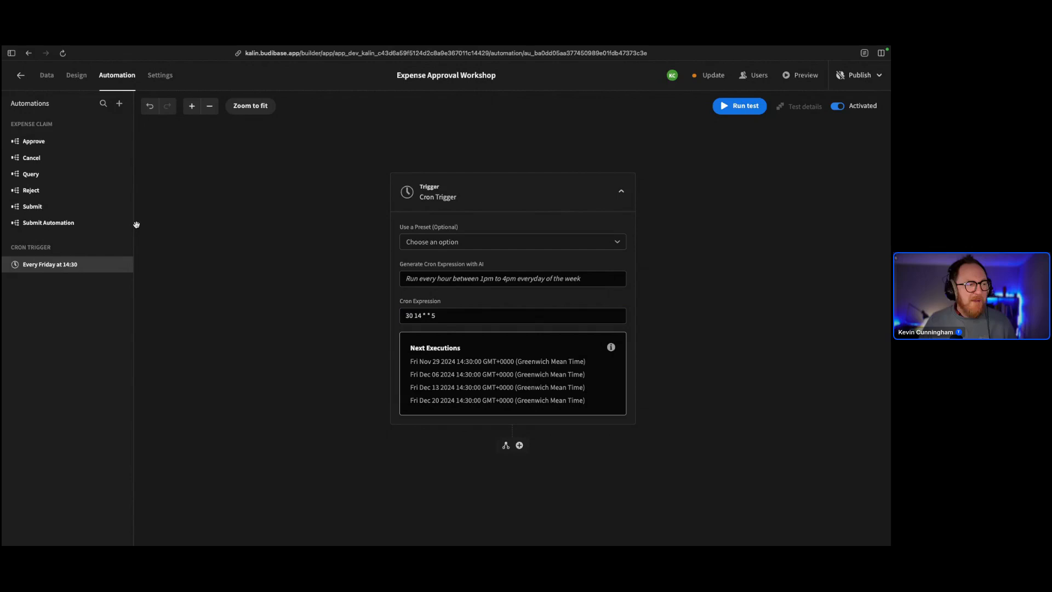
pyautogui.click(47, 75)
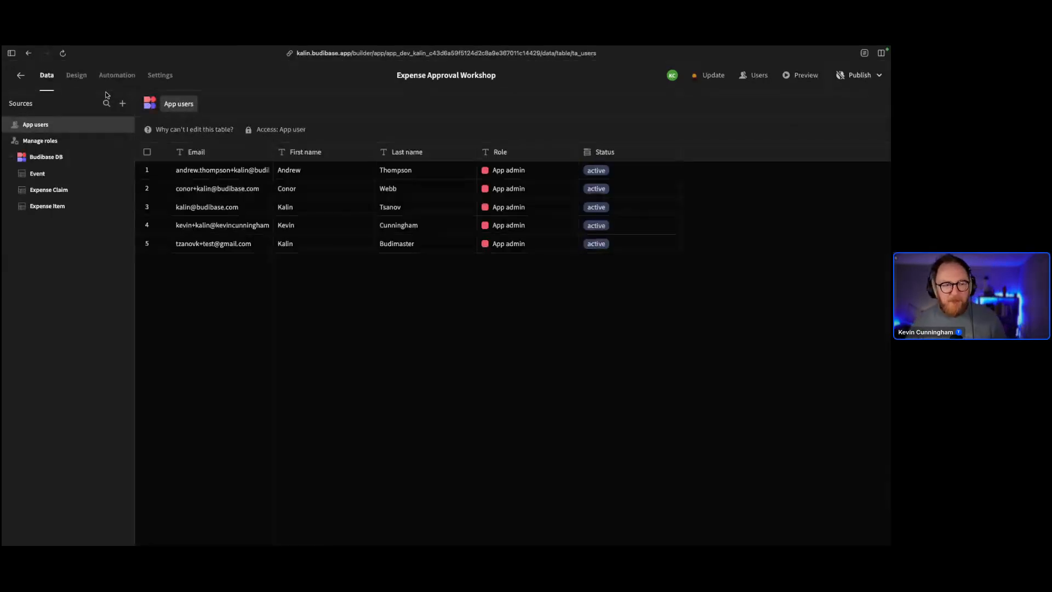
# Add an AI-type column named 'Spanish Translation' to the Expense Claim table
pyautogui.click(50, 189)
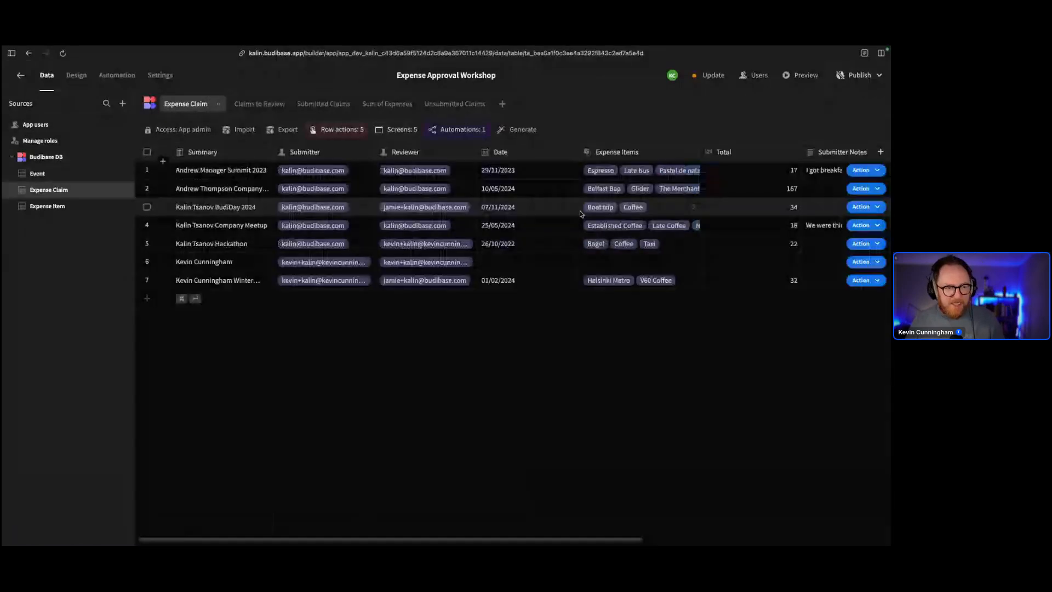
pyautogui.hscroll(5, 565, 211)
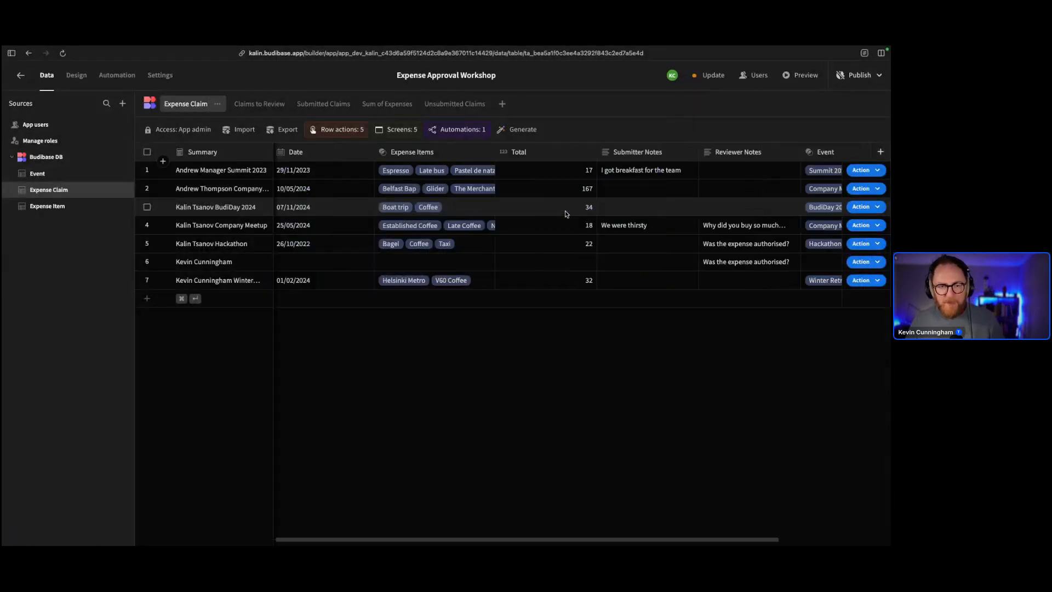
pyautogui.click(880, 152)
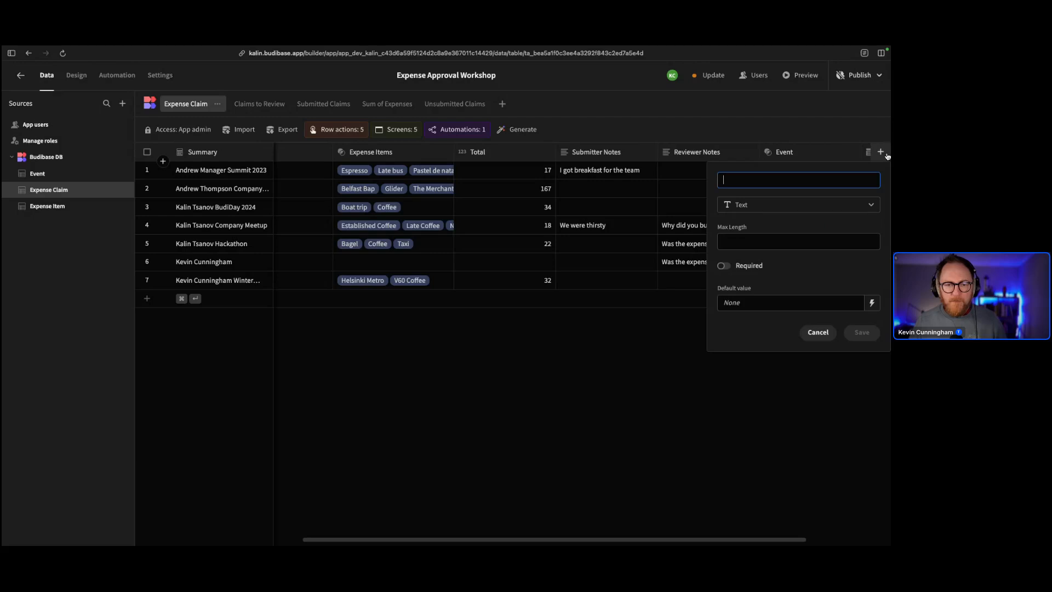
pyautogui.click(773, 204)
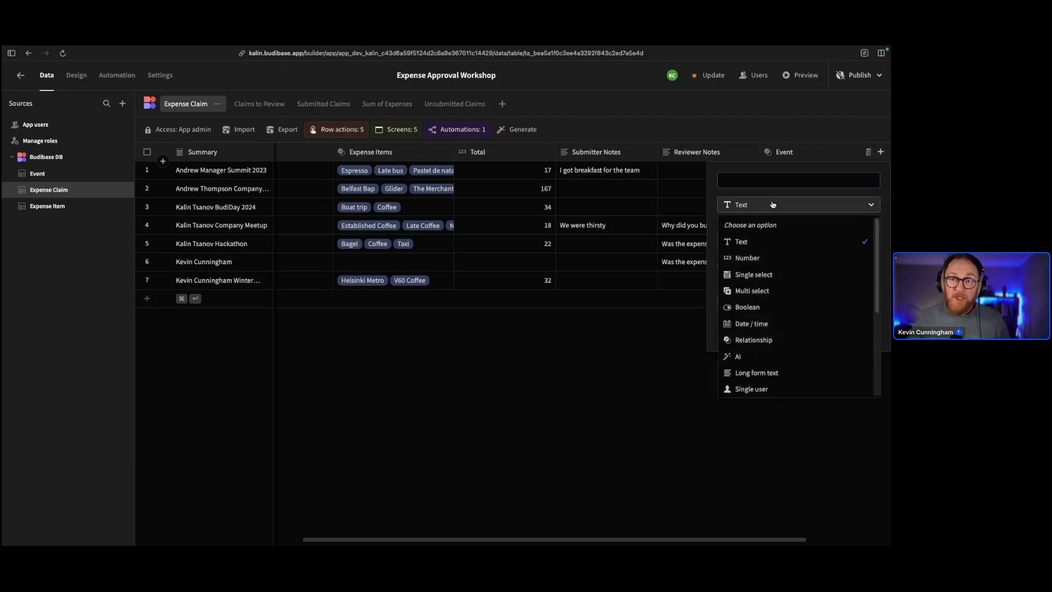
pyautogui.click(764, 354)
pyautogui.click(746, 177)
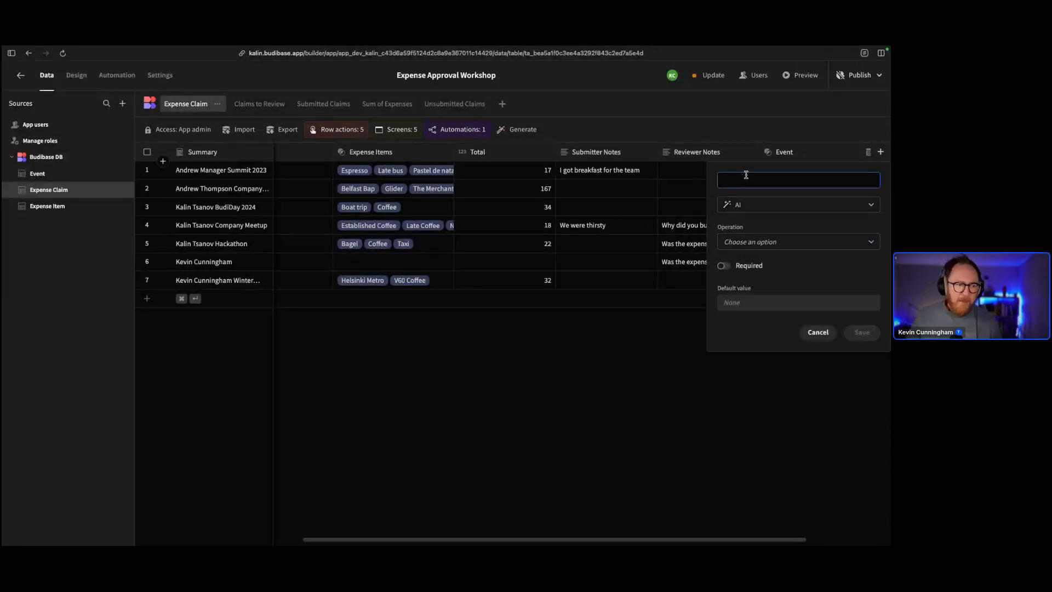
pyautogui.write('Spanish RT')
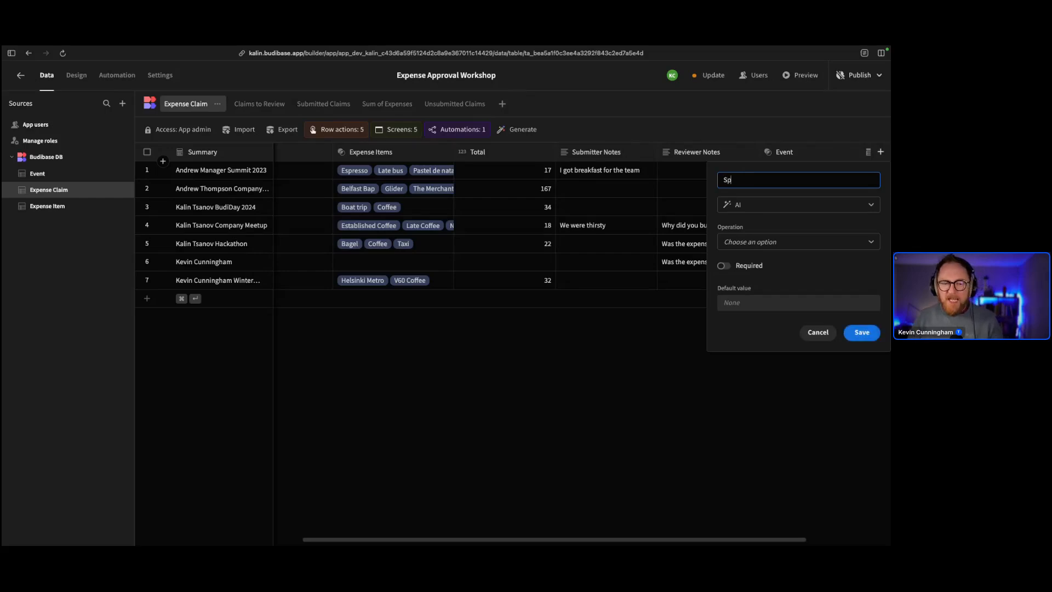
pyautogui.press('BackSpace')
pyautogui.press('BackSpace')
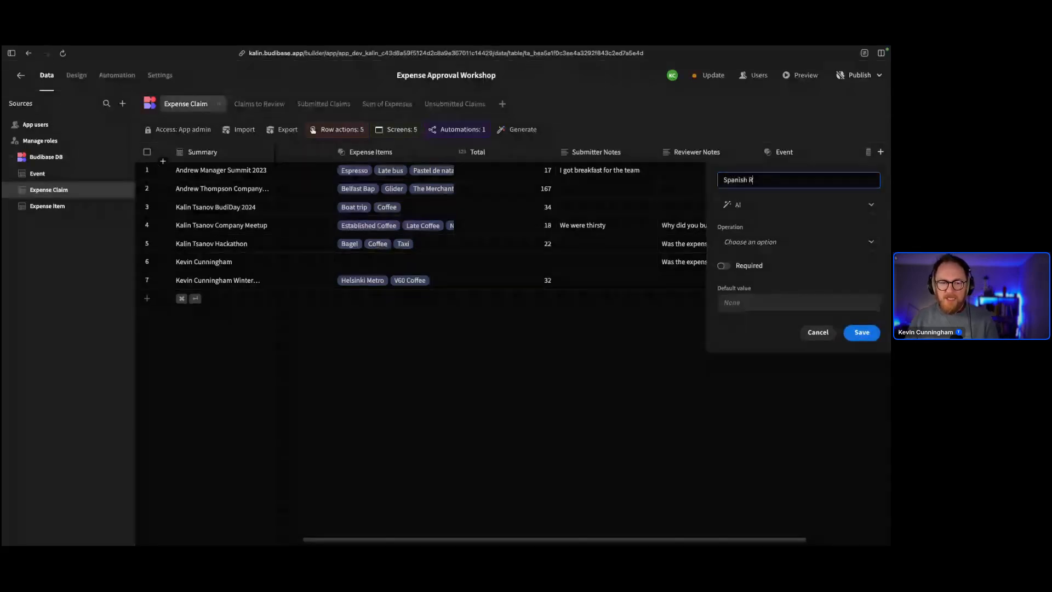
pyautogui.write('Translation')
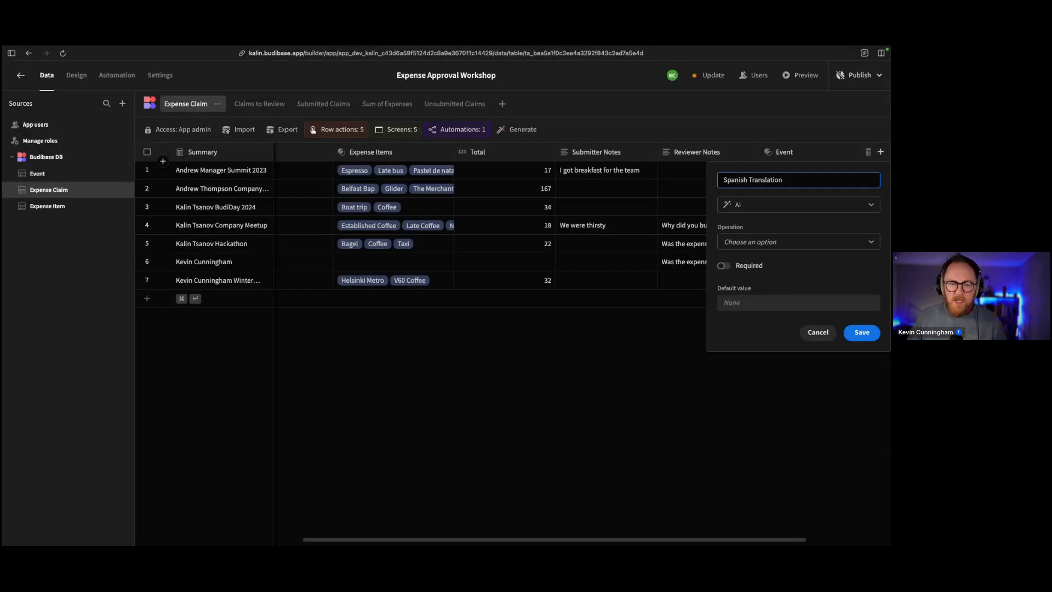
pyautogui.click(788, 222)
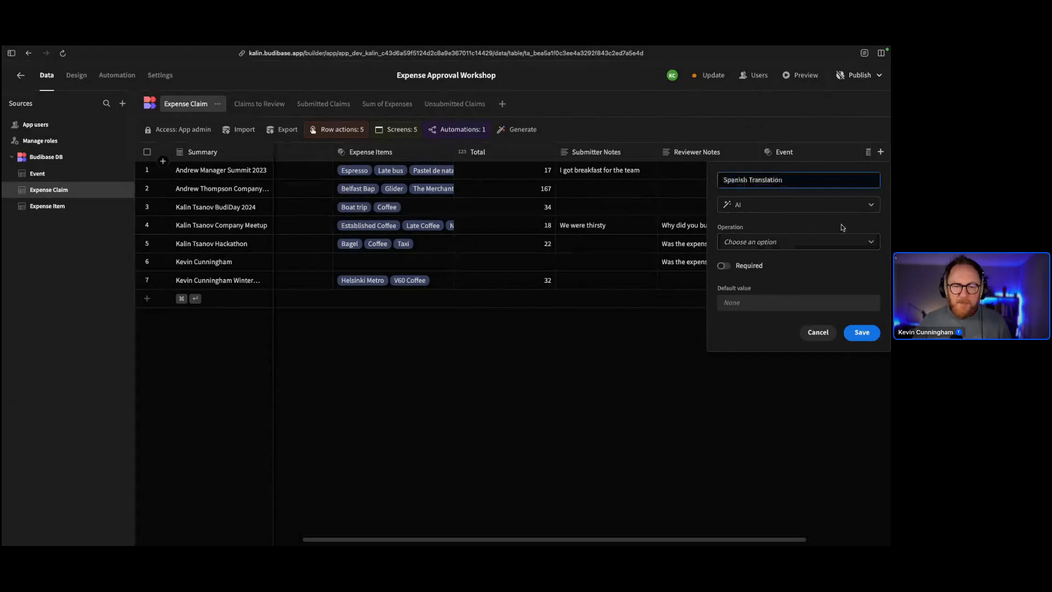
# Set the column to Translate Submitter Notes into Spanish and save it
pyautogui.click(773, 243)
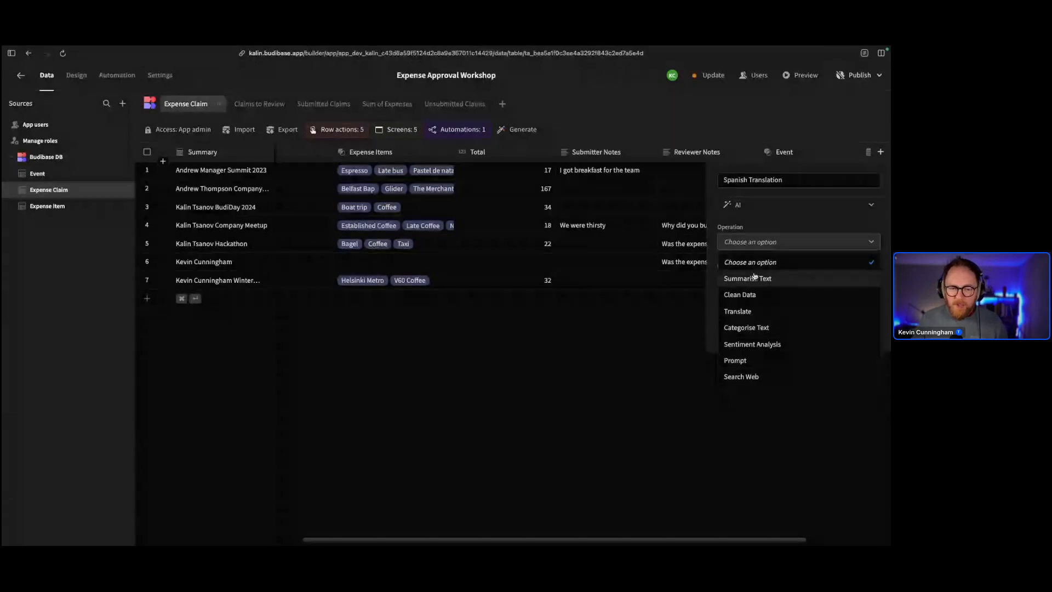
pyautogui.click(747, 306)
pyautogui.click(756, 280)
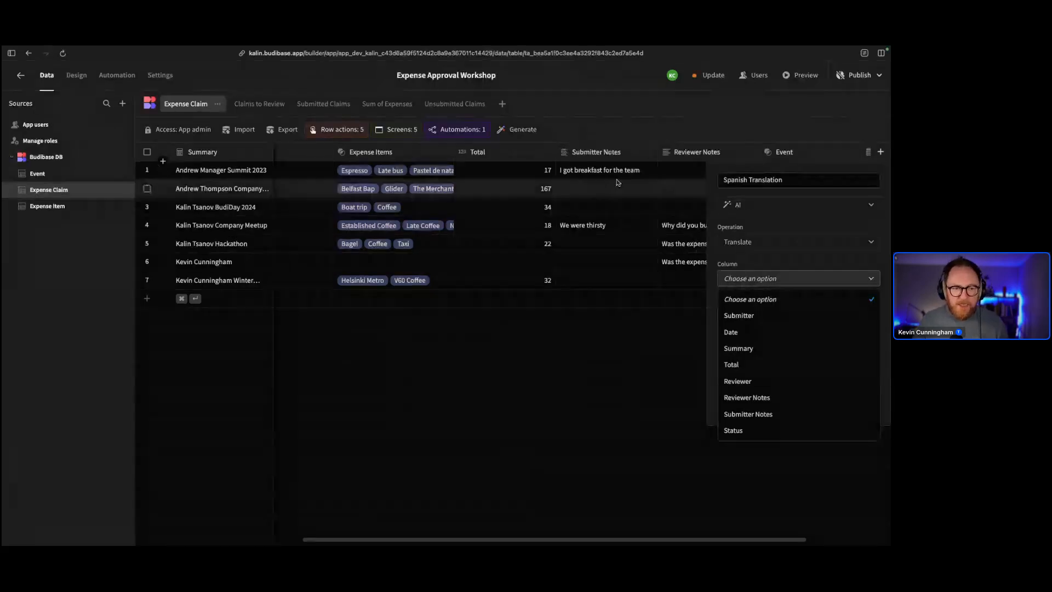
pyautogui.click(748, 413)
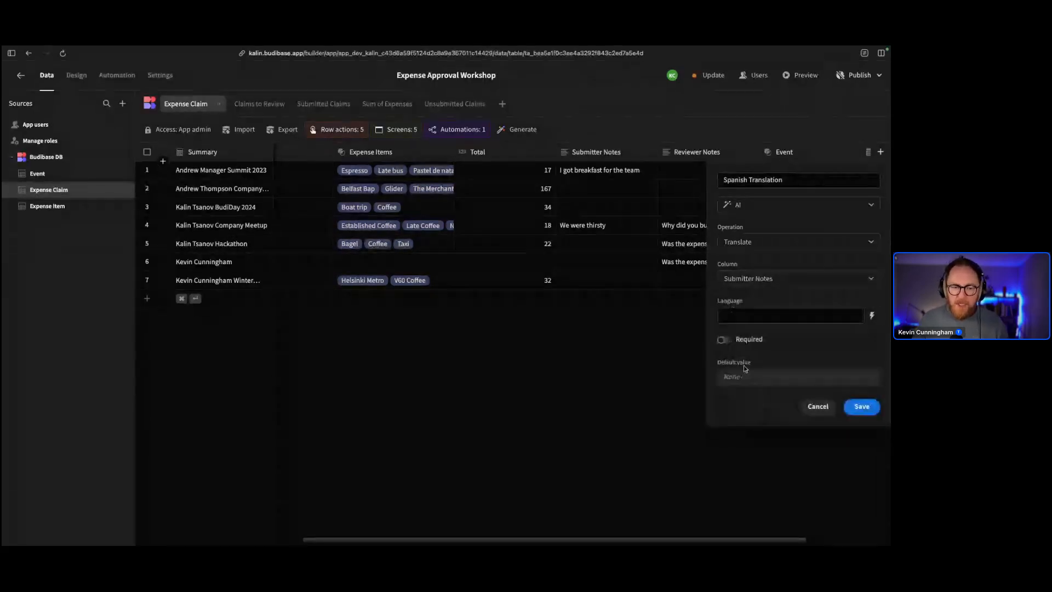
pyautogui.click(774, 312)
pyautogui.write('Spanish')
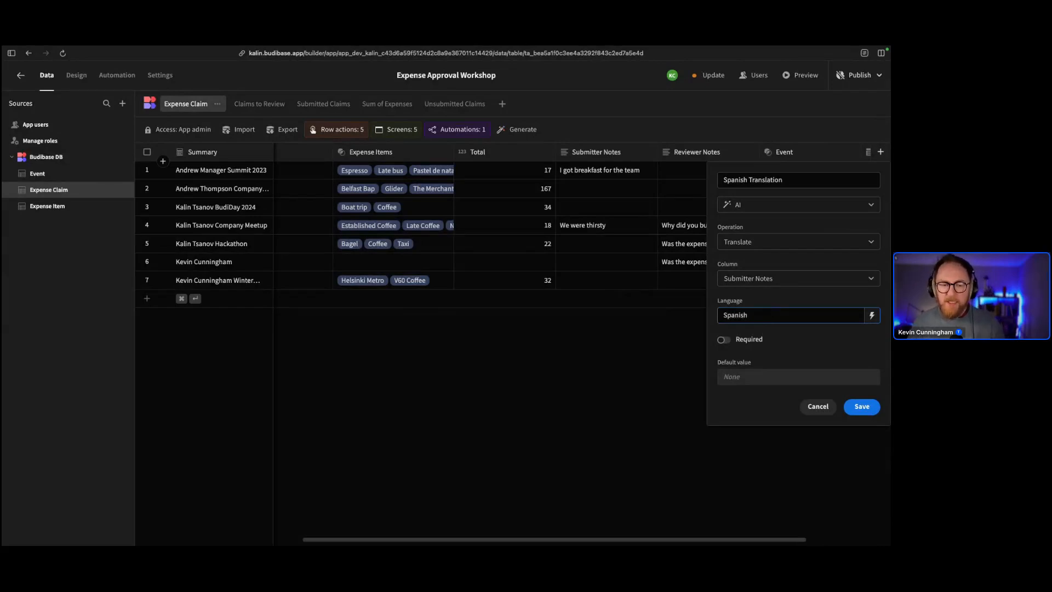
pyautogui.click(861, 407)
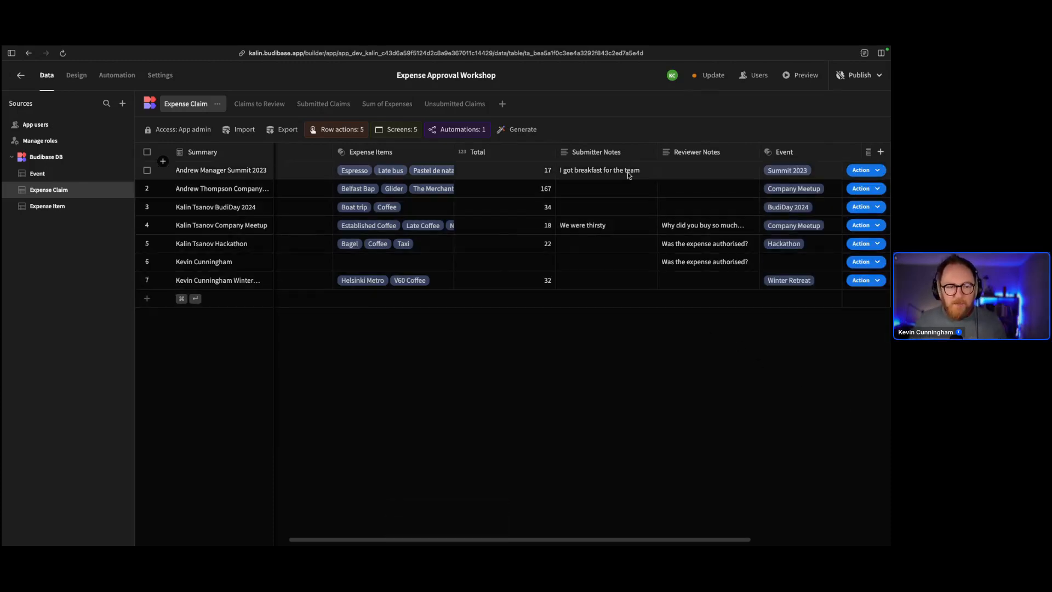
# Change row 7's expense claim Total from 32 to 33
pyautogui.hscroll(5, 640, 298)
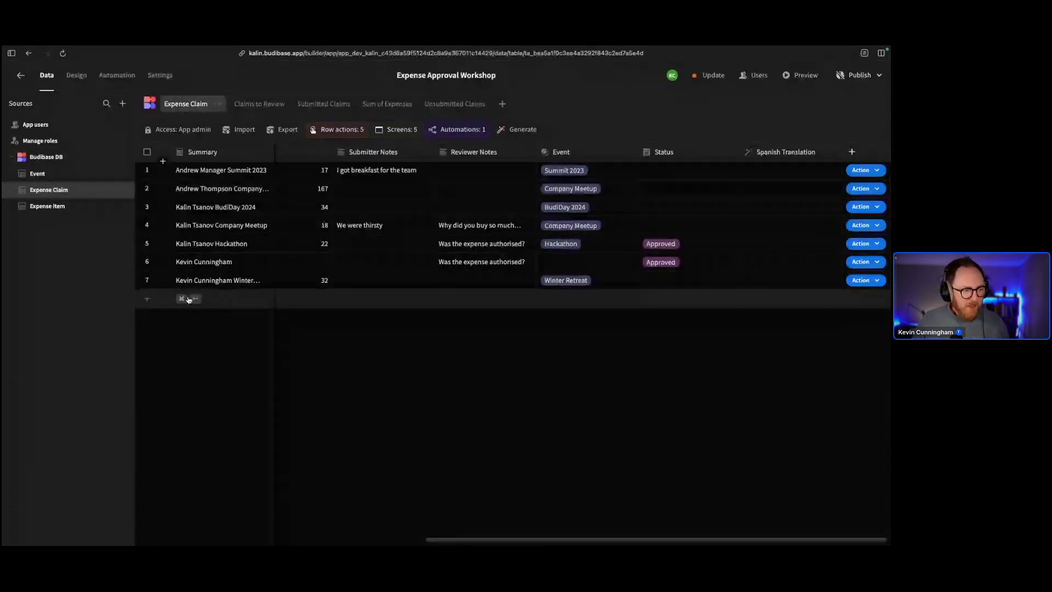
pyautogui.click(317, 278)
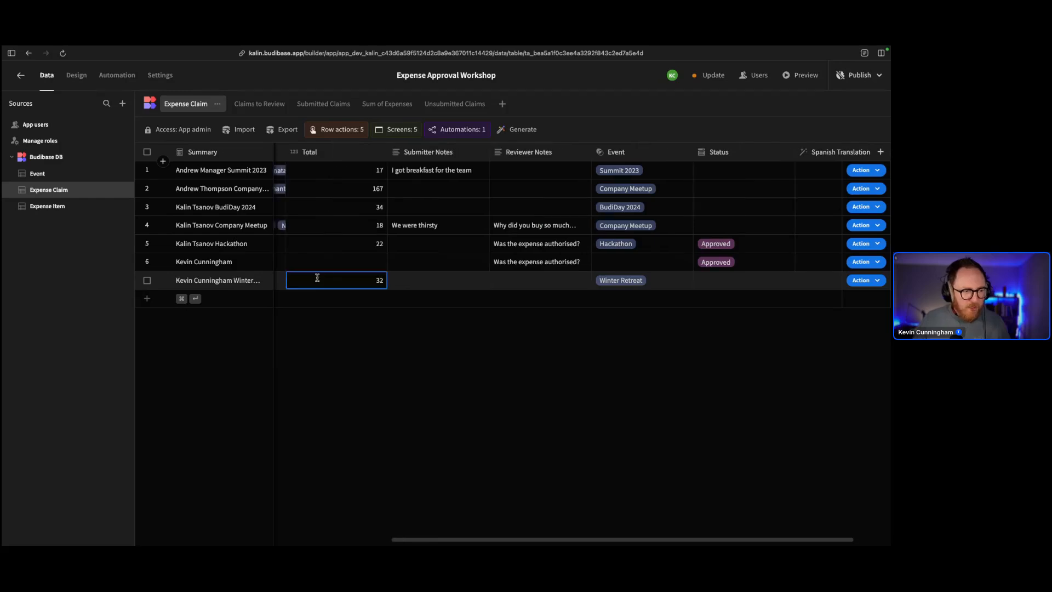
pyautogui.doubleClick(370, 279)
pyautogui.press('Escape')
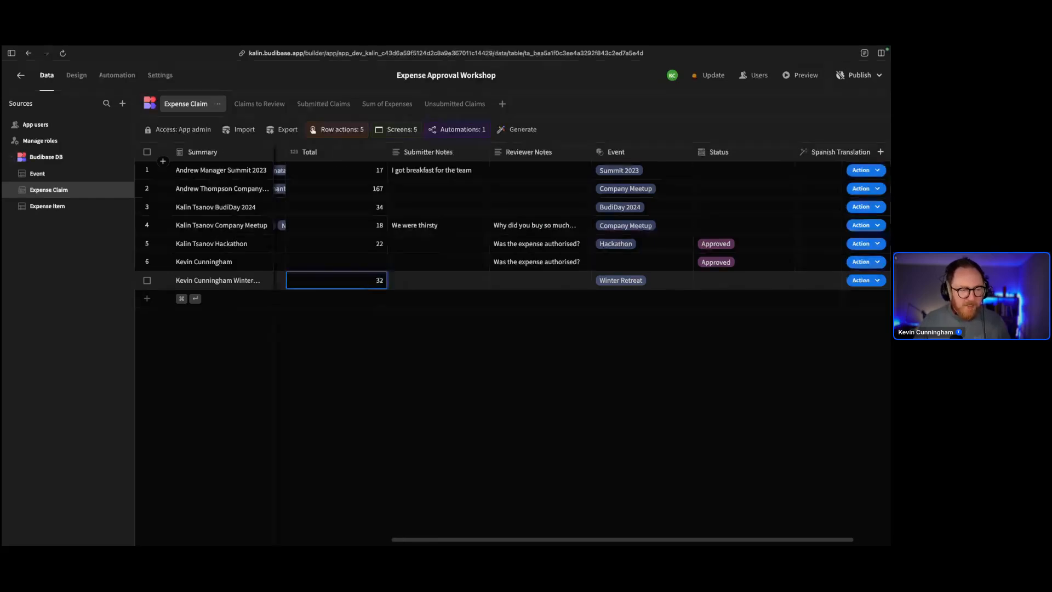
pyautogui.press('Up')
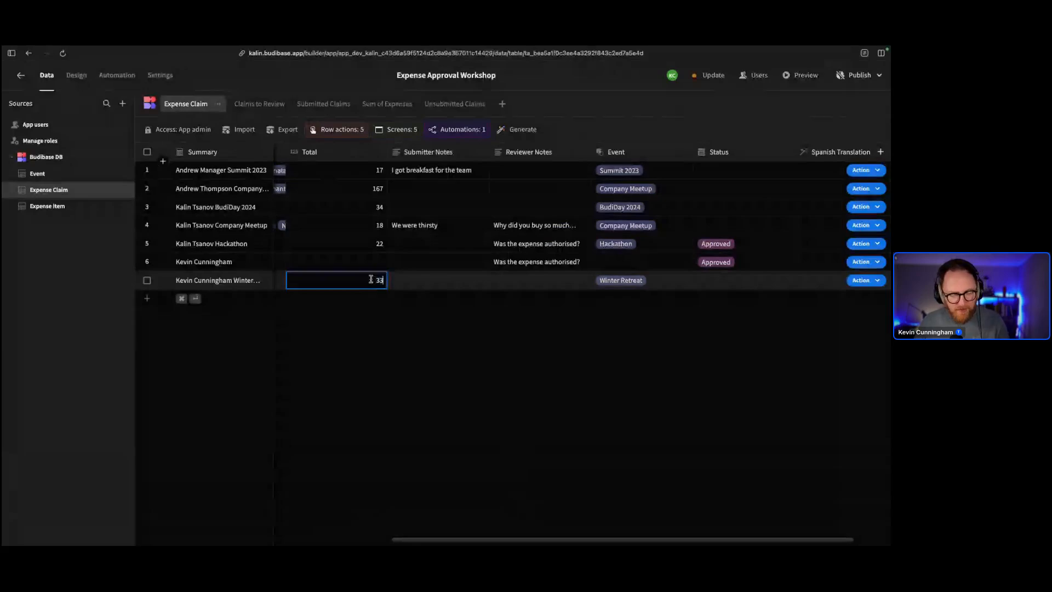
pyautogui.click(403, 280)
pyautogui.hscroll(2, 404, 276)
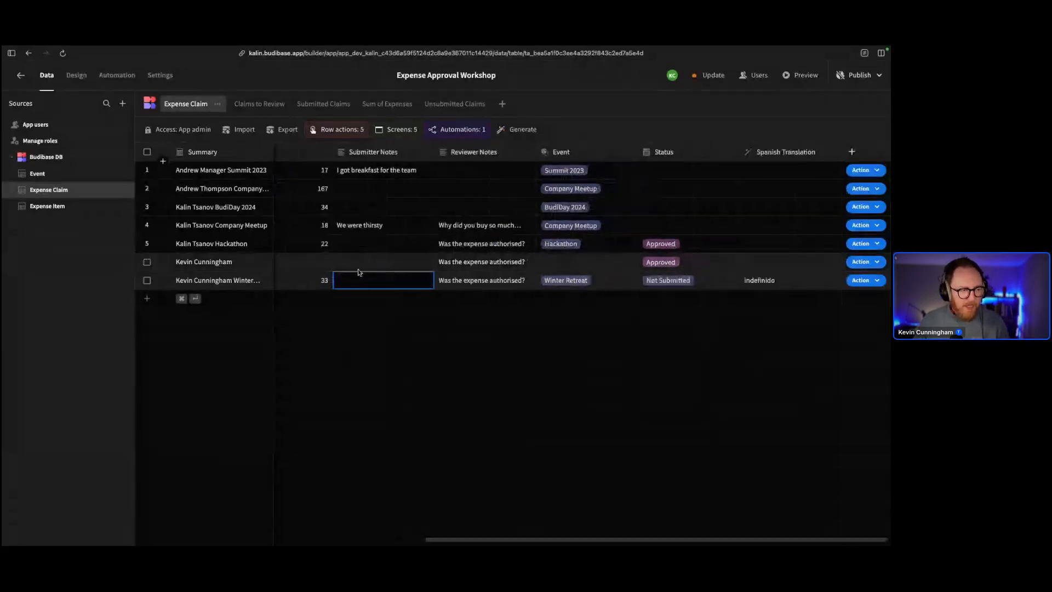
pyautogui.hotkey('ctrl', 'Left')
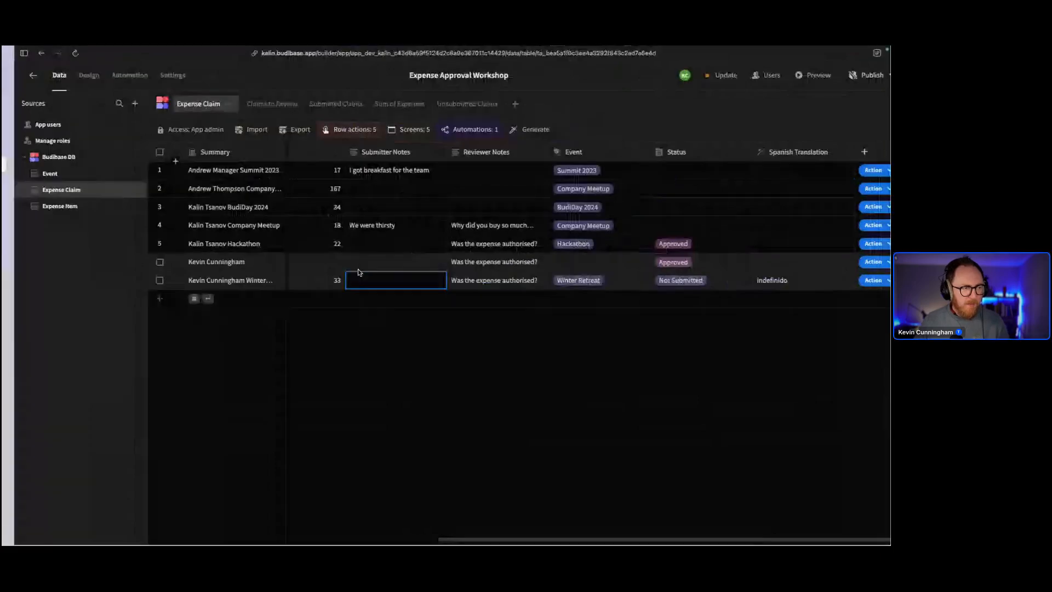
# Change row 4's Total from 18 to 19 and read its Spanish translation "Teníamos sed."
pyautogui.click(364, 245)
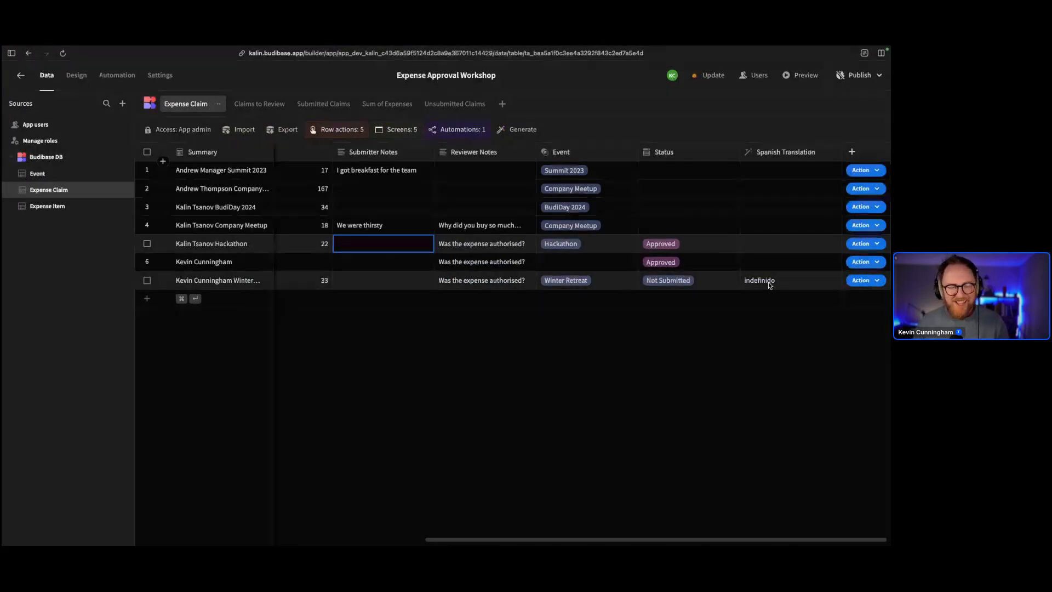
pyautogui.doubleClick(318, 224)
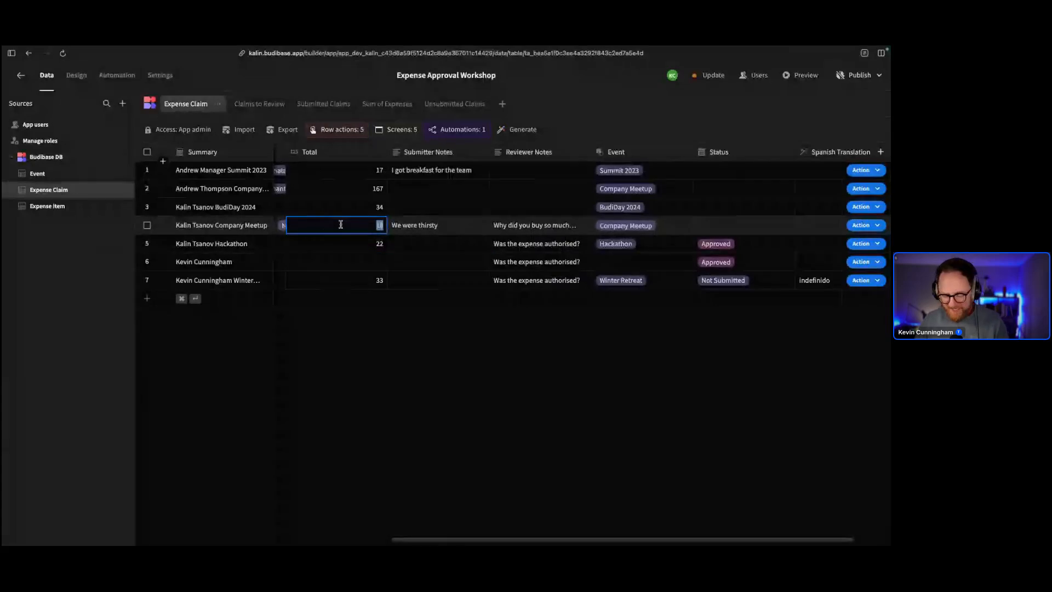
pyautogui.write('19')
pyautogui.press('Return')
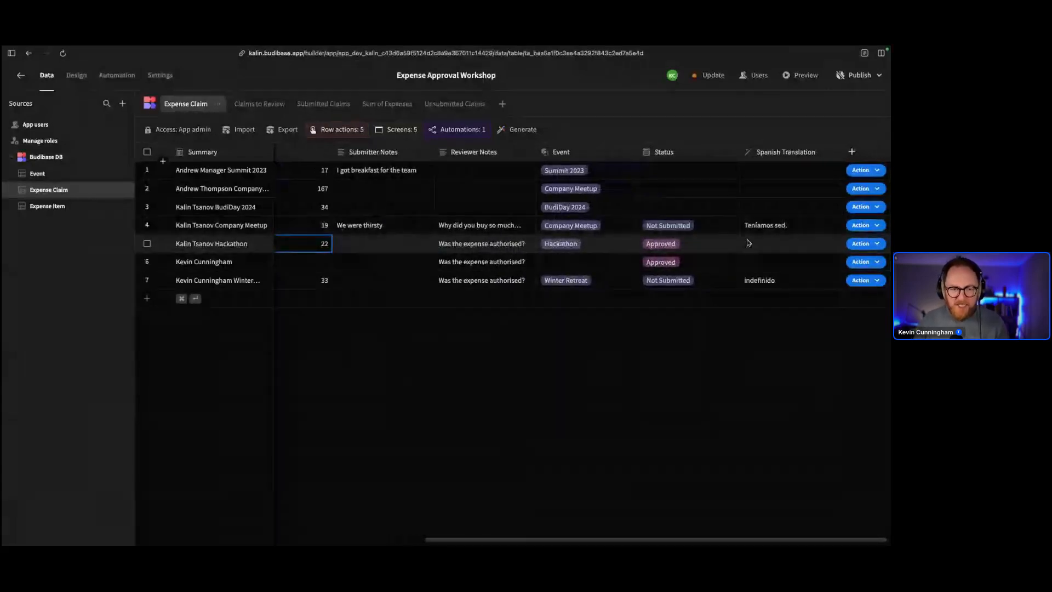
pyautogui.click(774, 227)
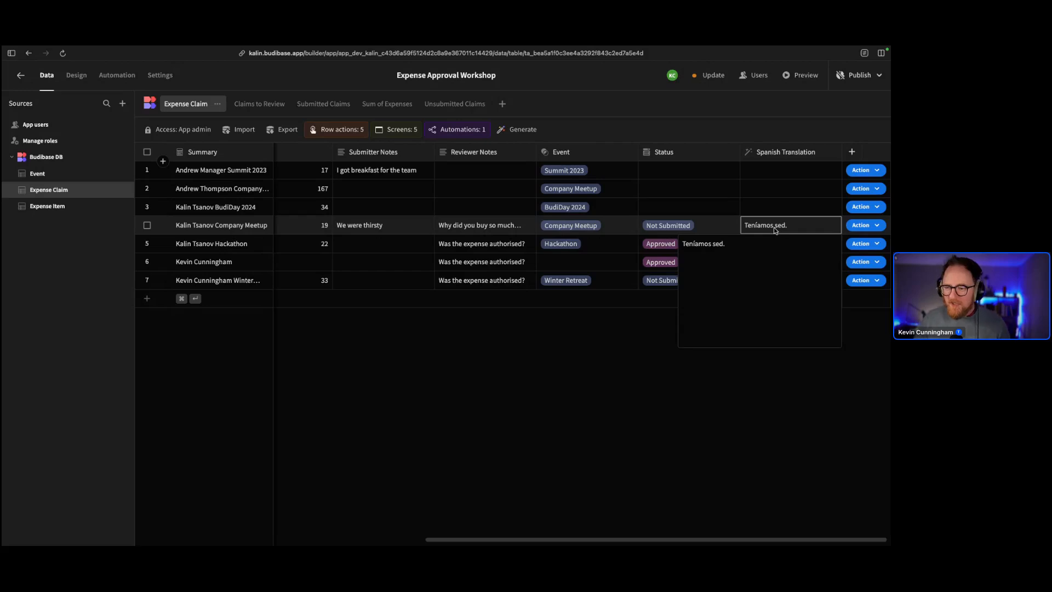
pyautogui.click(769, 210)
pyautogui.click(690, 207)
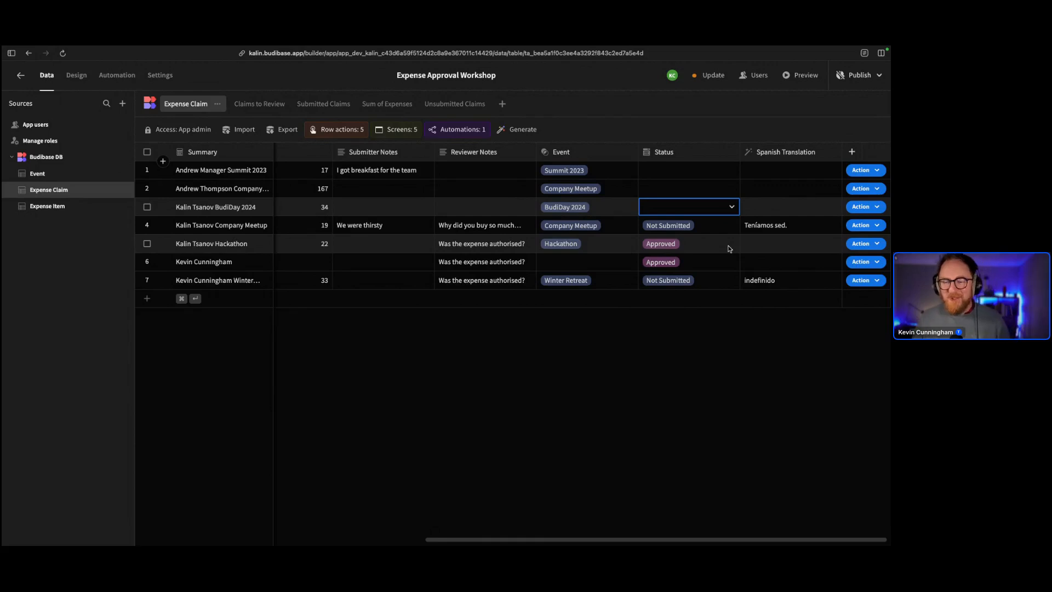
pyautogui.click(788, 241)
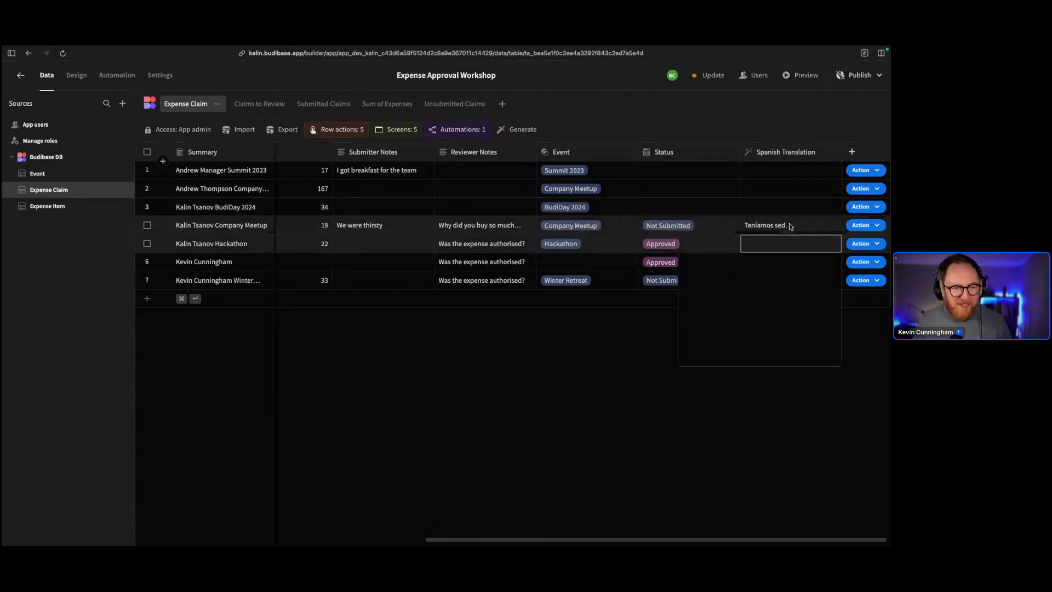
pyautogui.click(791, 226)
pyautogui.click(761, 174)
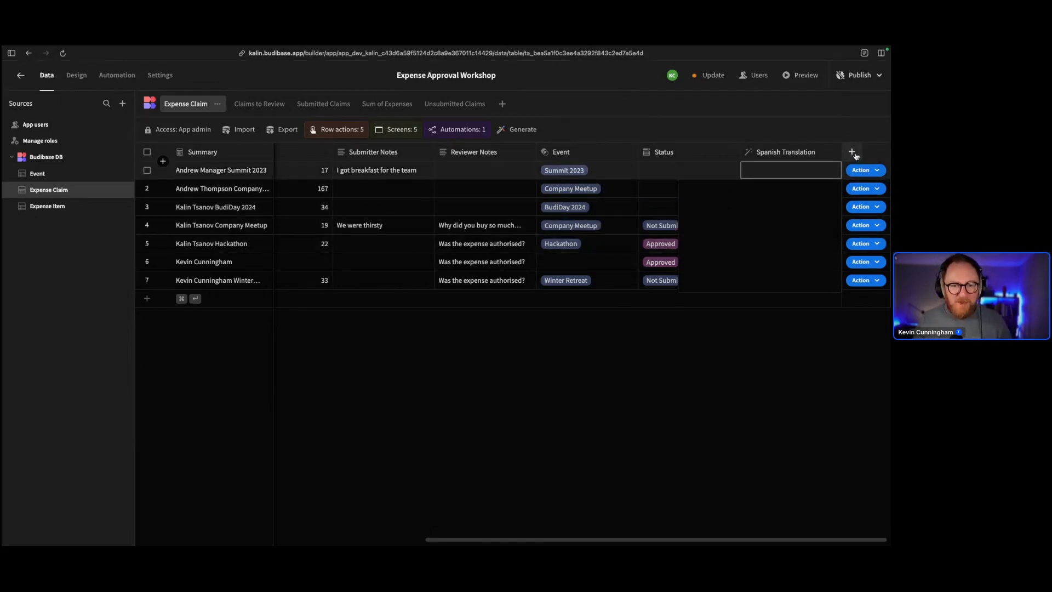
pyautogui.click(792, 415)
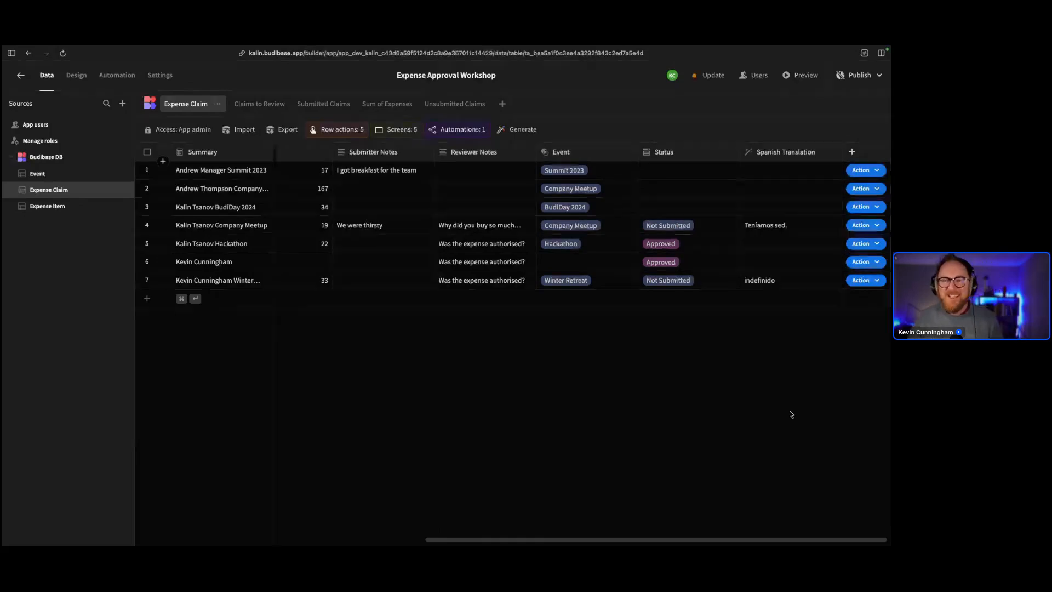
pyautogui.hscroll(-5, 696, 419)
pyautogui.hscroll(-3, 695, 419)
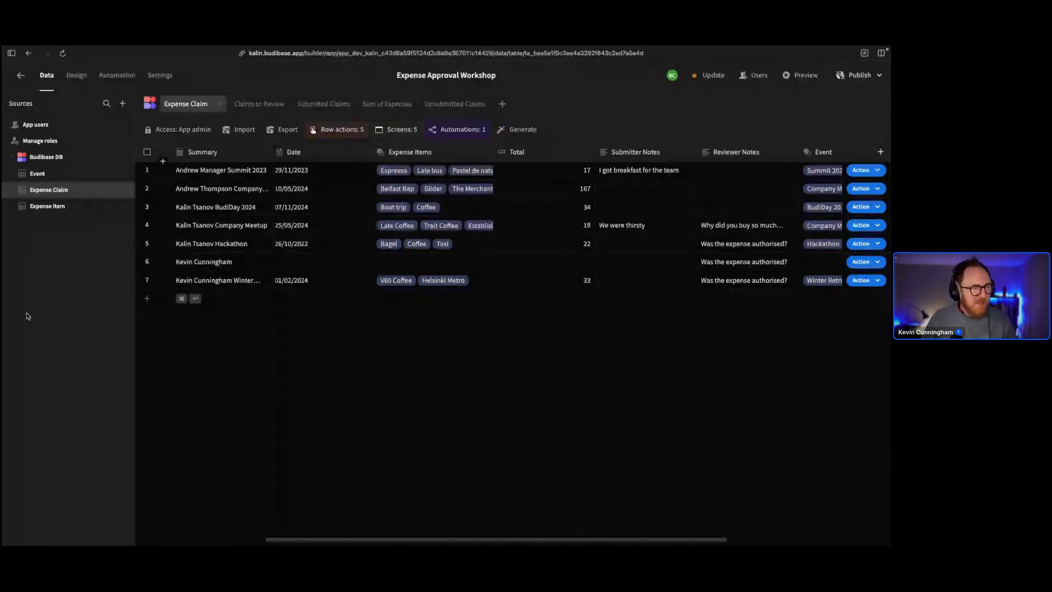
pyautogui.click(38, 140)
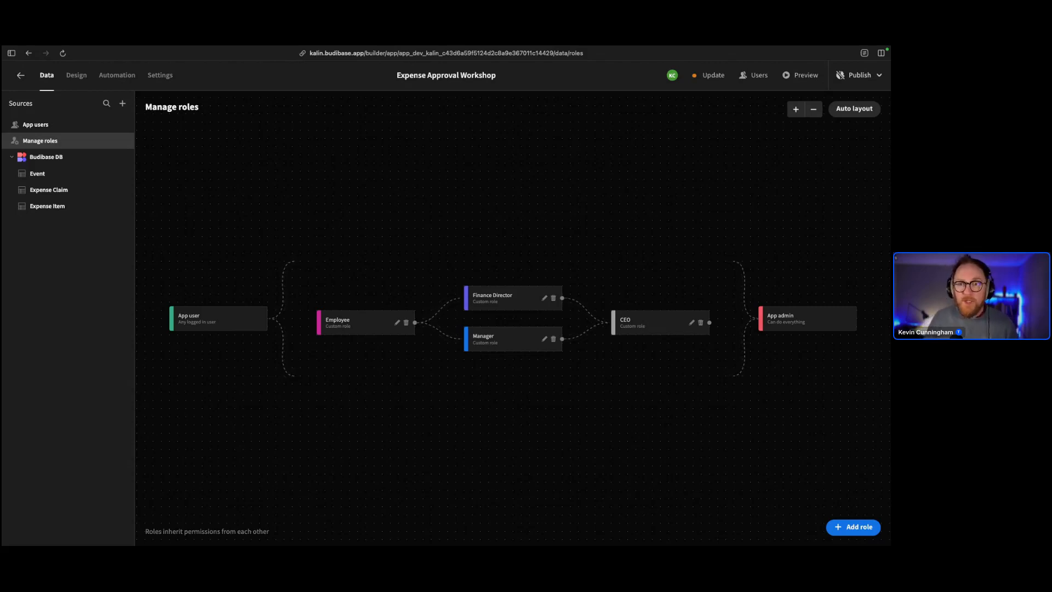
pyautogui.click(71, 189)
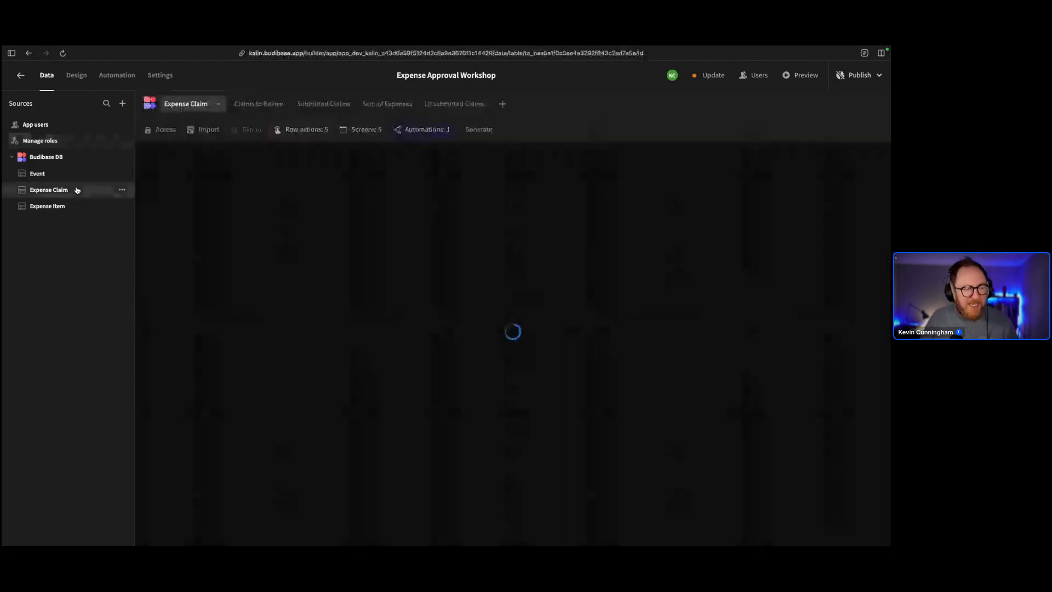
# Check the Unsubmitted Claims view's access role and columns, then view the Friday 14:30 cron automation
pyautogui.click(455, 109)
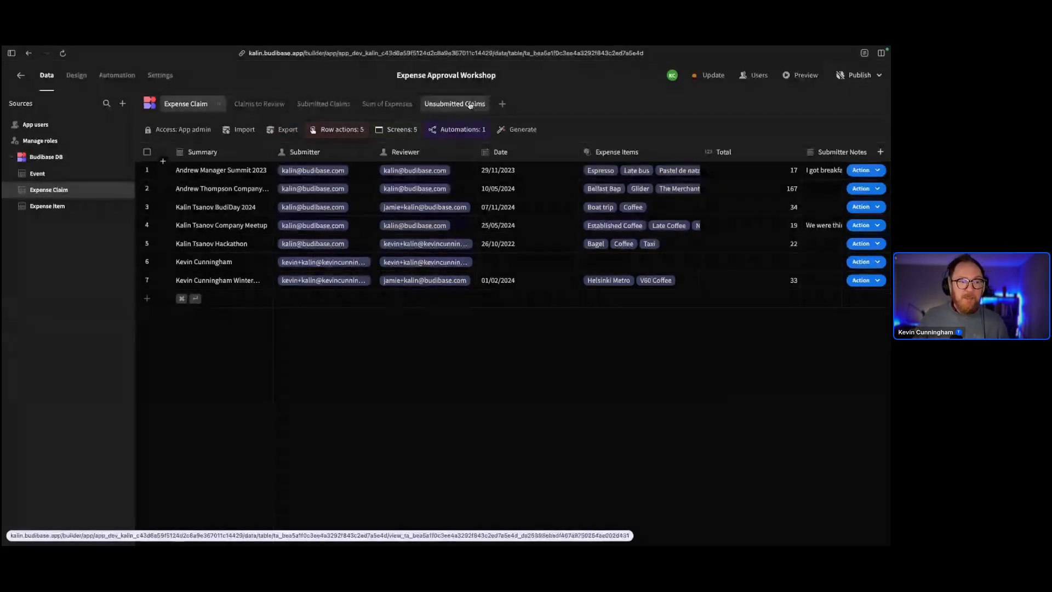
pyautogui.click(147, 131)
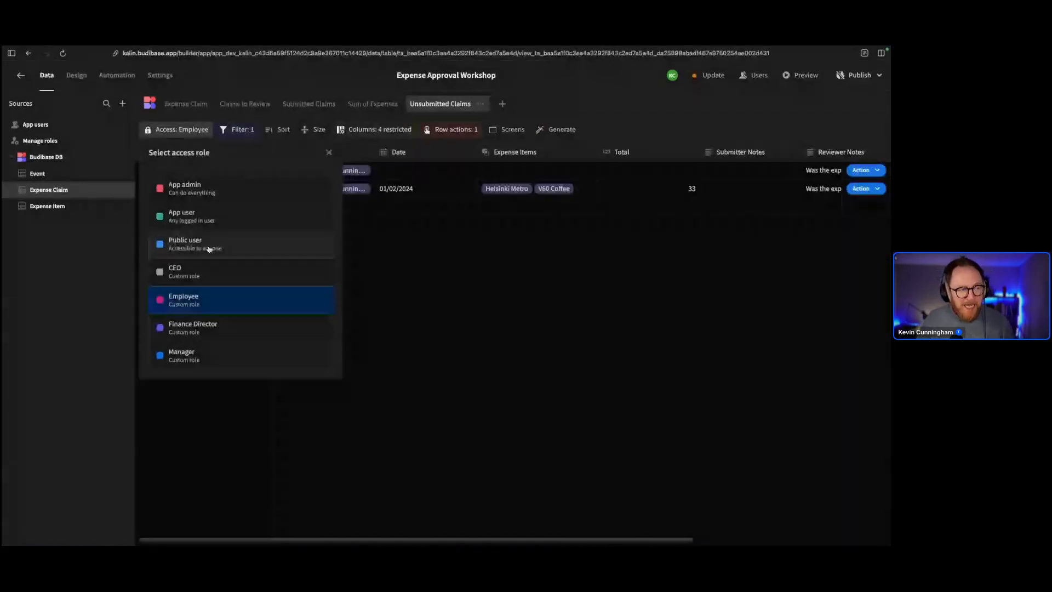
pyautogui.click(460, 311)
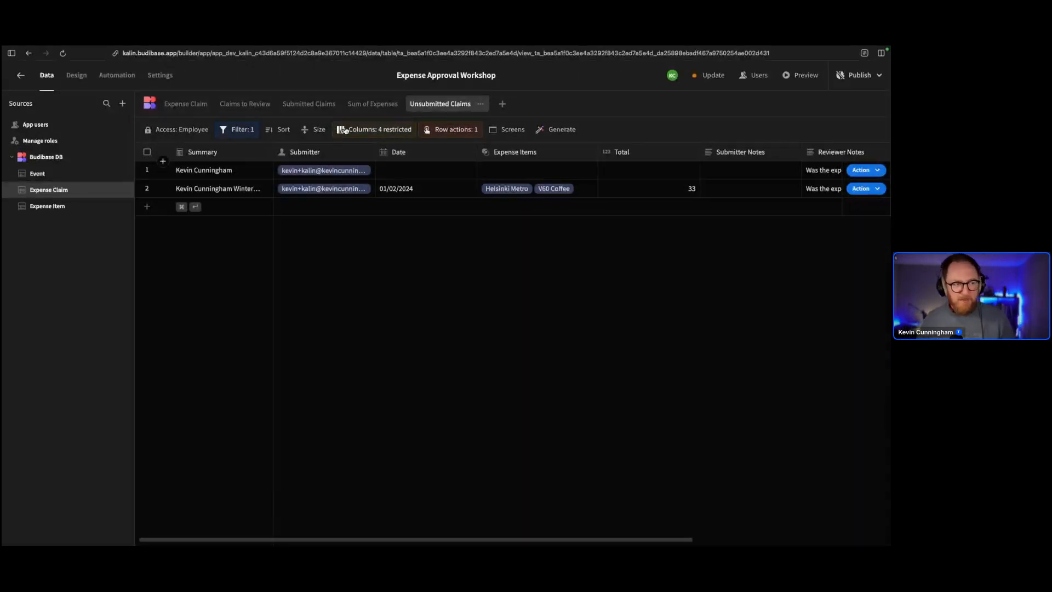
pyautogui.click(374, 129)
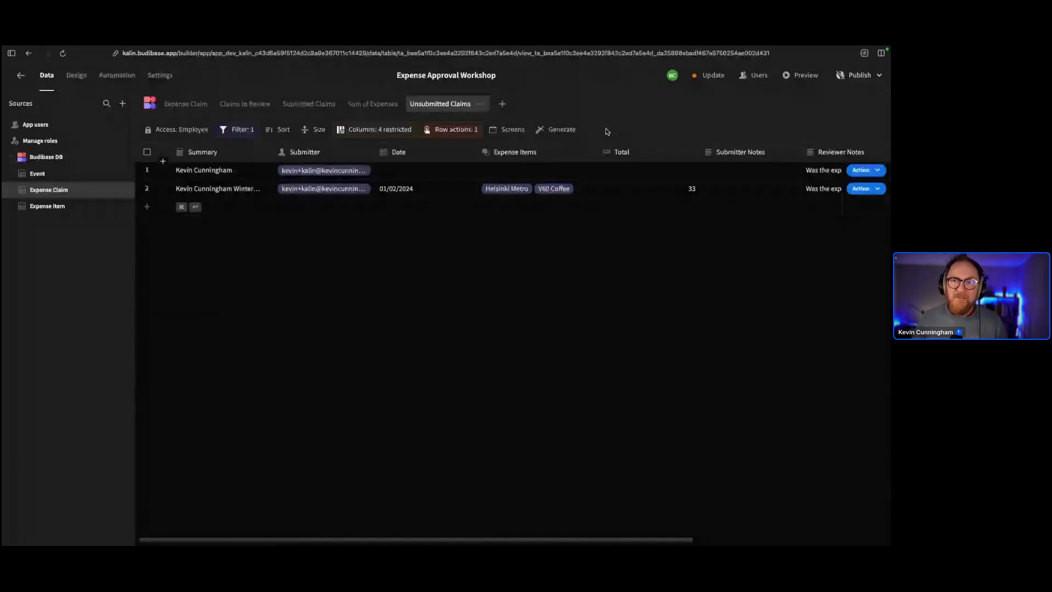
pyautogui.click(117, 75)
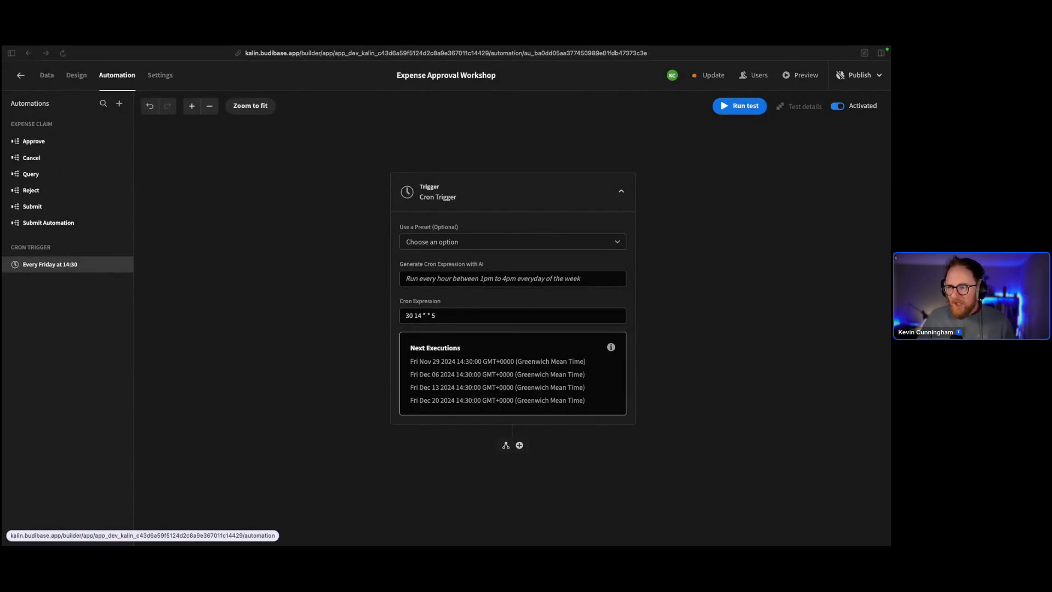
# Go to the app's Data tables, then exit the builder back to the portal Apps list
pyautogui.click(47, 77)
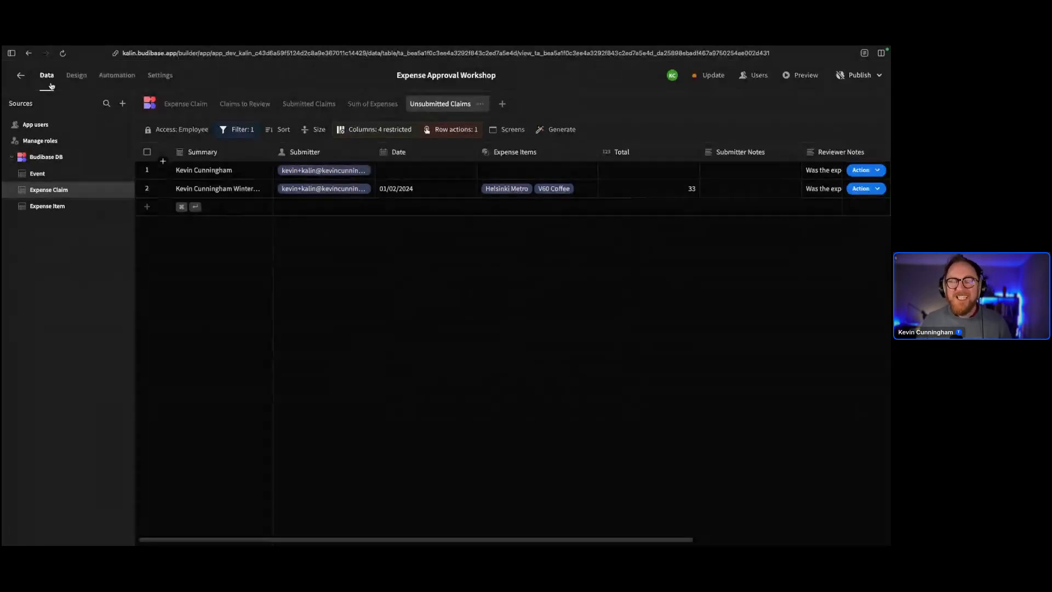
pyautogui.click(20, 77)
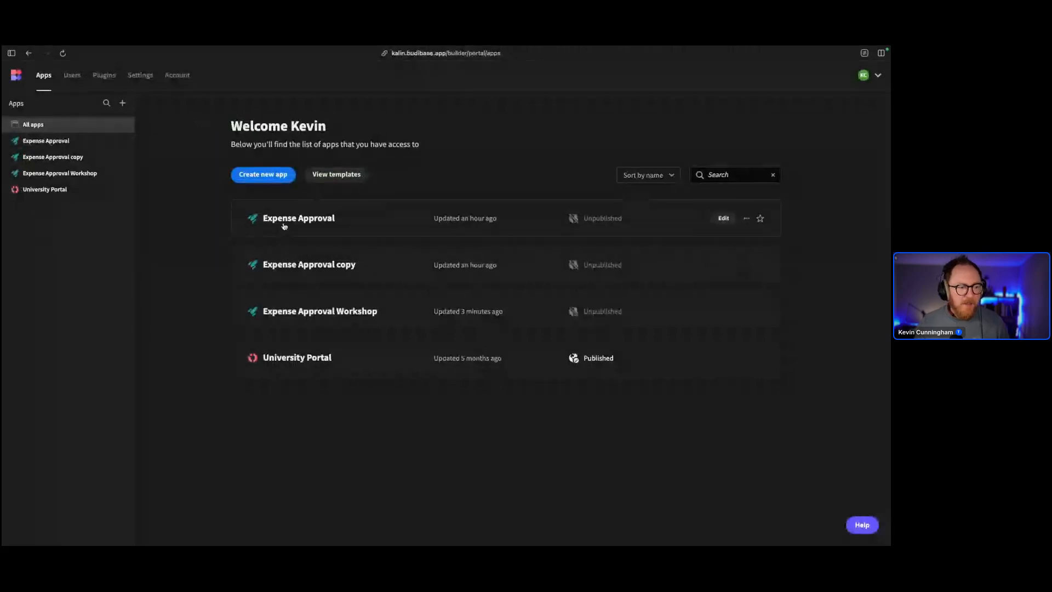
# Browse the Templates gallery, scrolling through categories like Approval Apps, Forms and HR, then back up
pyautogui.click(333, 176)
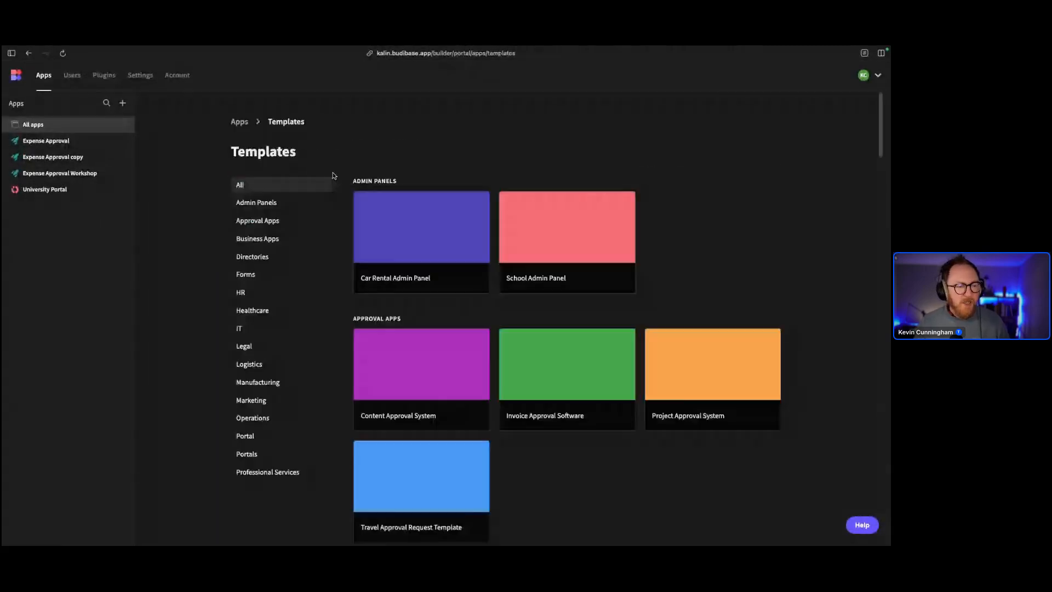
pyautogui.scroll(-10, 453, 400)
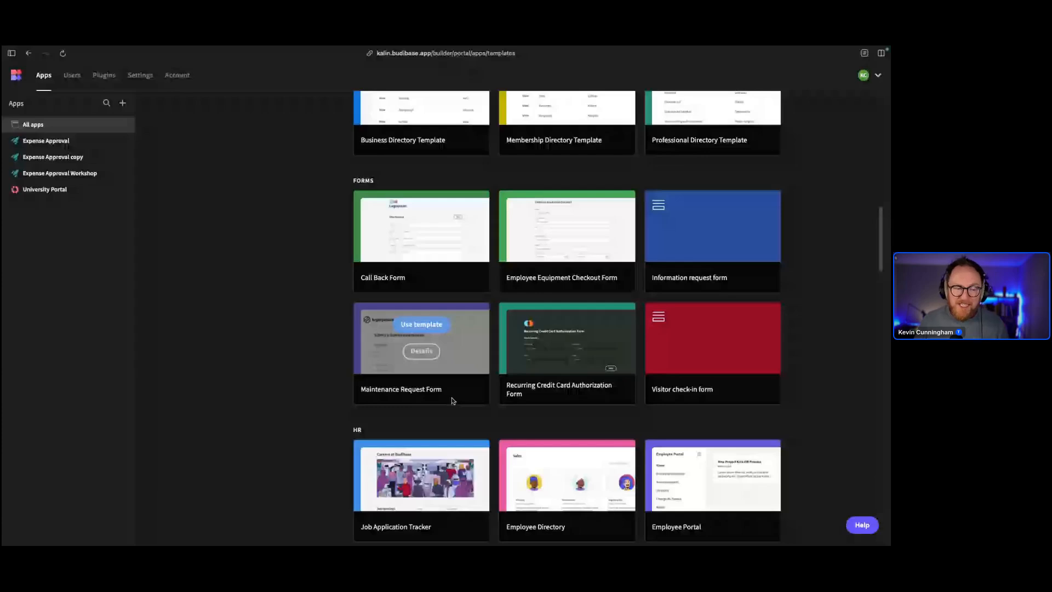
pyautogui.scroll(-5, 452, 401)
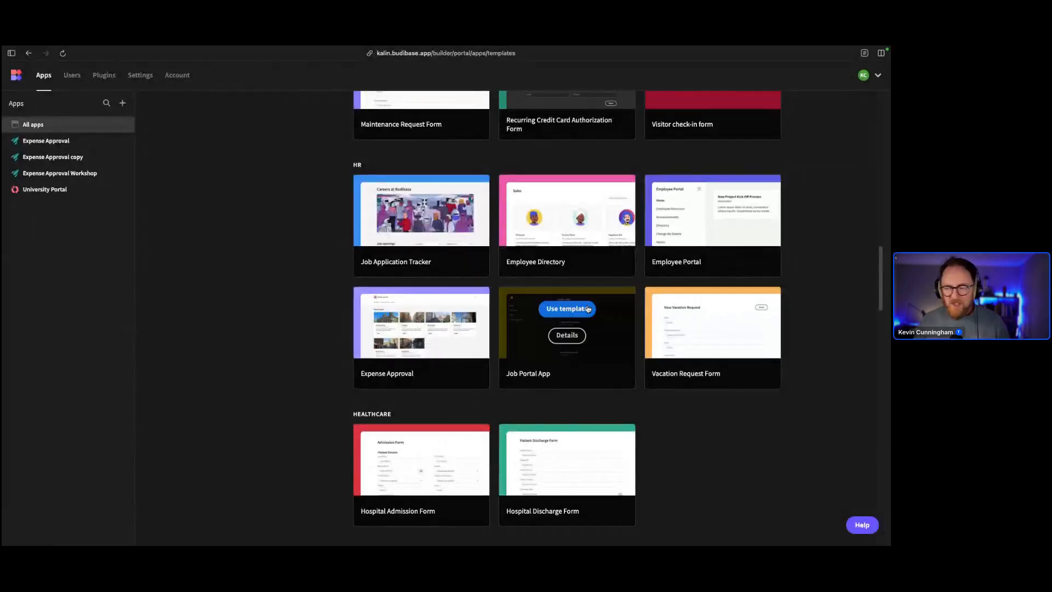
pyautogui.scroll(20, 290, 257)
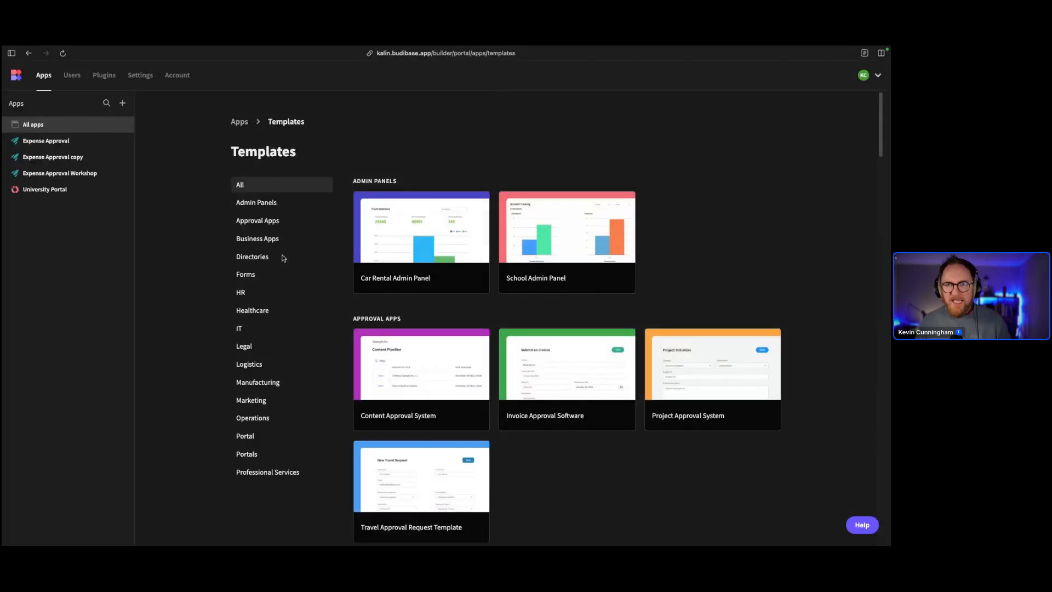
pyautogui.moveTo(595, 214)
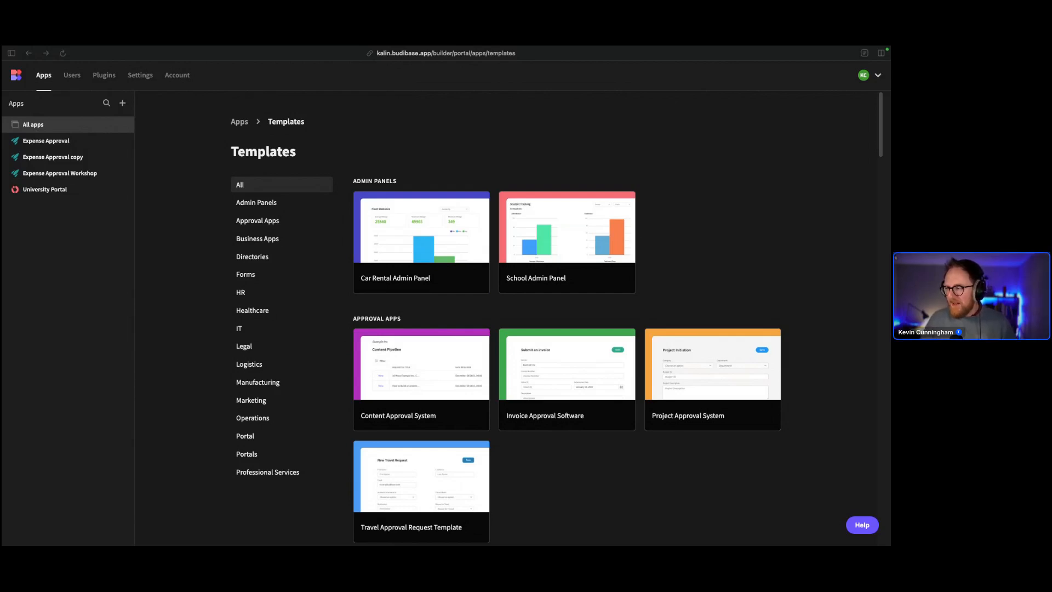
# Edit the Expense Approval Workshop app and select the Expense Claim table under Sources
pyautogui.click(55, 173)
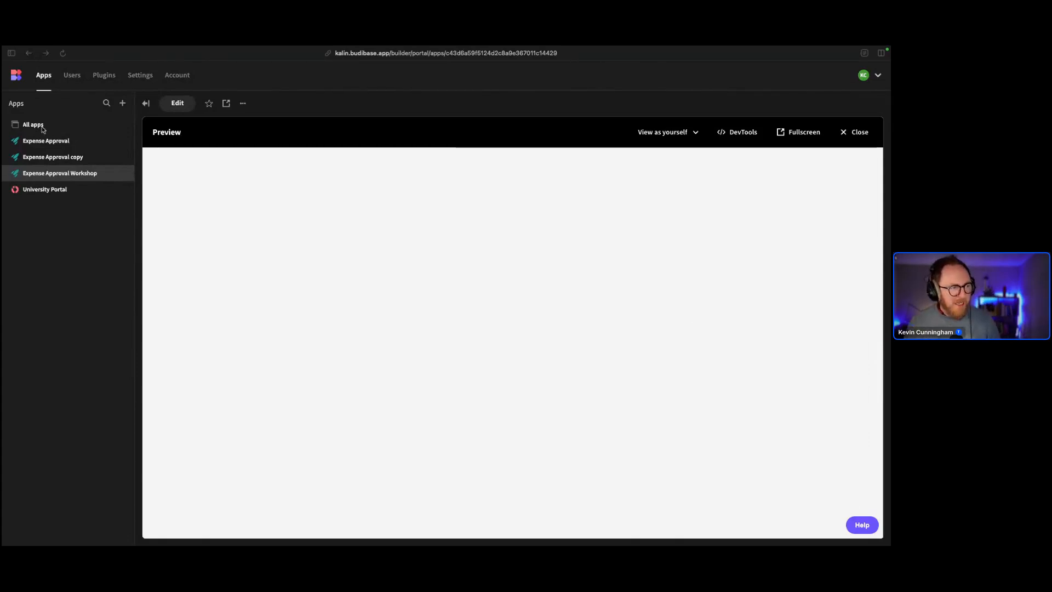
pyautogui.click(183, 104)
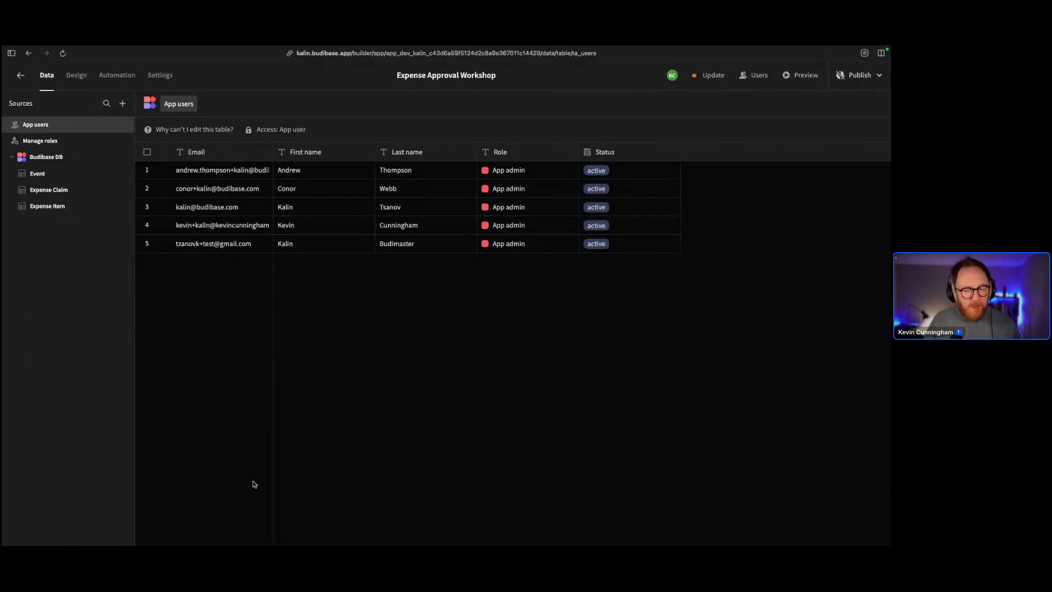
pyautogui.click(49, 189)
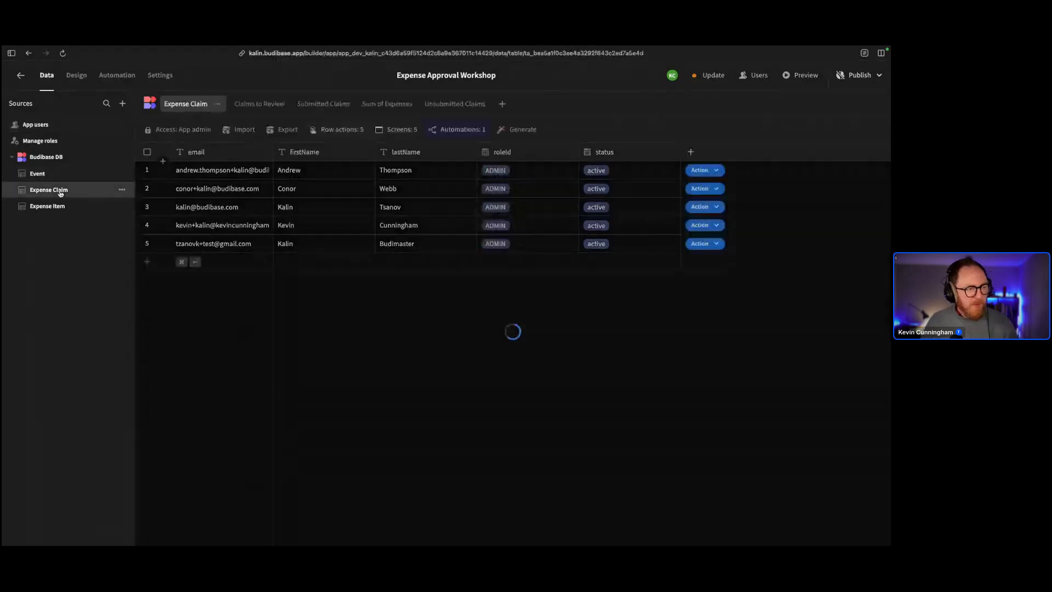